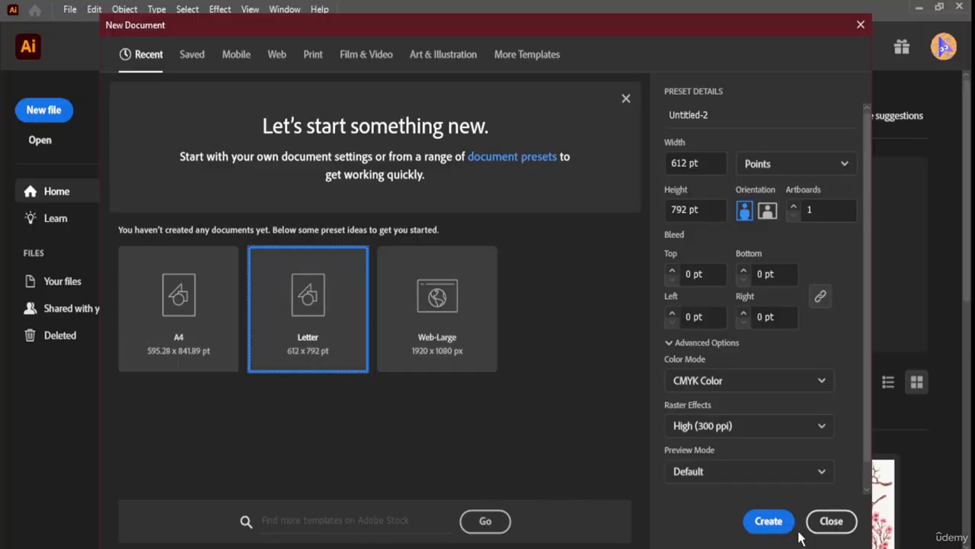
Create a 612 x 792 pt Letter document and draw a rectangle covering the whole artboard.
left_click(771, 524)
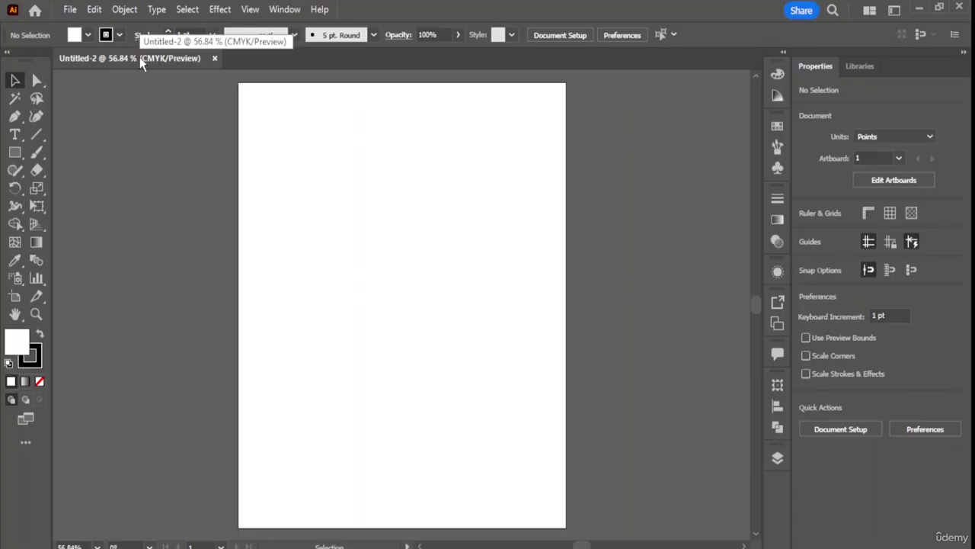
left_click(14, 153)
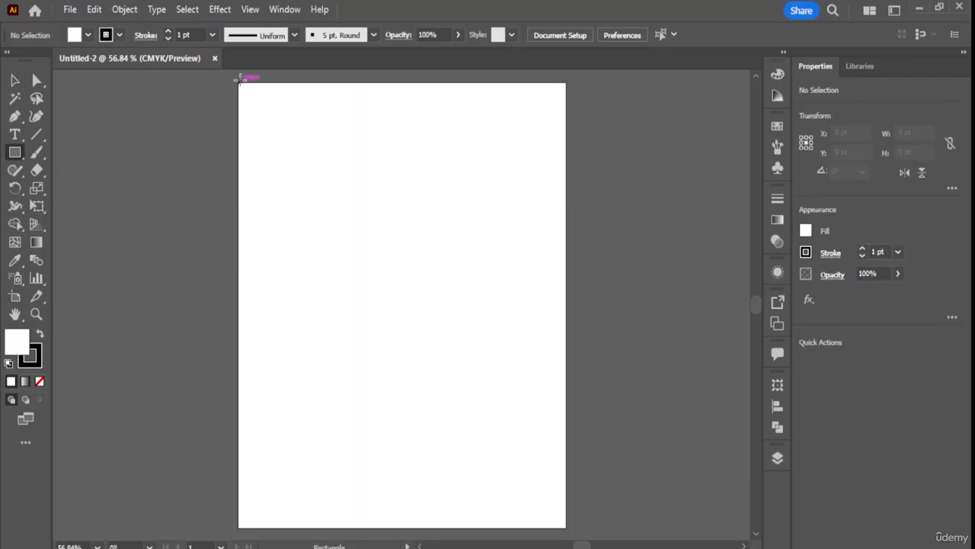
left_click_drag(239, 82, 565, 527)
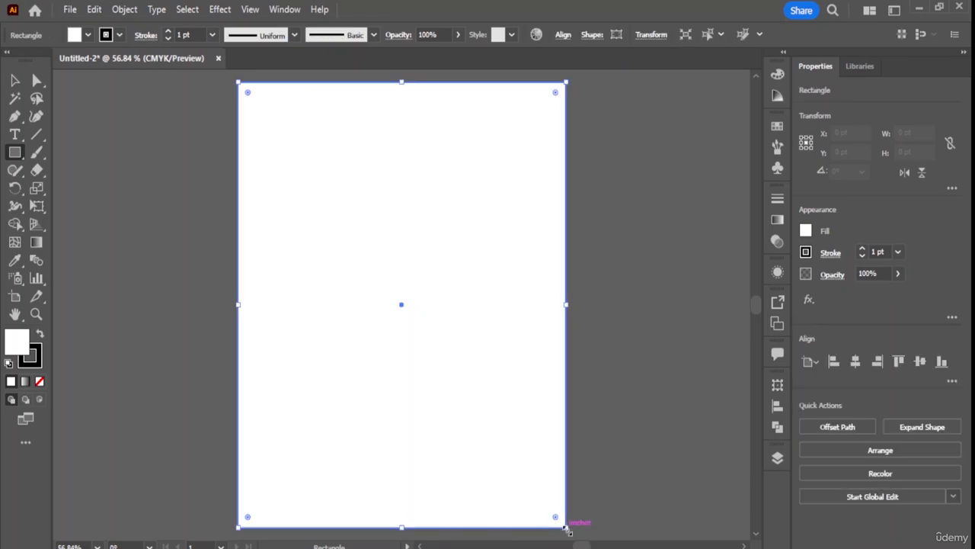
Fill the artboard-sized rectangle with black and deselect it.
left_click(806, 232)
left_click(680, 284)
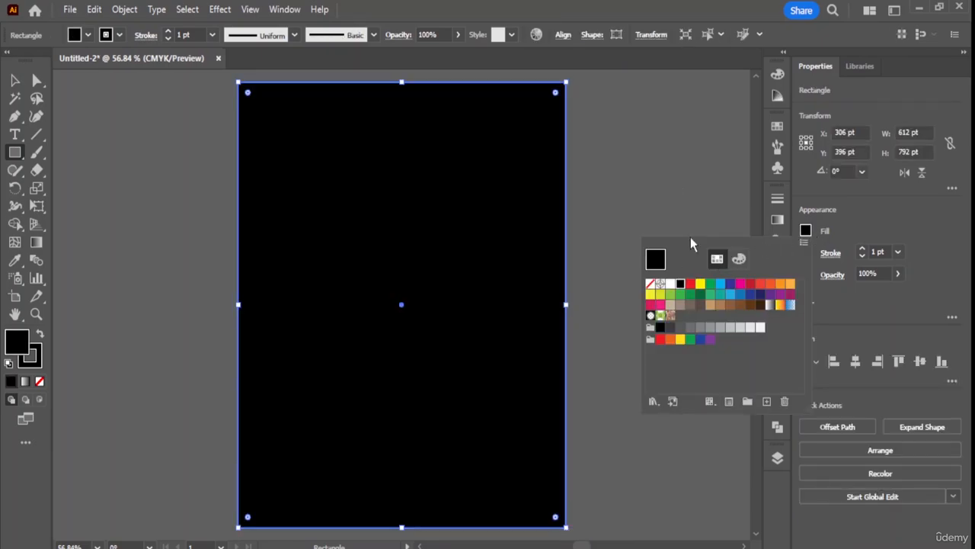
left_click(13, 79)
left_click(129, 130)
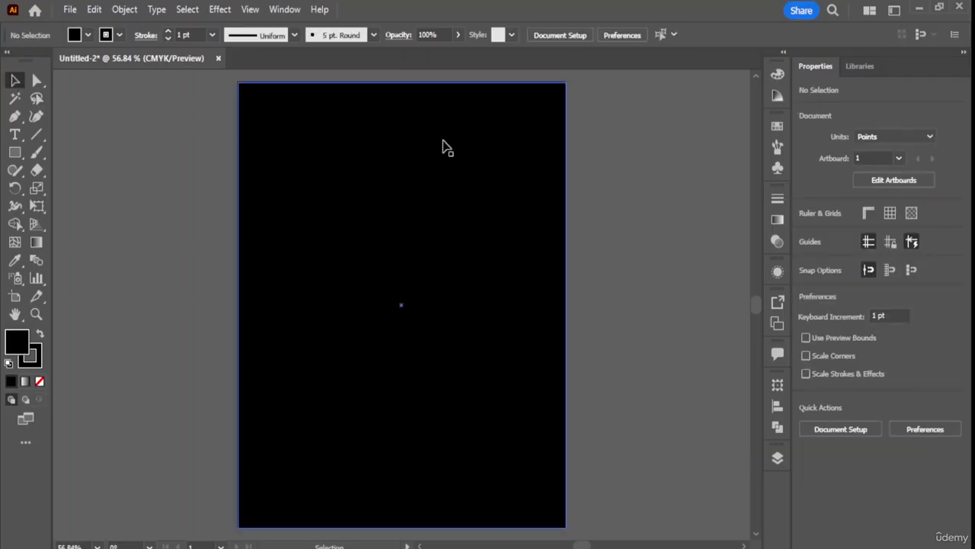
Add a new layer above the black background, lock Layer 1 and target Layer 2.
left_click(782, 462)
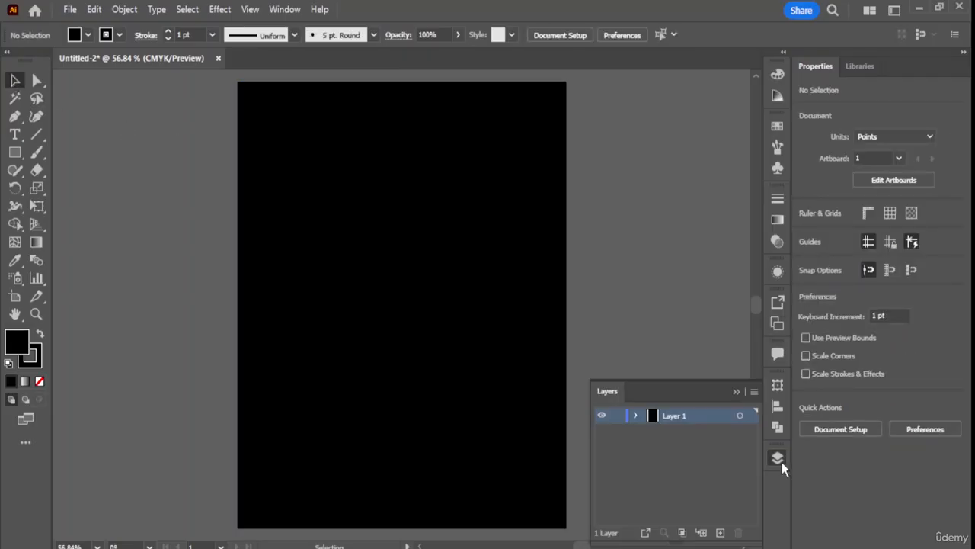
left_click(720, 532)
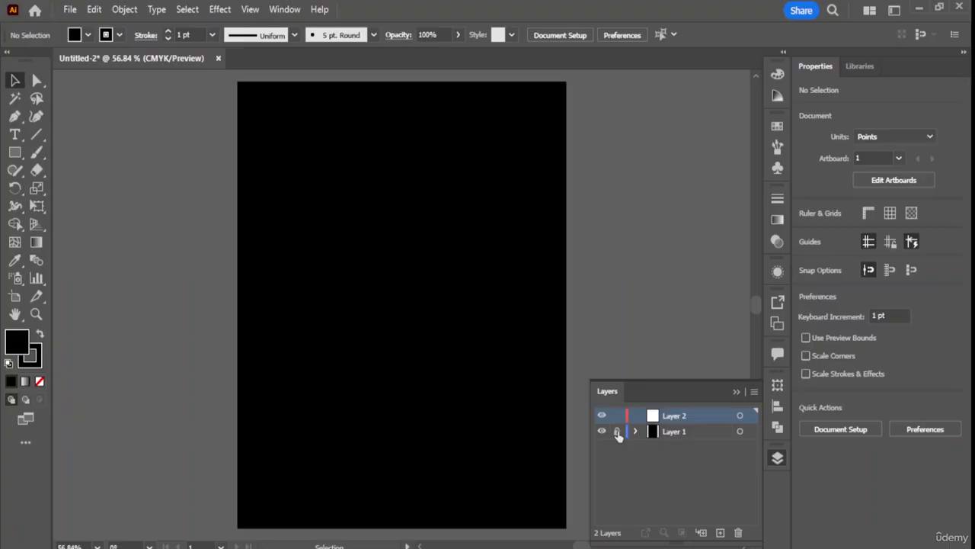
left_click(739, 416)
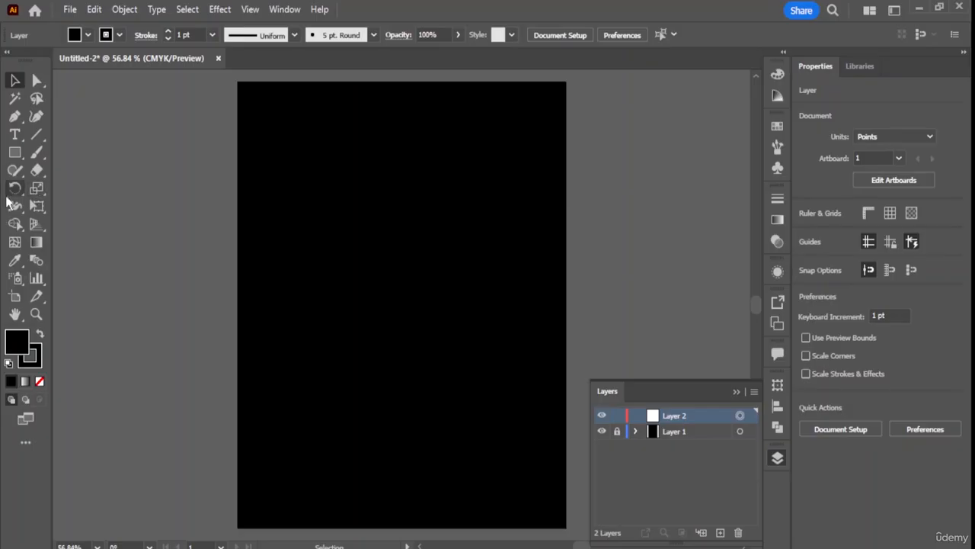
Add the text "HOPE" on Layer 2 near the artboard's upper left.
left_click(292, 163)
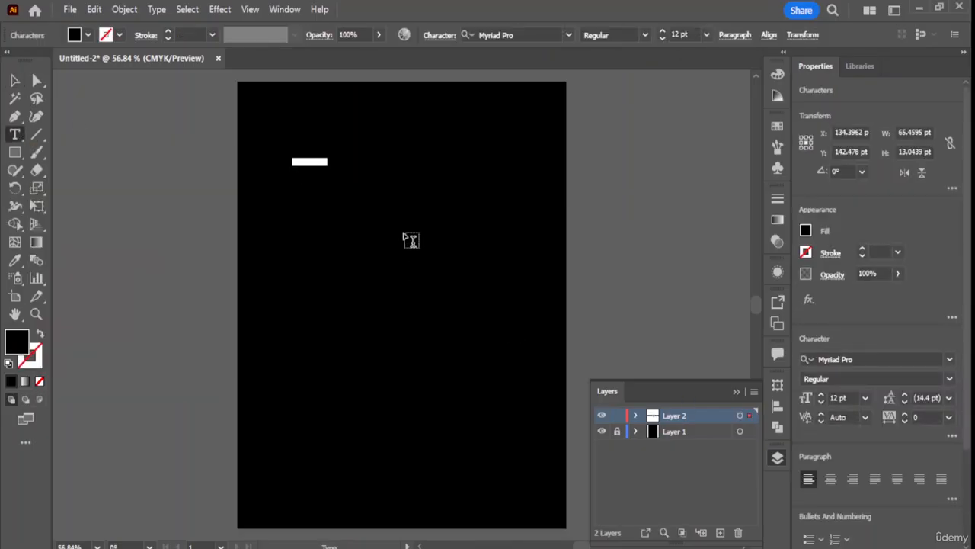
key("BackSpace")
type("H")
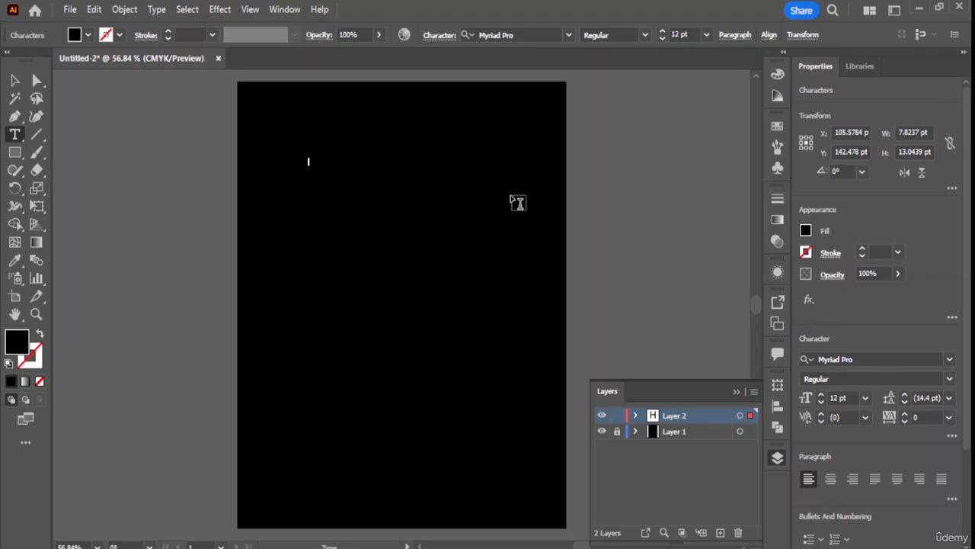
type("OPE")
key("BackSpace")
type("HOPE")
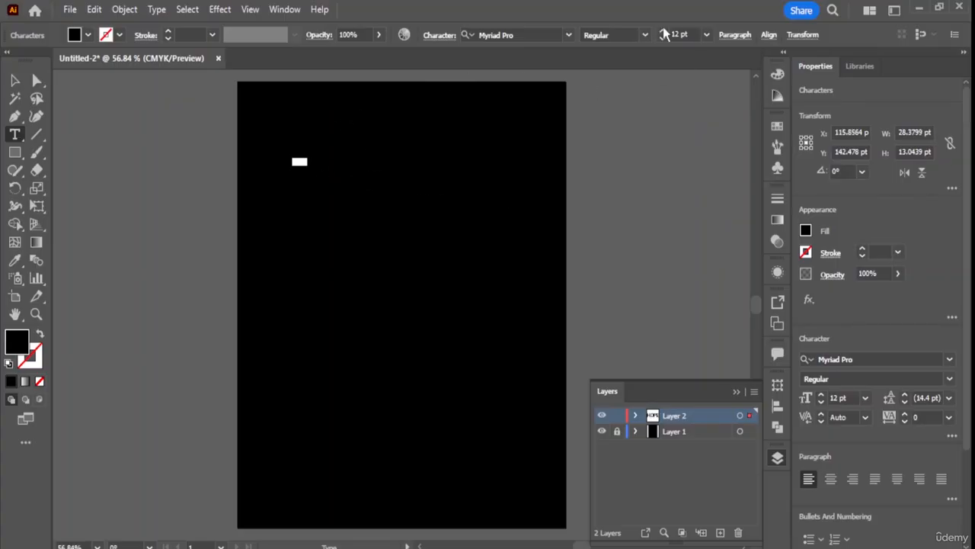
Set the HOPE text to 57 pt and give it a magenta-purple fill.
left_click_drag(664, 34, 664, 34)
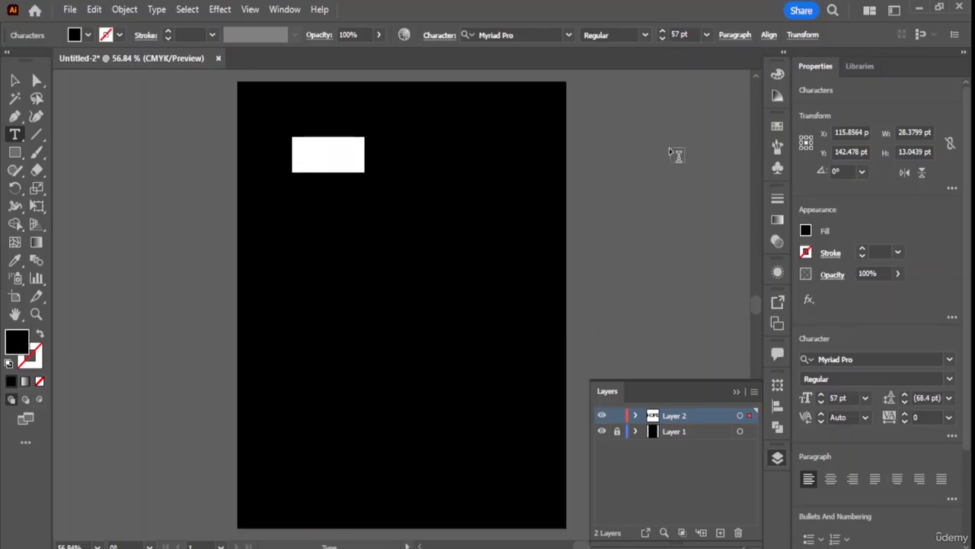
left_click(805, 231)
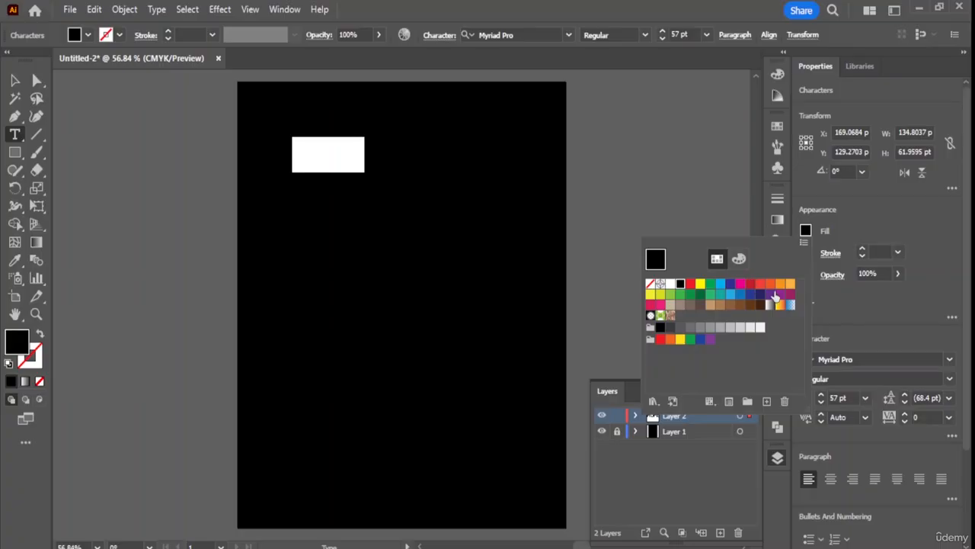
left_click(784, 295)
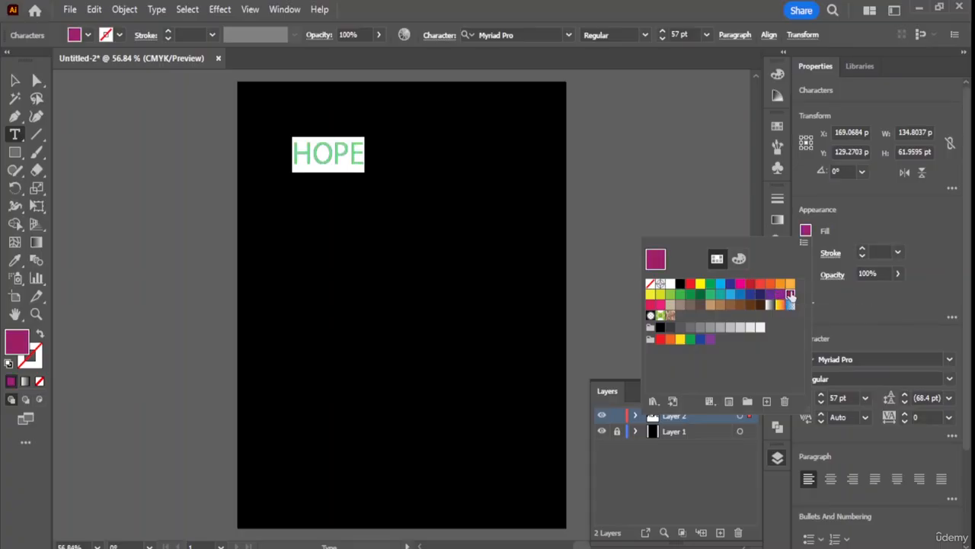
key("Escape")
left_click(335, 151)
key("Escape")
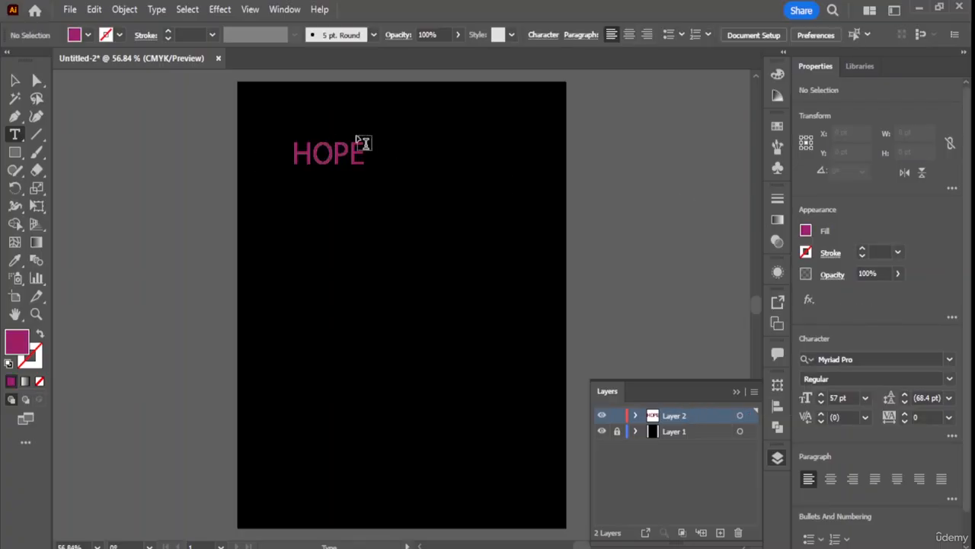
Change the font of the HOPE text to MV Boli.
double_click(351, 141)
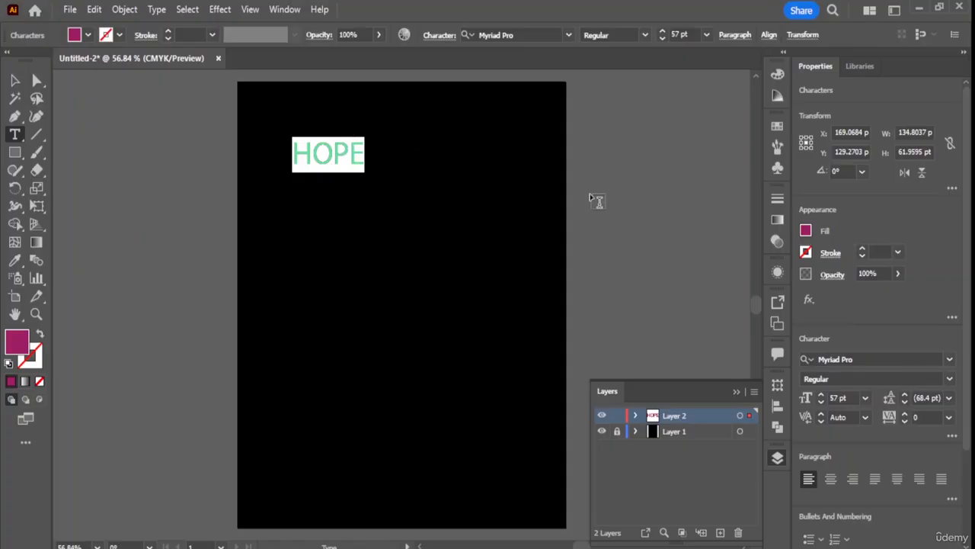
left_click(568, 35)
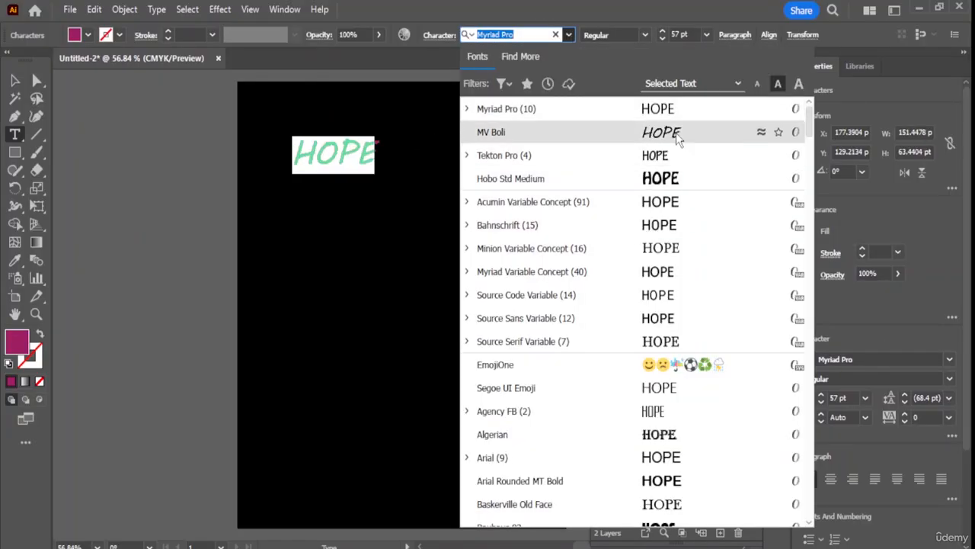
left_click(677, 133)
left_click(464, 198, "ctrl")
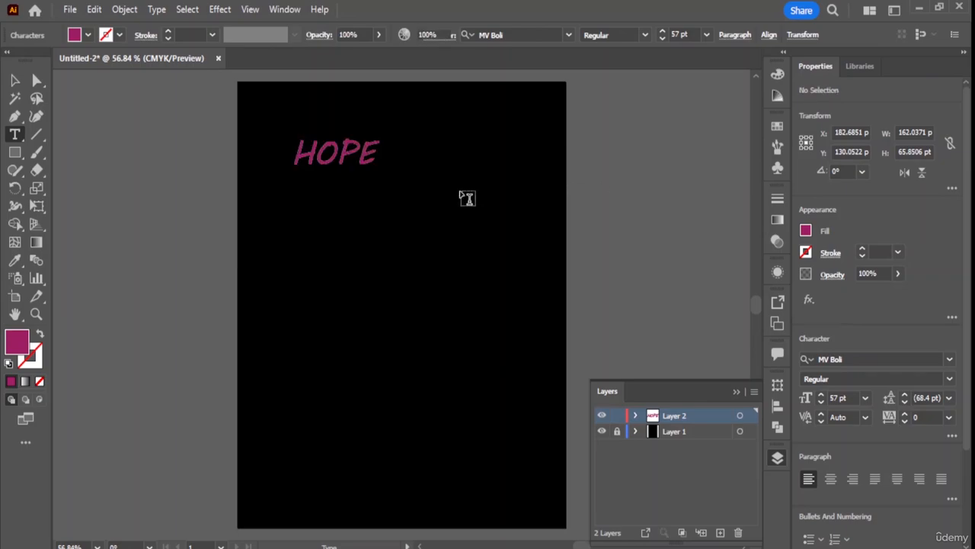
Enlarge the HOPE text to 190 pt and shift it left and slightly down to fit inside the artboard.
double_click(354, 156)
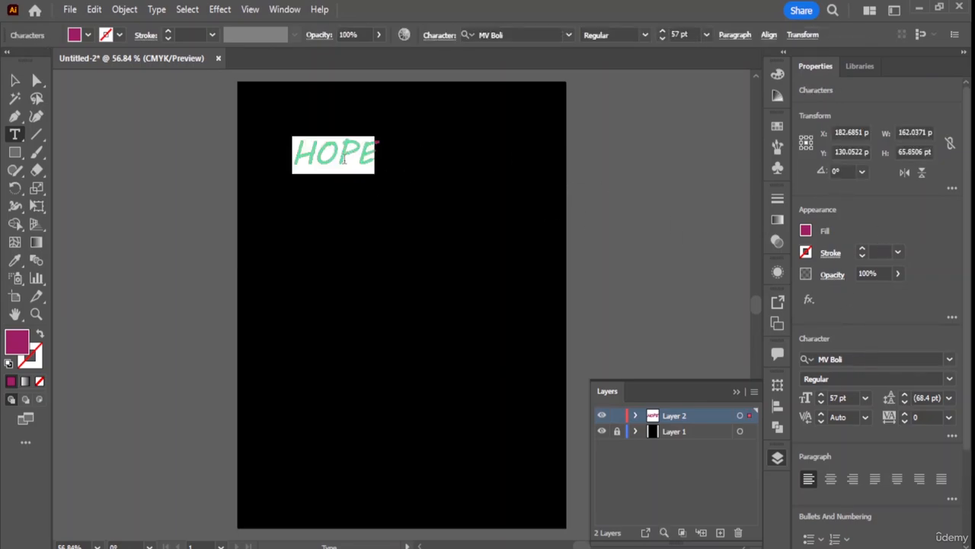
left_click_drag(665, 36, 664, 36)
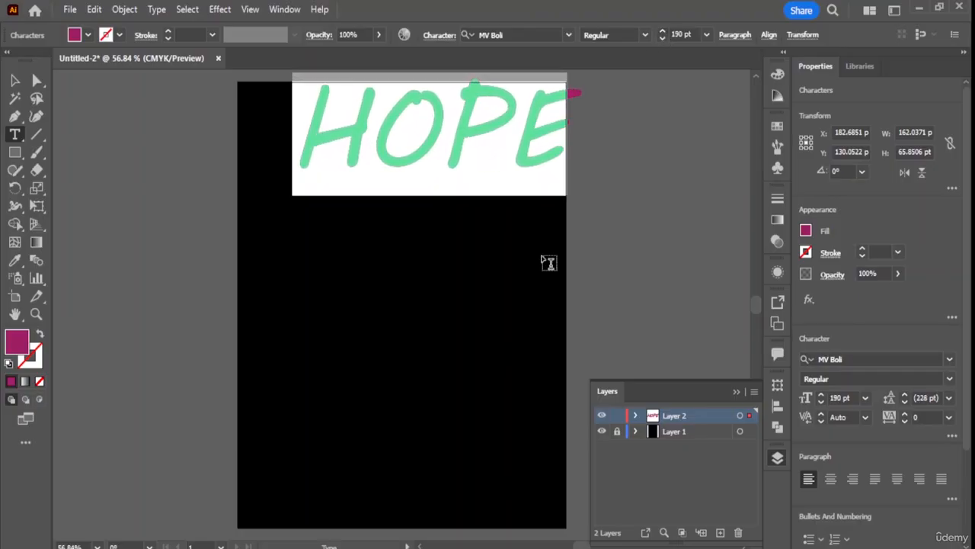
left_click(602, 232)
left_click(15, 80)
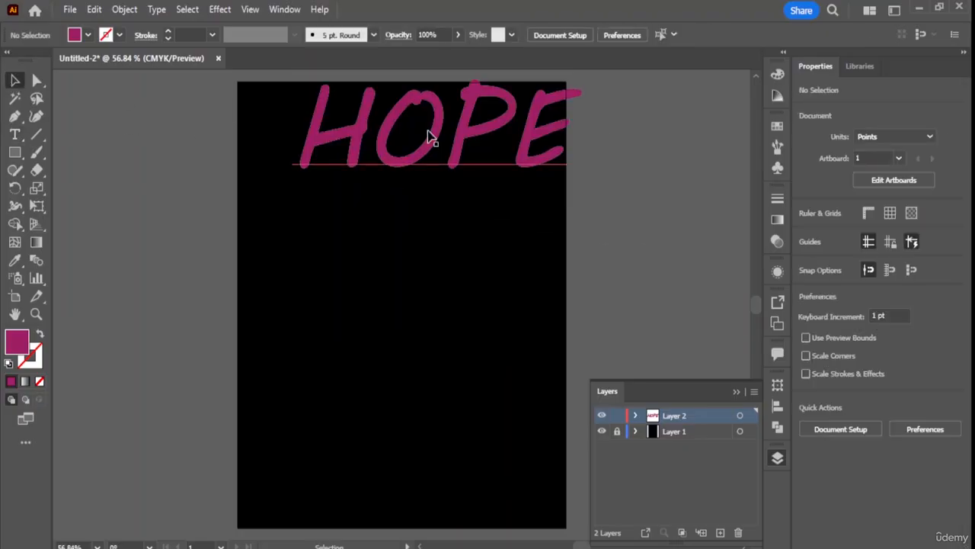
left_click_drag(434, 144, 404, 148)
Change the font of the HOPE text to Old English Text MT.
double_click(405, 148)
key("ctrl+a")
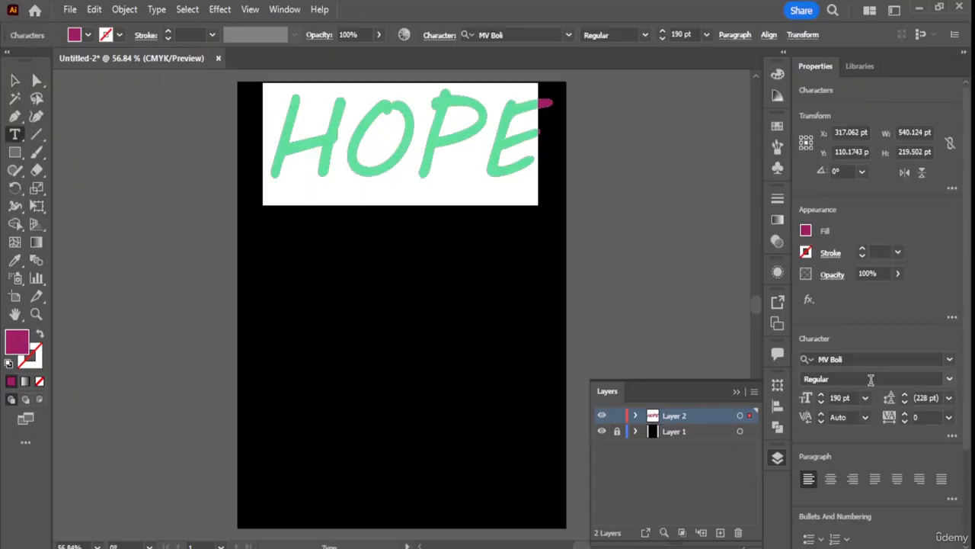
left_click(568, 36)
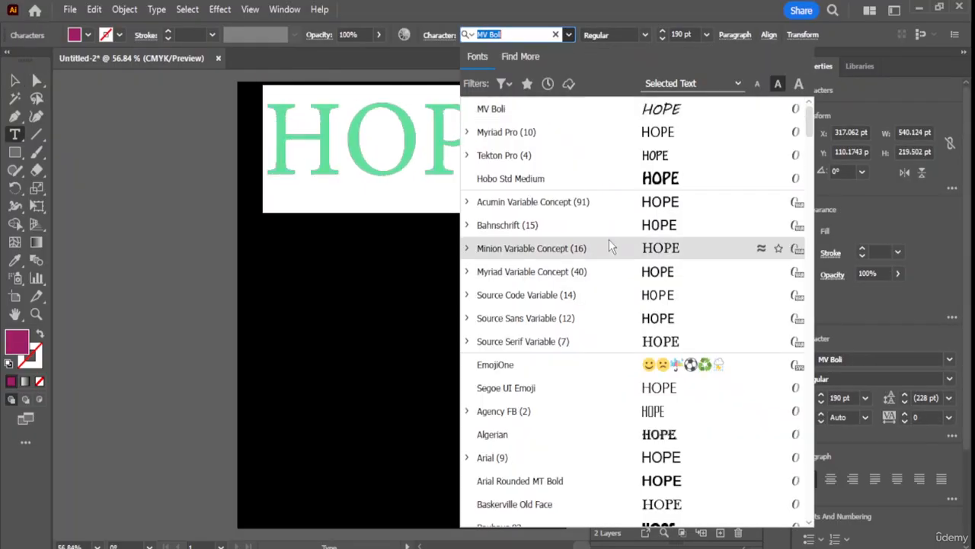
scroll(591, 245, "down", 4)
scroll(591, 245, "down", 2)
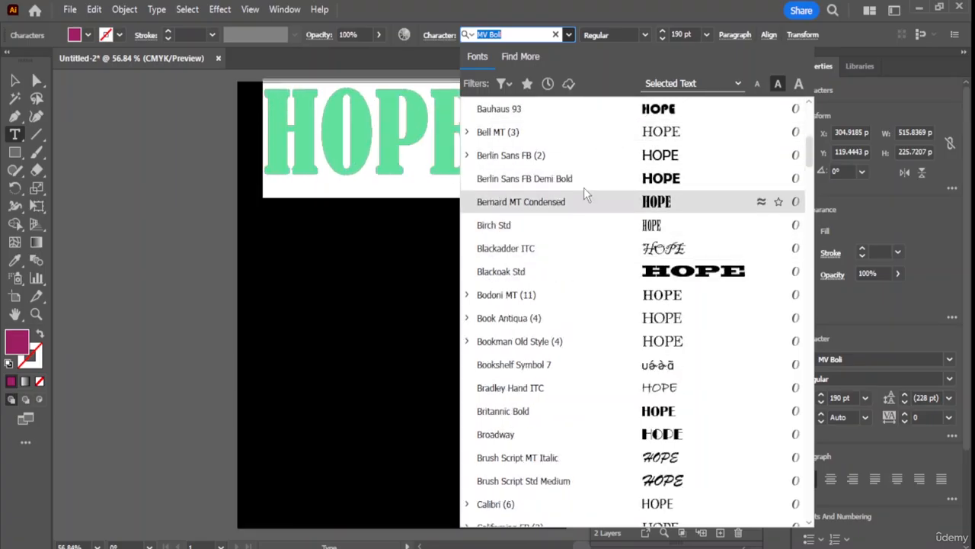
scroll(579, 213, "down", 1)
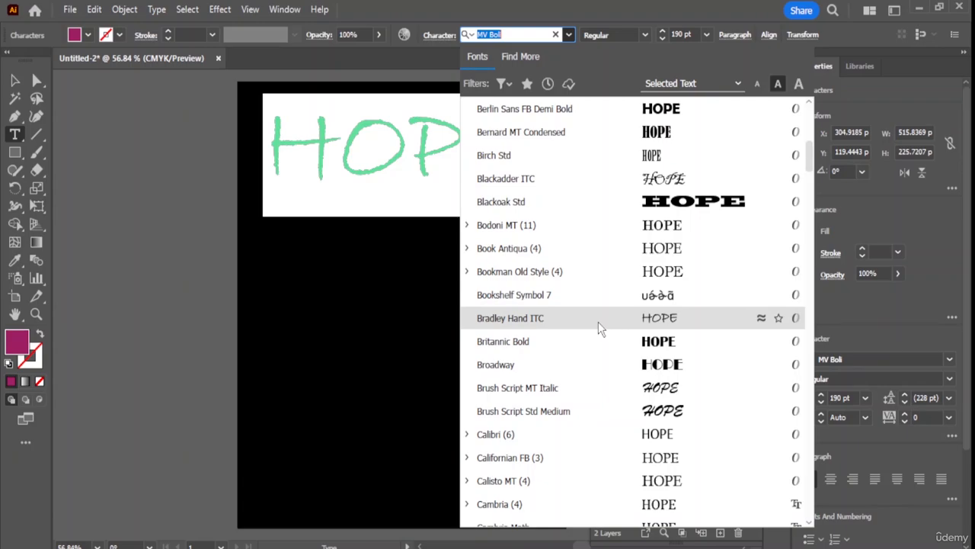
scroll(598, 322, "down", 8)
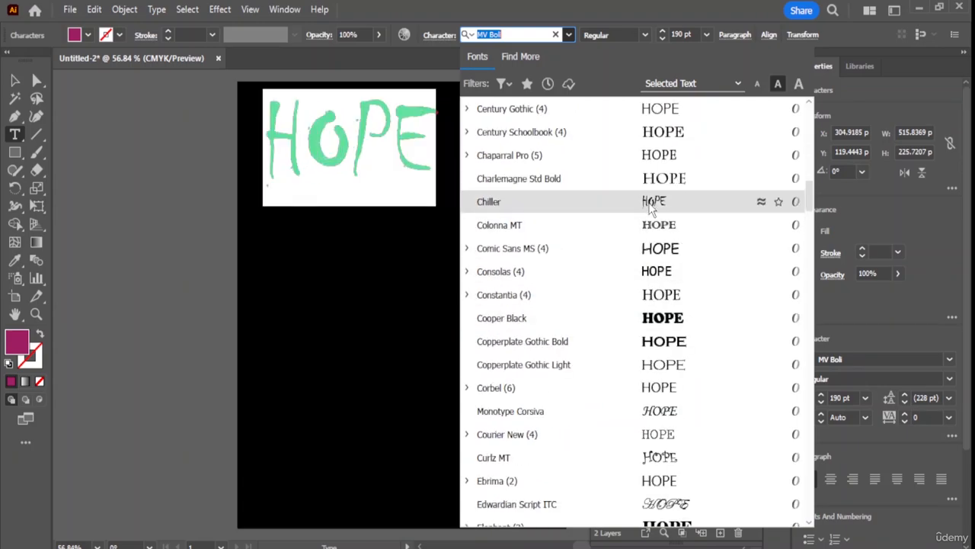
scroll(625, 228, "down", 3)
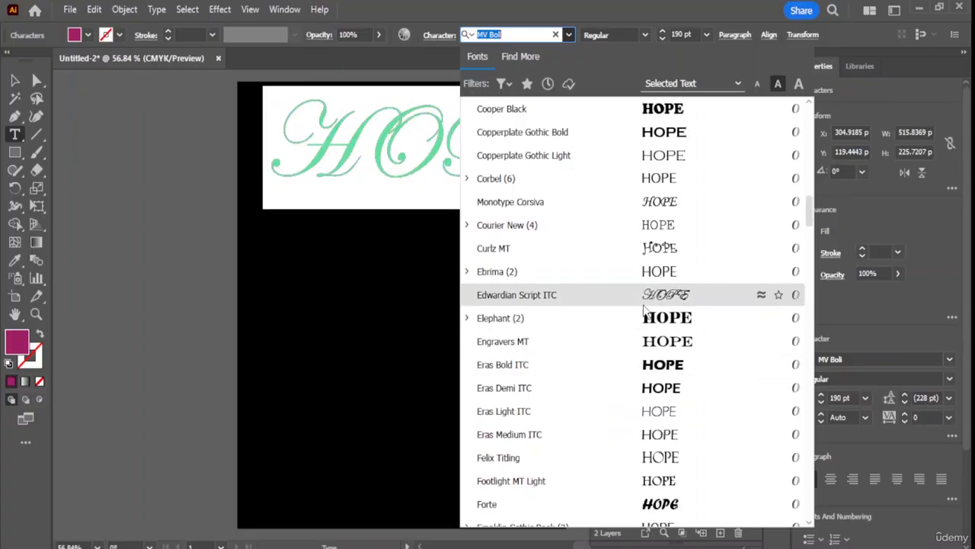
scroll(610, 427, "down", 2)
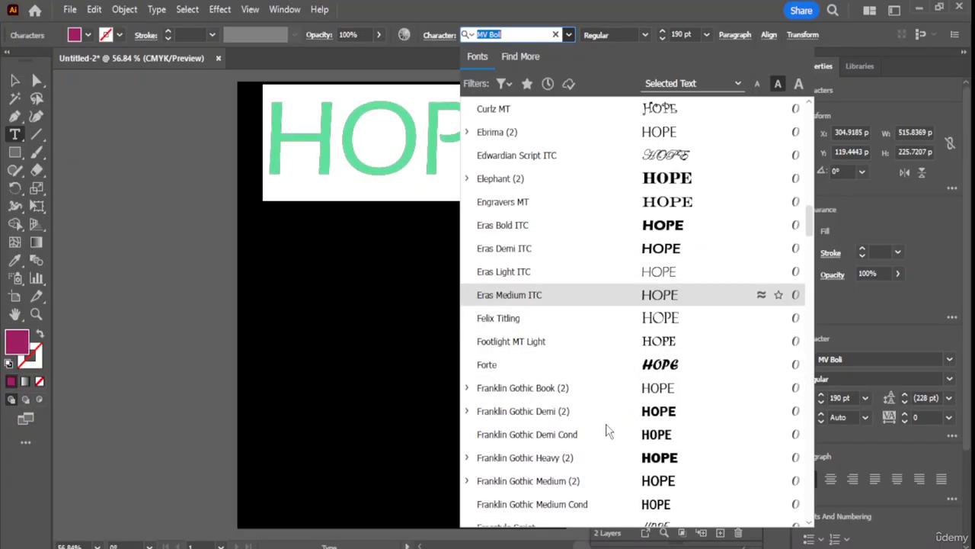
scroll(640, 381, "down", 4)
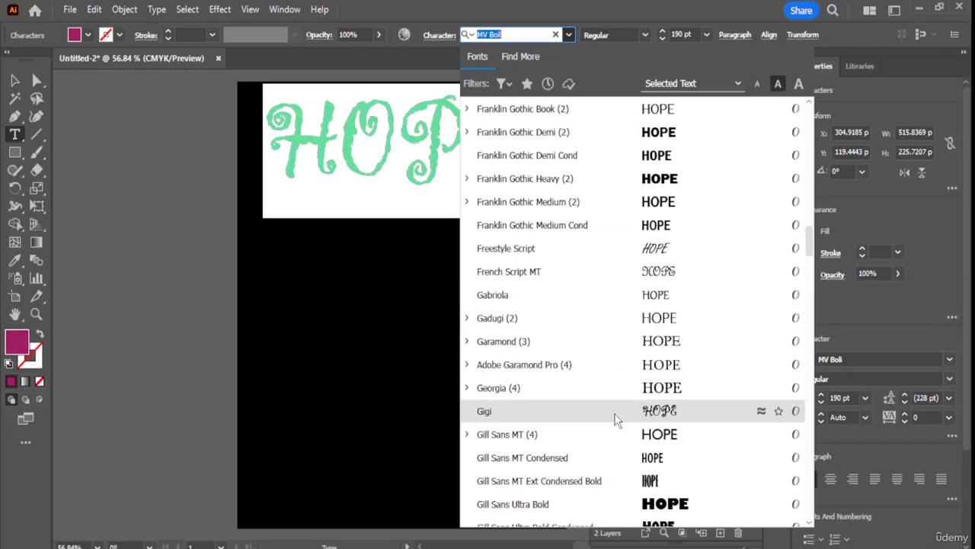
scroll(614, 416, "down", 1)
scroll(616, 417, "down", 3)
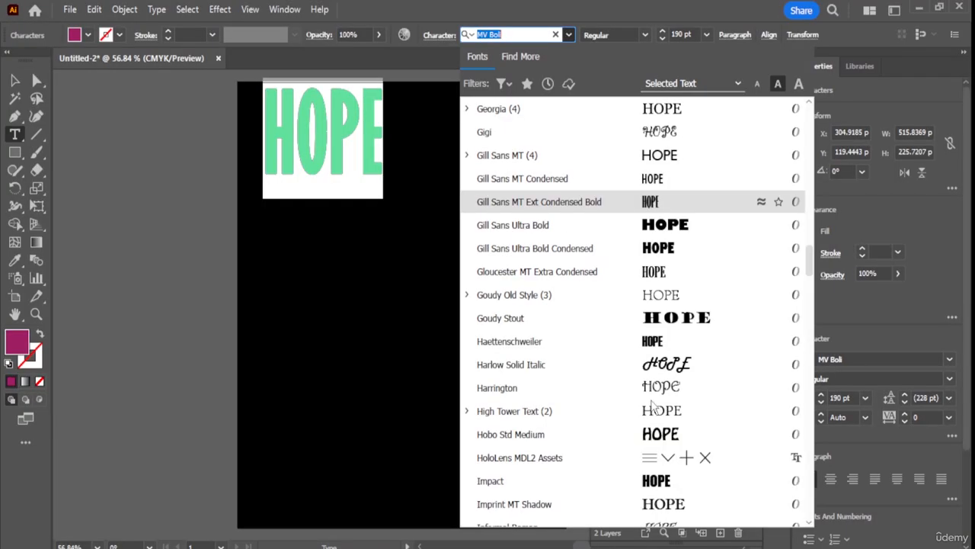
scroll(676, 369, "down", 1)
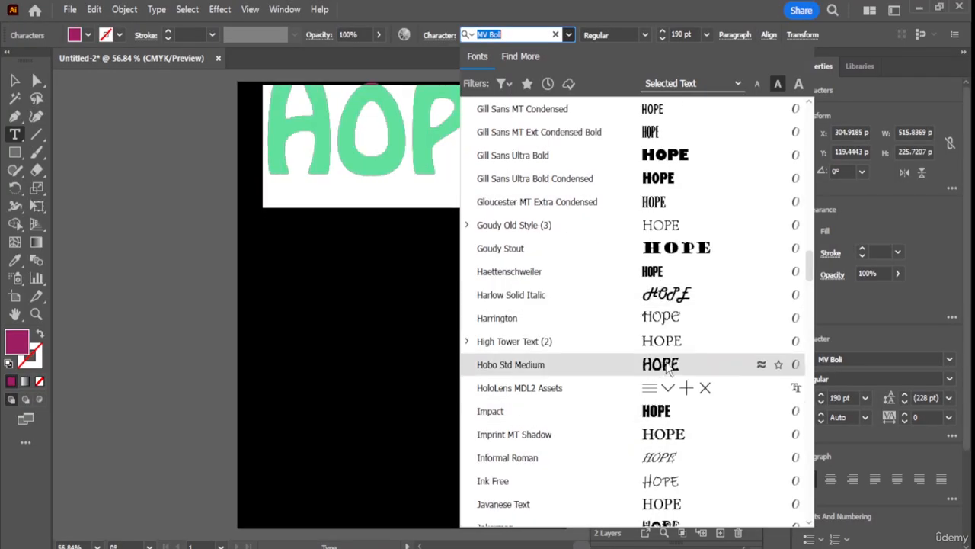
scroll(671, 389, "down", 1)
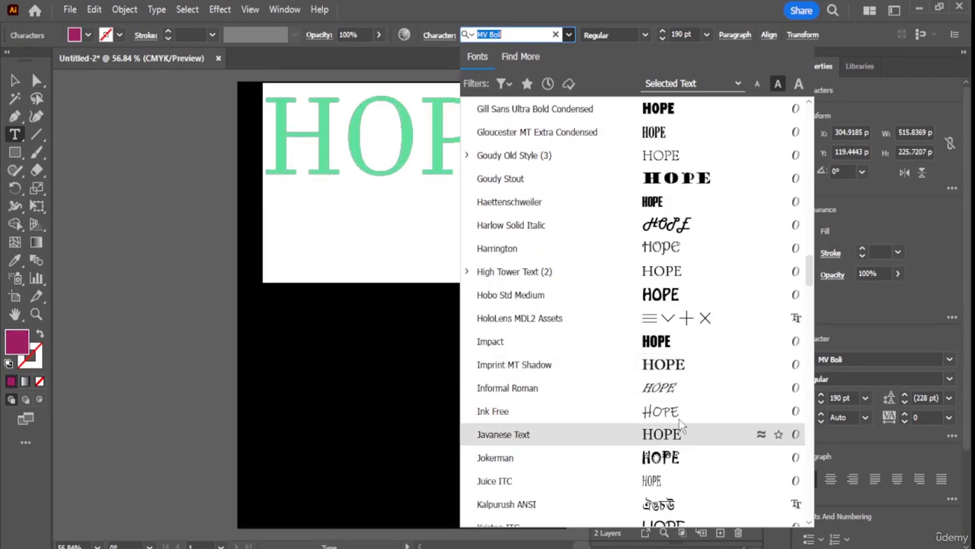
scroll(670, 430, "down", 4)
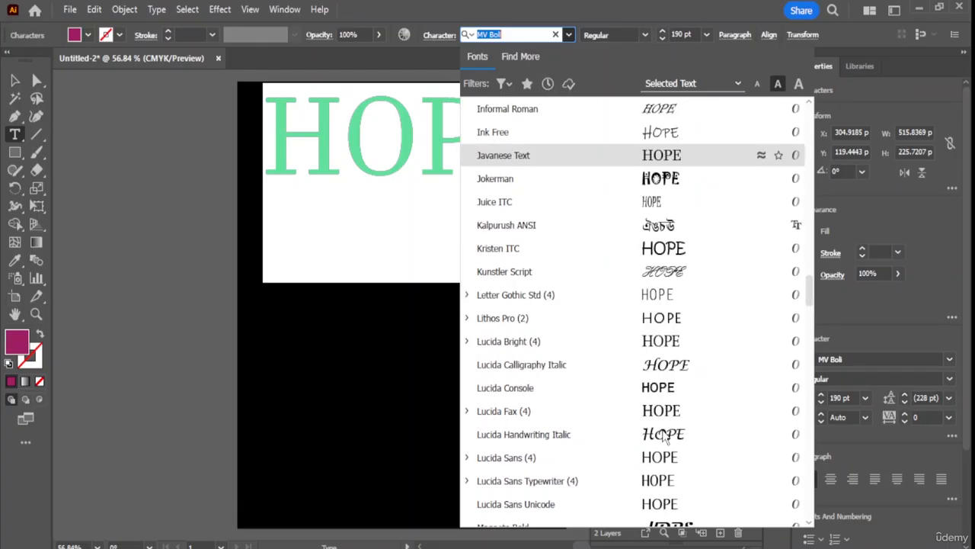
scroll(667, 398, "down", 5)
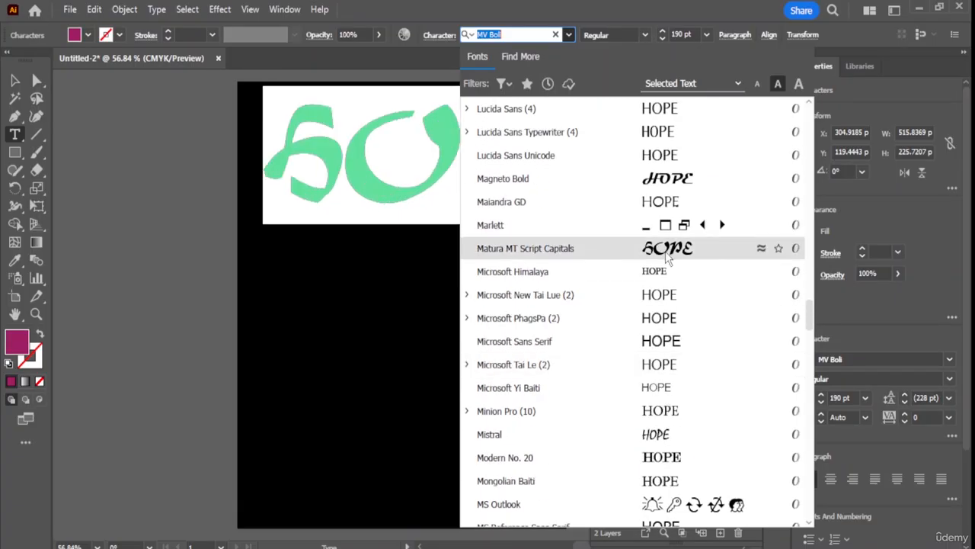
scroll(620, 361, "down", 7)
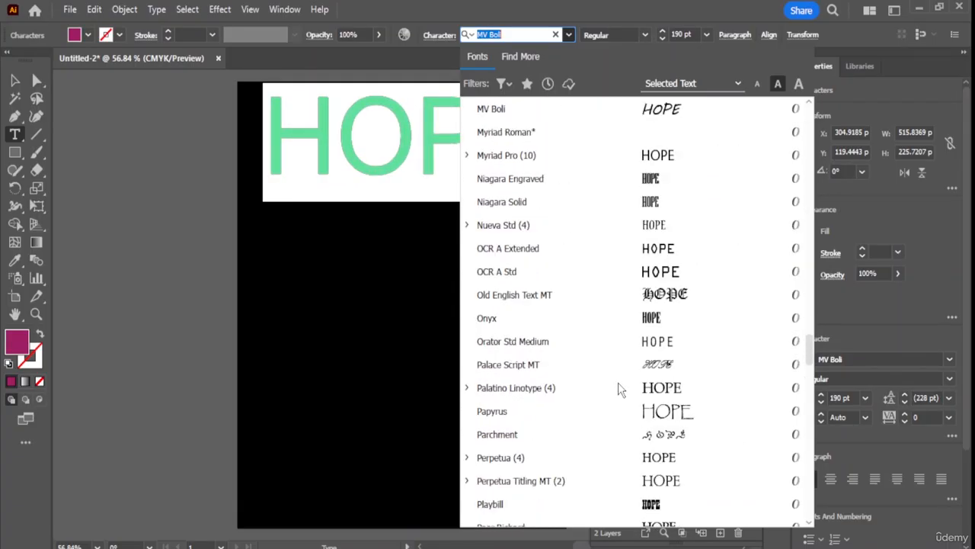
left_click(666, 298)
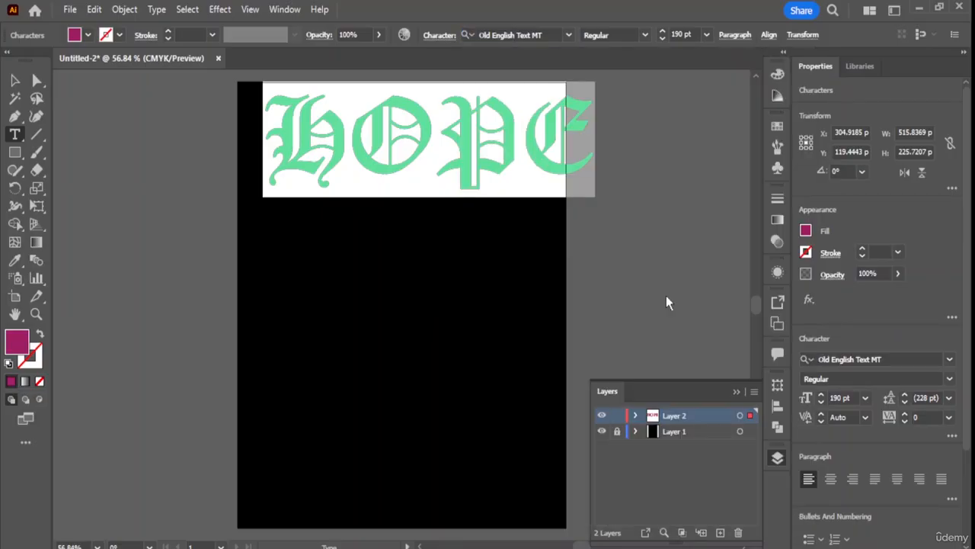
key("Escape")
Scale the HOPE text down to about 183 pt and position it within the artboard's width near the upper edge.
left_click(15, 80)
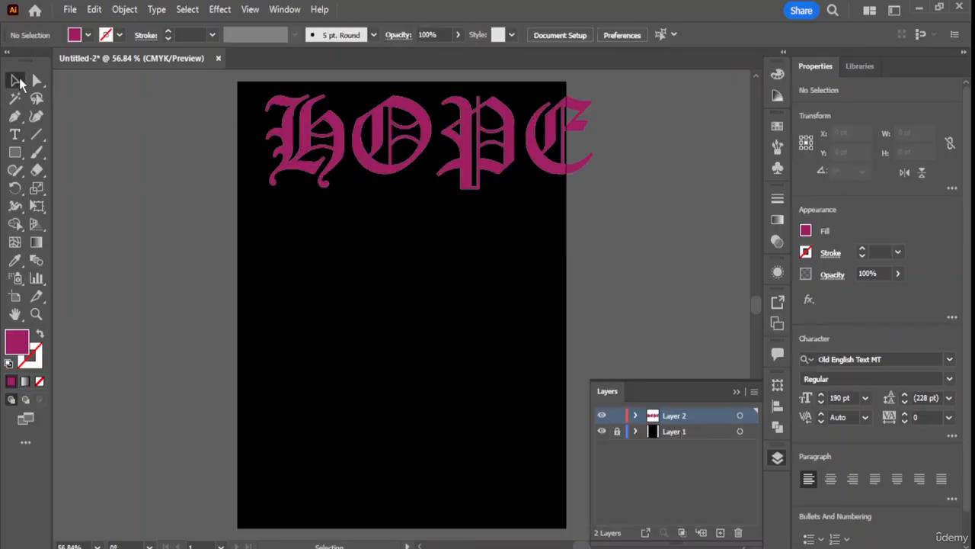
left_click_drag(457, 163, 433, 169)
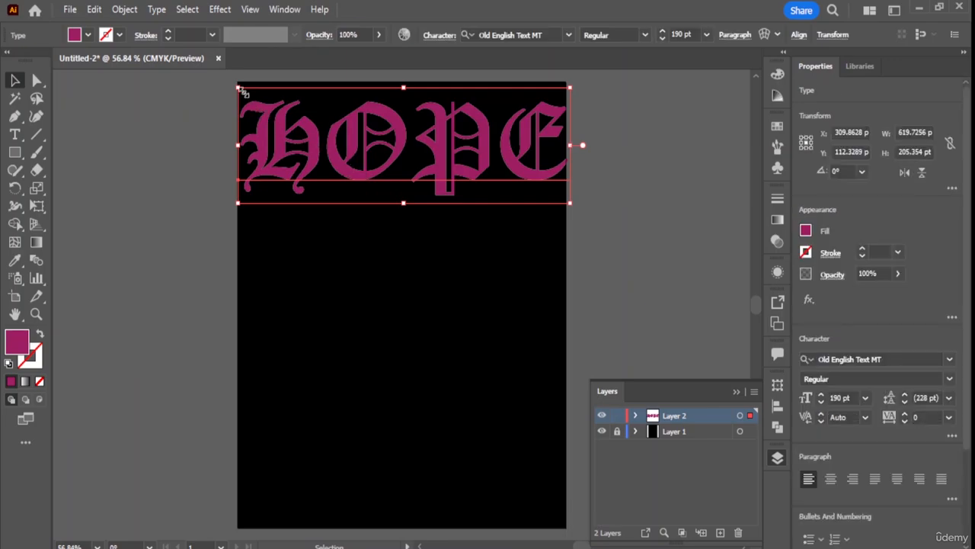
left_click_drag(239, 88, 250, 92)
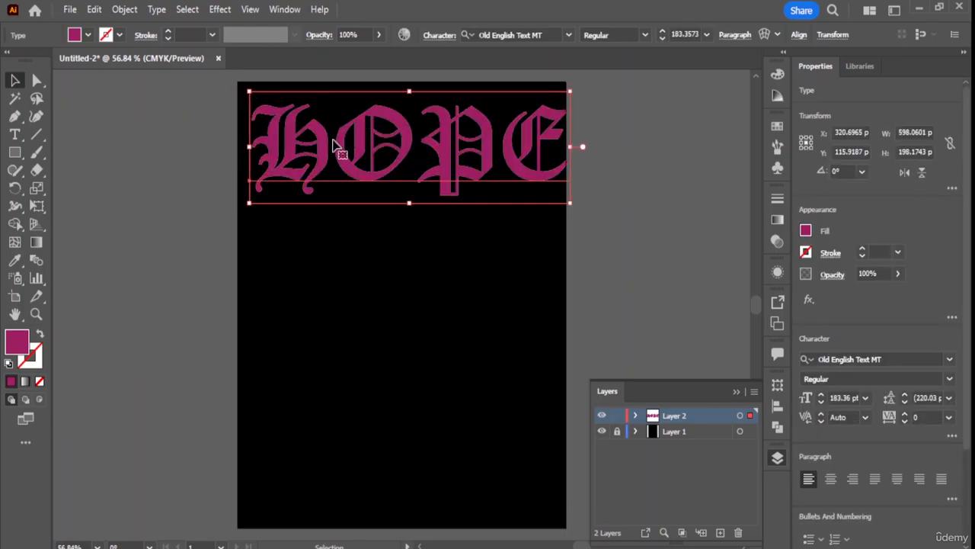
left_click_drag(337, 145, 329, 149)
Recolor the HOPE text with a dark red fill.
double_click(330, 150)
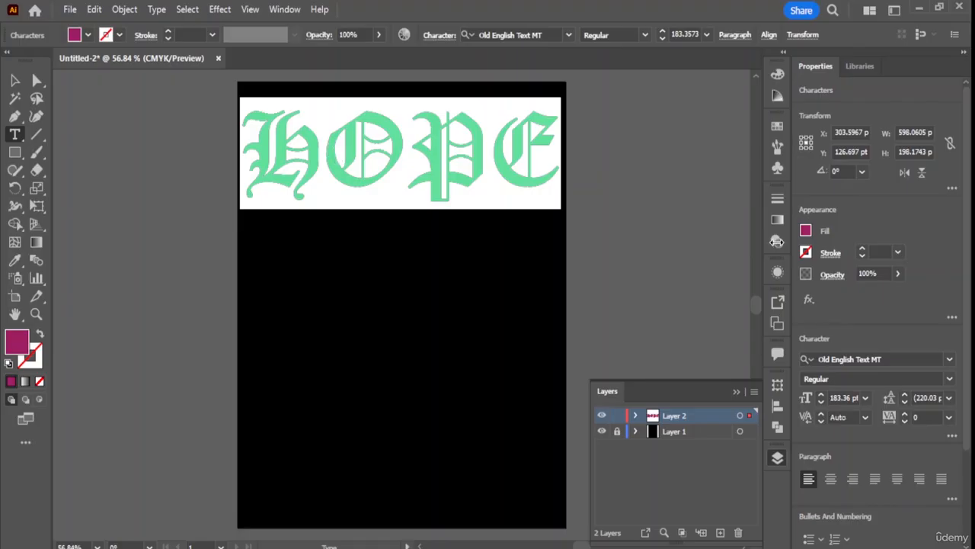
left_click(806, 231)
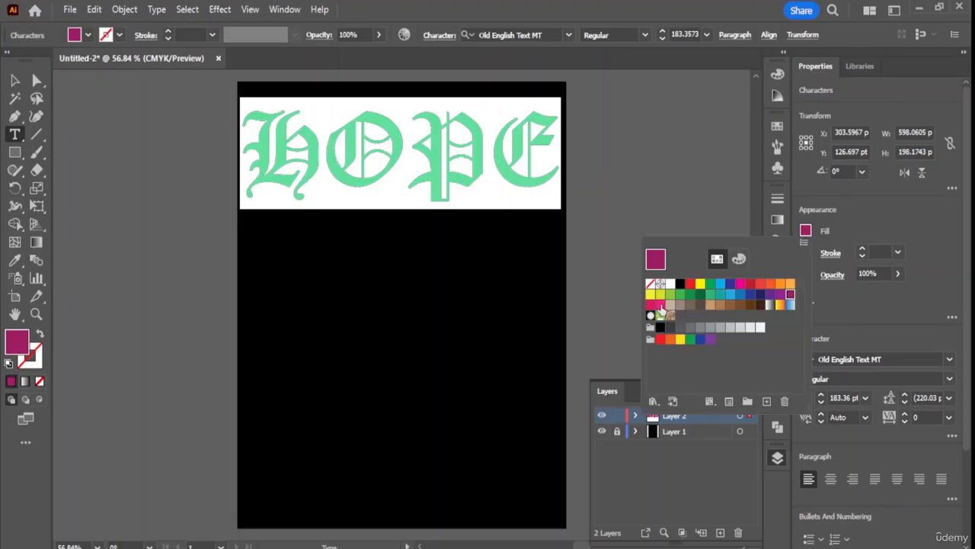
left_click(751, 283)
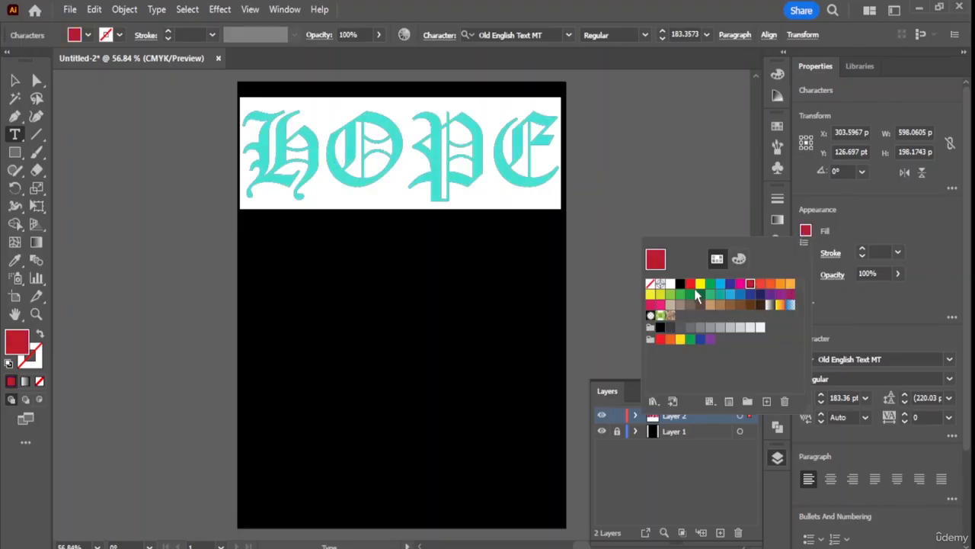
left_click(499, 155)
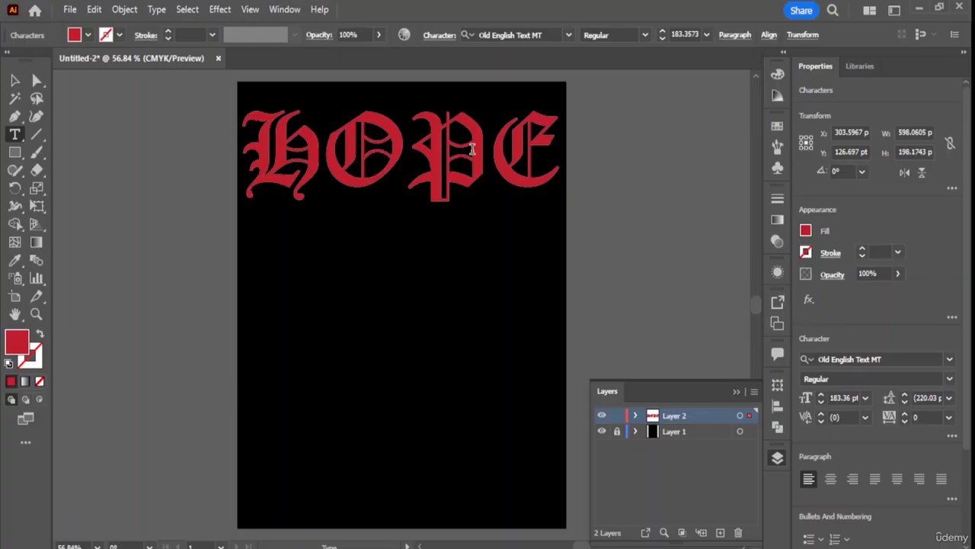
Duplicate the HOPE text into four stacked rows and space them down the artboard.
left_click(14, 80)
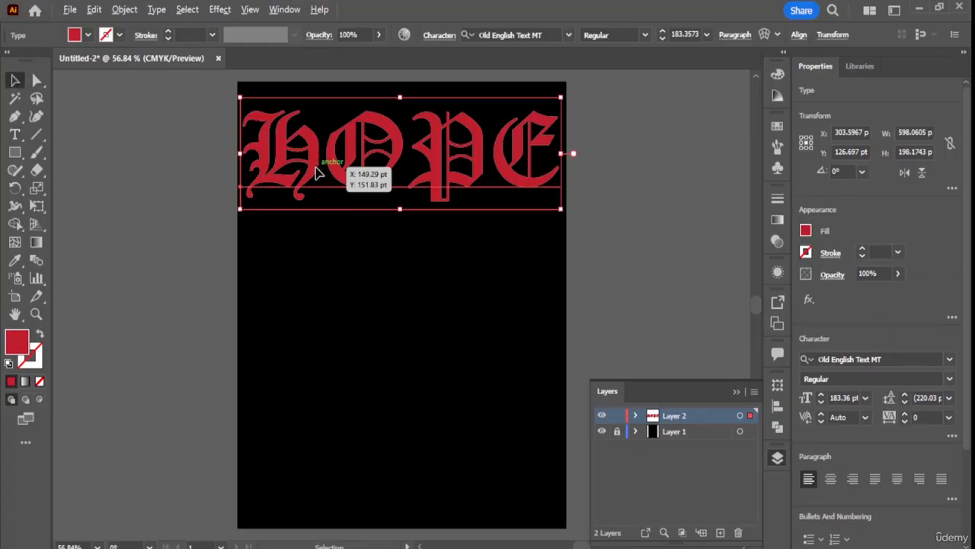
left_click_drag(319, 174, 320, 402)
left_click_drag(381, 153, 374, 131)
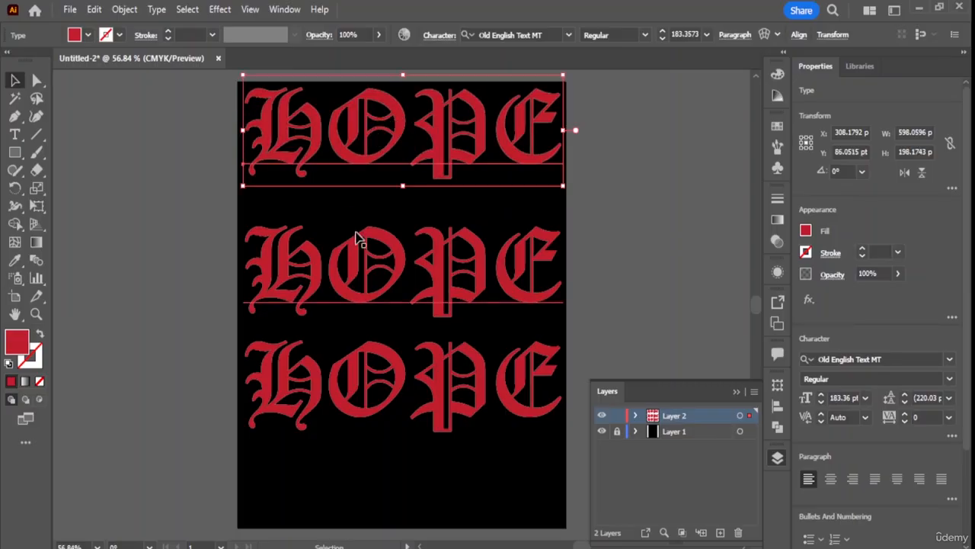
left_click_drag(365, 242, 371, 218)
left_click_drag(380, 381, 405, 328)
left_click(682, 218)
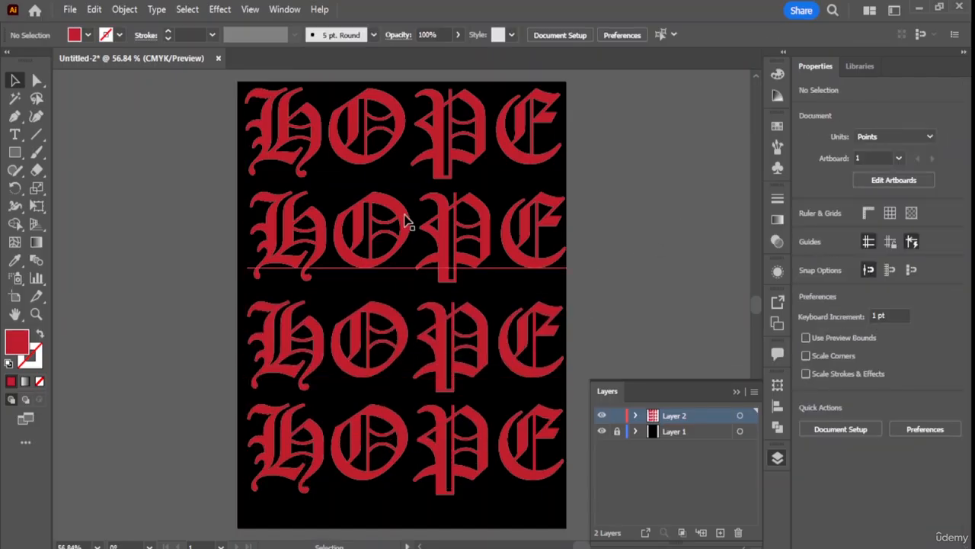
Try to group the four HOPE rows, and undo the grouping.
left_click(280, 129)
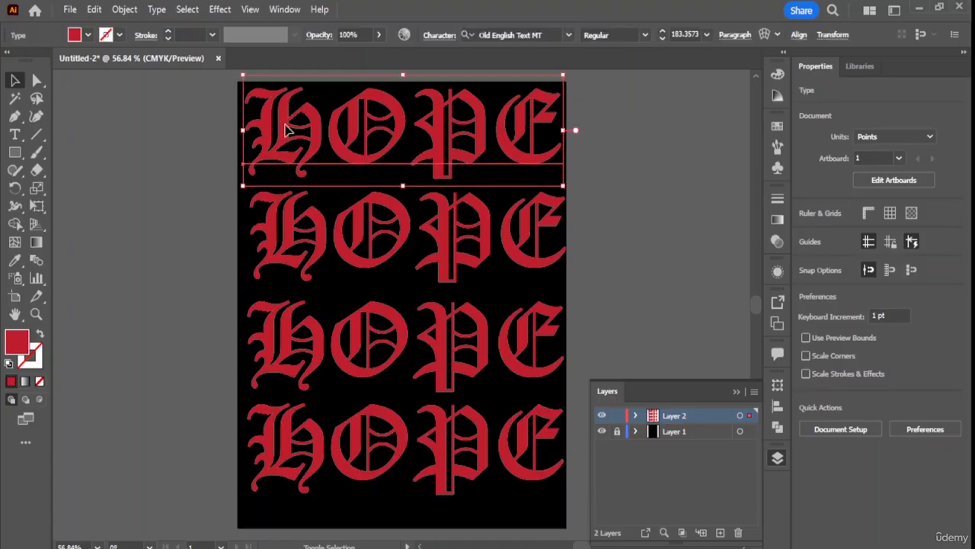
left_click(303, 213, "shift")
left_click(315, 389, "shift")
left_click(324, 425, "shift")
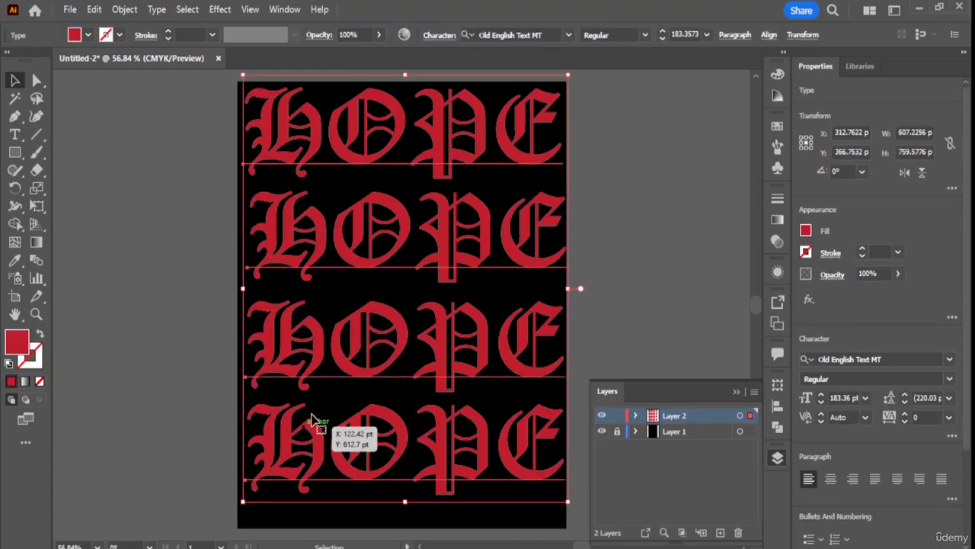
key("ctrl+g")
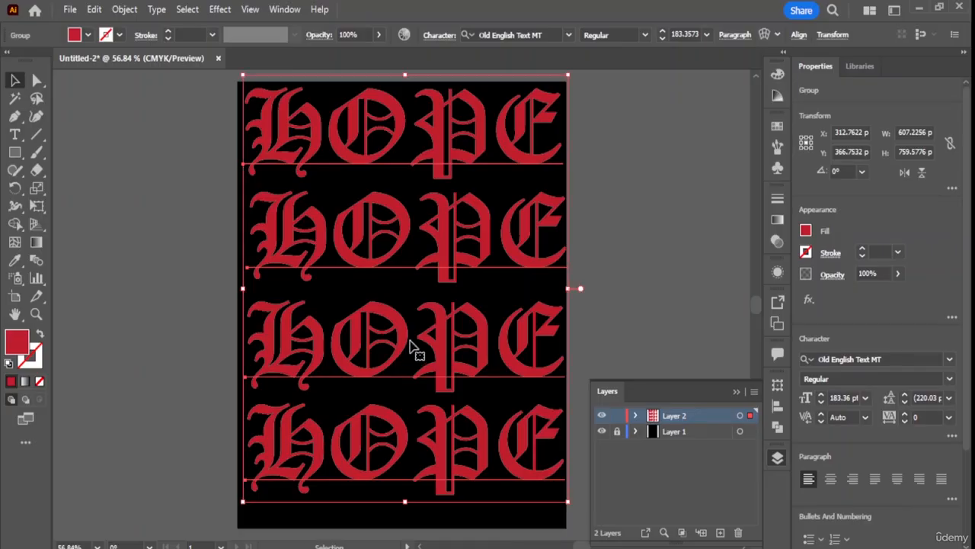
left_click(628, 220)
mouse_move(432, 238)
left_mouse_down()
mouse_move(432, 254)
mouse_move(430, 239)
left_mouse_up()
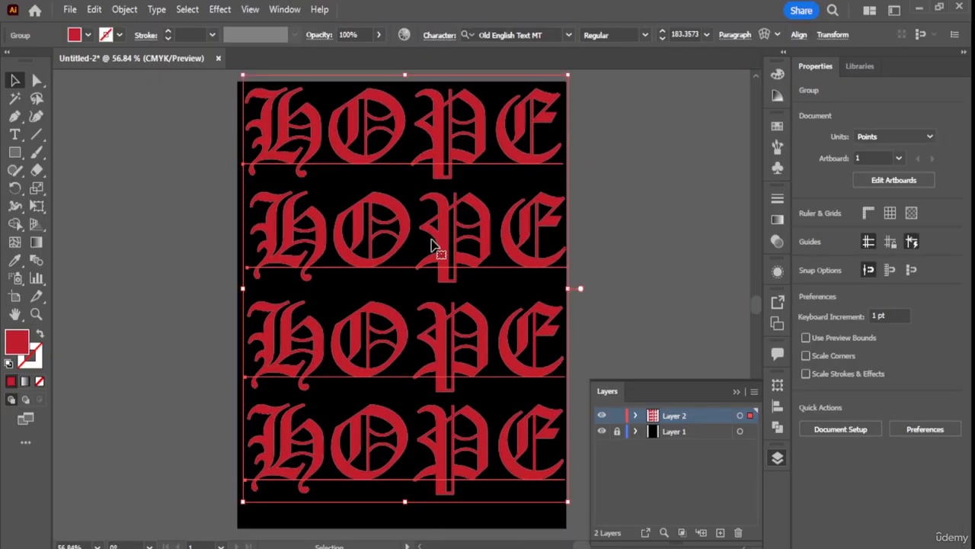
key("ctrl+z")
left_click(607, 196)
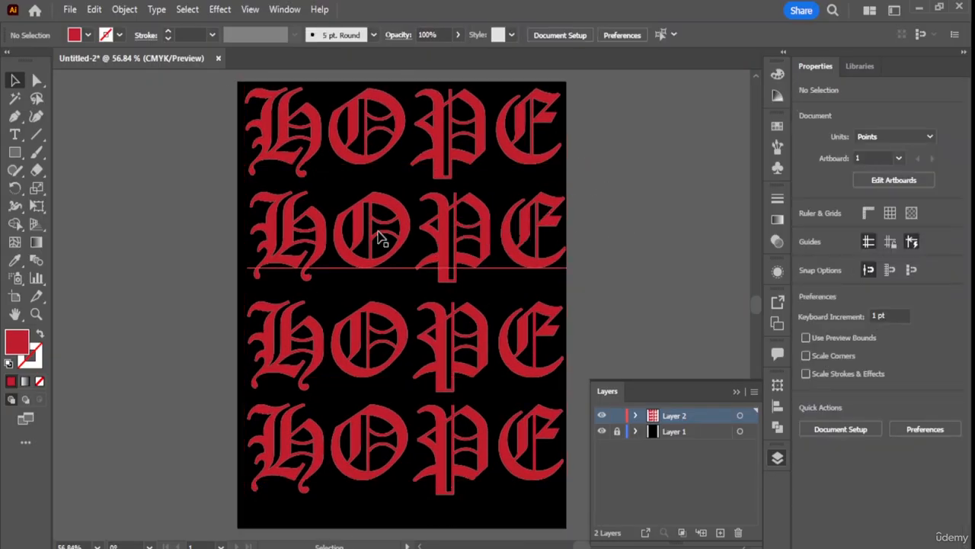
Shift the second HOPE row about 12 pt left to line it up with the row above.
left_click(365, 266)
left_click(374, 337)
left_click(464, 211)
left_click(627, 220)
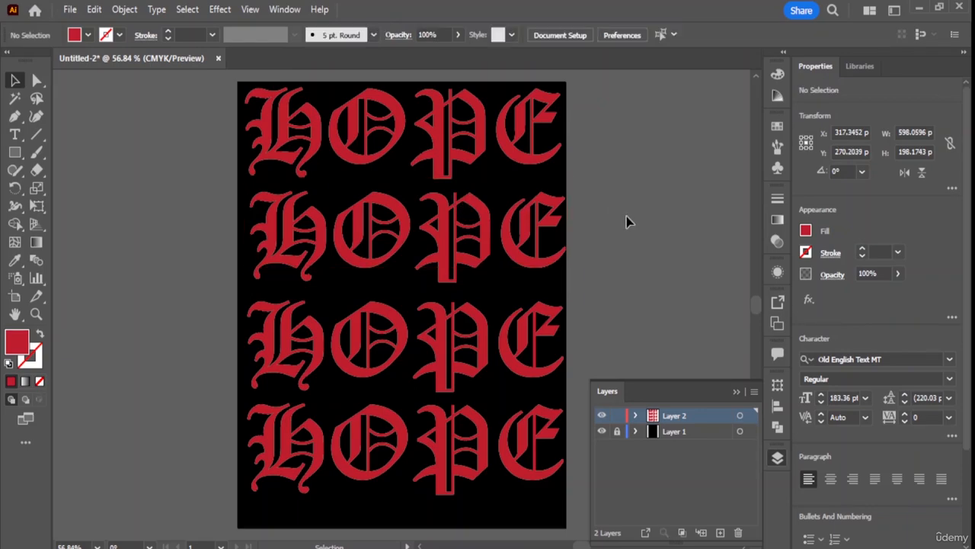
mouse_move(458, 245)
left_mouse_down()
mouse_move(502, 254)
mouse_move(448, 246)
left_mouse_up()
left_click_drag(442, 238, 446, 242)
Select all four HOPE rows and group them.
left_click(370, 161, "shift")
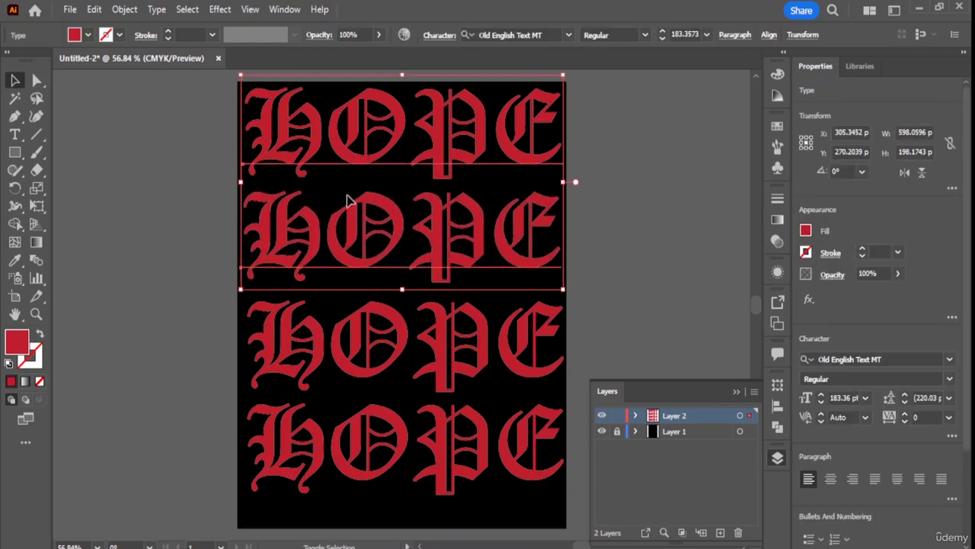
left_click(374, 304, "shift")
left_click(374, 409, "shift")
key("ctrl+g")
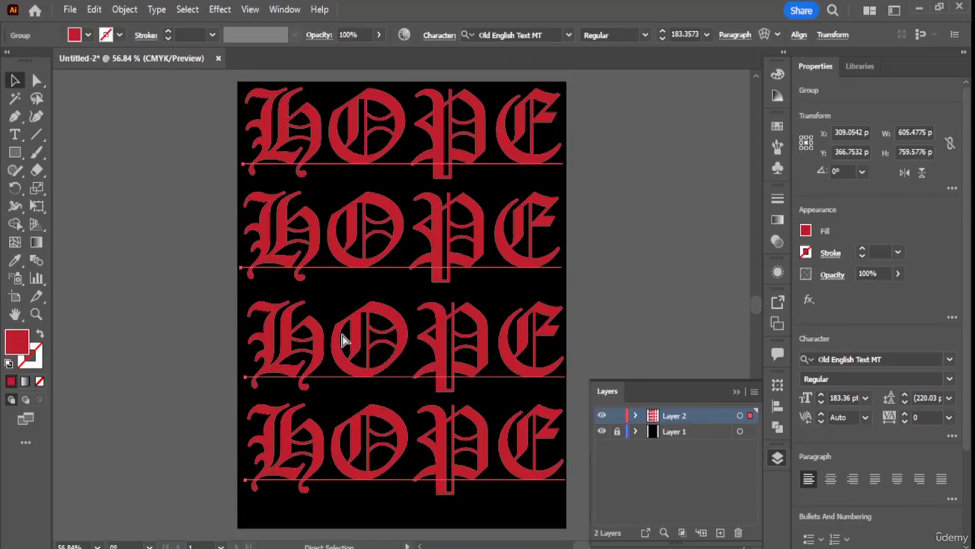
Move the HOPE group down about 17 pt so it sits within the artboard.
left_click(655, 224)
mouse_move(393, 240)
left_mouse_down()
mouse_move(387, 259)
mouse_move(400, 249)
mouse_move(393, 254)
left_mouse_up()
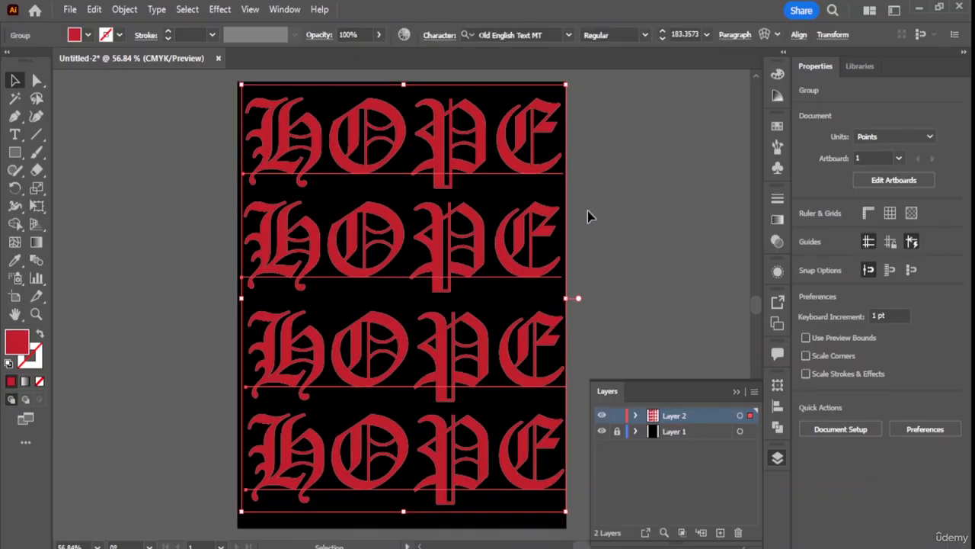
left_click(587, 211)
double_click(442, 224)
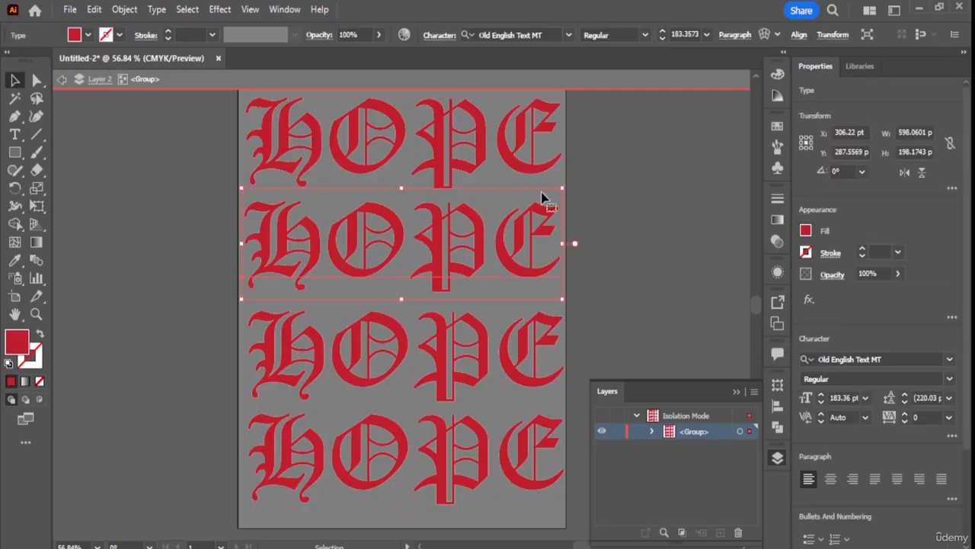
left_click(170, 122)
left_click(62, 79)
left_click(62, 79)
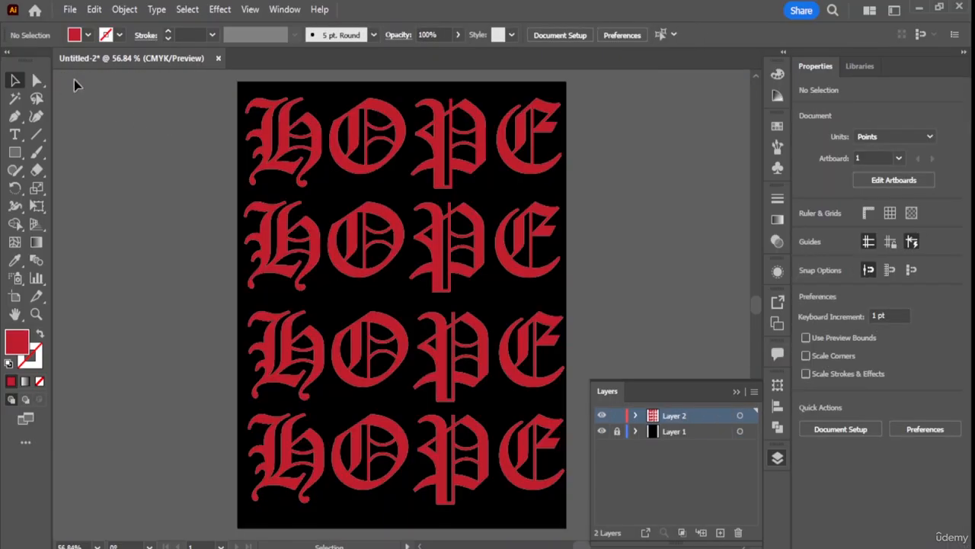
double_click(312, 148)
double_click(366, 231)
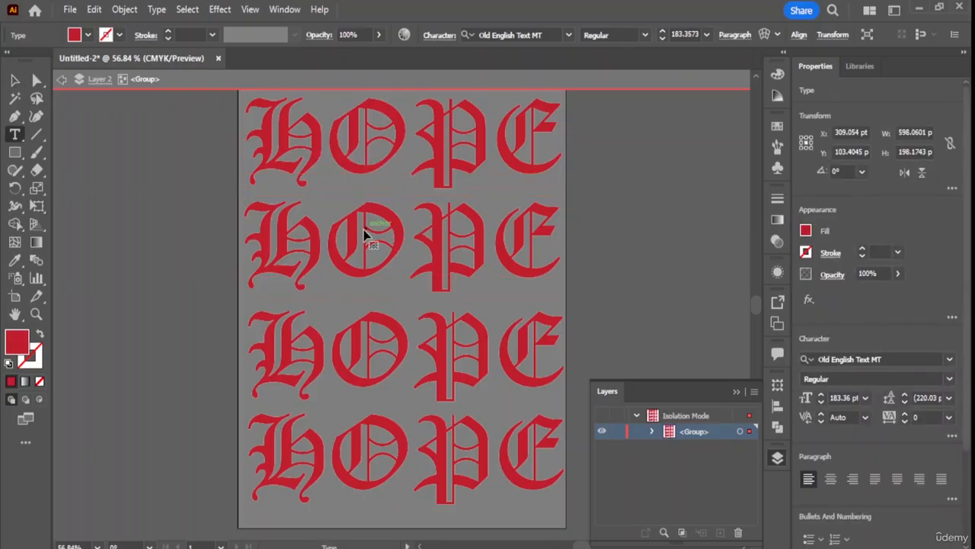
double_click(361, 233)
left_click(351, 238)
double_click(381, 249)
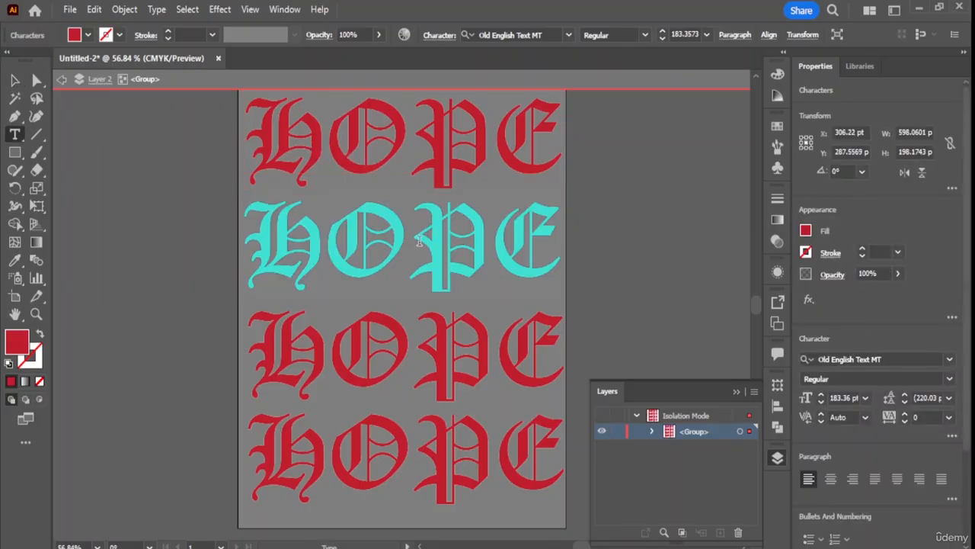
double_click(406, 346)
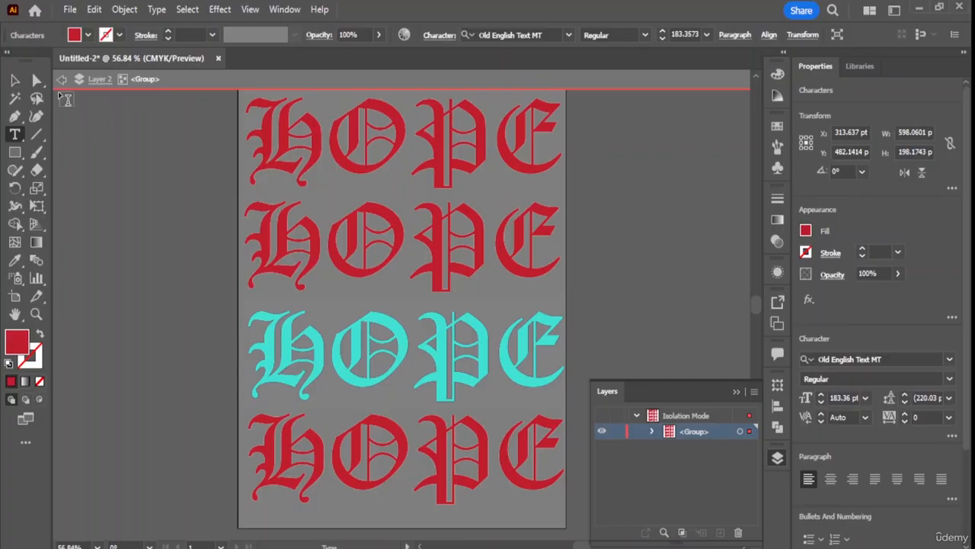
left_click(62, 80)
left_click(61, 80)
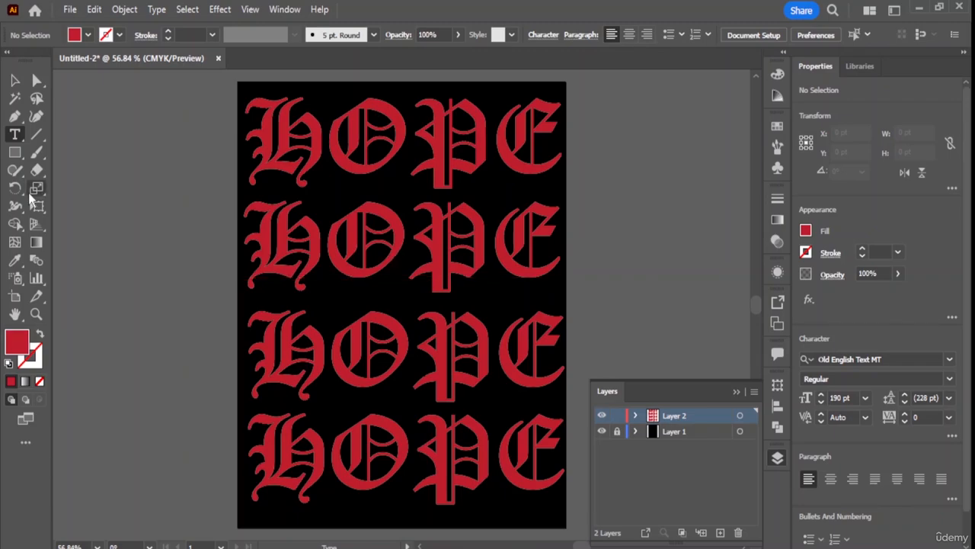
left_click(311, 237)
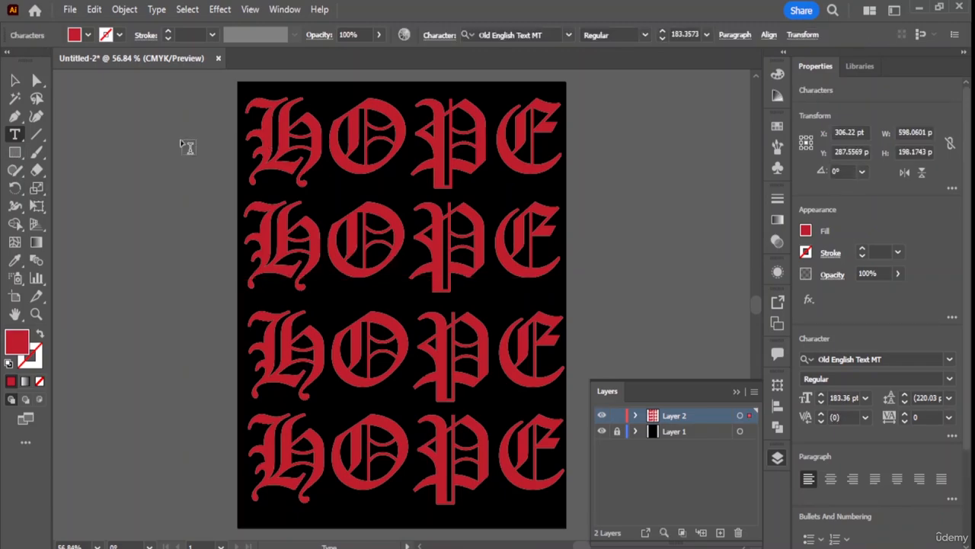
Select the HOPE group and try to distort its live text with the Warp tool.
left_click(15, 80)
left_click(308, 251)
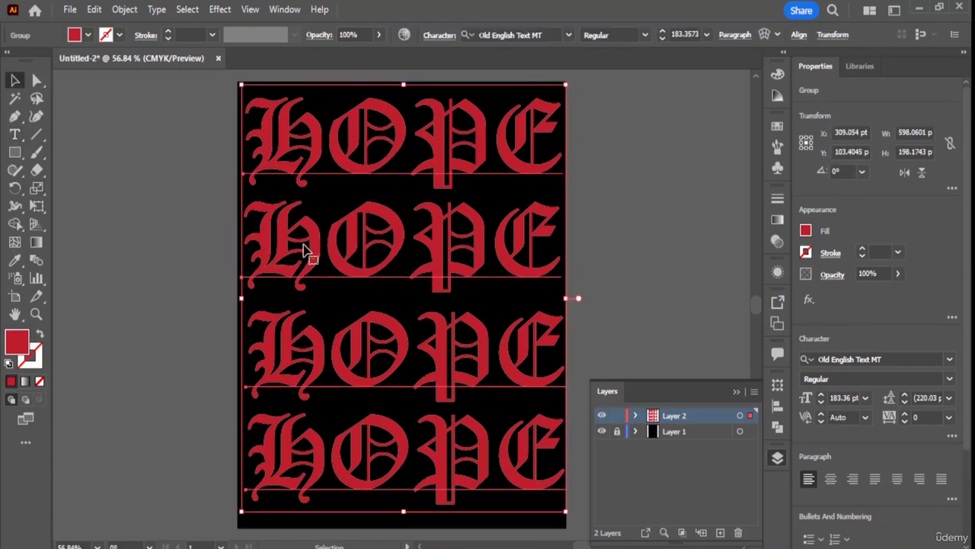
left_click(13, 157)
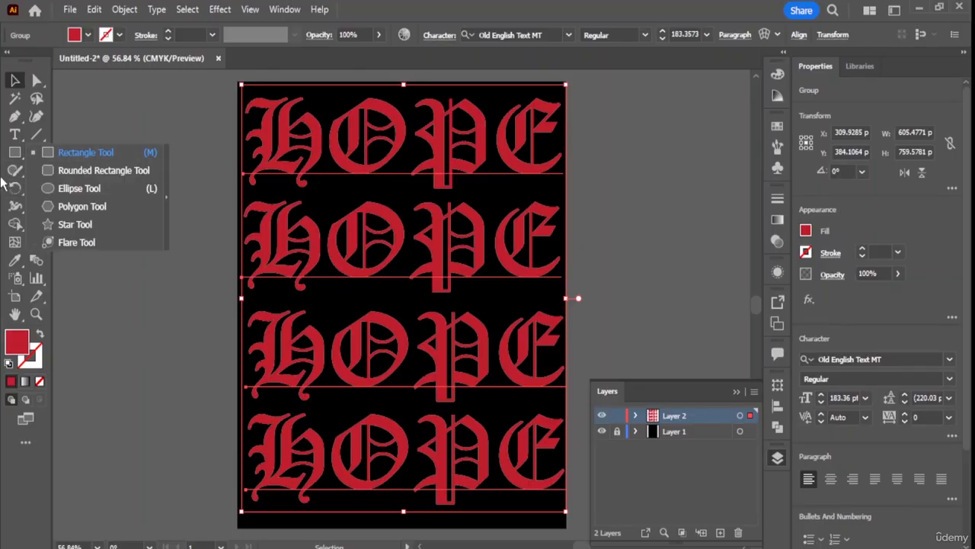
left_click(12, 188)
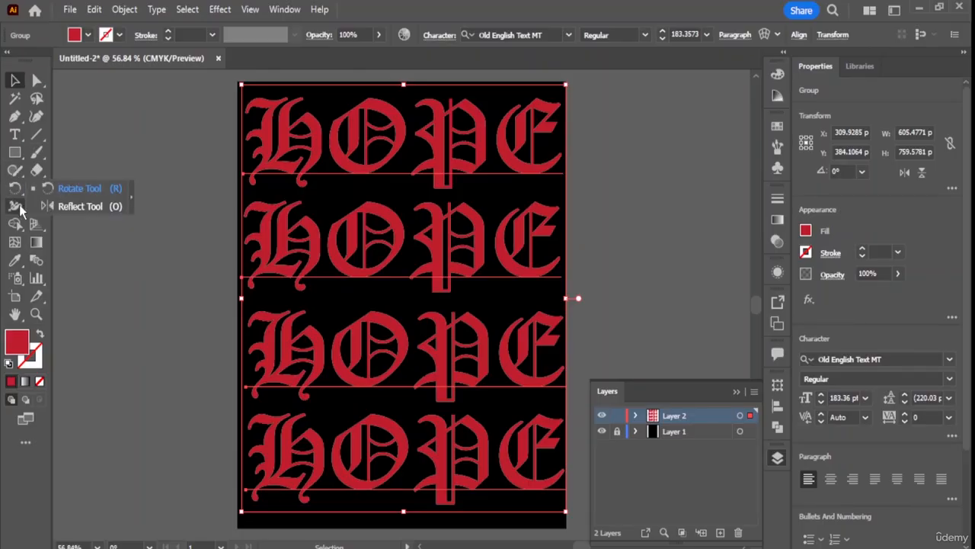
left_click(17, 212)
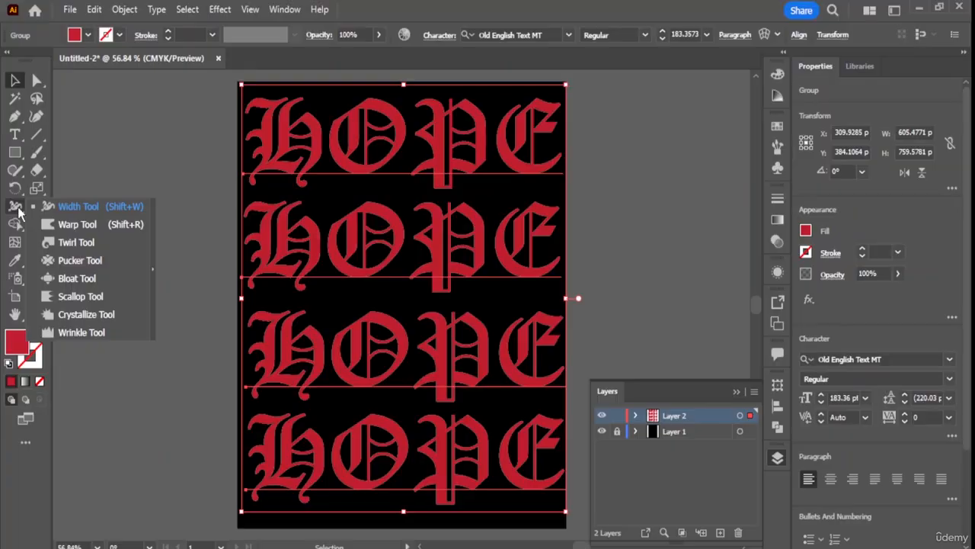
left_click(96, 224)
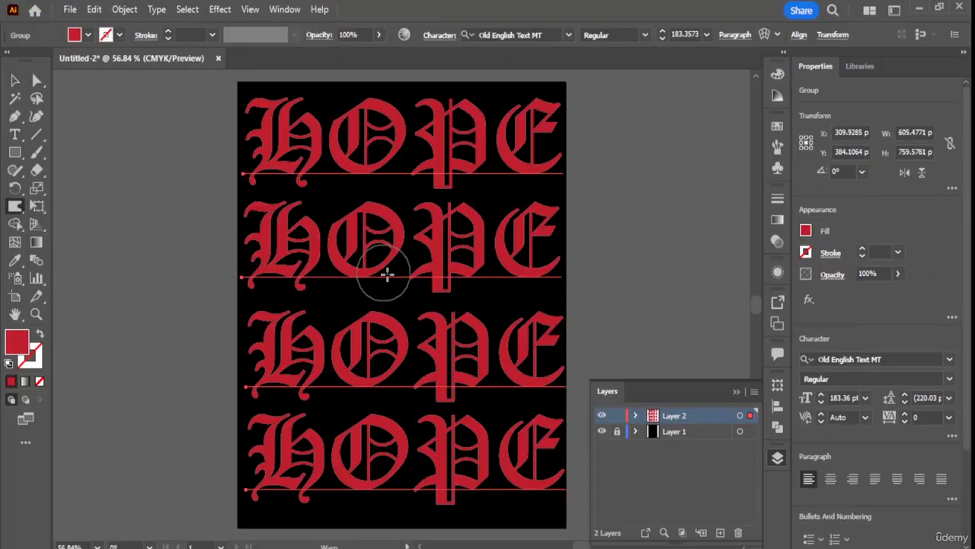
left_click(415, 211)
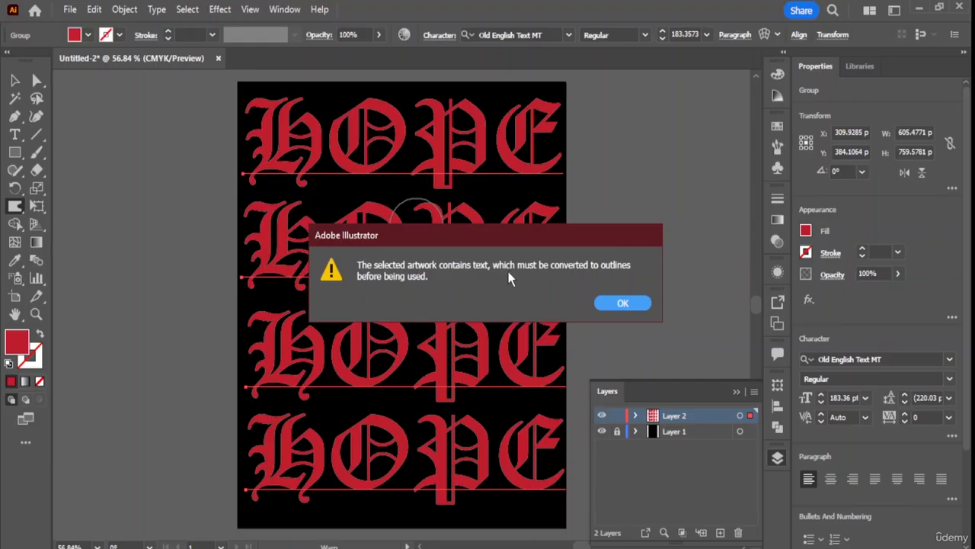
left_click(622, 304)
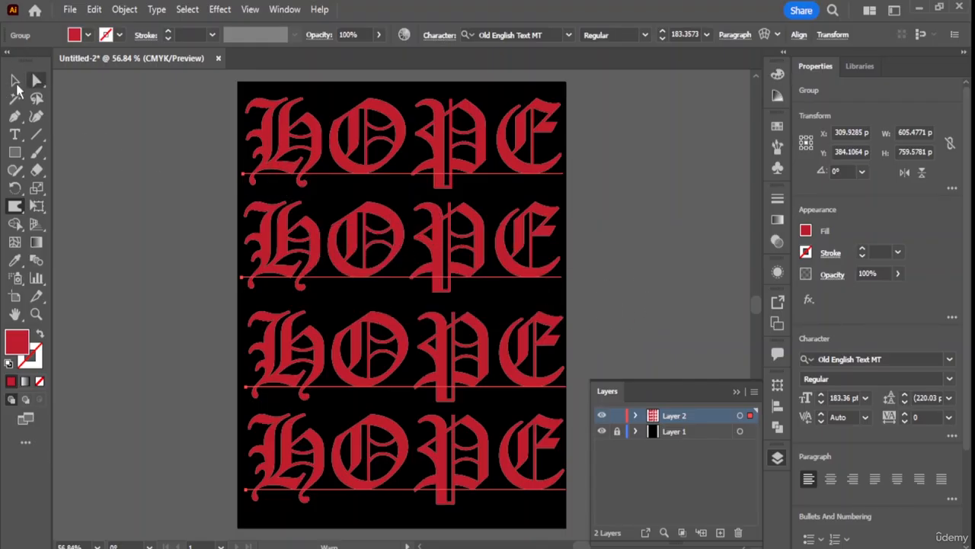
Convert the text in the selected HOPE group to outlines.
left_click(15, 80)
right_click(396, 227)
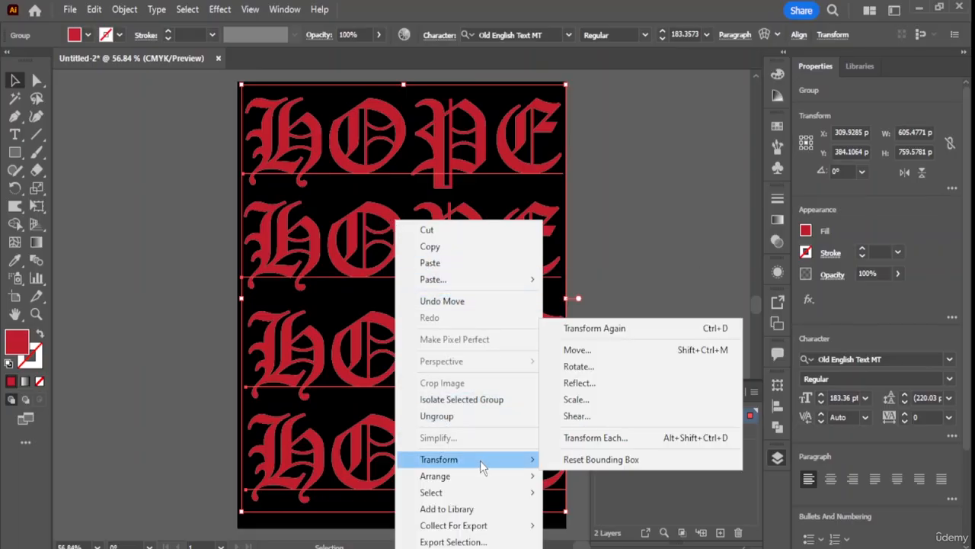
left_click(123, 11)
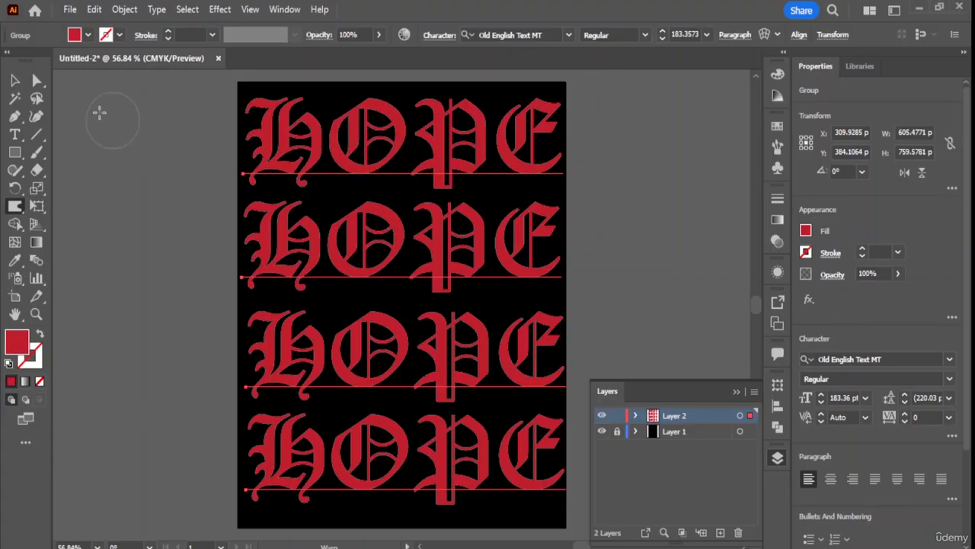
left_click(16, 81)
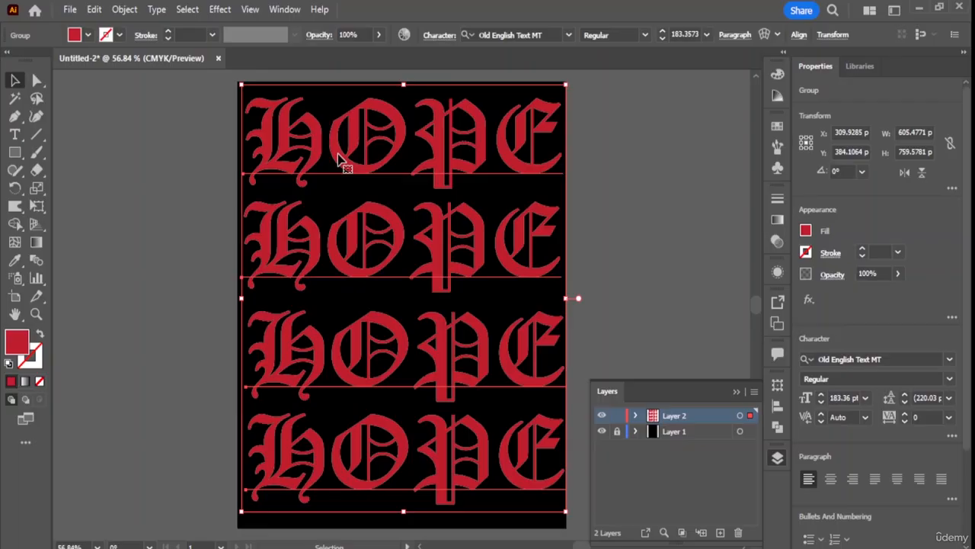
key("ctrl+shift+o")
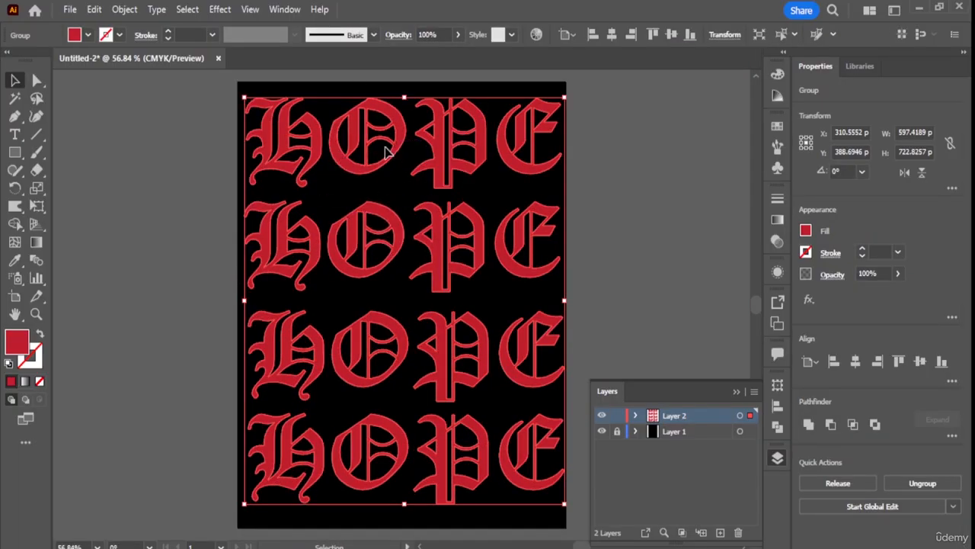
Warp the outlined letters in the middle of the second and third HOPE rows into swirling, liquid shapes.
left_click(14, 206)
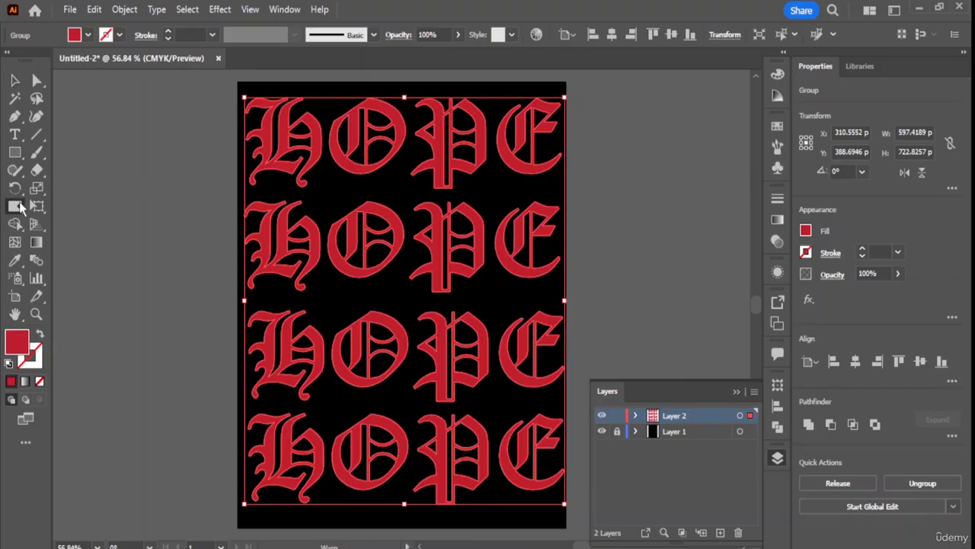
mouse_move(424, 245)
left_mouse_down()
mouse_move(343, 271)
mouse_move(377, 368)
mouse_move(463, 344)
mouse_move(452, 224)
mouse_move(369, 216)
mouse_move(373, 302)
mouse_move(444, 304)
mouse_move(377, 225)
mouse_move(346, 295)
mouse_move(419, 351)
mouse_move(459, 283)
mouse_move(366, 245)
mouse_move(347, 364)
mouse_move(456, 355)
mouse_move(399, 237)
mouse_move(315, 281)
mouse_move(362, 370)
mouse_move(461, 327)
mouse_move(426, 239)
mouse_move(334, 298)
mouse_move(426, 379)
mouse_move(498, 326)
mouse_move(430, 248)
mouse_move(312, 310)
mouse_move(381, 406)
mouse_move(486, 331)
mouse_move(406, 235)
mouse_move(279, 317)
mouse_move(416, 374)
mouse_move(491, 275)
mouse_move(341, 247)
mouse_move(400, 377)
left_mouse_up()
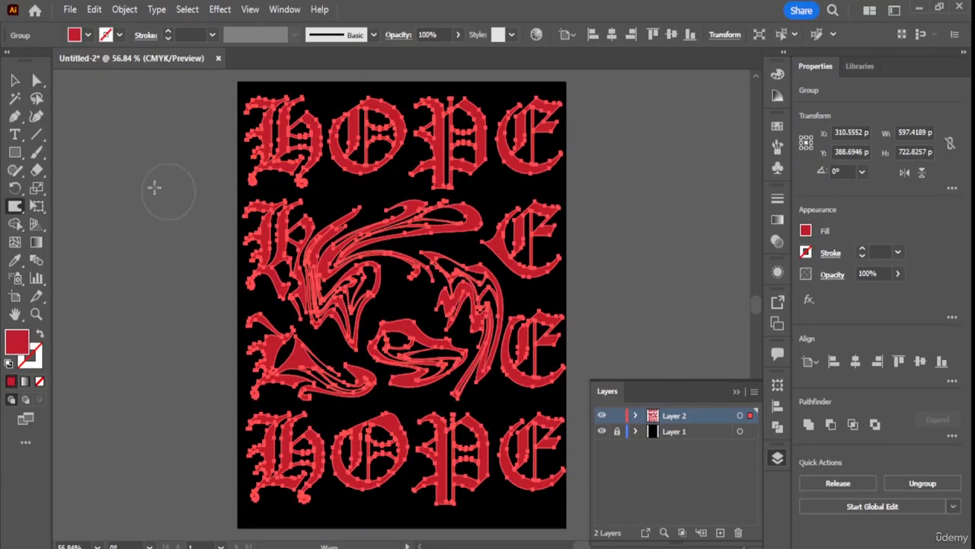
left_click(15, 80)
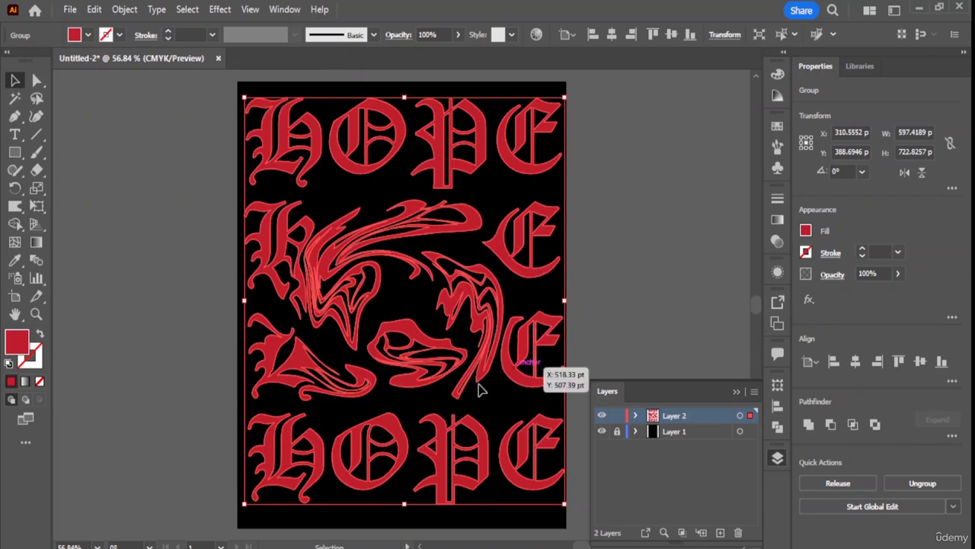
Set the Warp tool's Simplify option to 68 and turn off Show Brush Size.
mouse_move(14, 206)
left_mouse_down()
mouse_move(101, 218)
mouse_move(77, 222)
left_mouse_up()
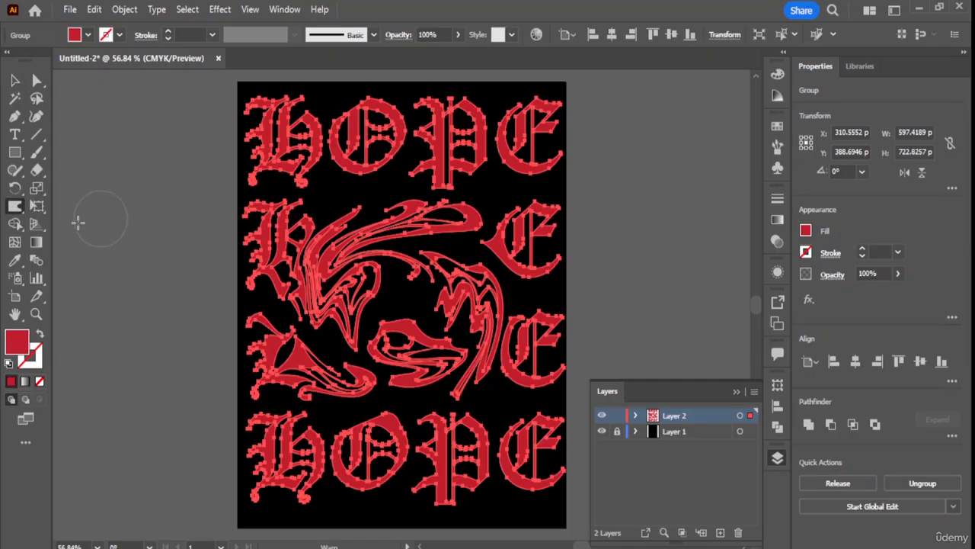
double_click(21, 209)
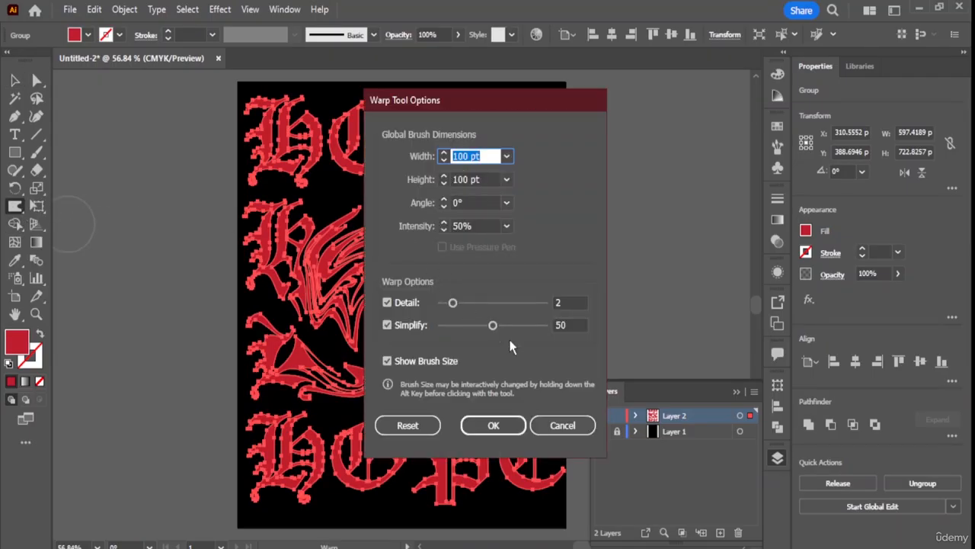
left_click_drag(494, 326, 511, 326)
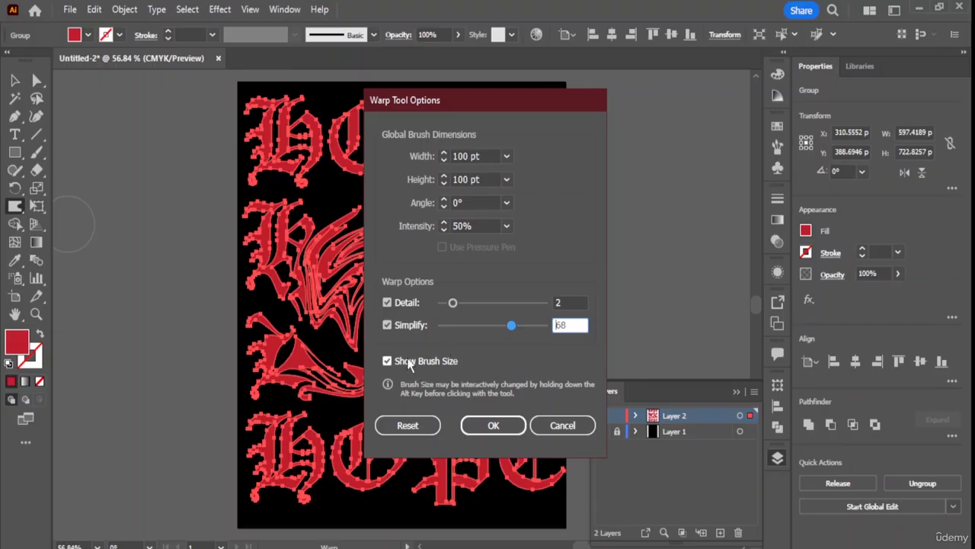
left_click(387, 361)
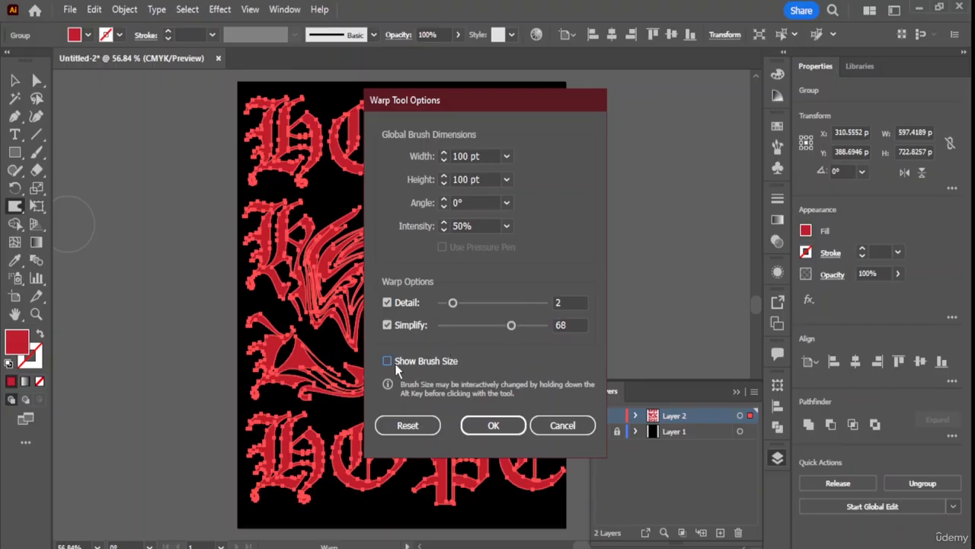
left_click(495, 425)
Warp the swirled letters in the center of the design further, and deselect the artwork.
scroll(421, 320, "up", 2)
scroll(421, 301, "down", 2)
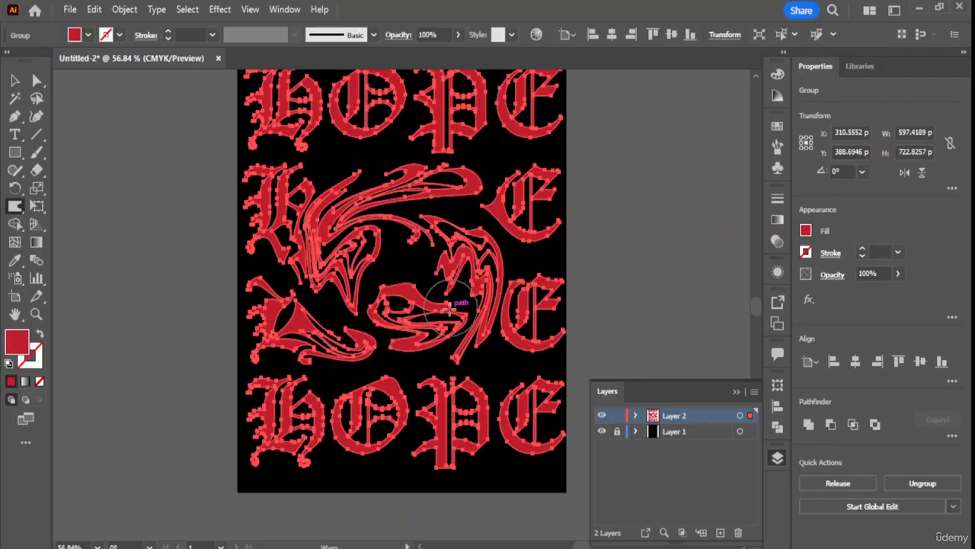
mouse_move(450, 306)
left_mouse_down()
mouse_move(439, 285)
mouse_move(436, 311)
mouse_move(450, 312)
mouse_move(479, 282)
mouse_move(490, 232)
mouse_move(477, 198)
mouse_move(454, 181)
mouse_move(385, 195)
mouse_move(362, 249)
mouse_move(383, 309)
mouse_move(423, 314)
mouse_move(462, 295)
mouse_move(469, 227)
mouse_move(421, 187)
mouse_move(366, 199)
mouse_move(340, 245)
mouse_move(340, 296)
mouse_move(407, 320)
mouse_move(427, 303)
left_mouse_up()
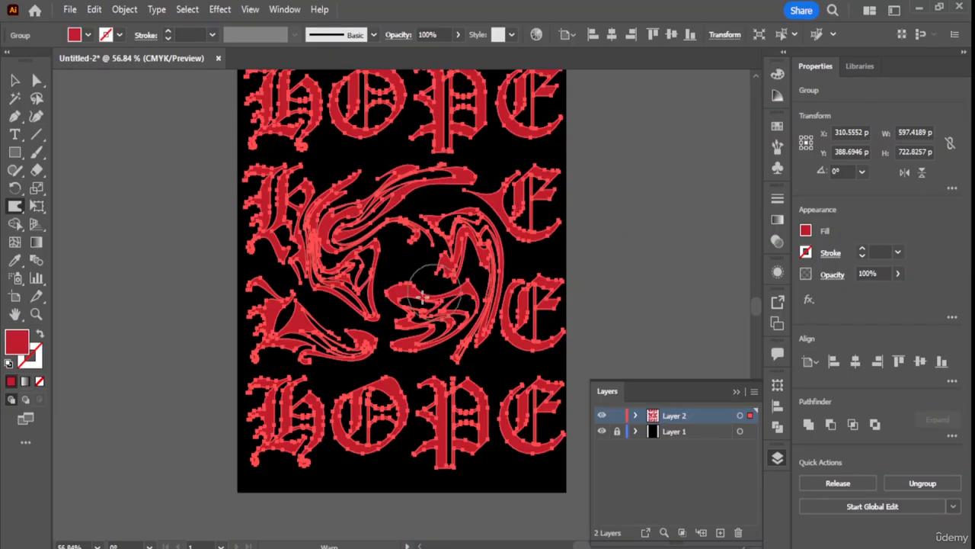
left_click(15, 80)
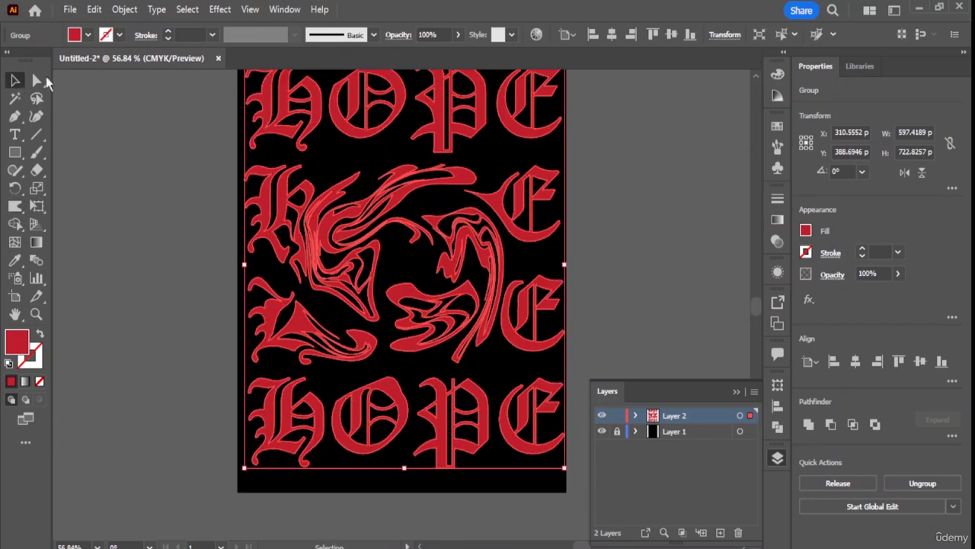
left_click(142, 200)
scroll(402, 213, "up", 2)
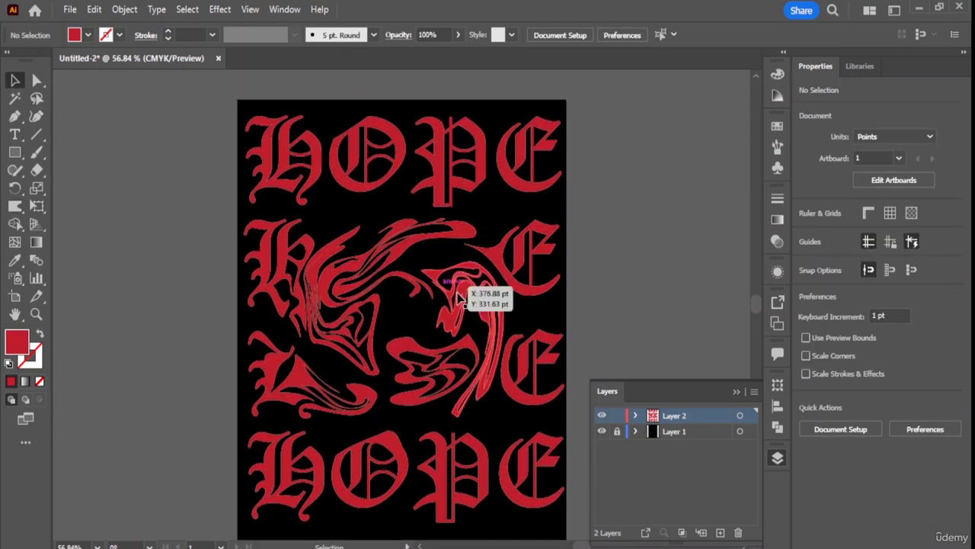
Open Skulls.ai from the Resource file folder and select the group of four skulls.
left_click(70, 10)
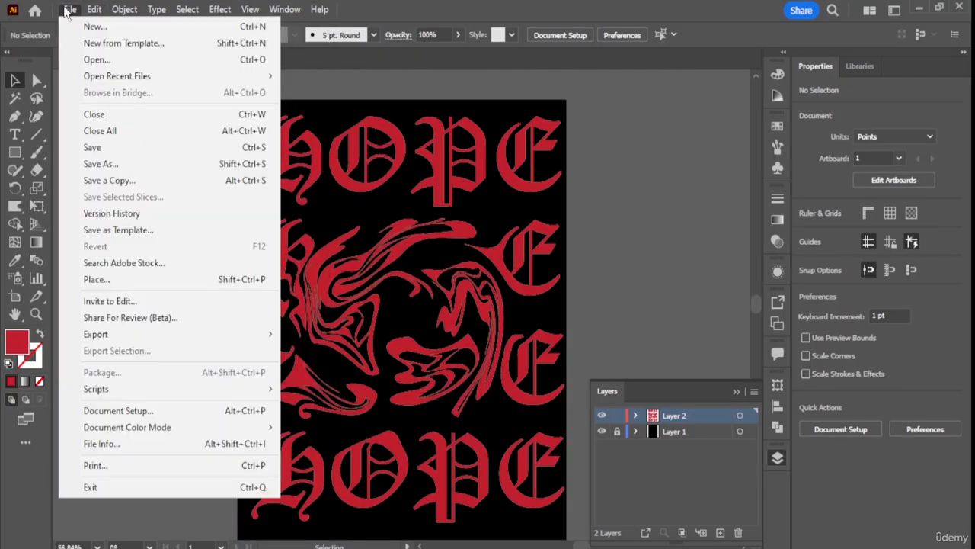
mouse_move(135, 76)
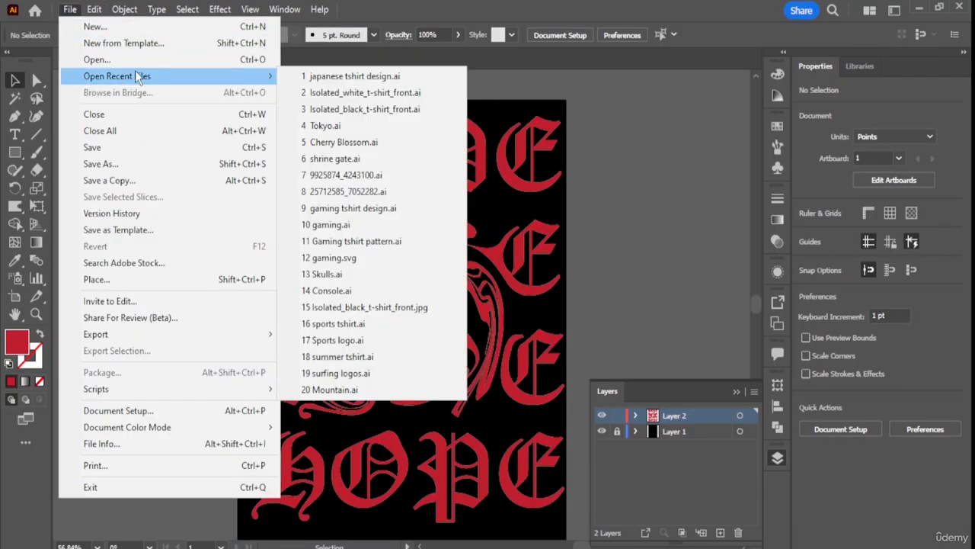
left_click(158, 60)
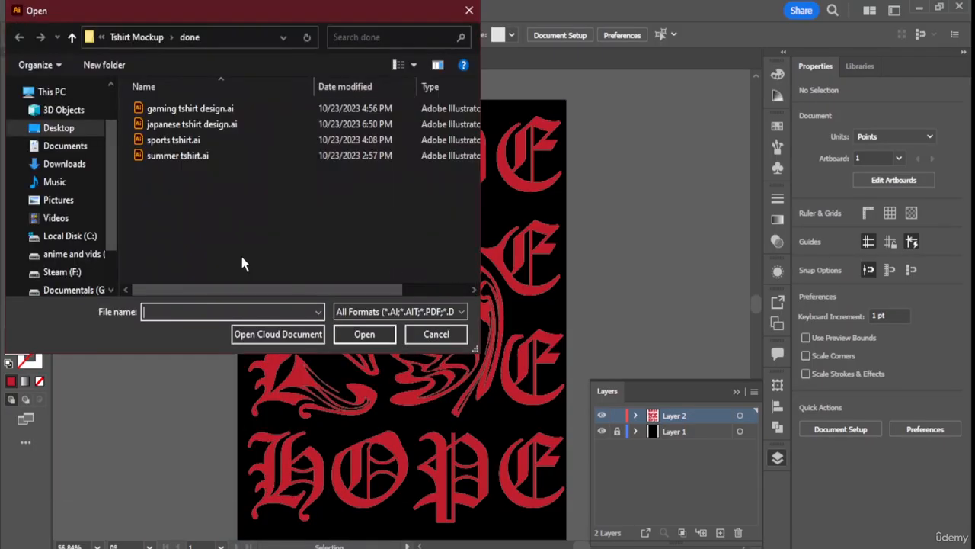
left_click(141, 42)
left_click(141, 42)
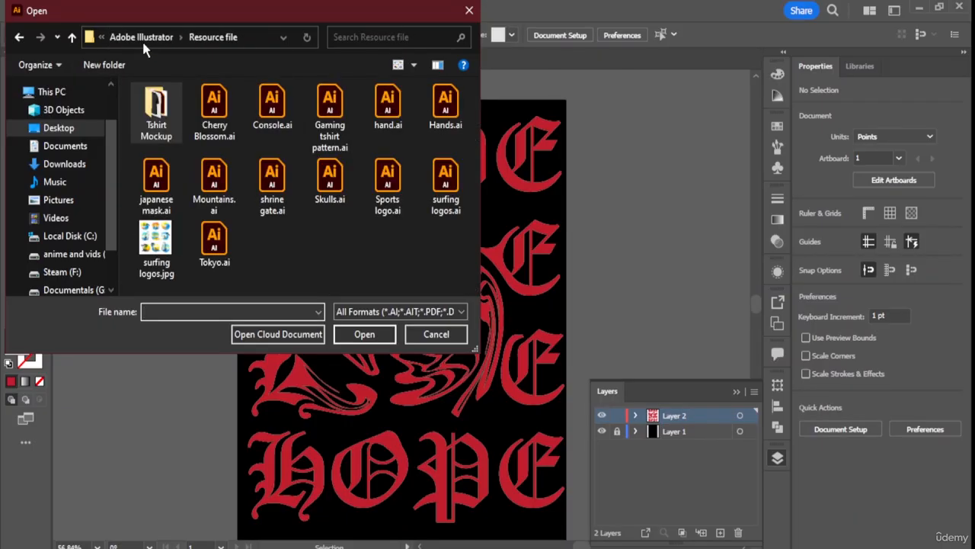
double_click(319, 175)
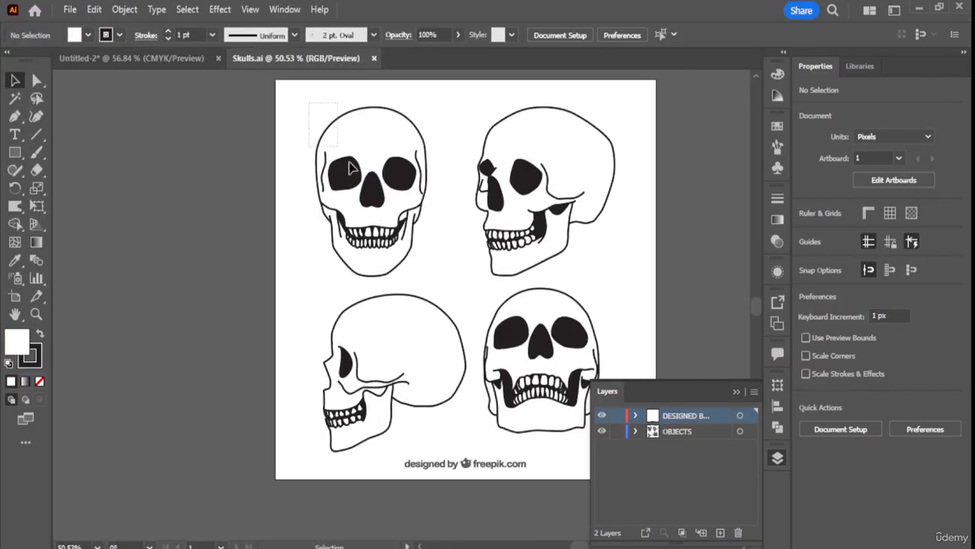
left_click(454, 271)
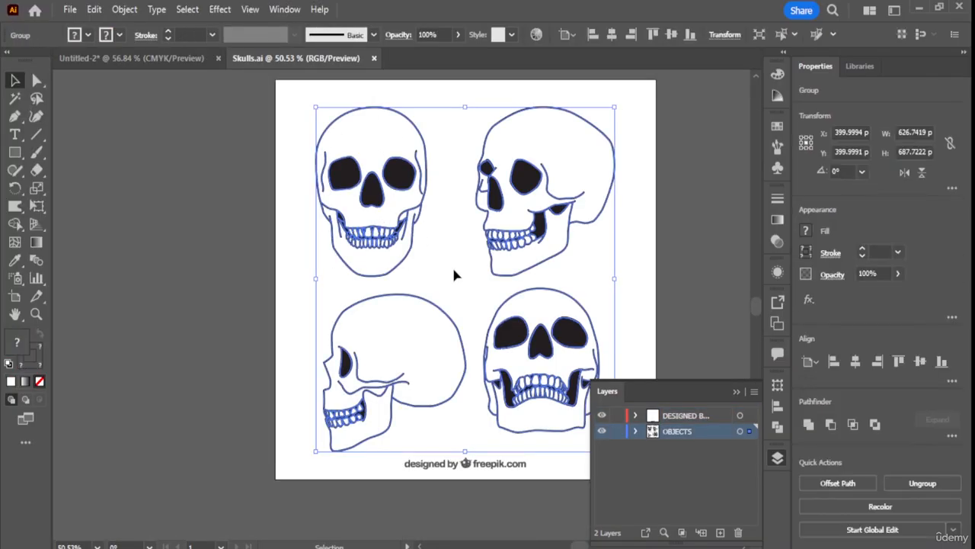
Ungroup the four-skull artwork, including its nested group.
left_click(125, 9)
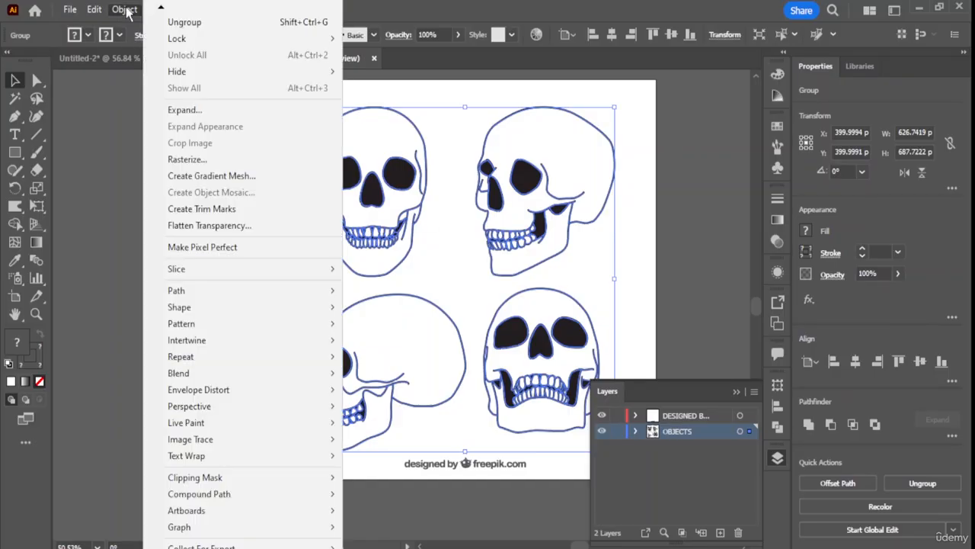
left_click(187, 23)
left_click(308, 184)
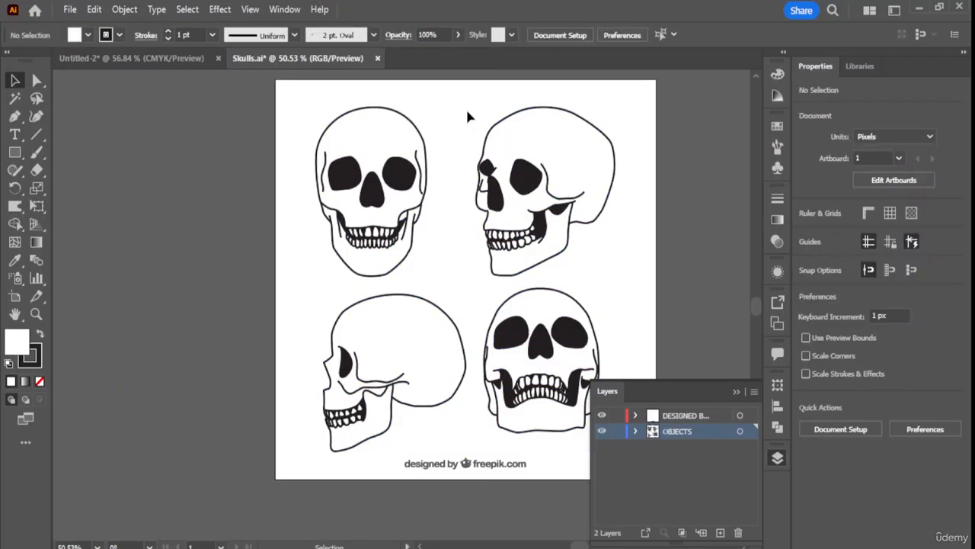
left_click(626, 270)
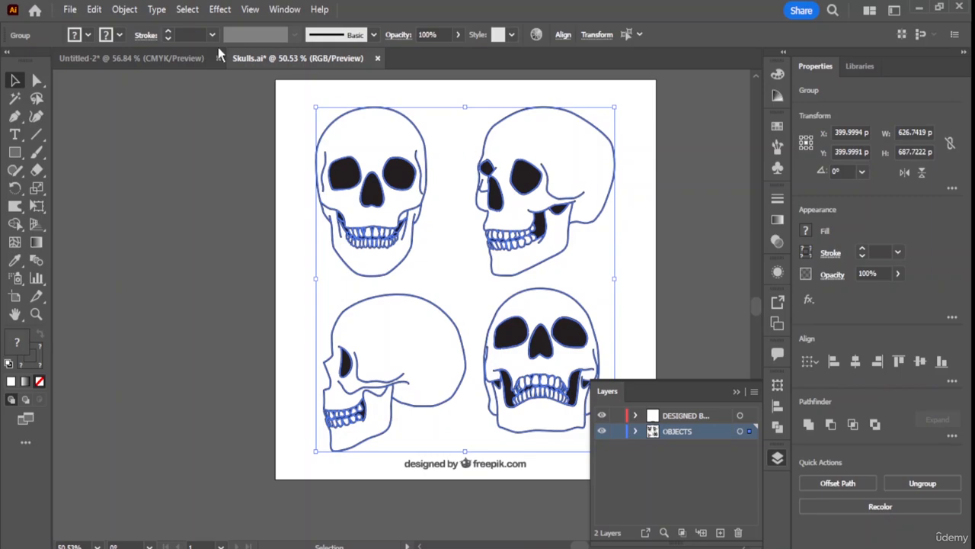
left_click(125, 9)
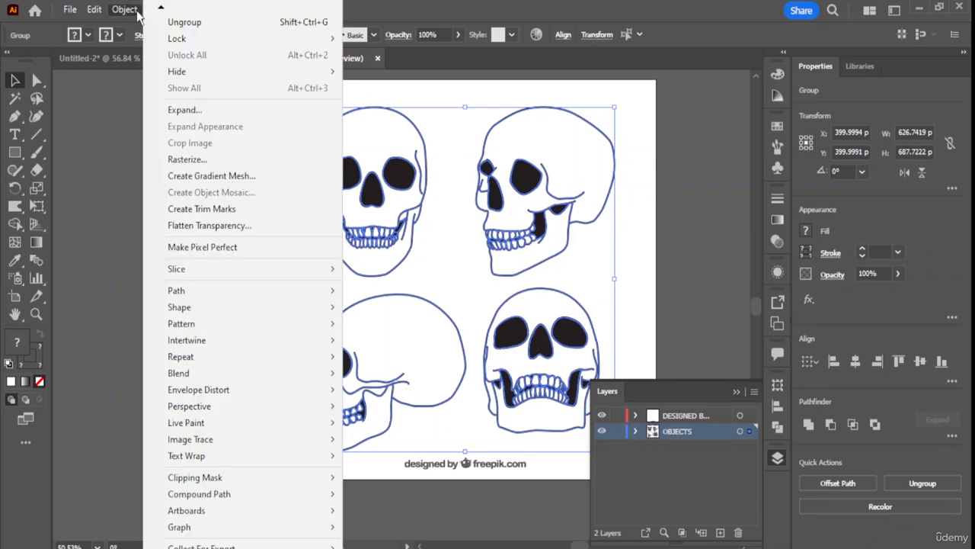
left_click(227, 23)
Group the three-quarter view skull's paths, bring the group into the Untitled-2 design, and place it over the swirled letters.
left_click_drag(641, 100, 570, 150)
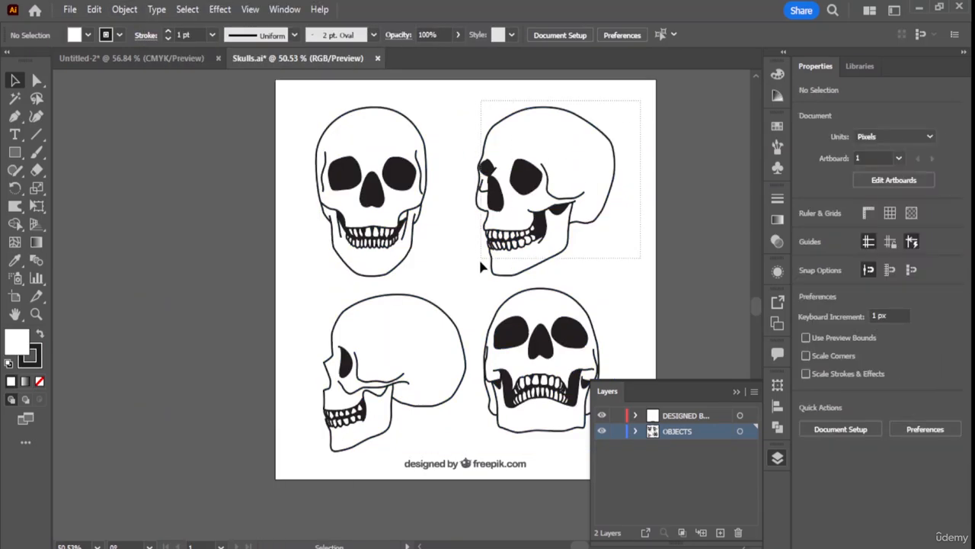
left_click_drag(481, 267, 477, 270)
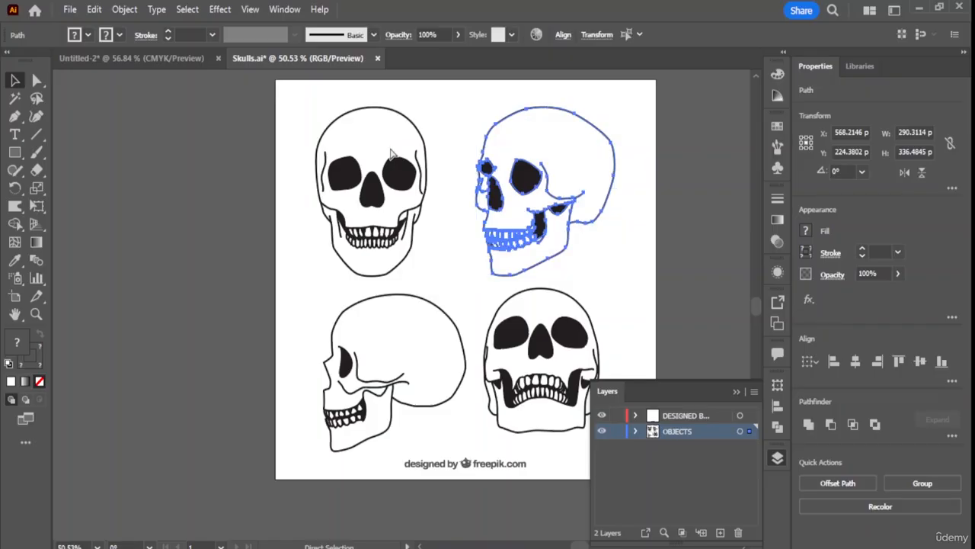
key("ctrl+g")
left_click_drag(535, 176, 200, 78)
left_click_drag(391, 328, 395, 314)
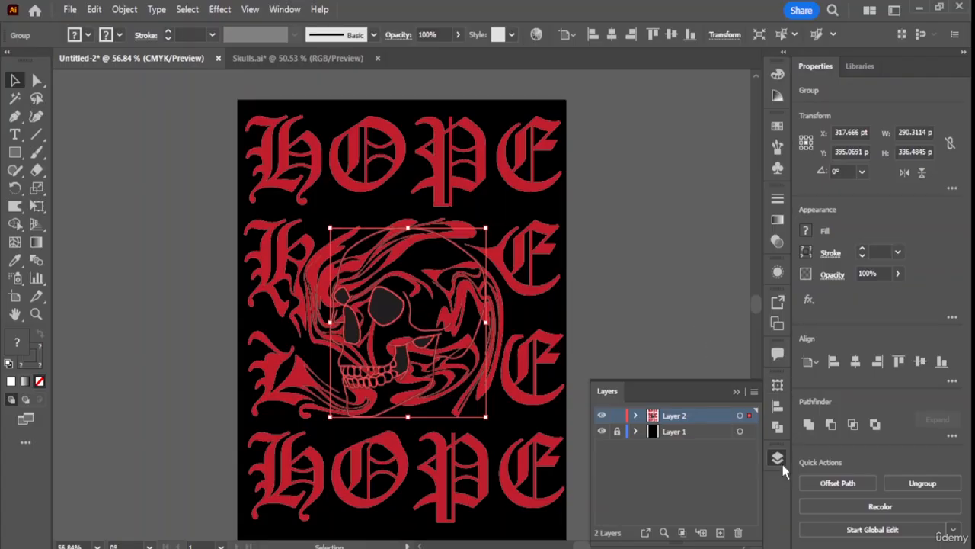
Try applying the Merge pathfinder to the skull and filling the resulting shapes with white.
left_click(776, 428)
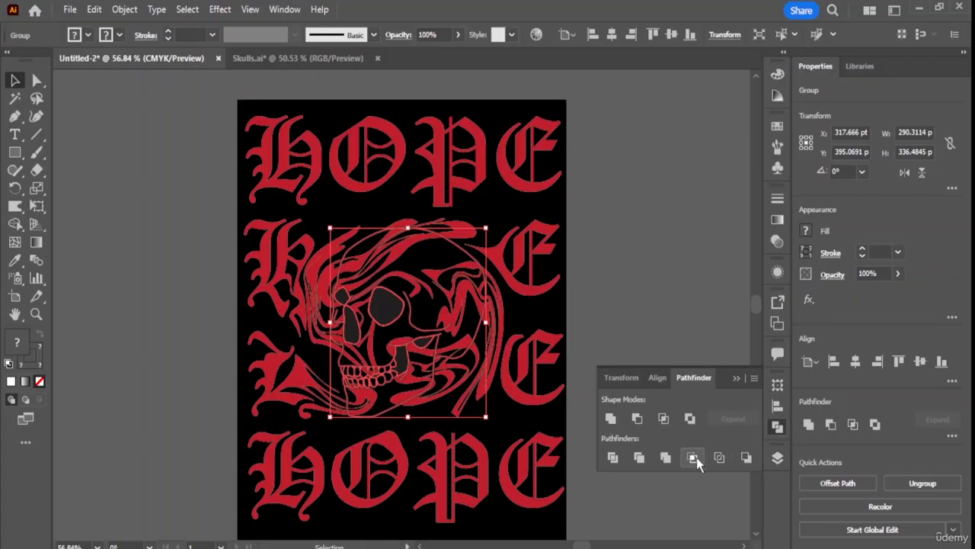
left_click(663, 460)
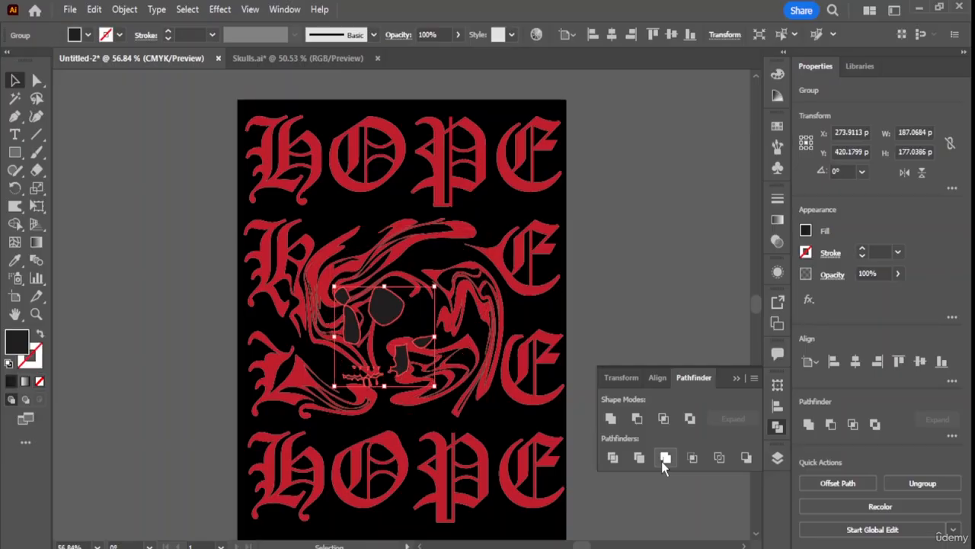
left_click(806, 231)
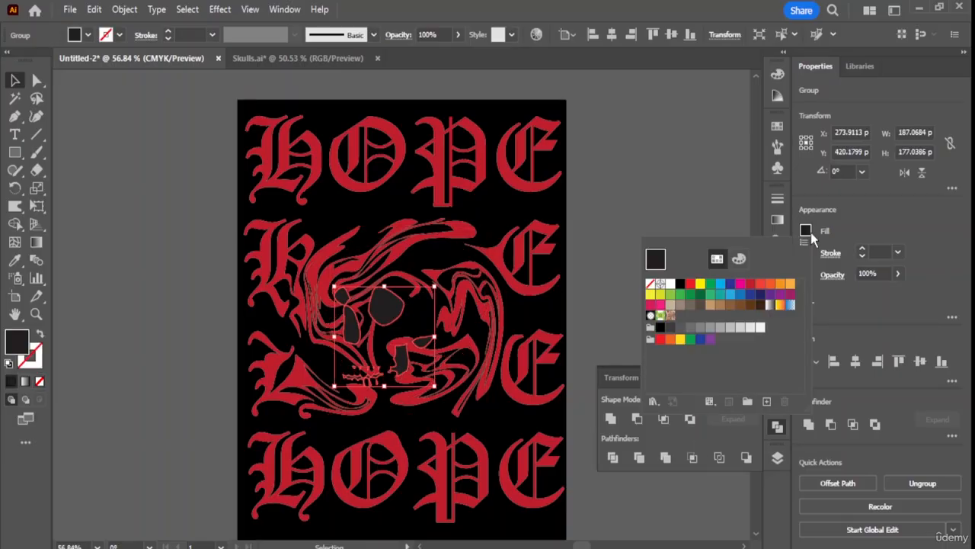
left_click(671, 285)
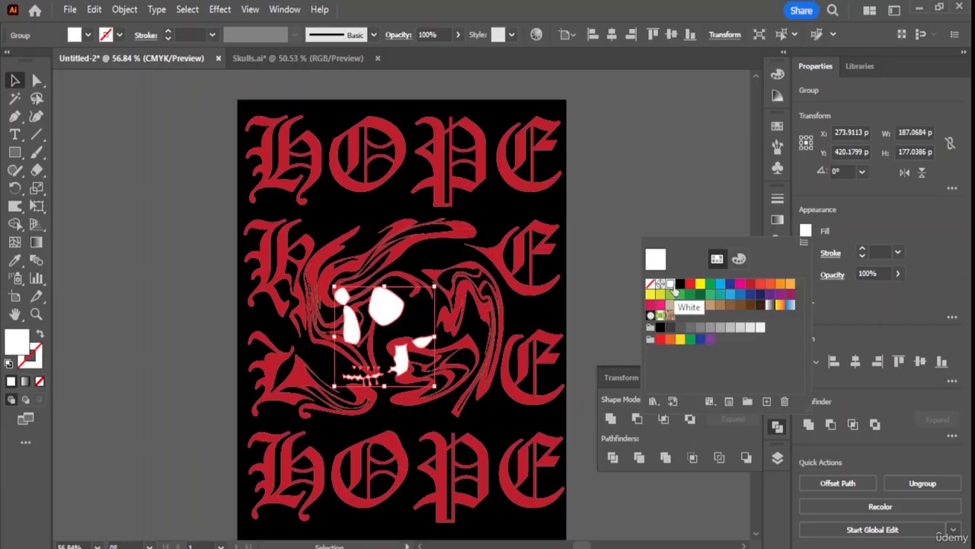
left_click(410, 248)
left_click_drag(384, 286, 384, 288)
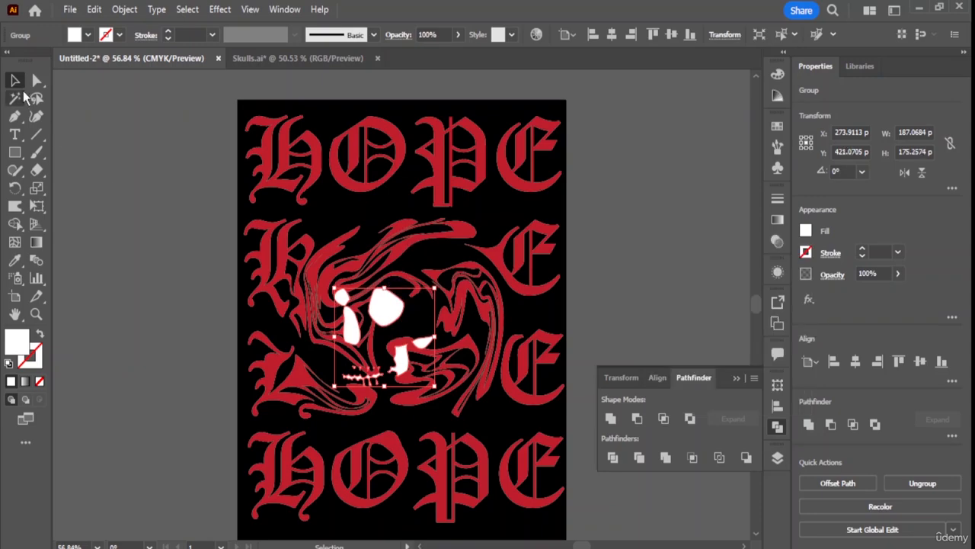
Try moving the white skull pieces off the artboard, and undo the move and the white fill.
left_click_drag(387, 308, 141, 230)
left_click(173, 204)
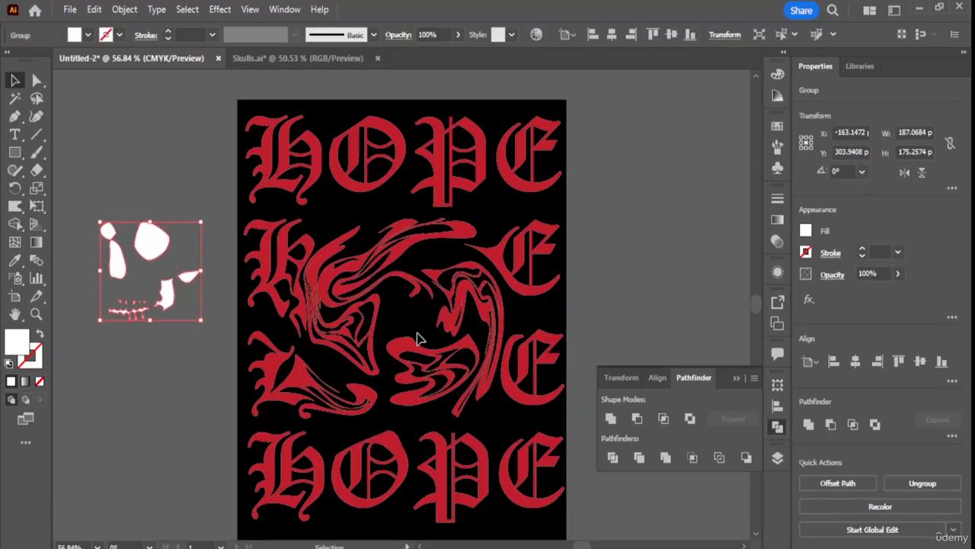
left_click(419, 404)
key("ctrl+z")
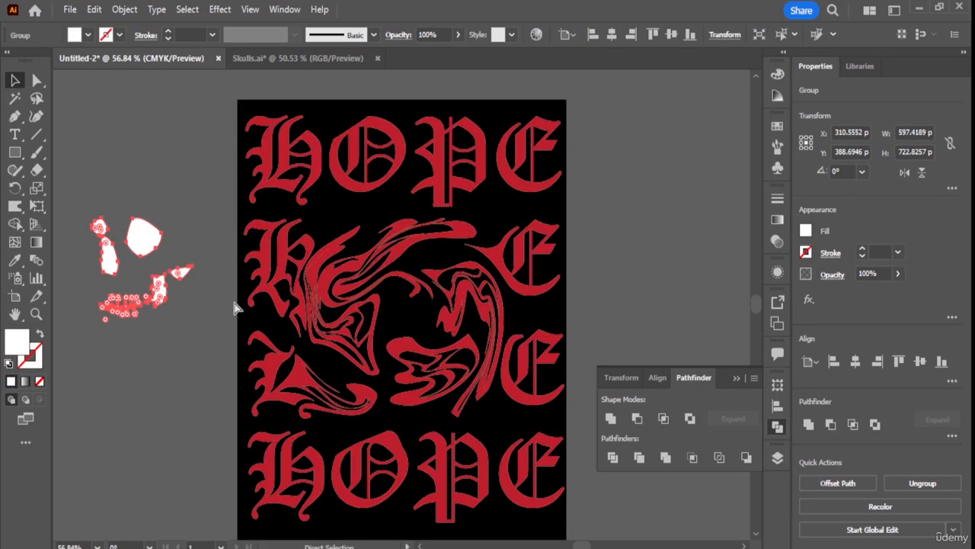
key("ctrl+z")
key("ctrl+z")
key("ctrl+z")
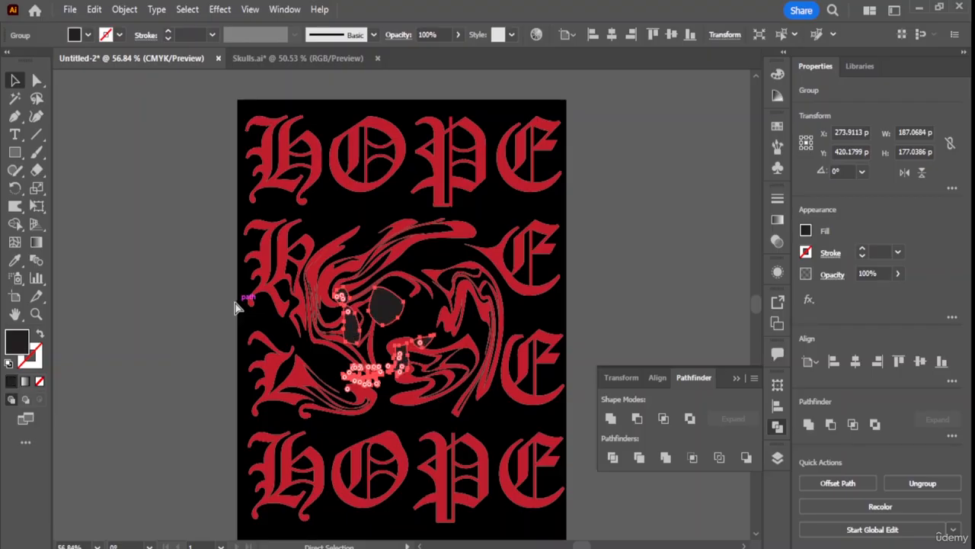
Undo the skull's merge and move the intact skull onto the empty canvas to the right of the artboard.
left_click(645, 257)
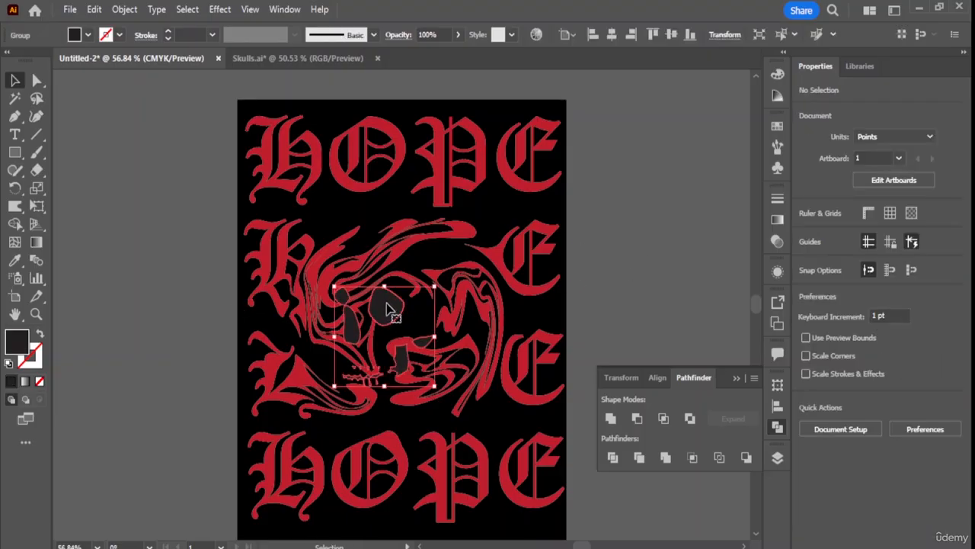
left_click_drag(410, 302, 647, 246)
key("ctrl+z")
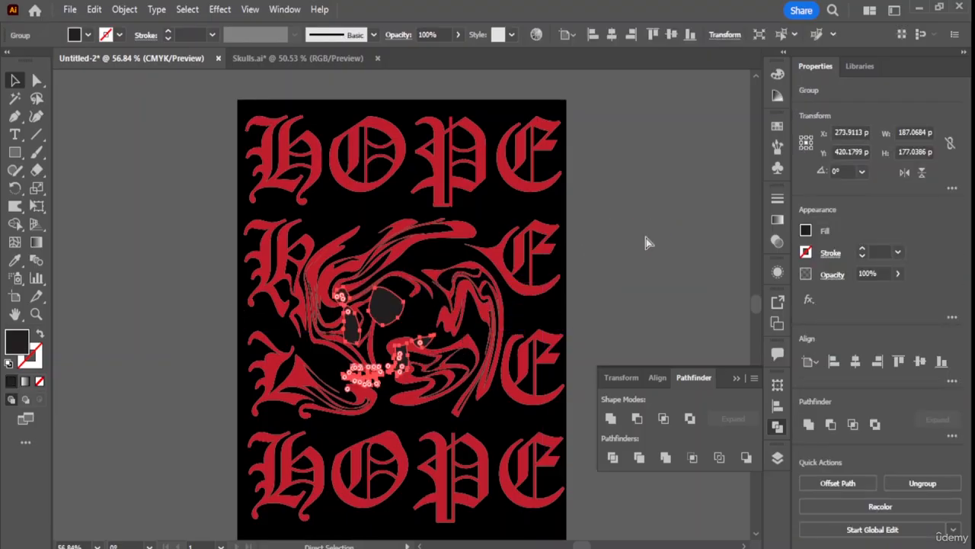
key("ctrl+z")
left_click_drag(381, 305, 629, 241)
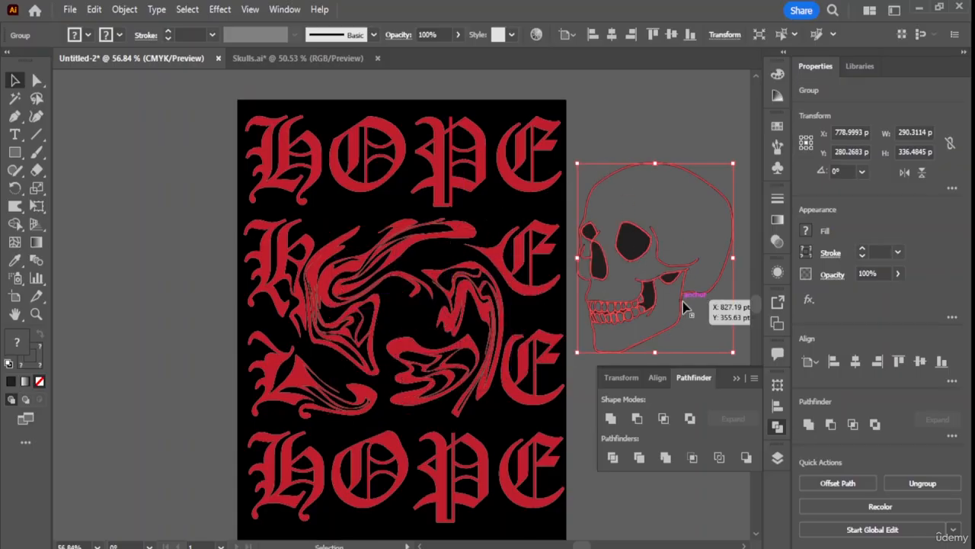
Try a lower stroke weight on the skull's outlines and deselect it to check the look.
left_click(806, 233)
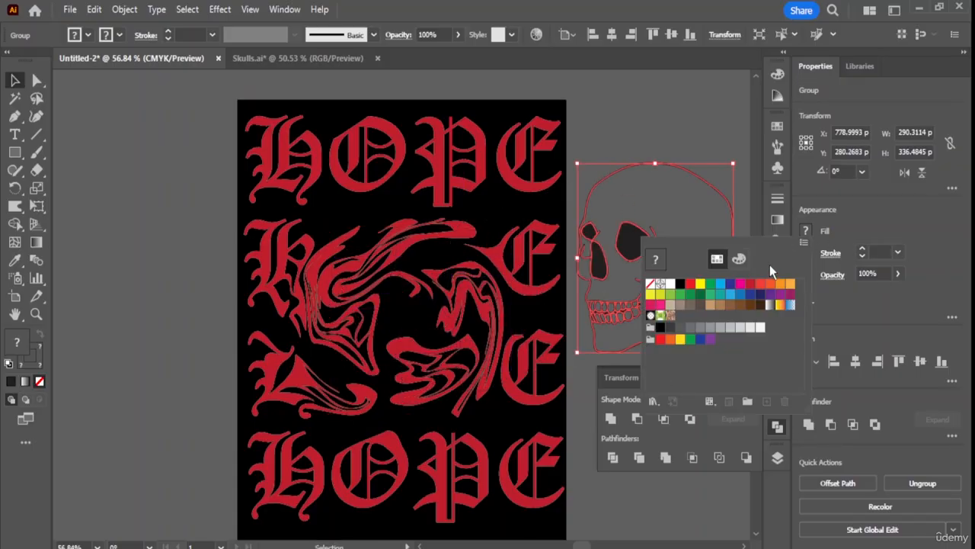
left_click(870, 264)
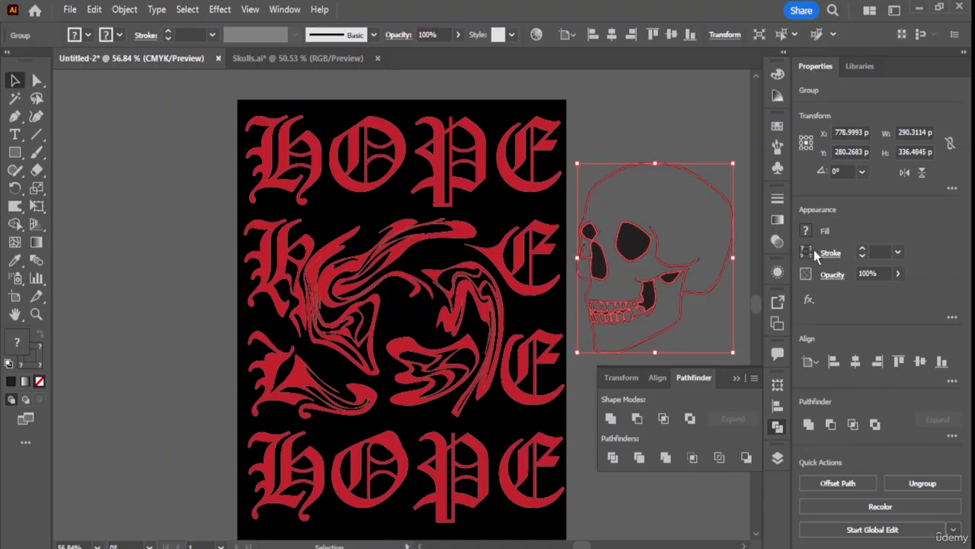
left_click(803, 254)
left_click(861, 254)
left_click(863, 255)
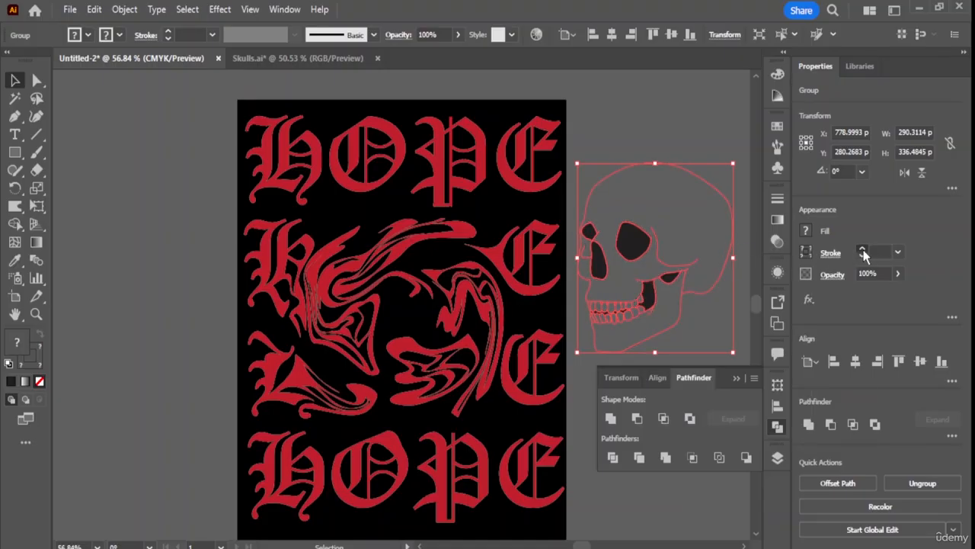
left_click(698, 137)
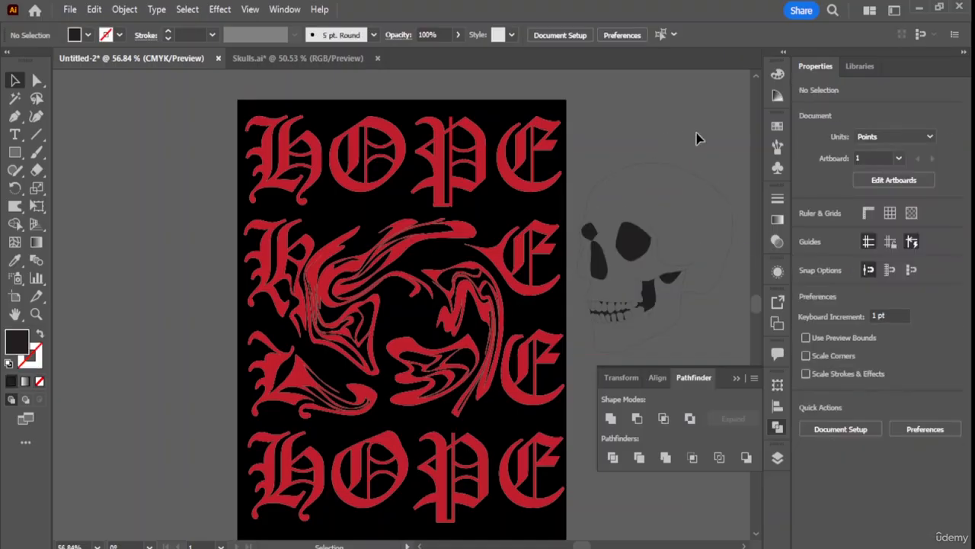
Try the Merge and Crop pathfinders on the skull group, and undo both.
left_click(634, 260)
left_click(806, 231)
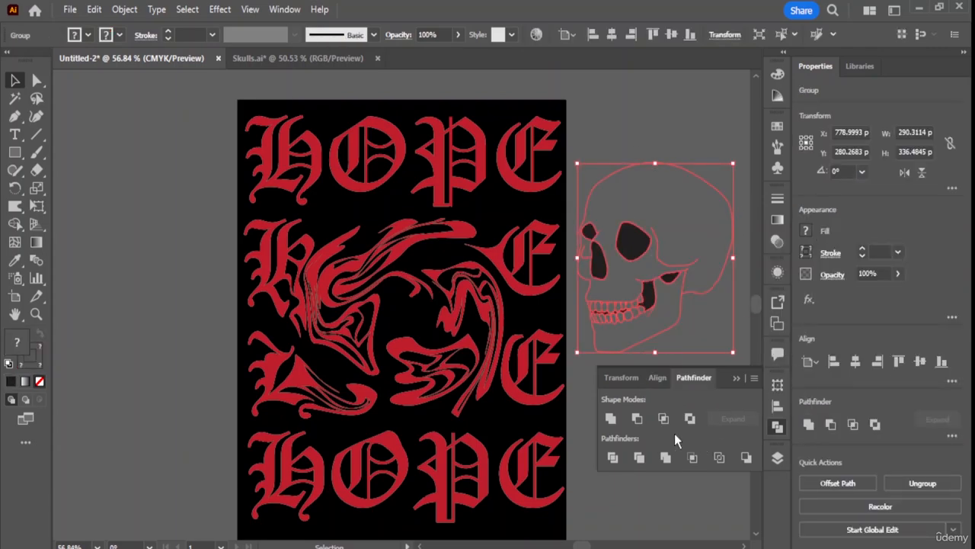
left_click(665, 458)
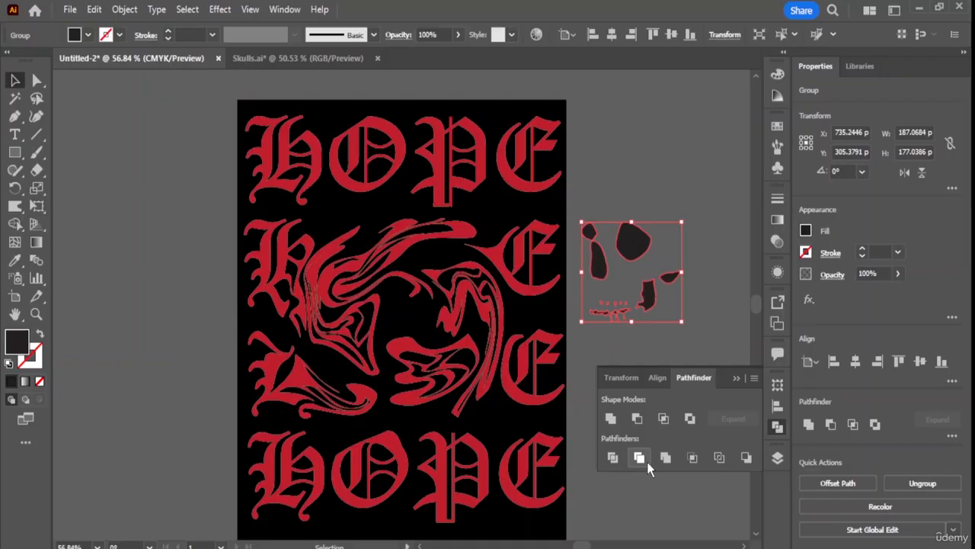
left_click(693, 457)
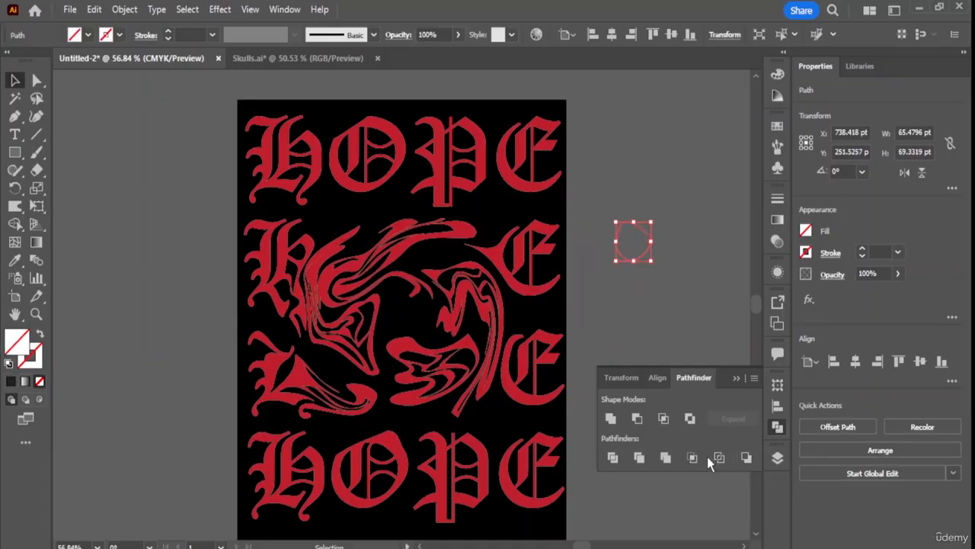
key("ctrl+z")
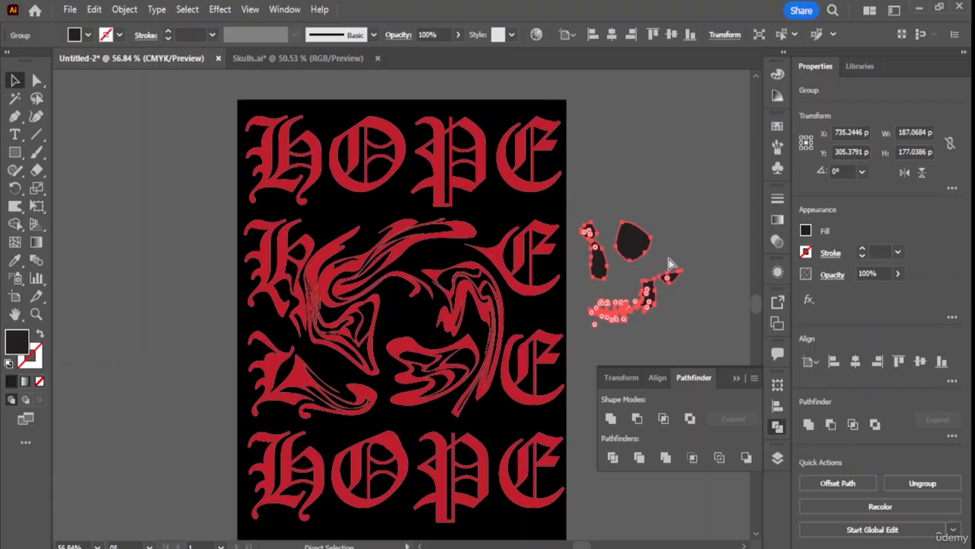
key("ctrl+z")
key("ctrl+z")
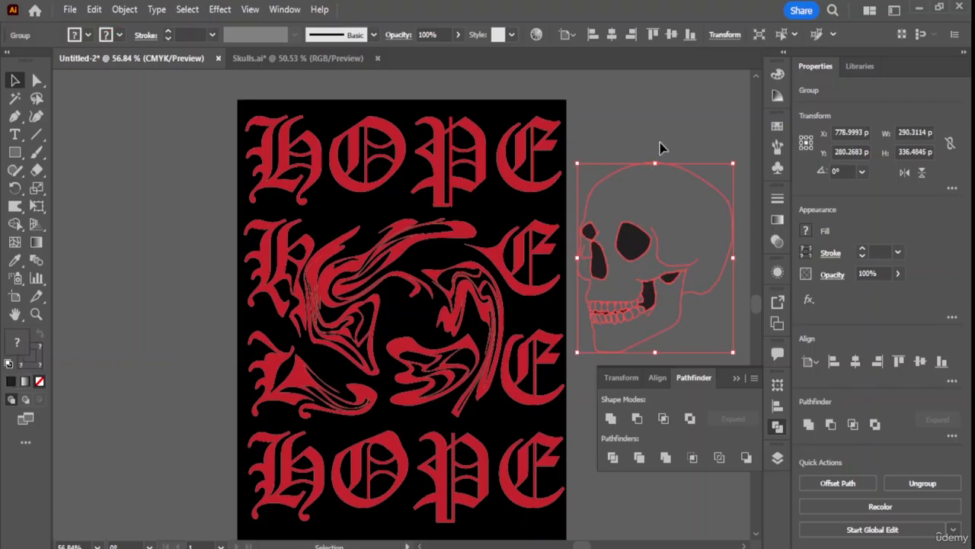
Set the skull group's stroke weight to 3 pt and deselect it.
left_click(658, 153)
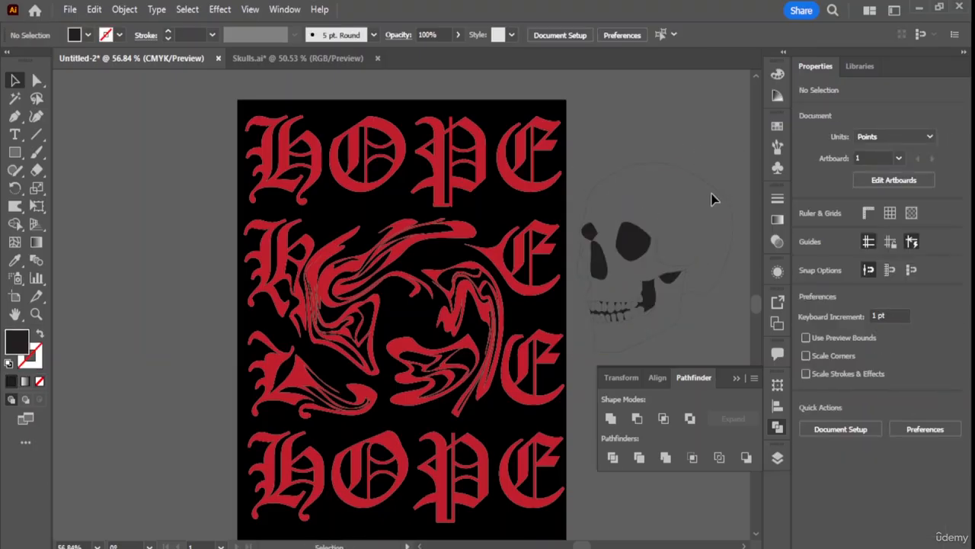
left_click(630, 249)
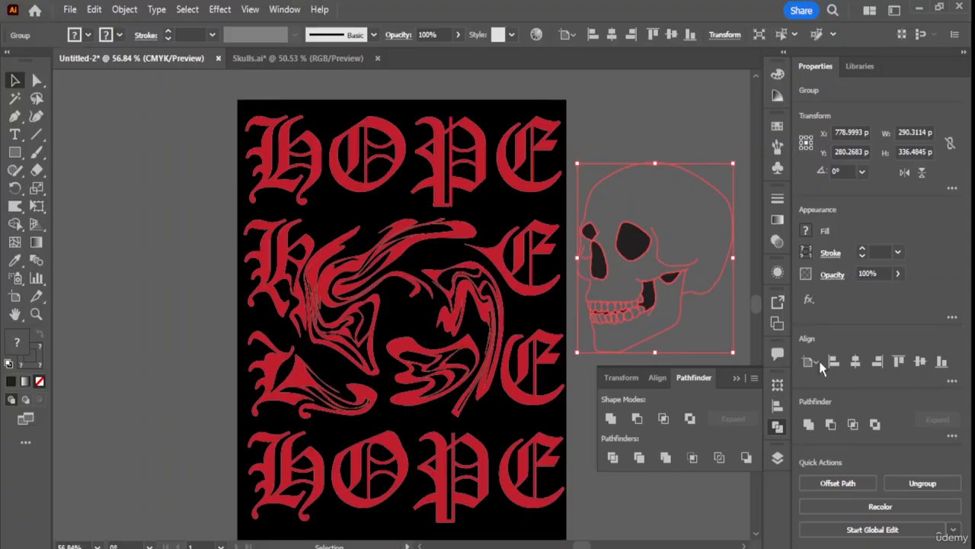
left_click(805, 233)
left_click(865, 253)
left_click(881, 252)
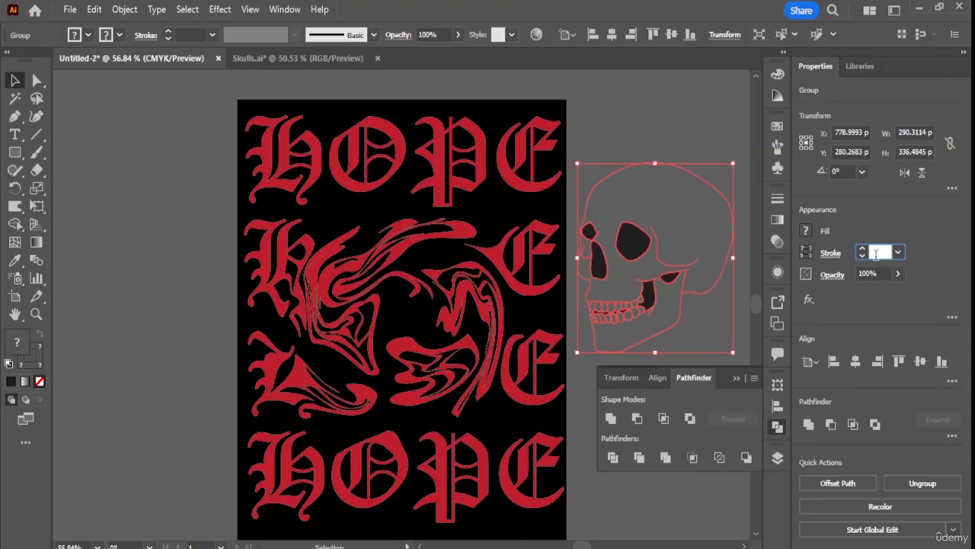
type("3")
key("Return")
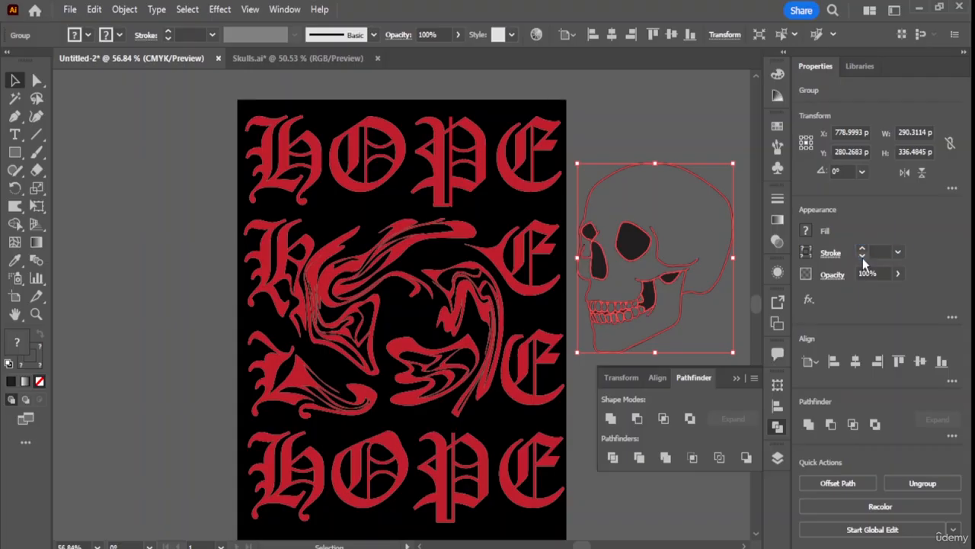
scroll(682, 153, "up", 3)
scroll(648, 350, "down", 2)
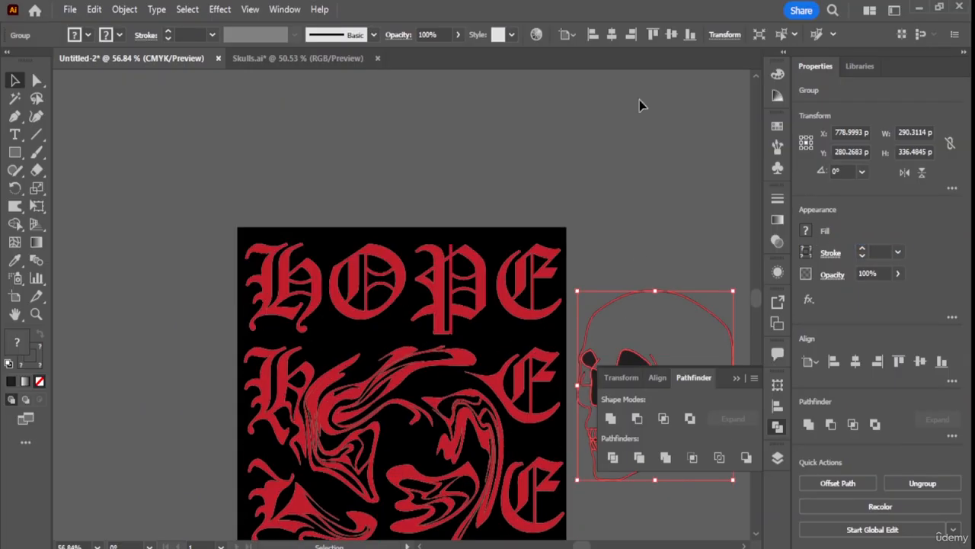
left_click(638, 102)
scroll(673, 270, "down", 1)
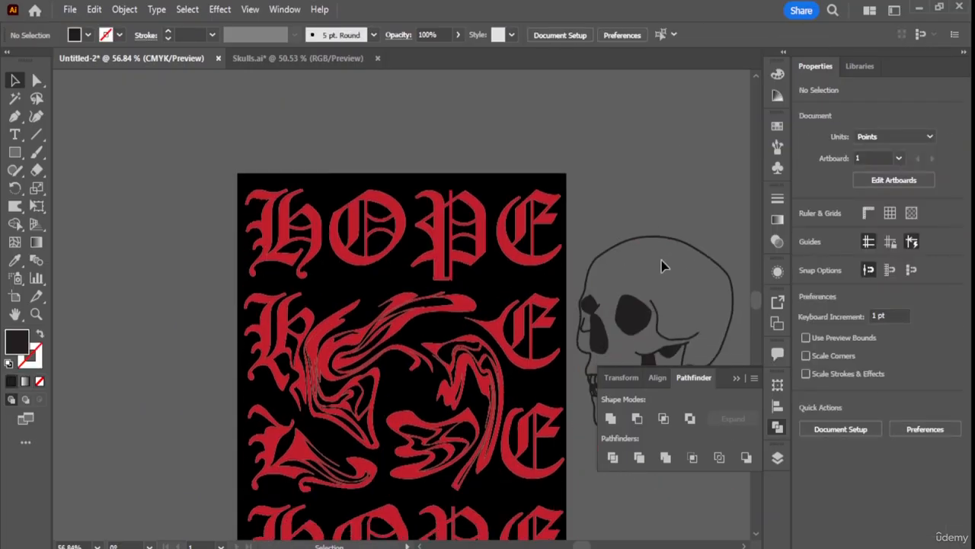
double_click(640, 322)
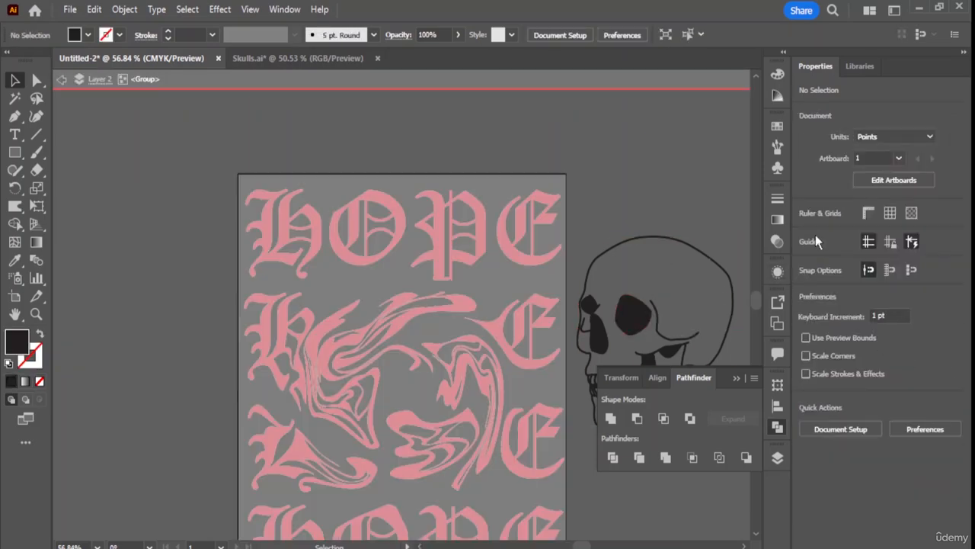
left_click(782, 81)
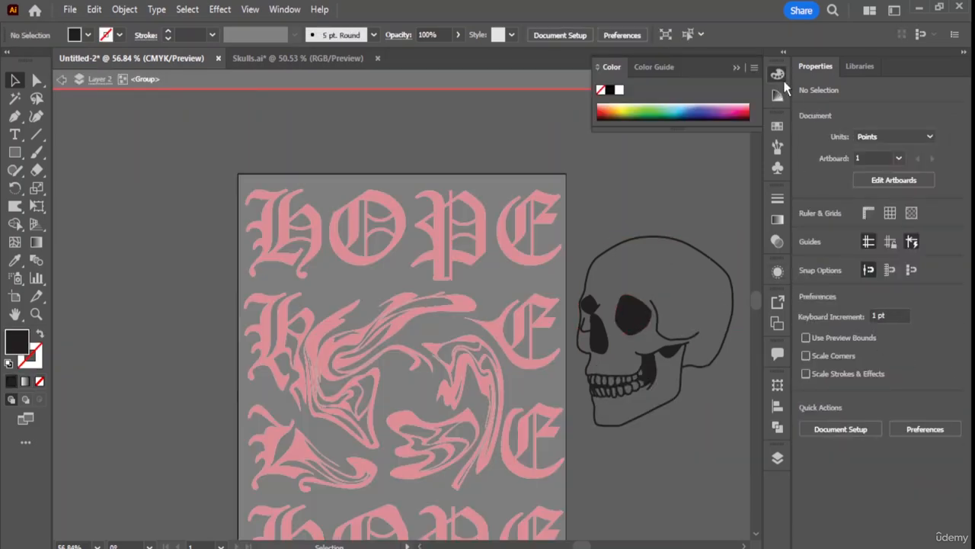
left_click(614, 105)
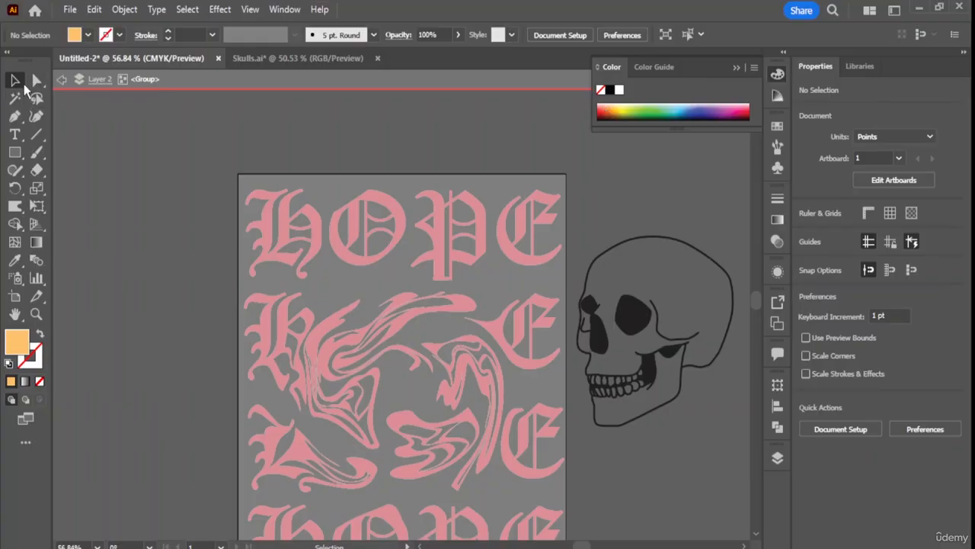
left_click(62, 79)
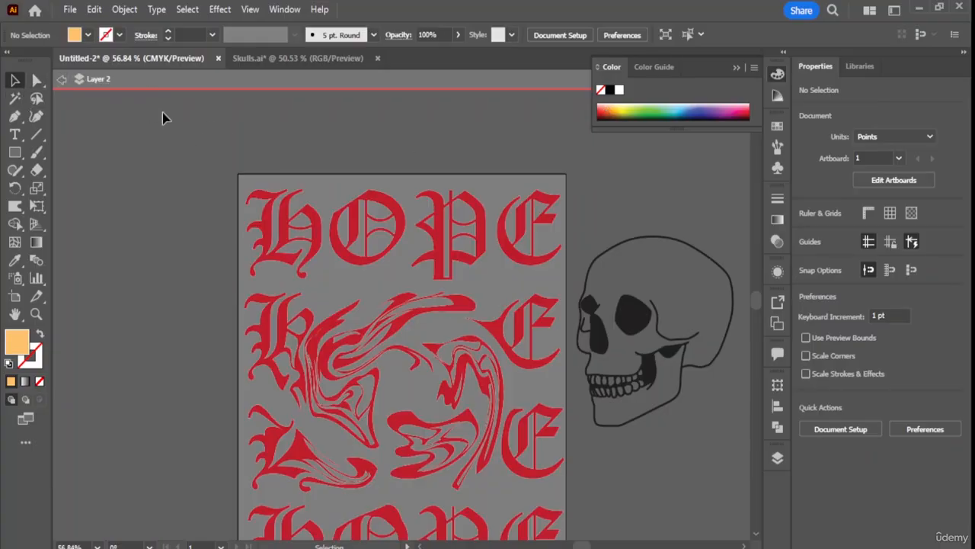
Isolate the skull group and try a white fill on the cranium outline.
double_click(622, 324)
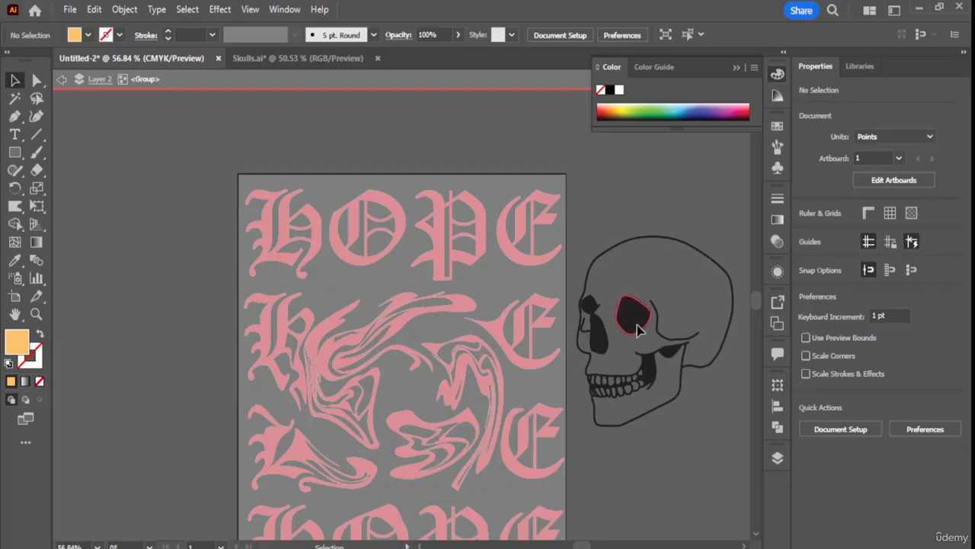
left_click(637, 325)
left_click(664, 228)
left_click(633, 237)
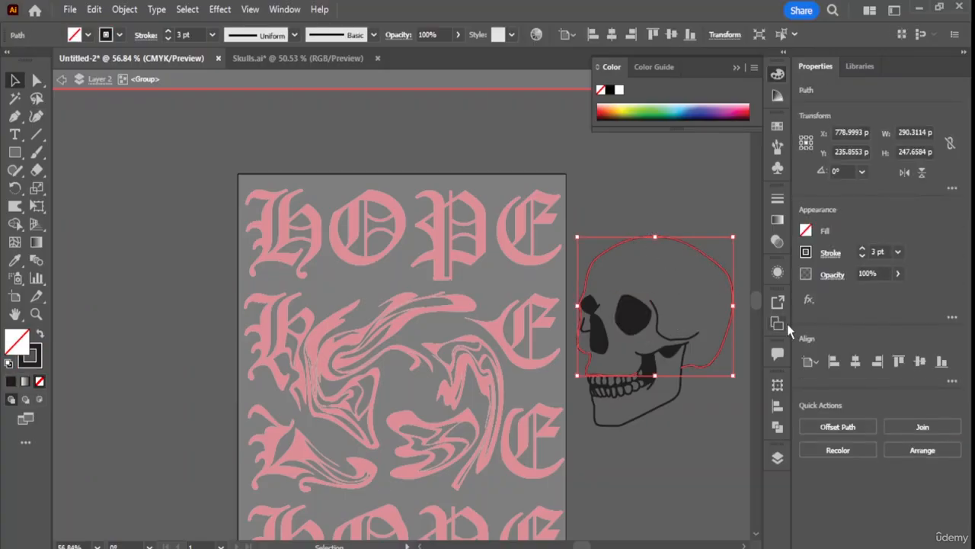
left_click(806, 231)
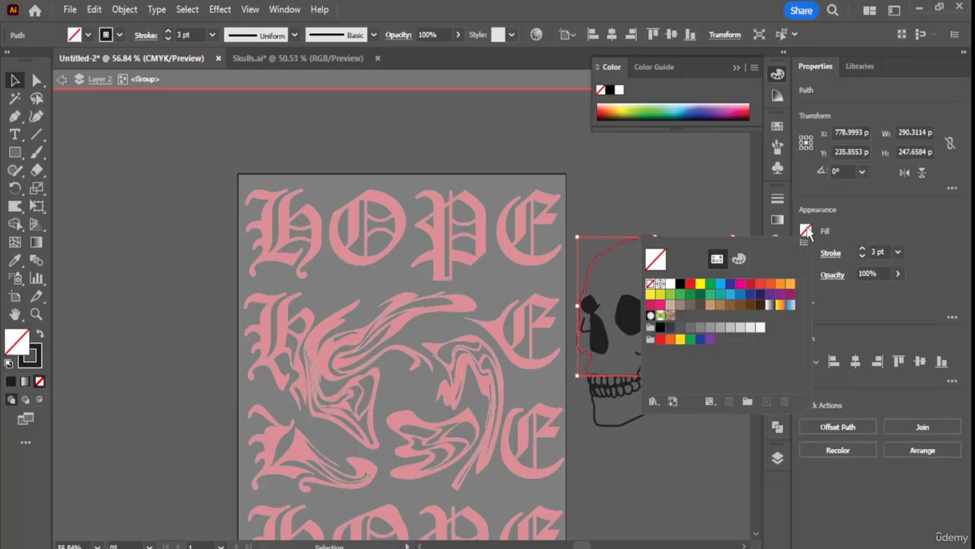
left_click(673, 285)
left_click(681, 211)
Try a white fill on the skull's lower jaw path.
left_click(648, 394)
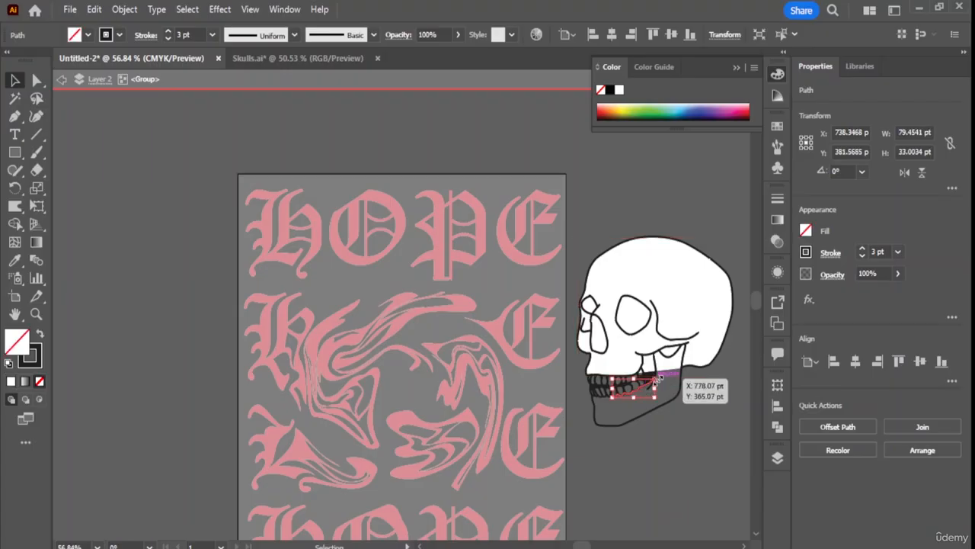
left_click(598, 422)
left_click(806, 230)
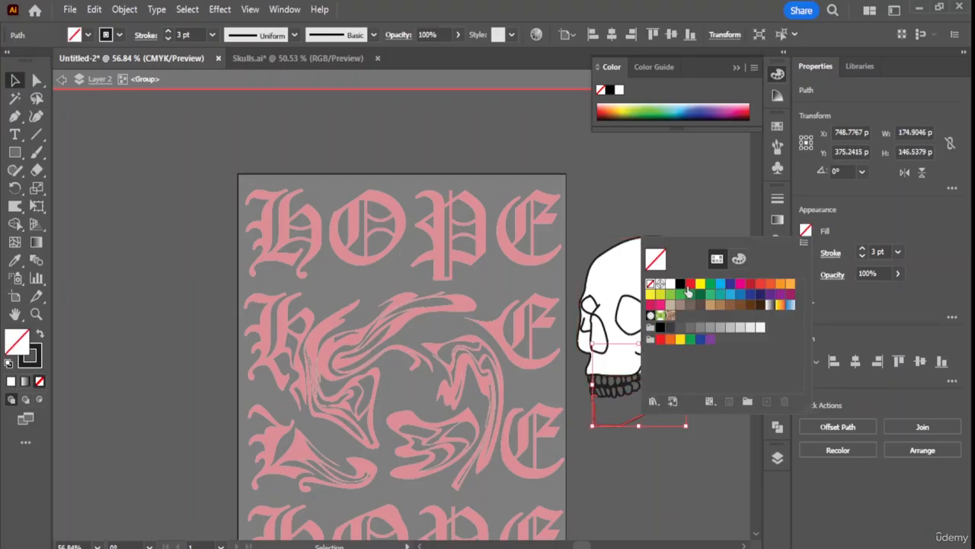
left_click(670, 284)
key("Escape")
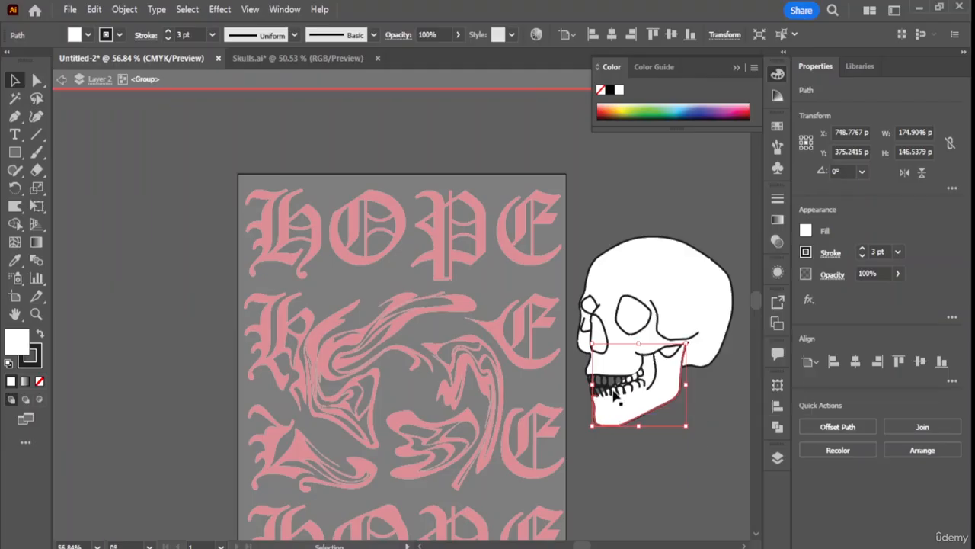
Examine the skull's teeth up close, checking their paths and the areas between them for missing fill.
left_click(619, 389)
left_click(707, 453)
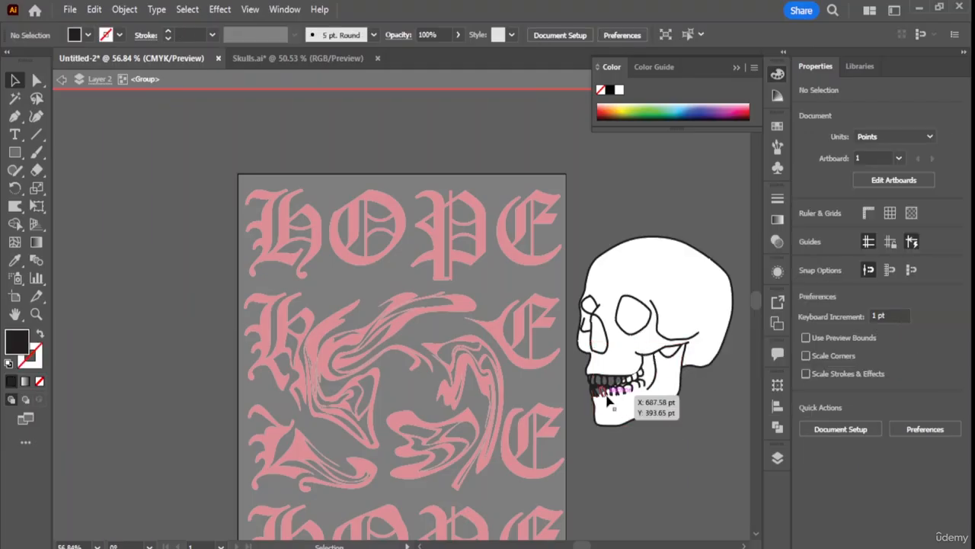
left_click_drag(598, 385, 602, 386)
left_click(642, 429)
key("super")
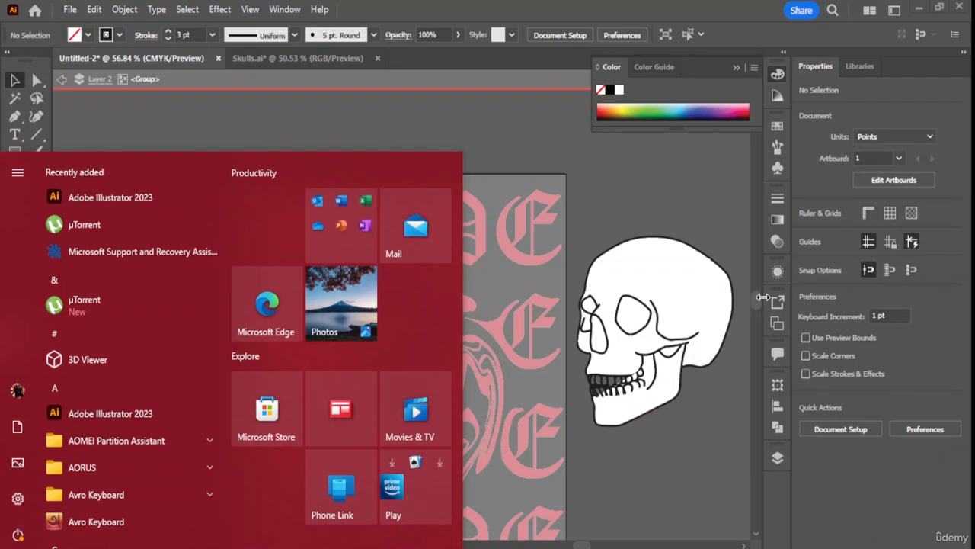
key("Escape")
scroll(650, 459, "up", 2)
scroll(553, 400, "up", 2)
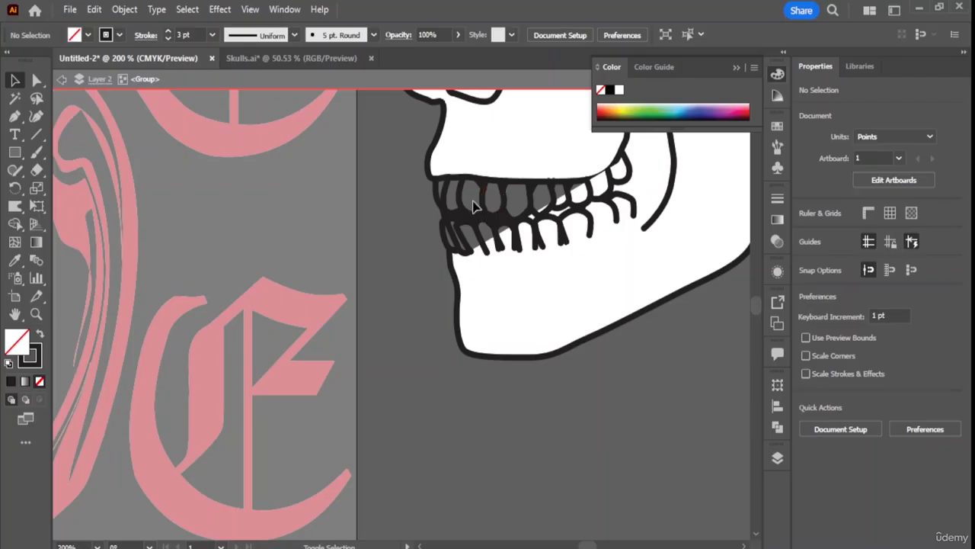
scroll(542, 241, "down", 1)
scroll(543, 241, "down", 3)
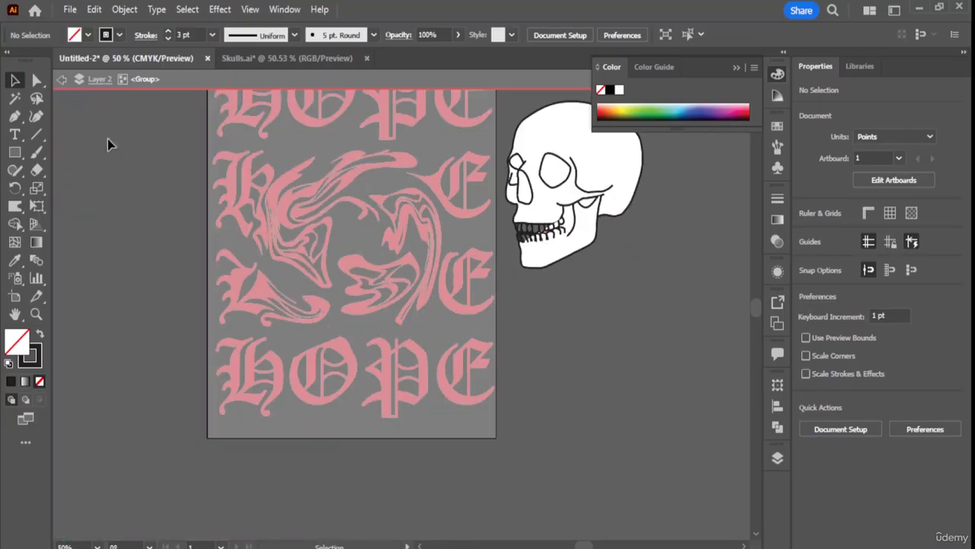
Leave isolation mode and try placing the skull group over the warped lettering in the middle of the artboard.
left_click(62, 80)
left_click_drag(562, 184, 383, 210)
left_click(62, 80)
left_click(552, 191)
left_click(615, 243)
key("ctrl+plus")
key("ctrl+minus")
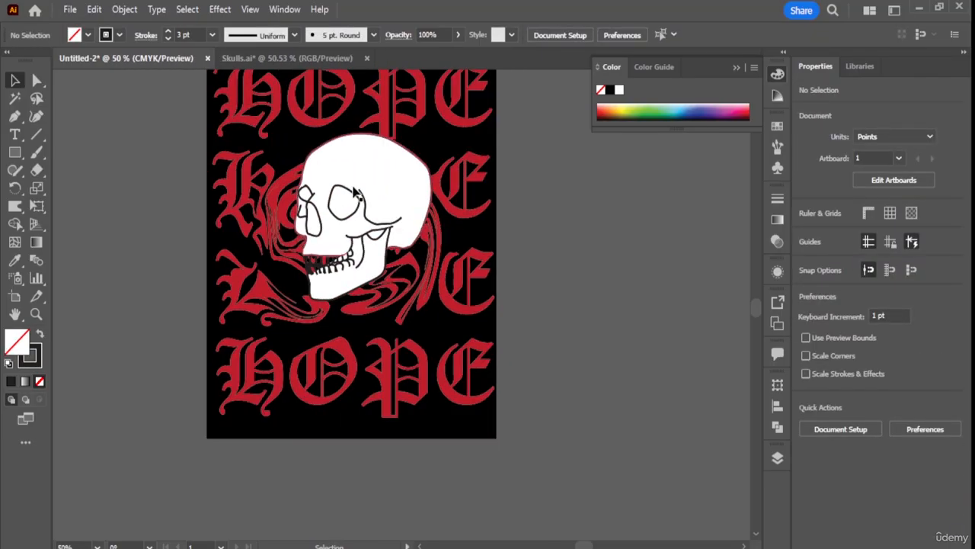
Isolate the skull group again and try moving the white cranium shape off the artboard, away from the face.
left_click(343, 213)
double_click(344, 210)
left_click(348, 204)
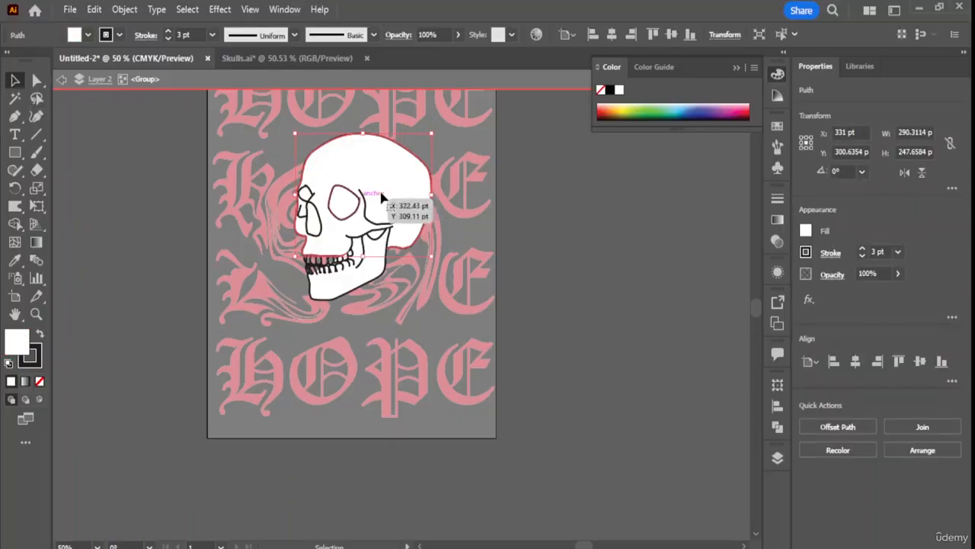
left_click(589, 201)
left_click(330, 216)
left_click_drag(330, 215, 108, 301)
Try filling the large eye socket with the black swatch.
left_click(345, 208)
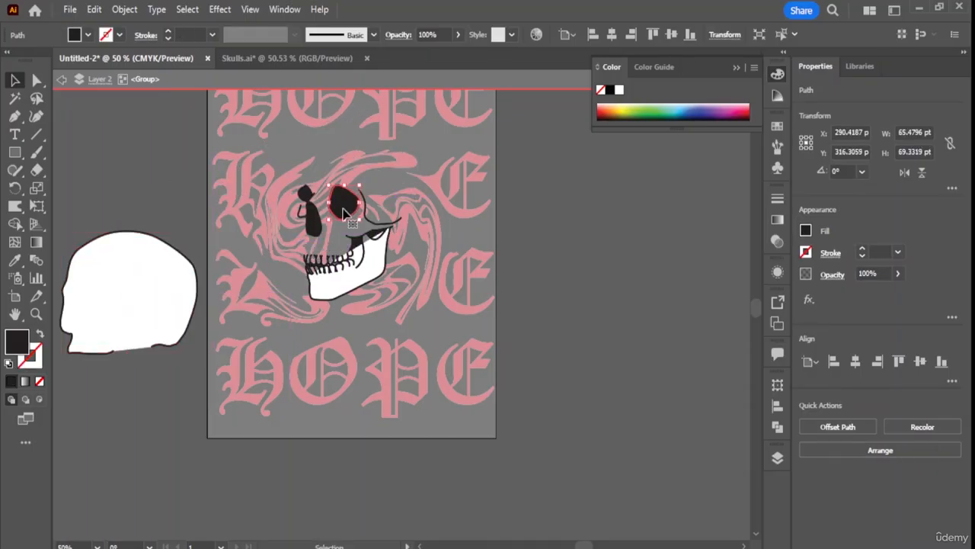
left_click(805, 231)
left_click(804, 230)
left_click(804, 230)
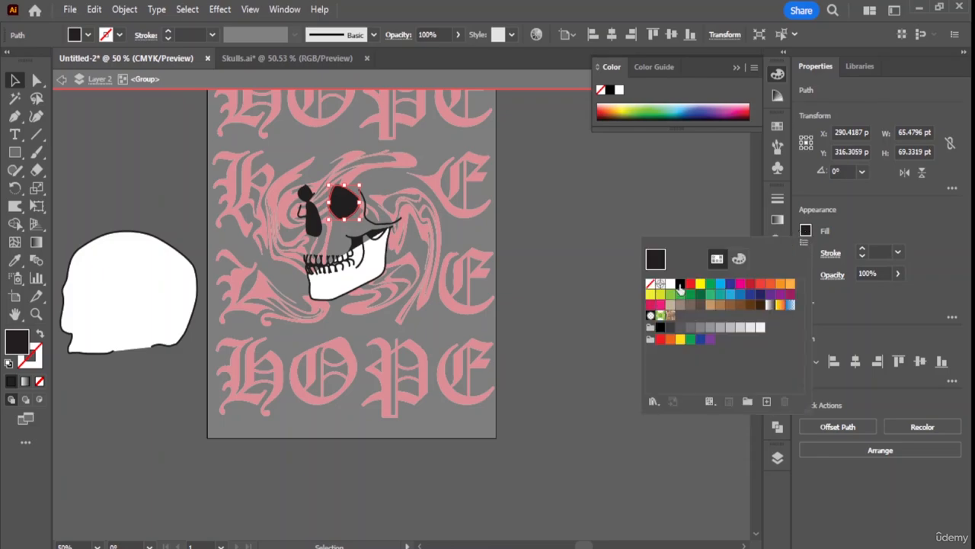
left_click(681, 285)
Move the cranium partly back over the artboard and try bringing the large eye socket to the front.
mouse_move(178, 272)
left_mouse_down()
mouse_move(362, 171)
mouse_move(378, 174)
left_mouse_up()
mouse_move(320, 203)
left_mouse_down()
mouse_move(293, 207)
mouse_move(492, 223)
left_mouse_up()
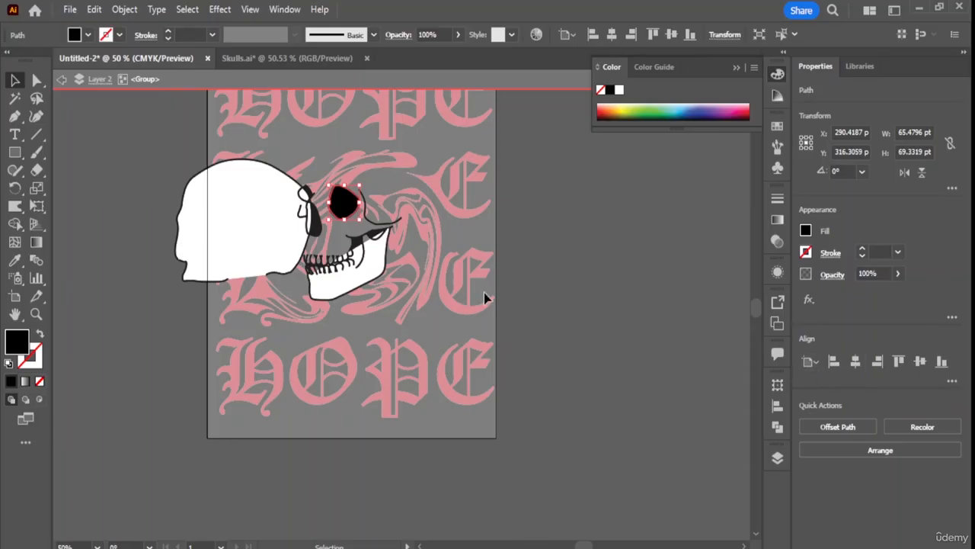
left_click(125, 10)
mouse_move(173, 42)
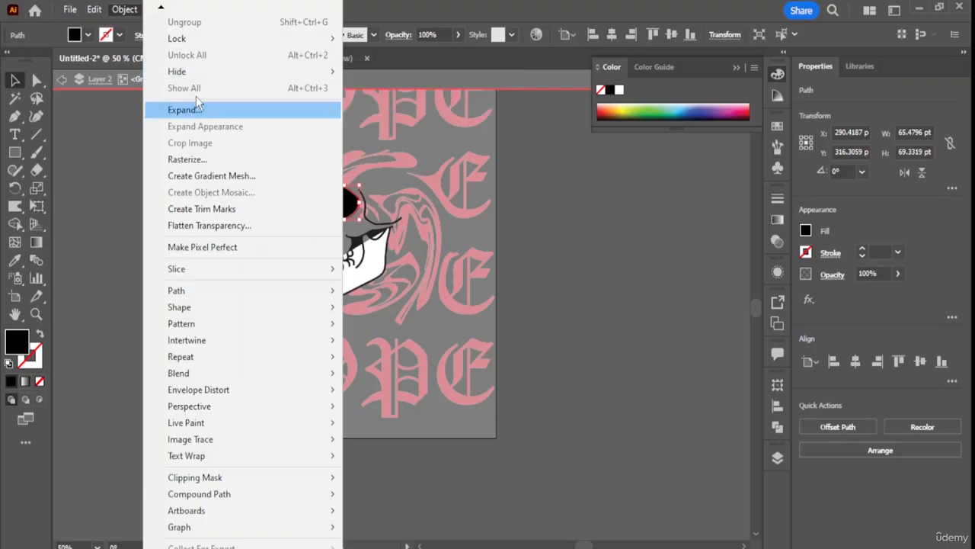
mouse_move(162, 6)
mouse_move(216, 53)
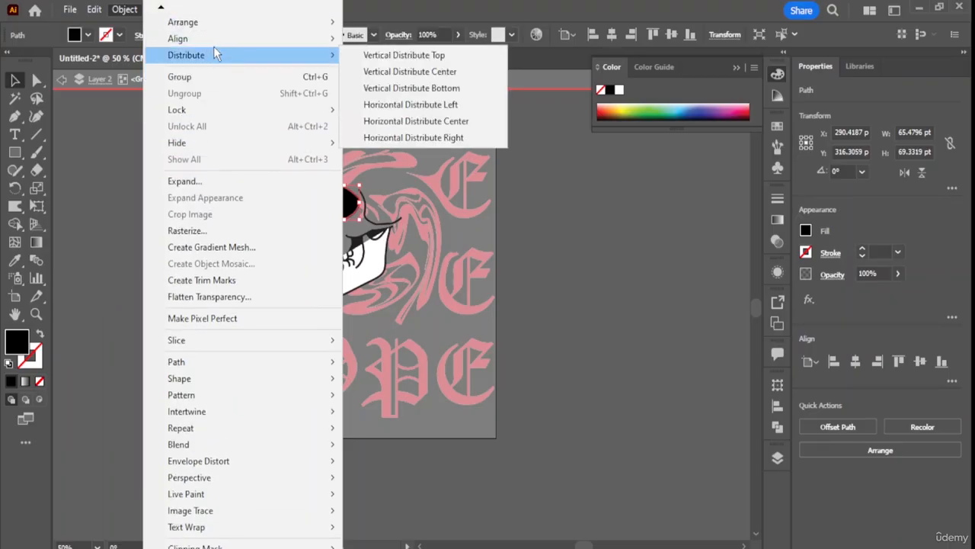
mouse_move(307, 40)
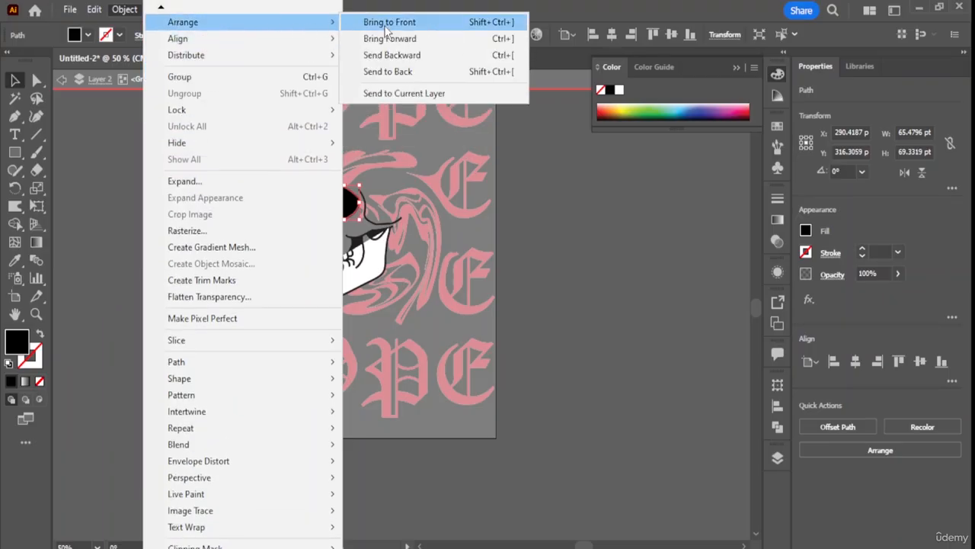
left_click(381, 24)
Move the cranium clear of the face and try bringing the nose, small eye socket and cheekbone paths to the front.
mouse_move(236, 238)
left_mouse_down()
mouse_move(347, 207)
mouse_move(341, 216)
mouse_move(155, 217)
left_mouse_up()
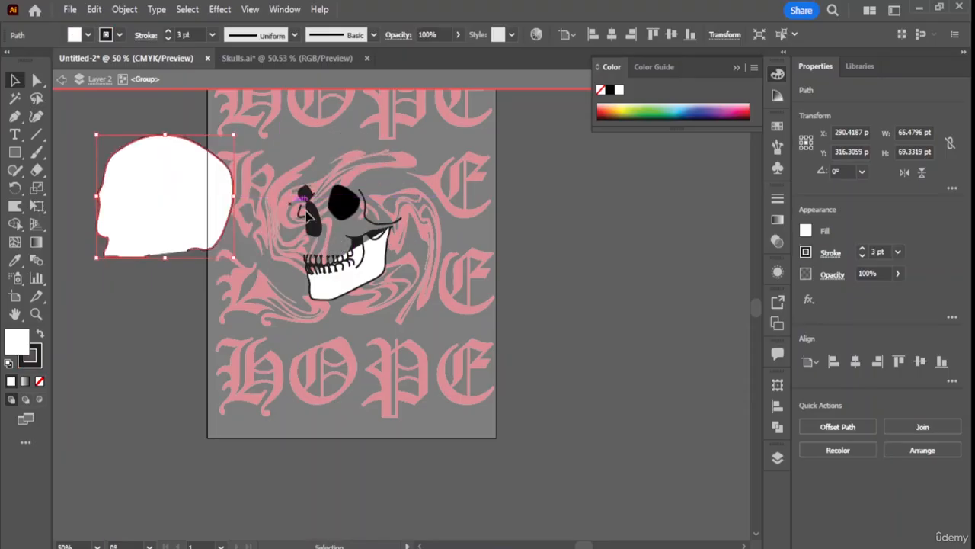
left_click(319, 231)
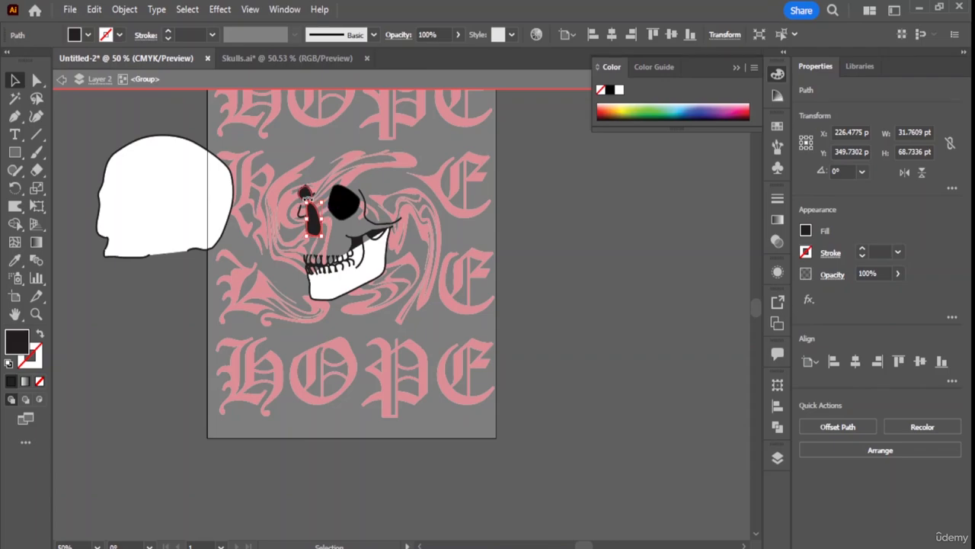
left_click(305, 195, "shift")
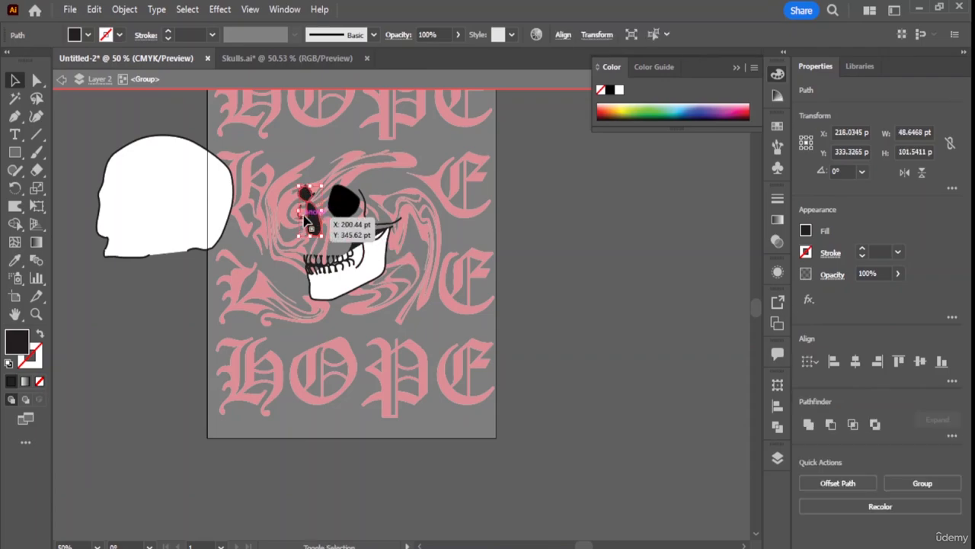
left_click(385, 216, "shift")
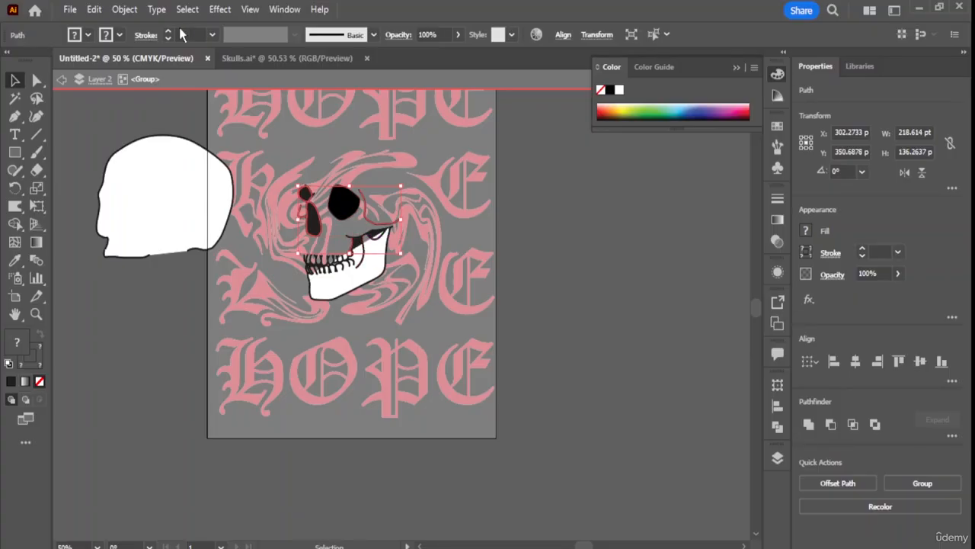
left_click(124, 9)
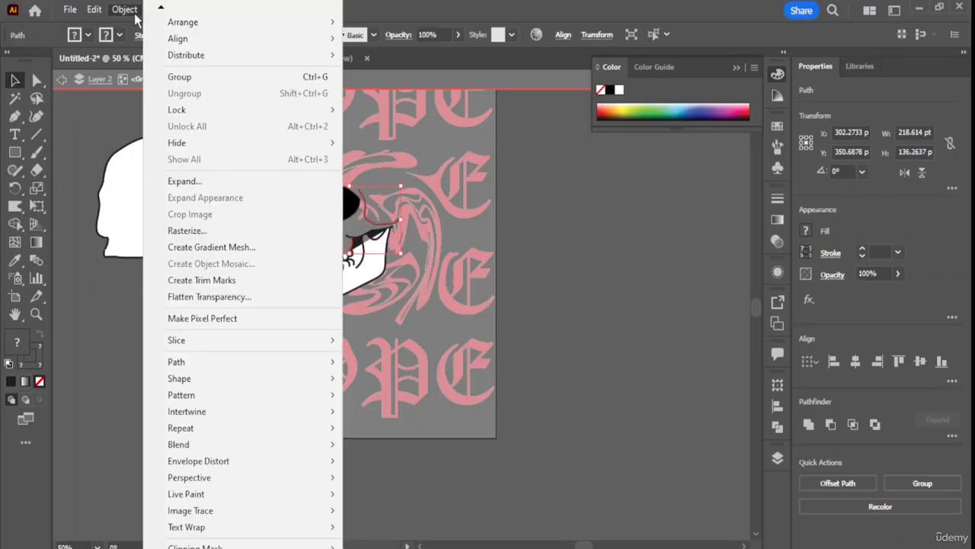
mouse_move(268, 30)
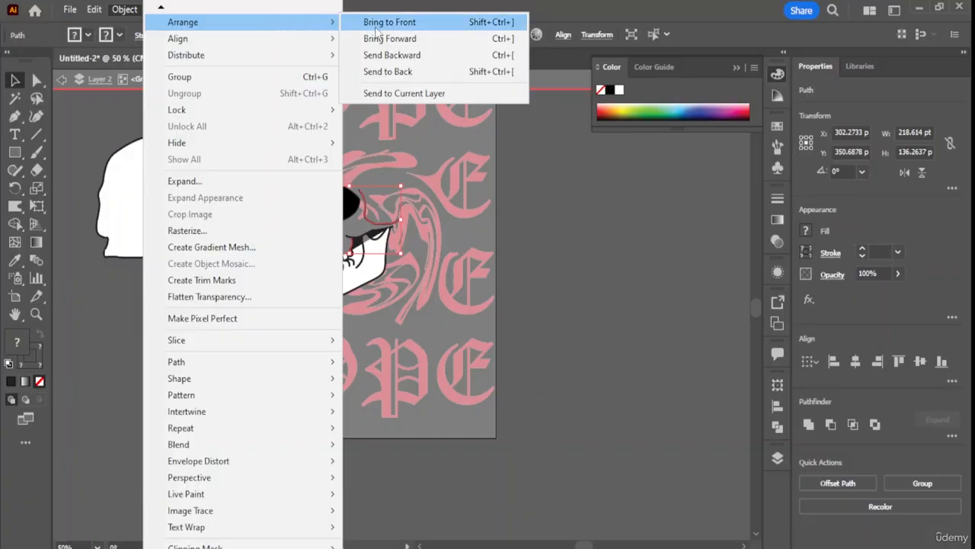
left_click(416, 23)
left_click(562, 244)
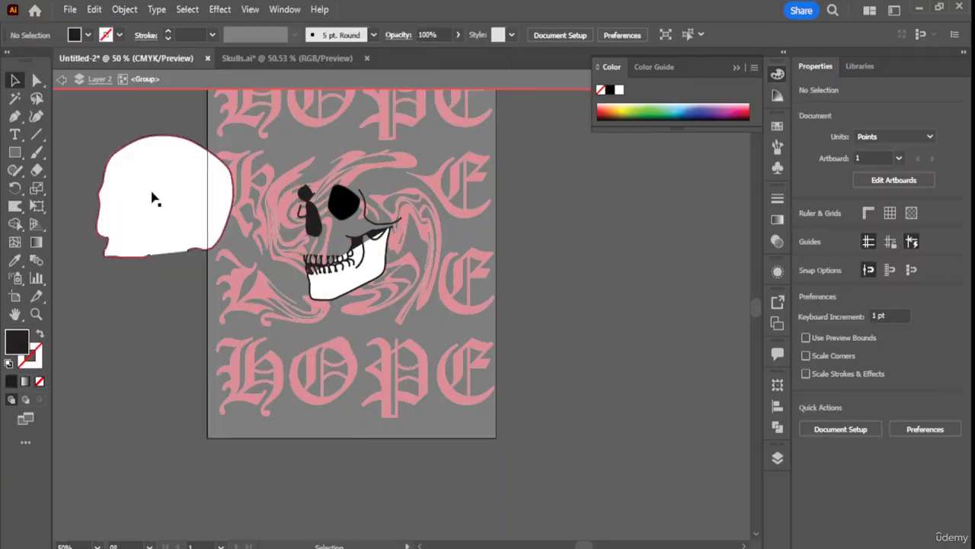
Try moving the white cranium back behind the facial features to reassemble the skull.
left_click_drag(152, 196, 311, 192)
left_click(592, 237)
mouse_move(407, 190)
left_mouse_down()
mouse_move(389, 185)
mouse_move(396, 191)
left_mouse_up()
left_click(549, 226)
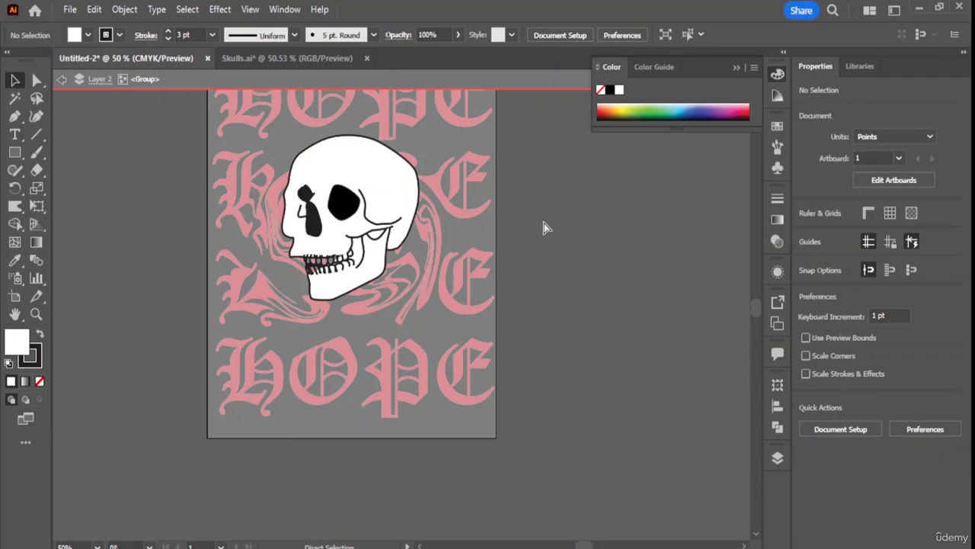
Undo the skull's moves, stacking changes and fills back to the unfilled outline beside the artboard, and deselect it.
key("ctrl+z")
key("ctrl+z")
key("ctrl+z")
key("ctrl+z")
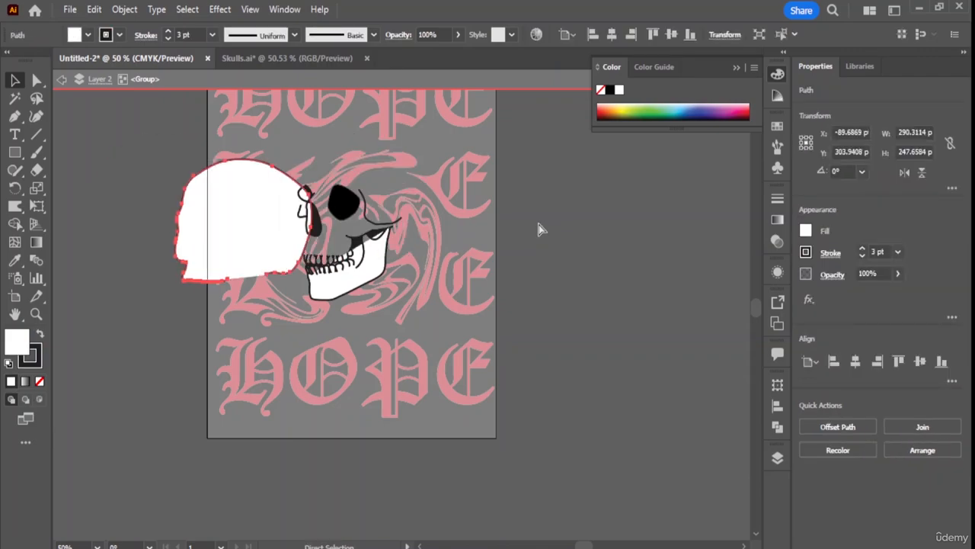
key("ctrl+z")
key("ctrl+z")
key("ctrl+z")
key("ctrl+z")
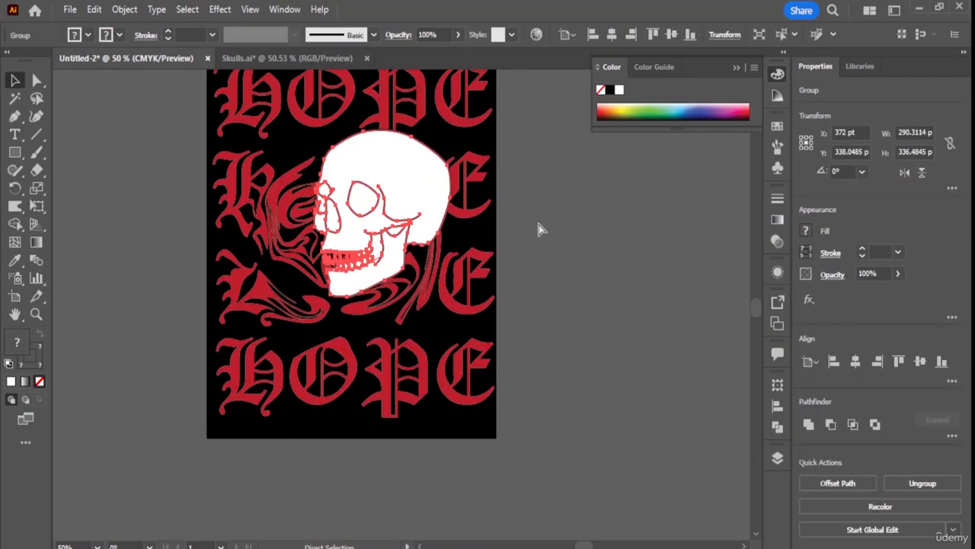
key("ctrl+z")
left_click(627, 253)
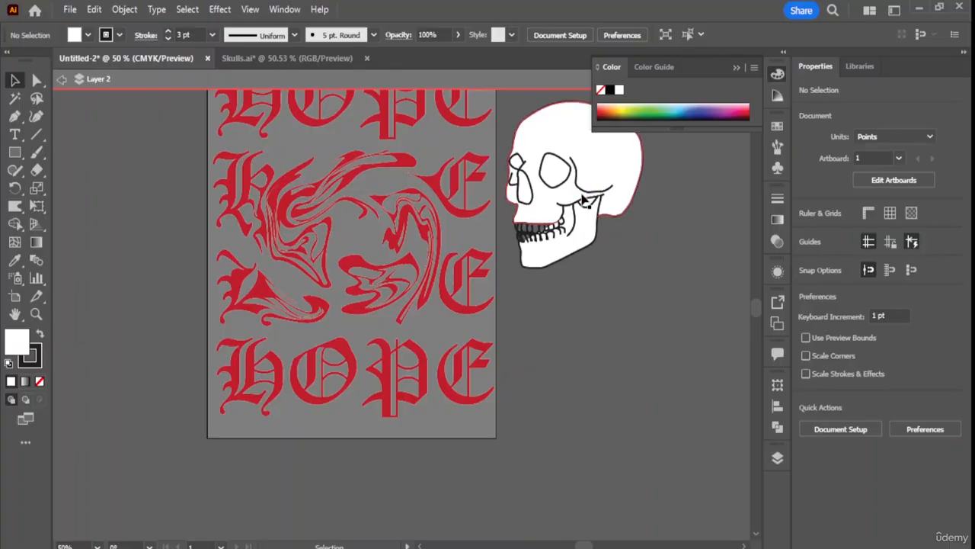
key("ctrl+z")
key("ctrl+z")
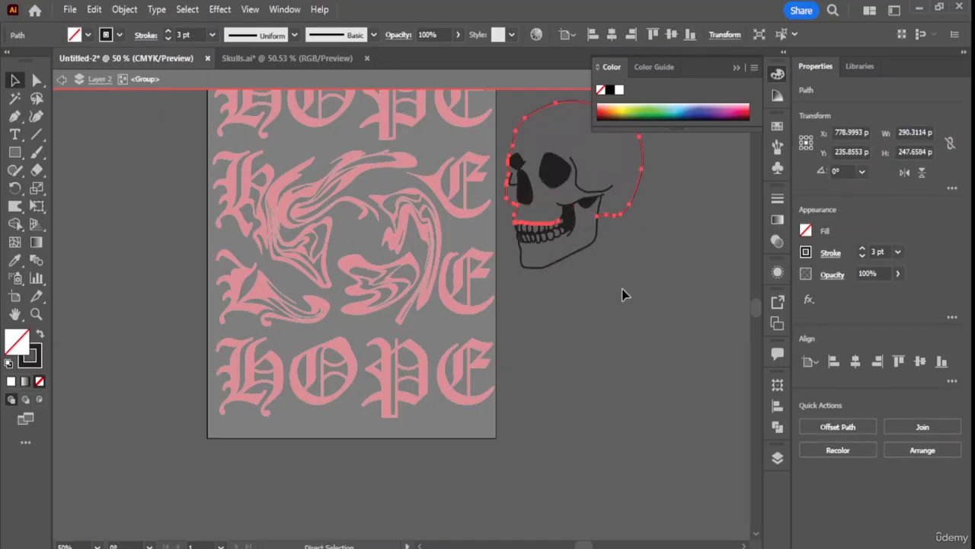
left_click(621, 288)
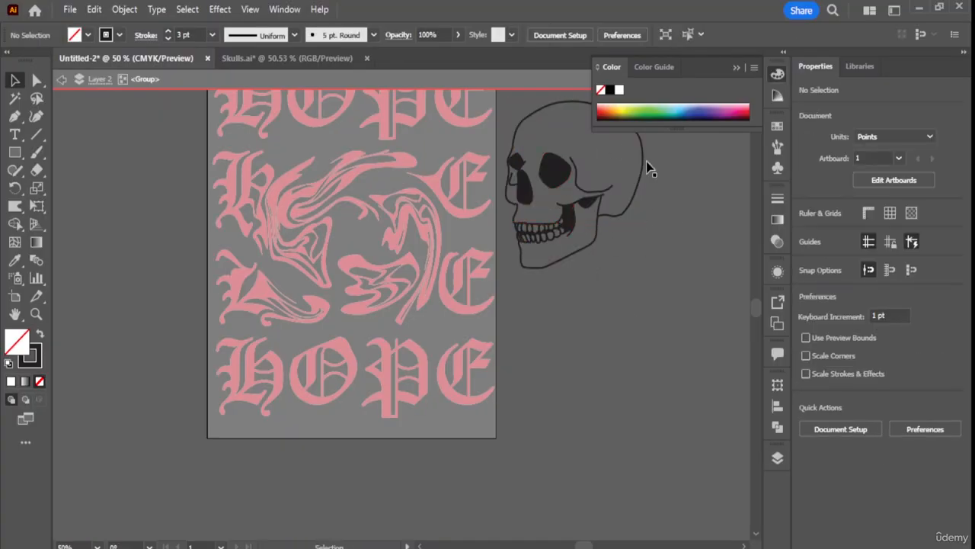
Leave the side-view skull group's isolation mode and clear the selection.
double_click(662, 300)
left_click(634, 313)
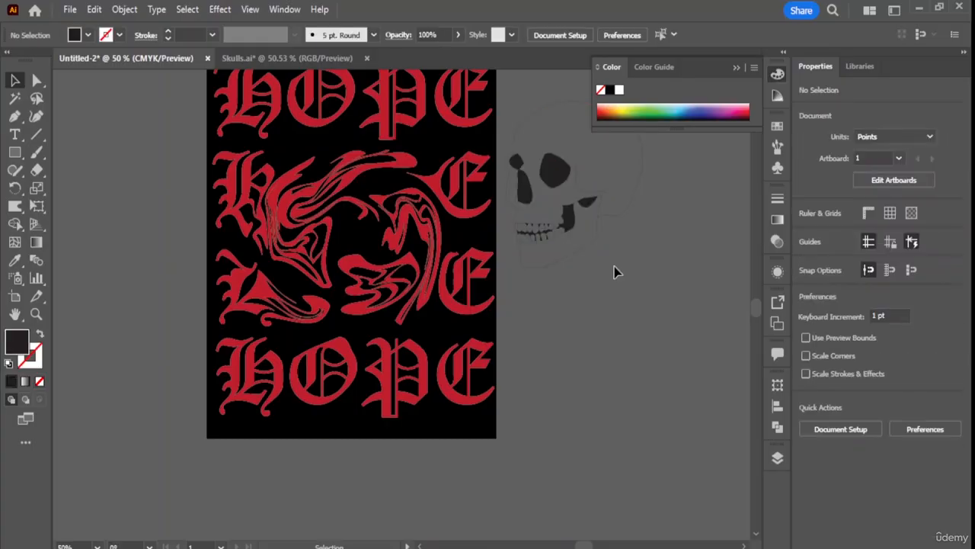
left_click(615, 272)
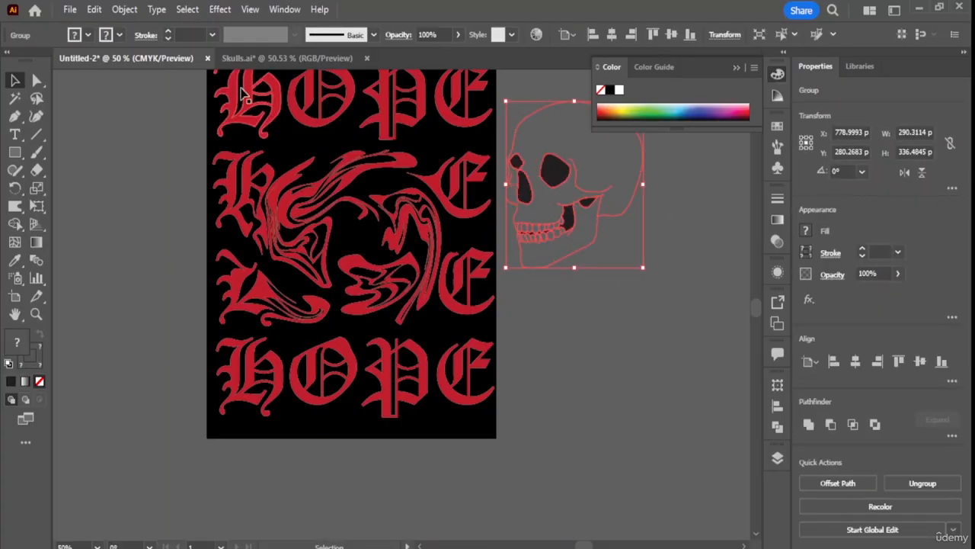
Bring the upward-tilted front-view skull from Skulls.ai into Untitled-2 and place it beside the artboard's lower right corner.
left_click(252, 58)
left_click(623, 180)
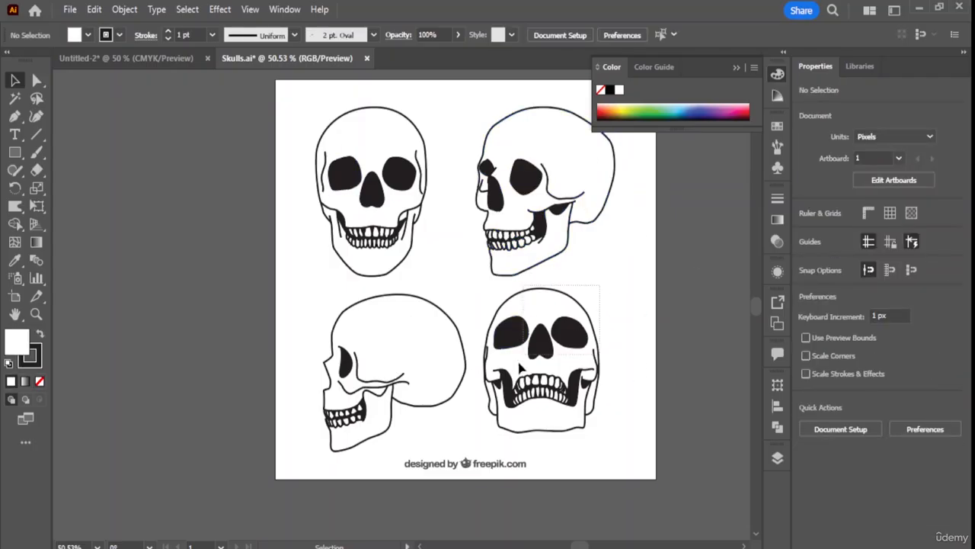
left_click(523, 368)
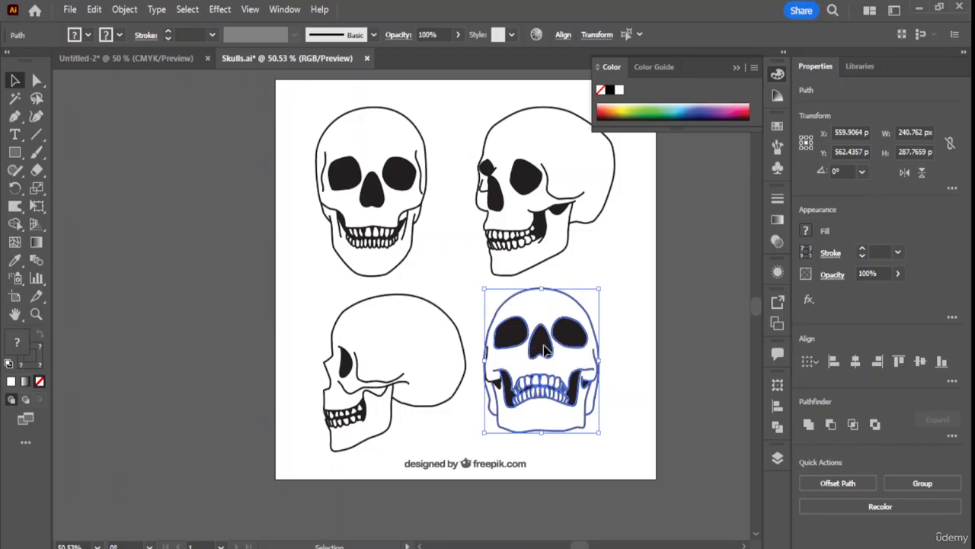
left_click_drag(529, 358, 328, 278)
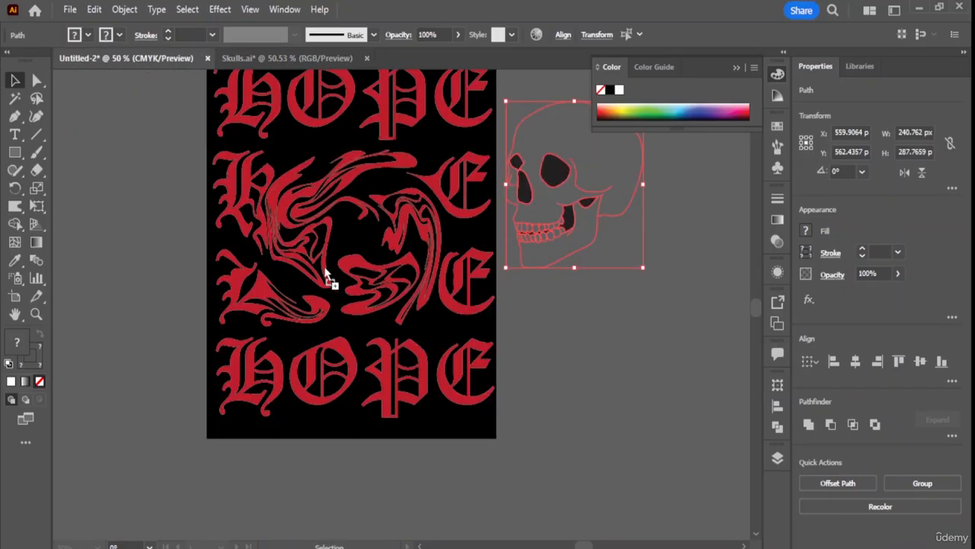
left_click_drag(570, 379, 569, 375)
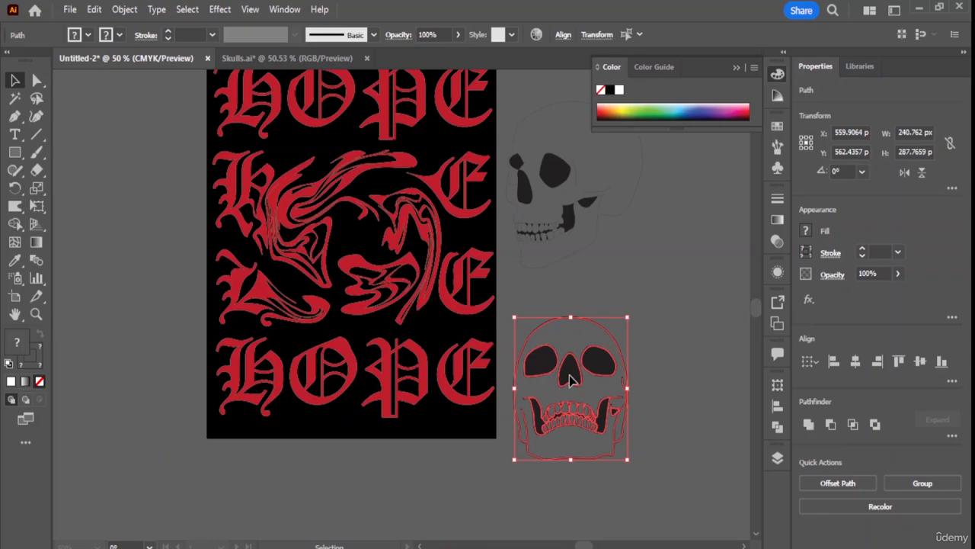
Delete the side-view skull group beside the artboard.
left_click(565, 234)
left_click(531, 108)
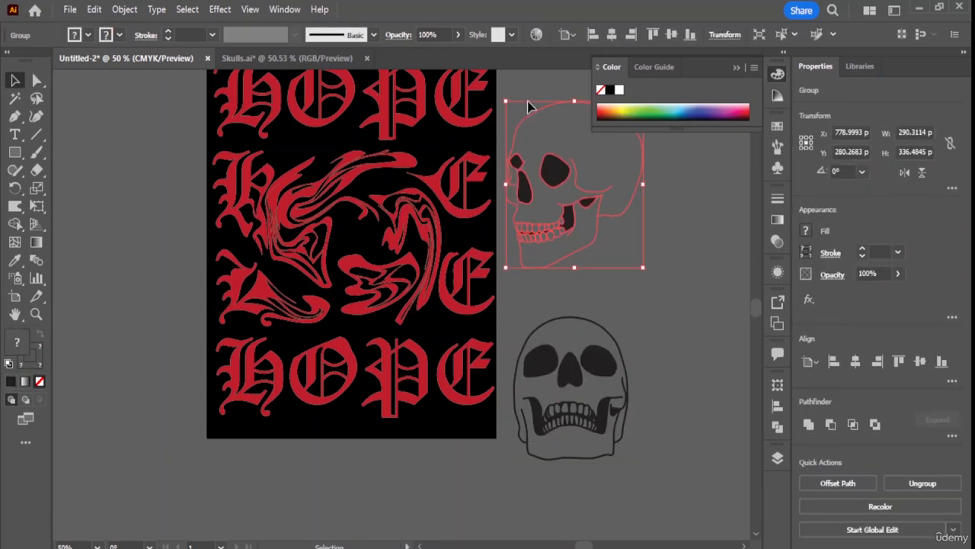
key("Delete")
Scale the skull's two dark eye-socket shapes together to about 175 by 57 pt and deselect them.
left_click(598, 359)
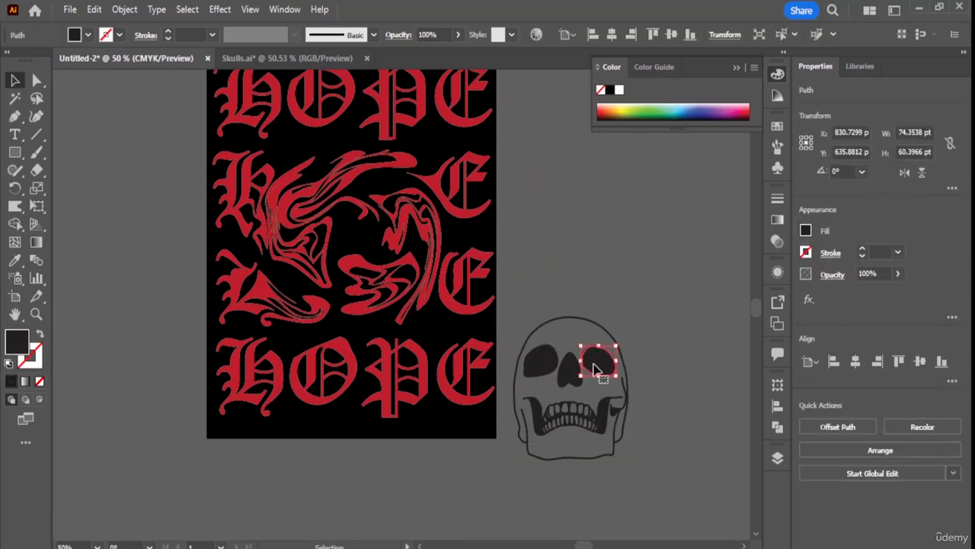
left_click(547, 366, "shift")
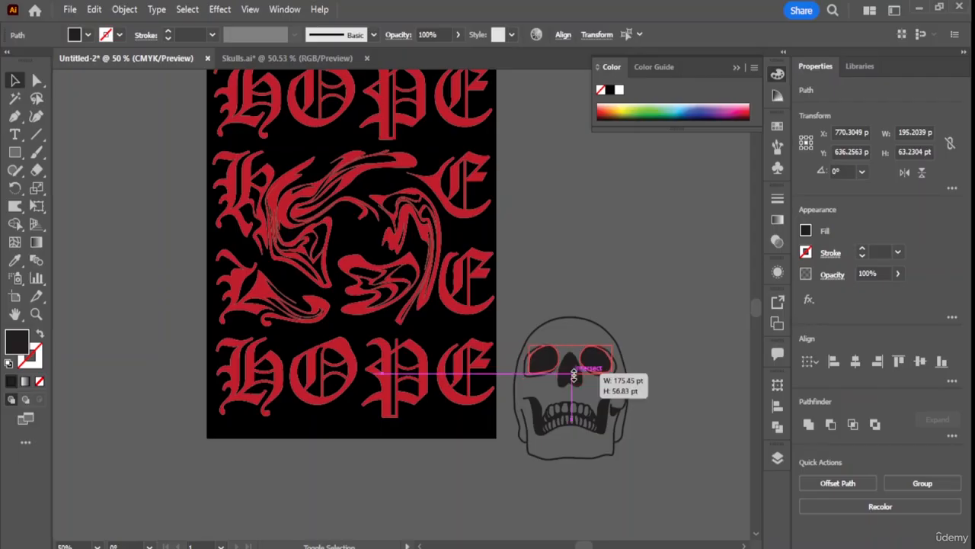
left_click(569, 416, "shift")
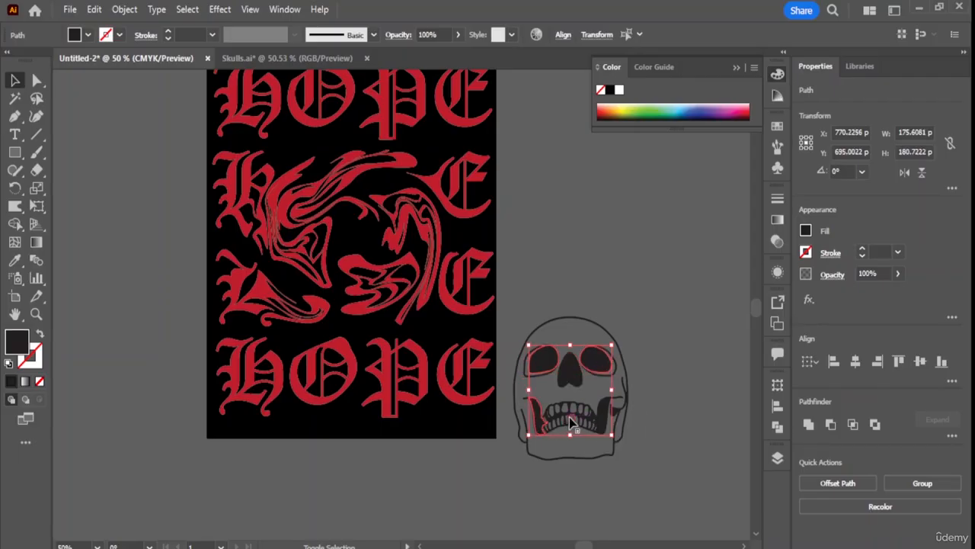
left_click(561, 321)
left_click(565, 348)
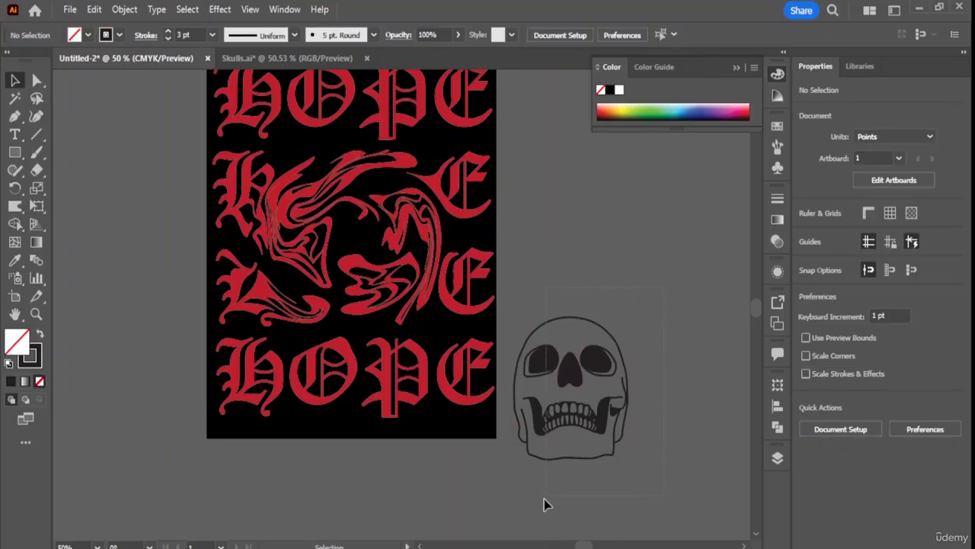
Try filling the whole front-view skull white and moving the cranium up clear of the face.
left_click_drag(510, 503, 581, 430)
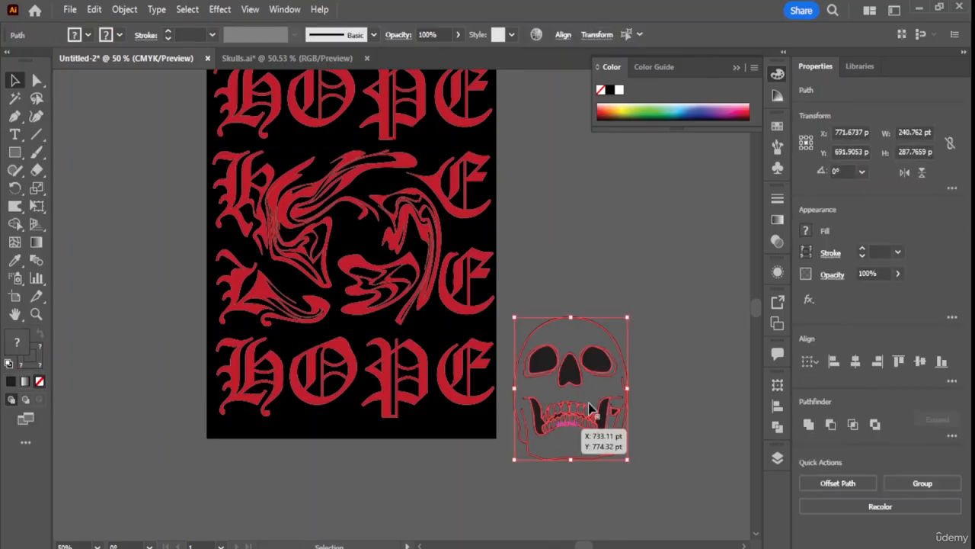
left_click(806, 232)
left_click(671, 284)
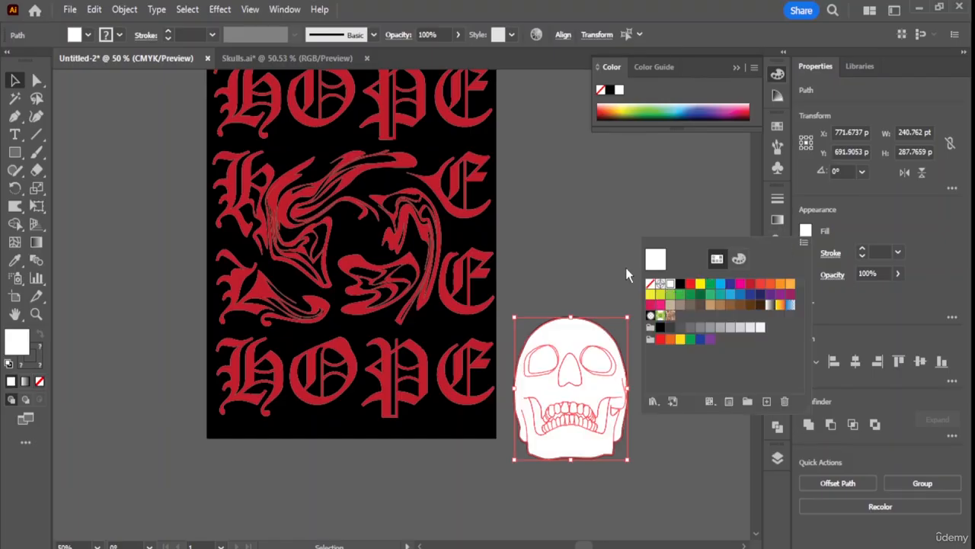
left_click(644, 264)
left_click(591, 365)
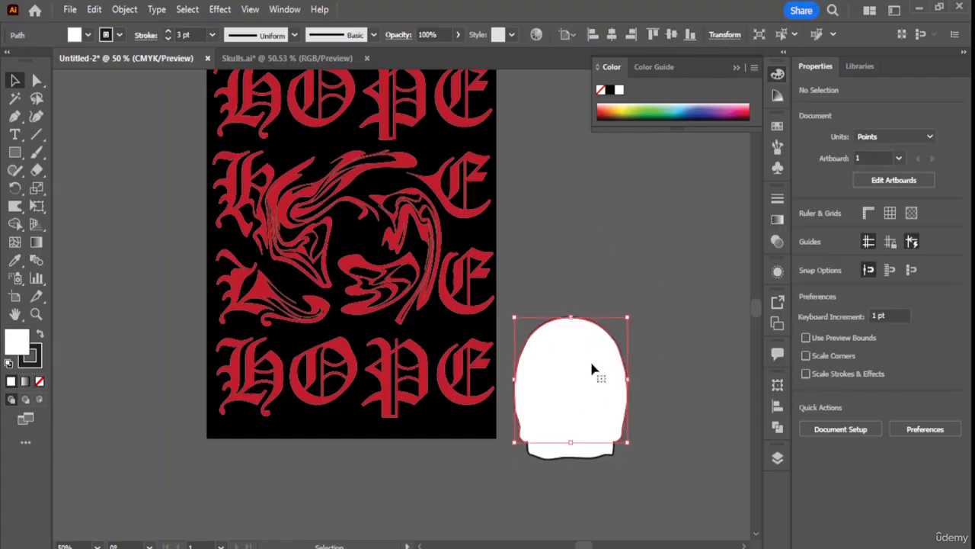
left_click_drag(581, 395, 574, 282)
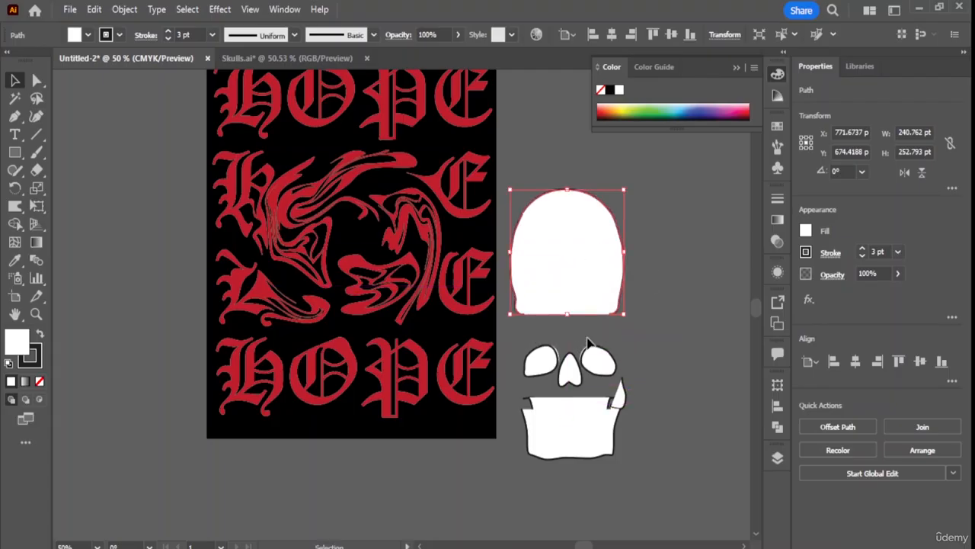
Try filling the two eye sockets and the nose opening with black.
left_click(595, 356)
left_click(806, 231)
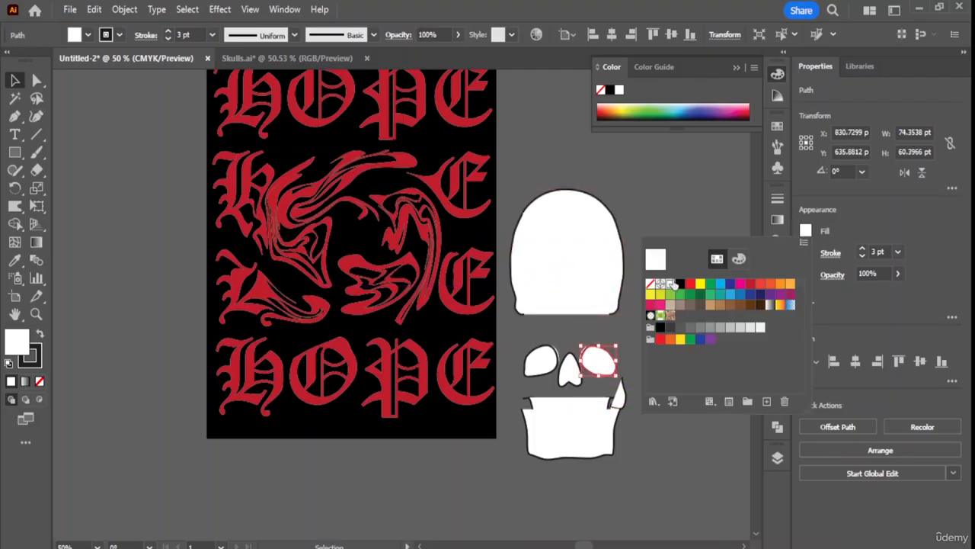
left_click(681, 285)
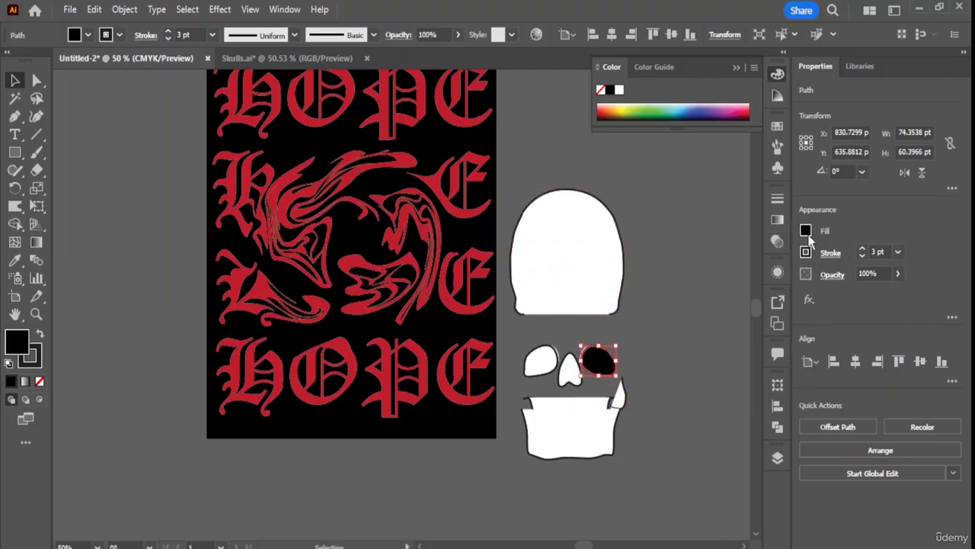
double_click(541, 362)
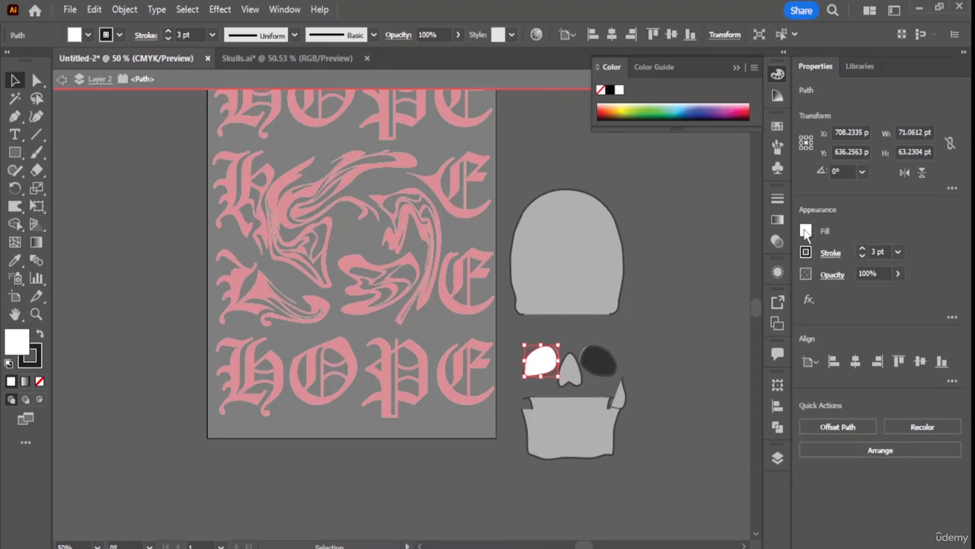
left_click(806, 232)
left_click(681, 285)
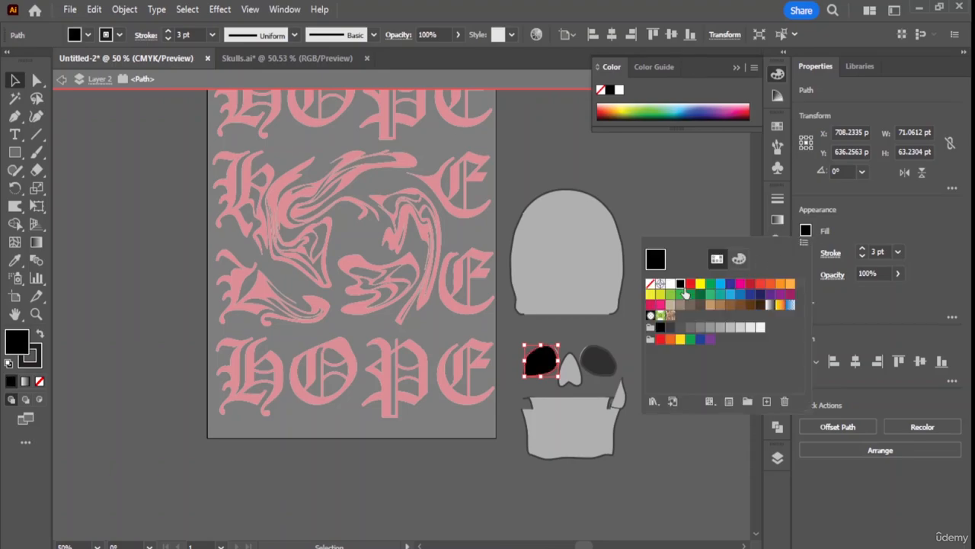
double_click(575, 369)
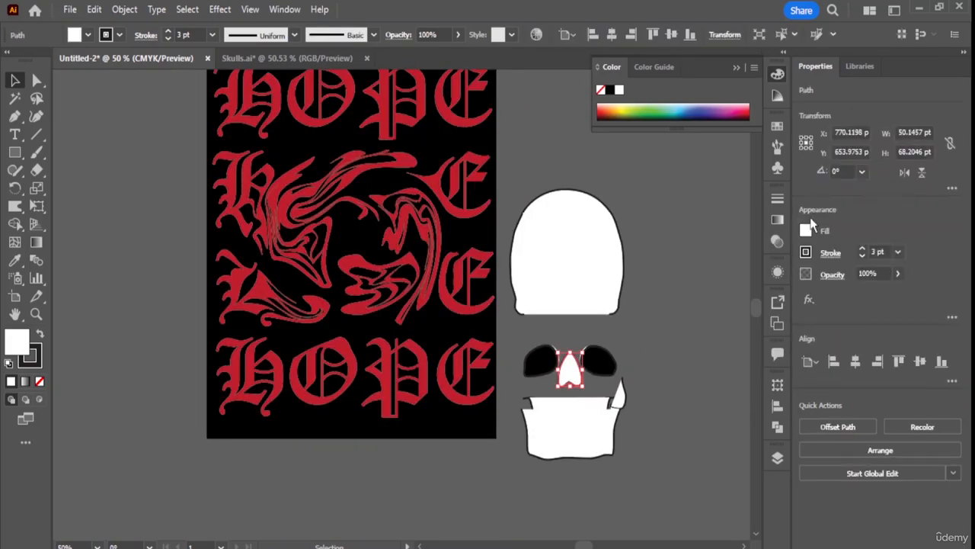
left_click(806, 232)
left_click(682, 284)
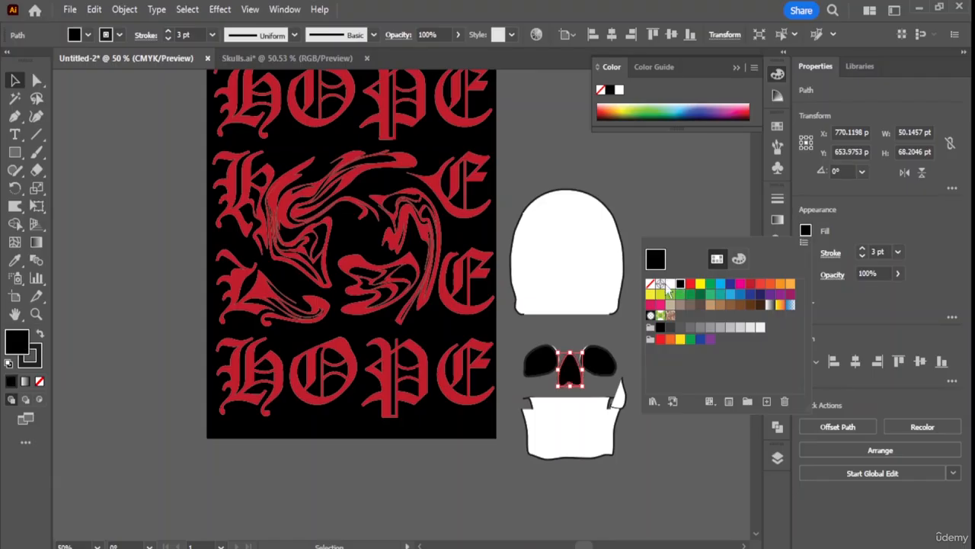
Try filling the mouth opening with black.
left_click(571, 413)
left_click(580, 401)
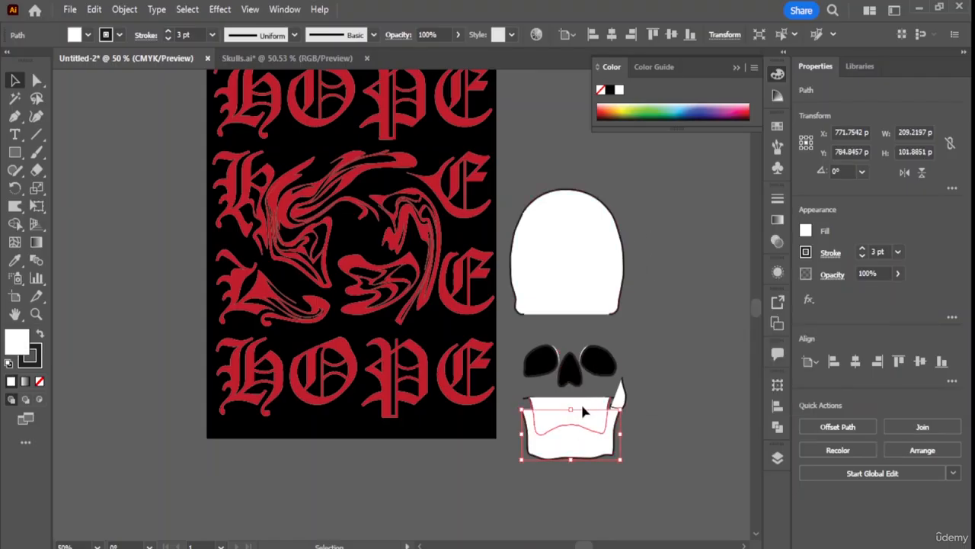
left_click(803, 233)
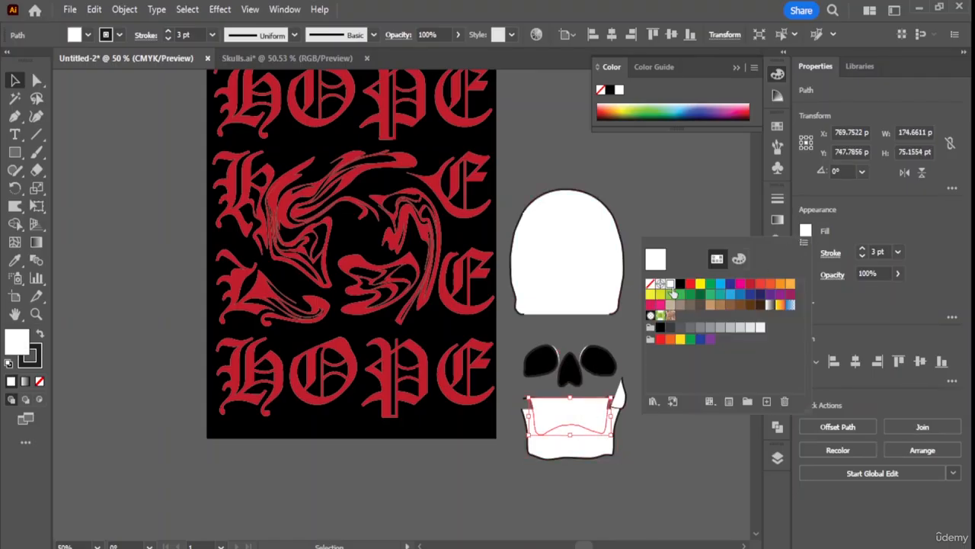
left_click(681, 284)
left_click(675, 368)
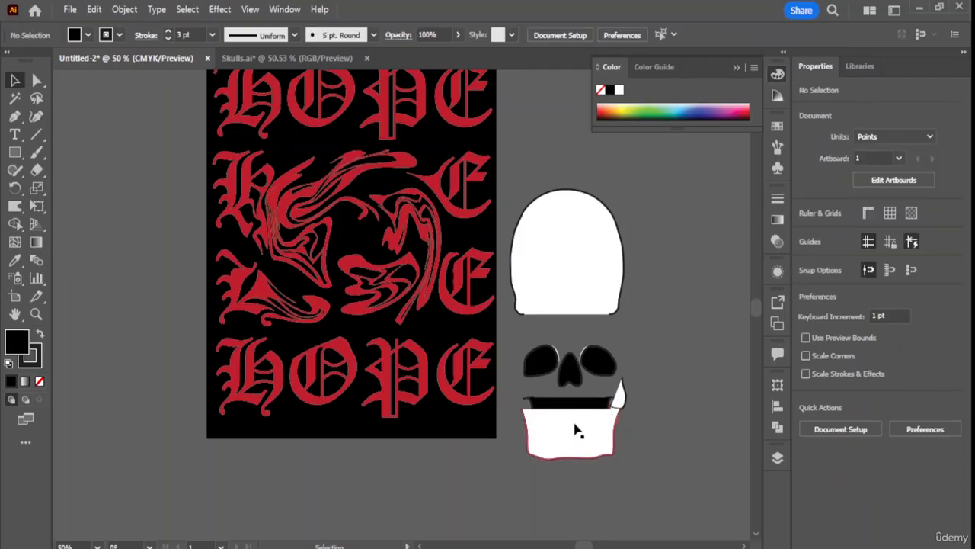
Try moving the lower jaw down away from the black mouth opening and isolate the mouth path to inspect it.
left_click(577, 431)
left_click_drag(602, 461, 592, 499)
double_click(579, 419)
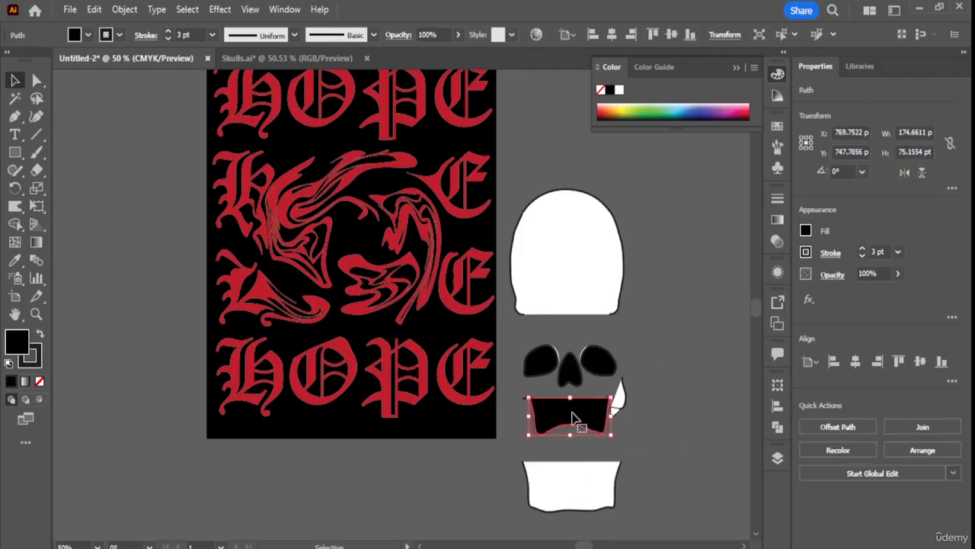
scroll(593, 415, "up", 3)
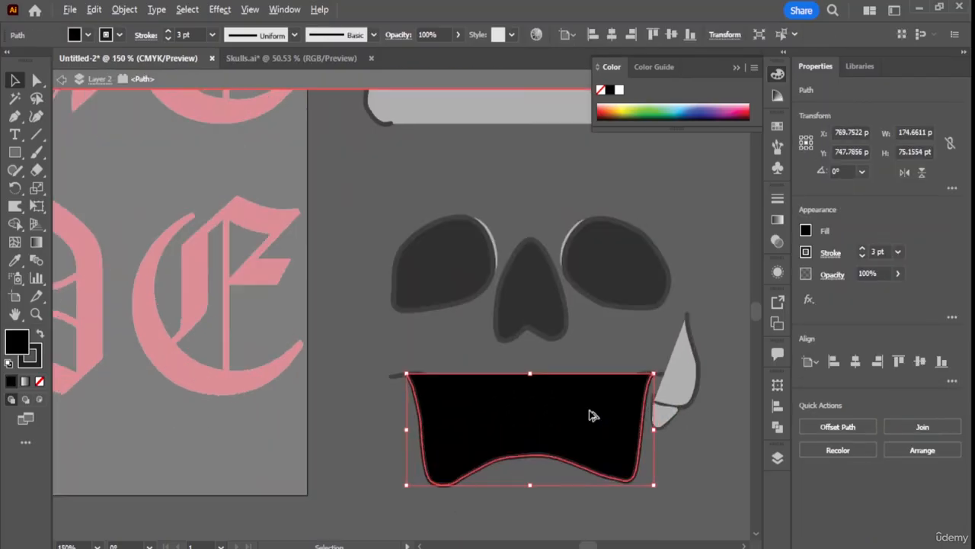
scroll(593, 415, "down", 2)
left_click(666, 387)
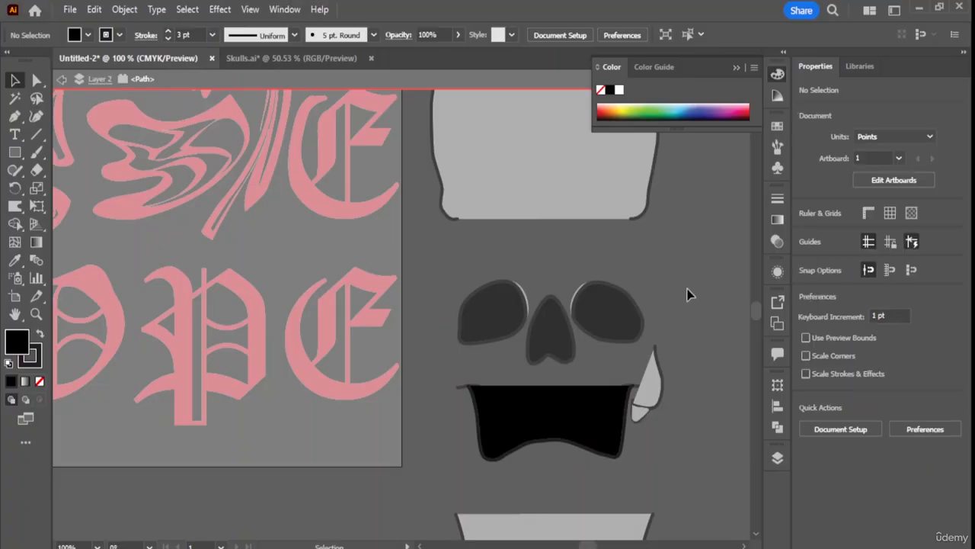
Undo the skull's black fills, the cranium and jaw moves and the white fill back to the unfilled outline.
key("ctrl+z")
key("ctrl+z")
key("ctrl+z")
key("ctrl+z")
key("ctrl+z")
key("ctrl+z")
key("ctrl+z")
key("ctrl+z")
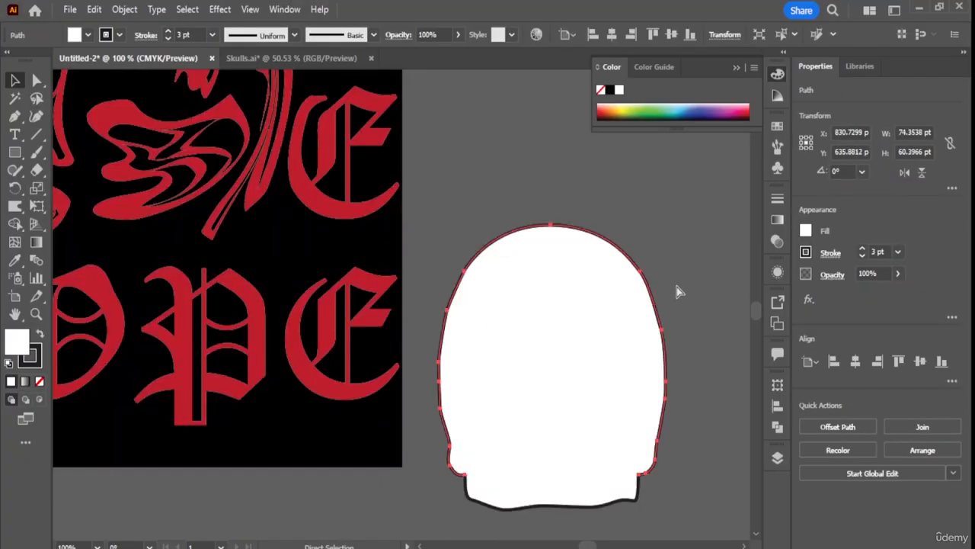
left_click(697, 293)
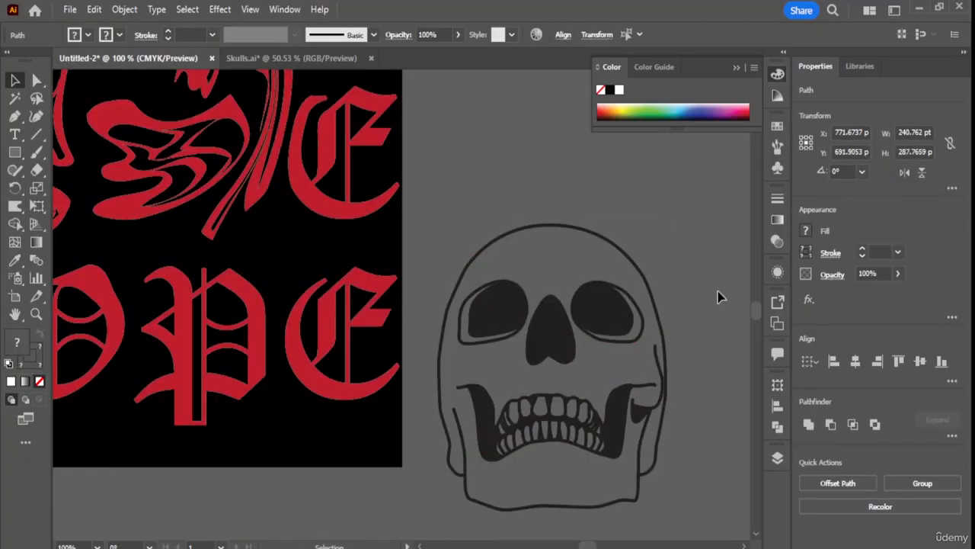
Move the whole unfilled front-view skull onto the warped lettering in the middle of the artboard.
left_click(488, 436)
scroll(479, 409, "up", 10)
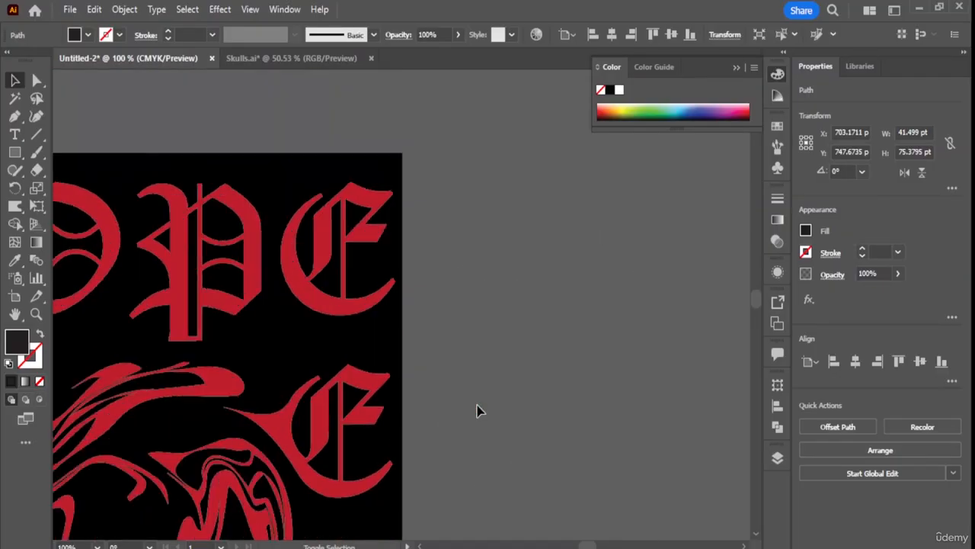
scroll(503, 400, "down", 7)
scroll(541, 401, "up", 3)
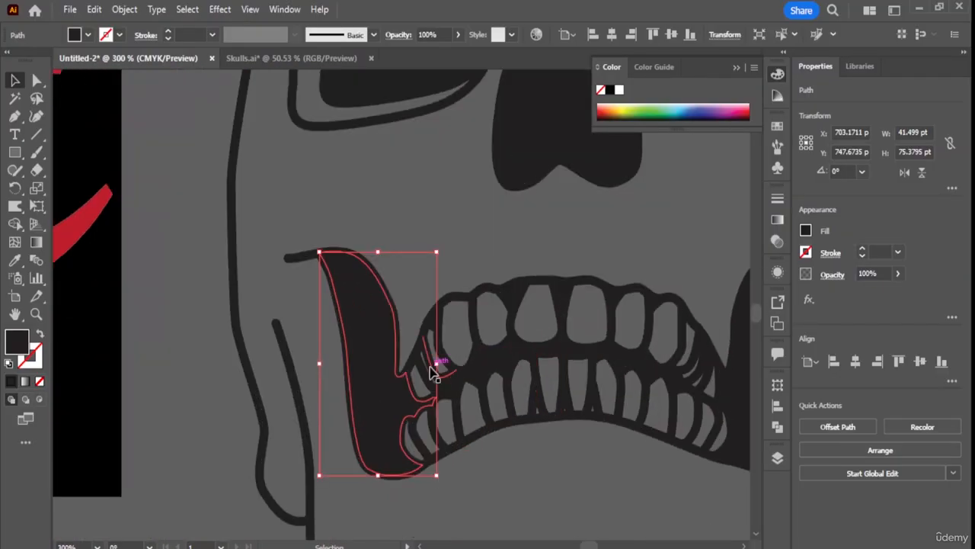
scroll(432, 371, "down", 6)
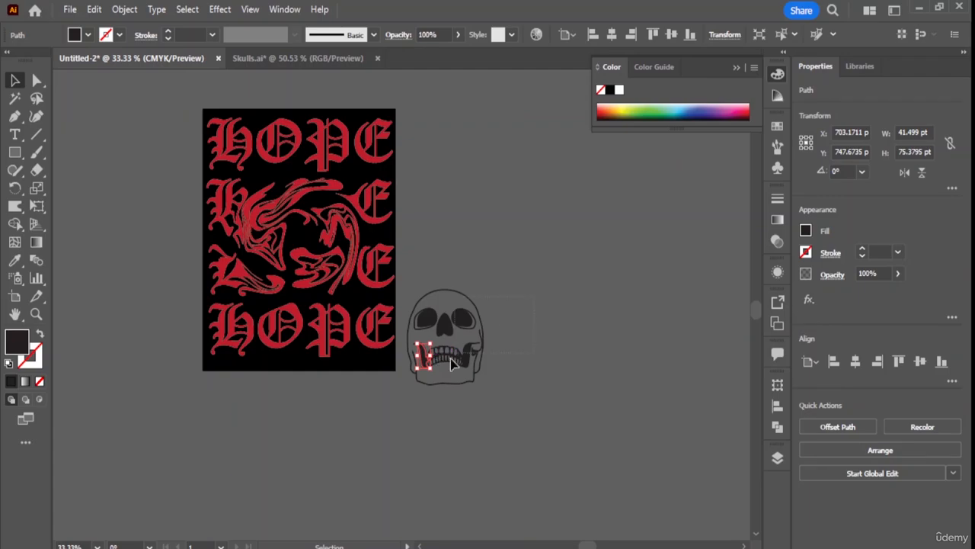
left_click(452, 364)
left_click_drag(450, 370, 288, 241)
Give the skull's outer cranium outline a white stroke.
scroll(312, 234, "up", 3)
left_click(355, 148)
left_click(361, 148)
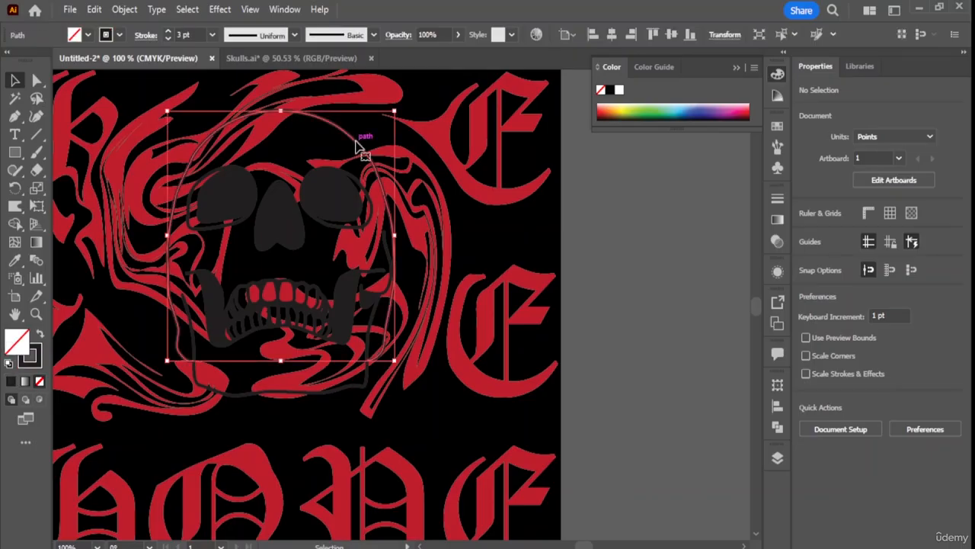
left_click(805, 231)
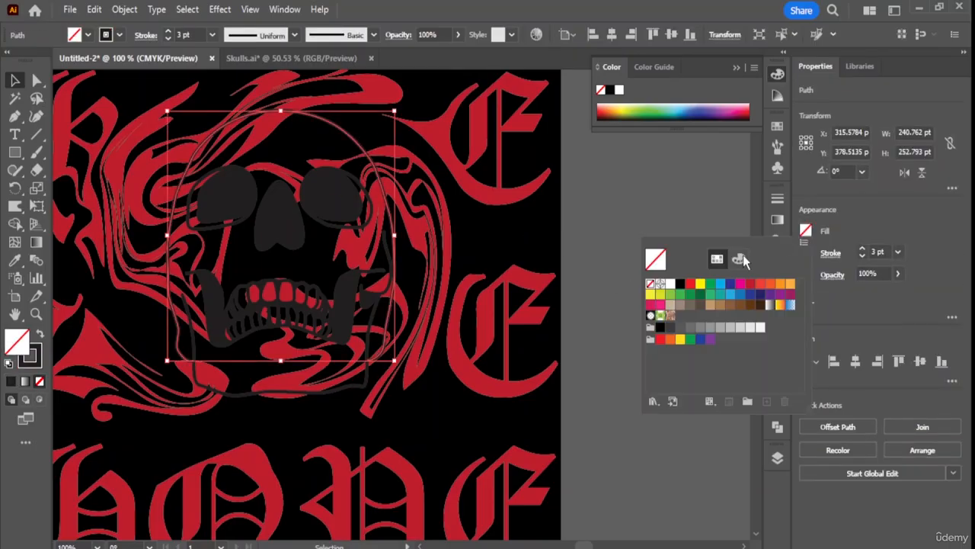
left_click(831, 259)
left_click(805, 254)
left_click(819, 257)
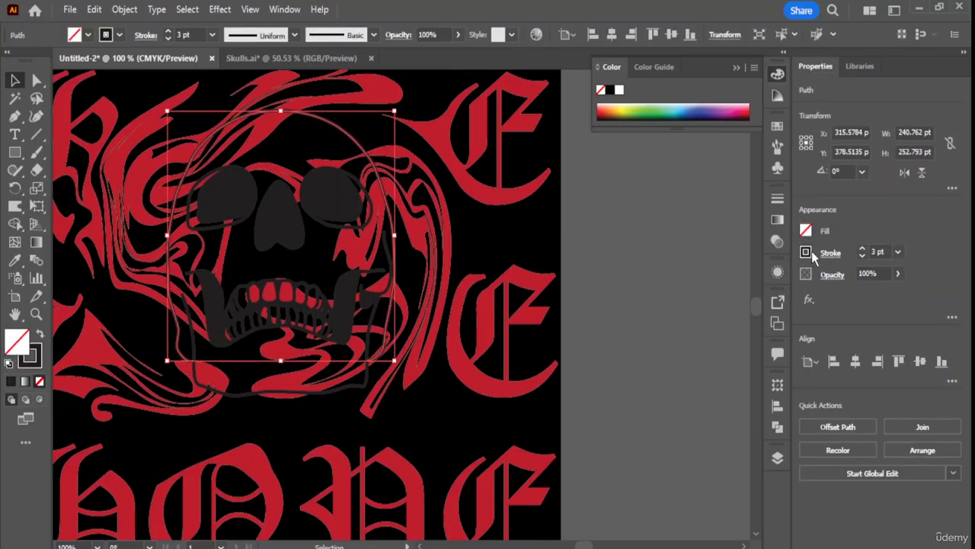
left_click(808, 255)
left_click(807, 256)
left_click(806, 253)
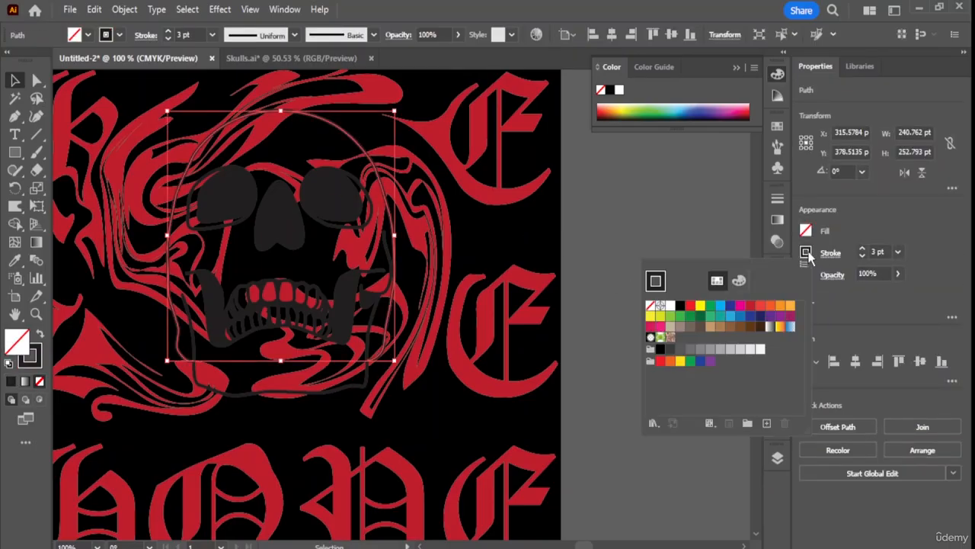
left_click(669, 306)
Apply a white stroke to the right eye socket's dark shape and to the ring outline around the left eye socket.
double_click(322, 212)
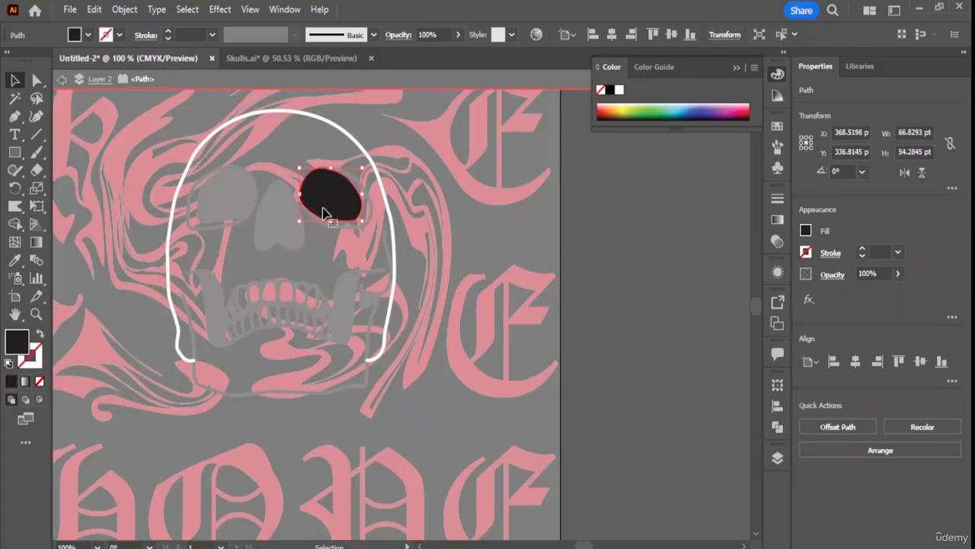
left_click(806, 253)
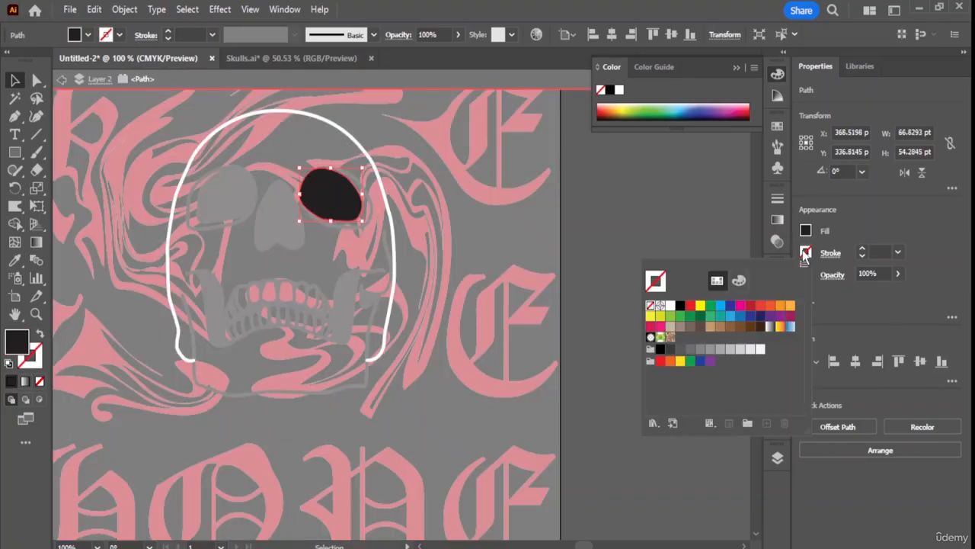
left_click(670, 306)
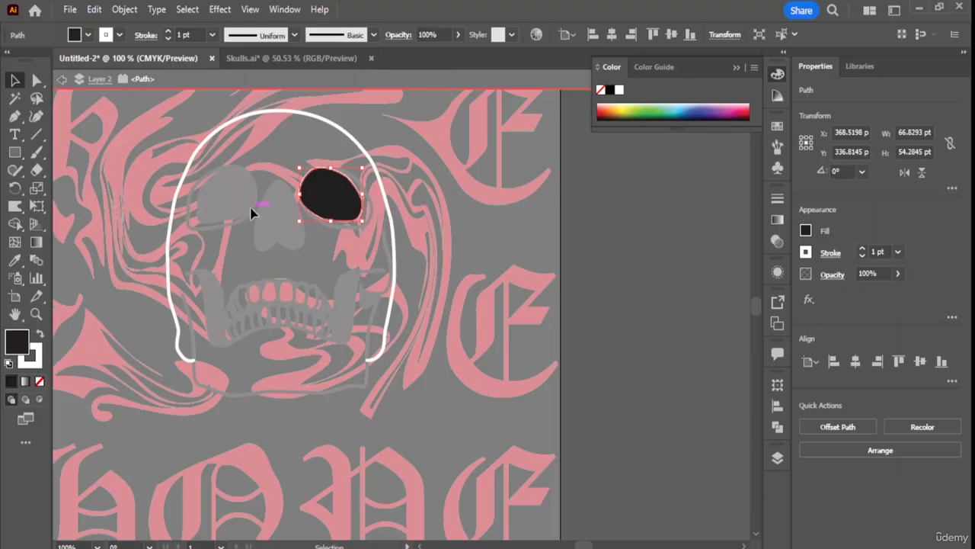
left_click(266, 197)
double_click(214, 211)
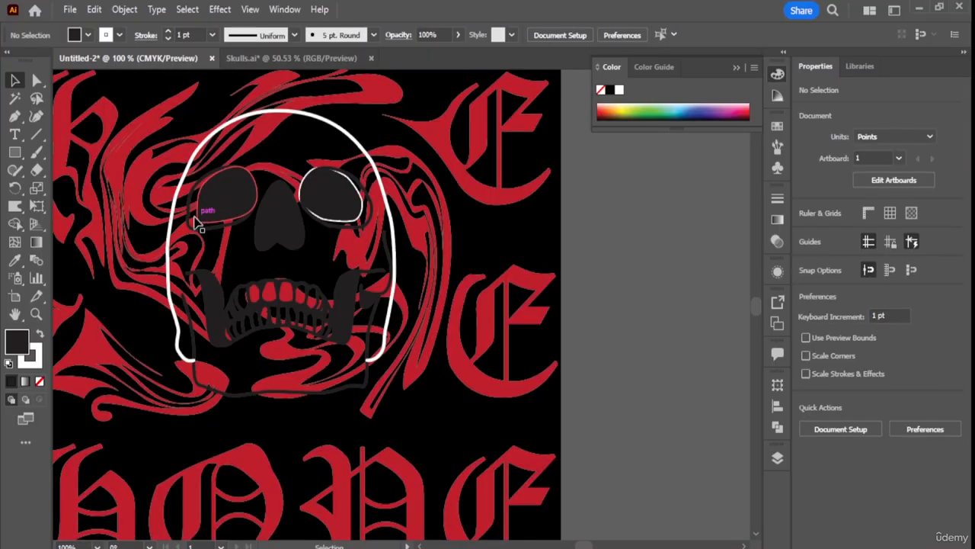
left_click(209, 212)
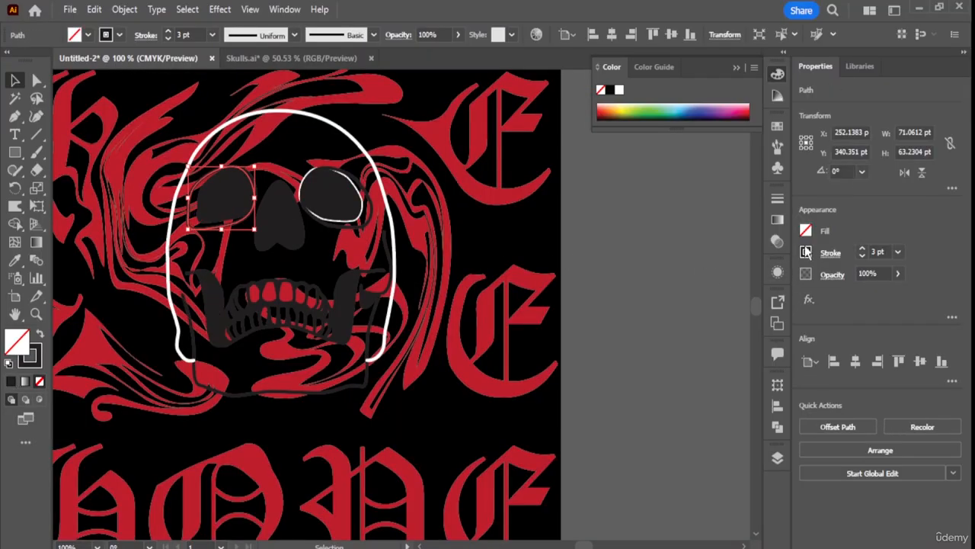
left_click(805, 253)
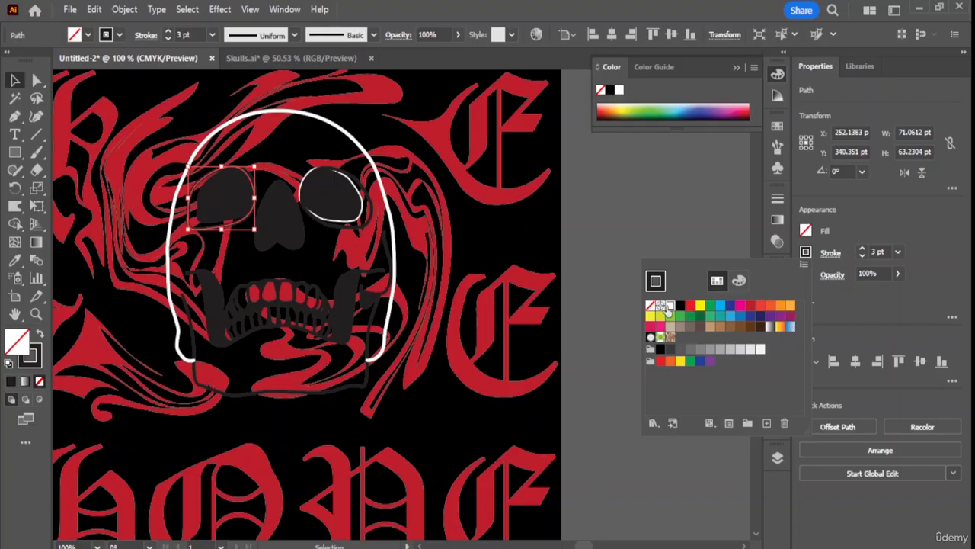
left_click(671, 306)
Give the skull's dark nose shape a white stroke in isolation mode and return to the full artwork.
double_click(274, 237)
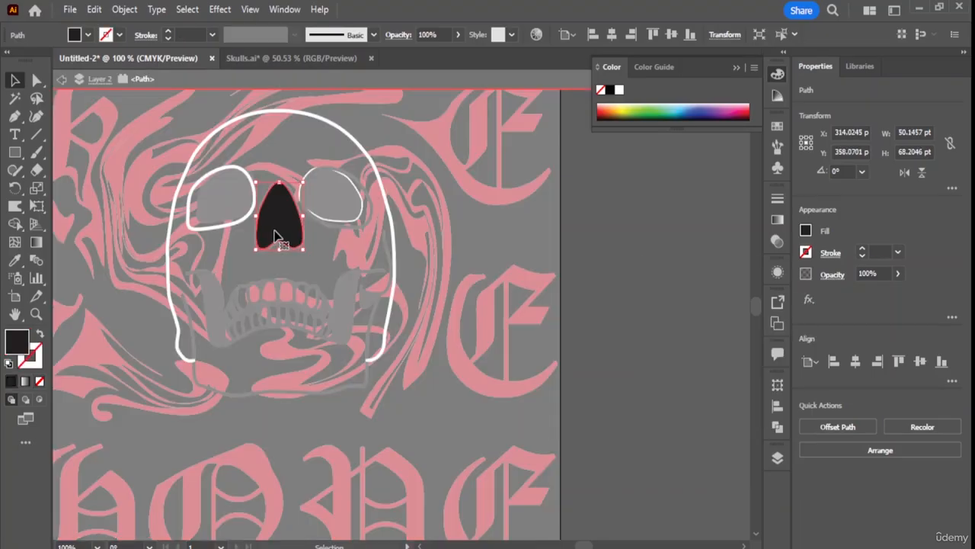
left_click(804, 252)
left_click(674, 317)
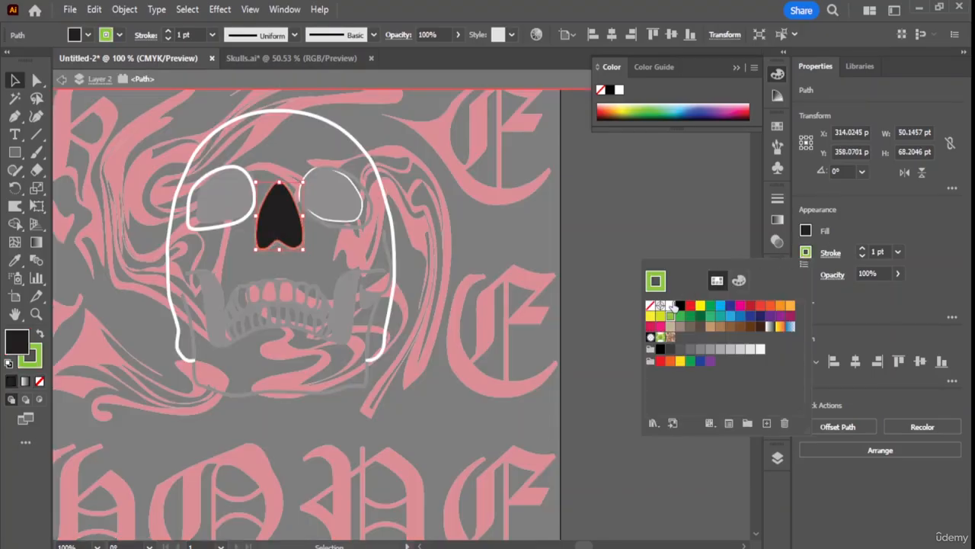
left_click(671, 306)
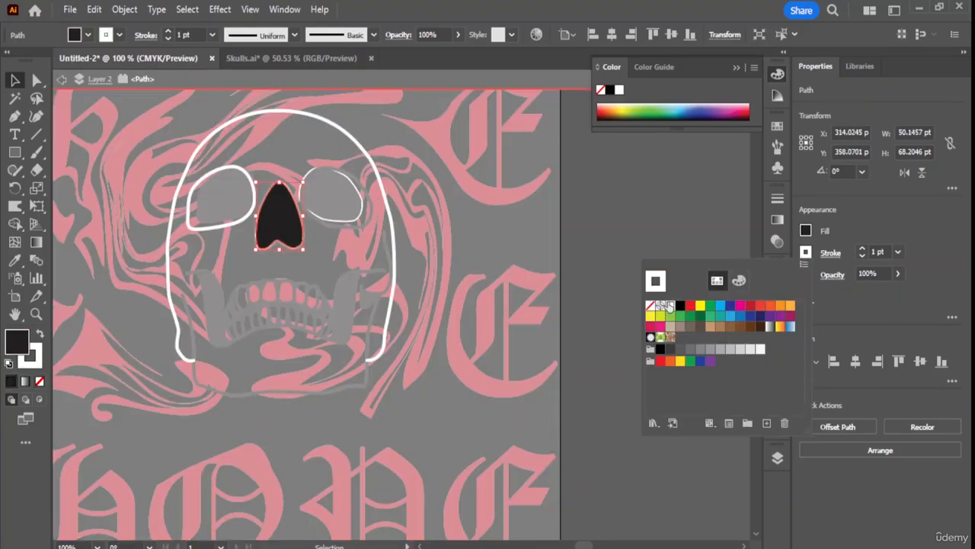
left_click(418, 238)
key("Escape")
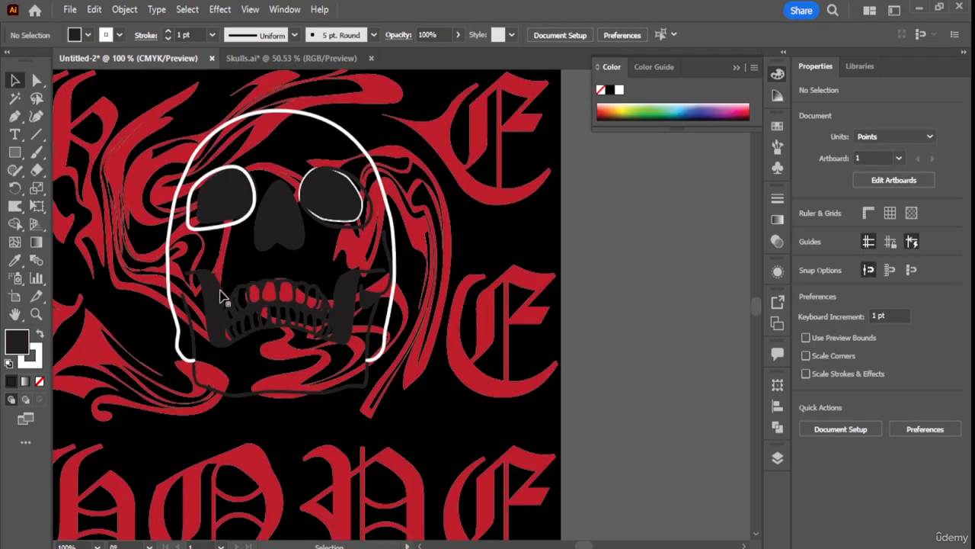
Set the lower jaw outline's stroke to white.
left_click(222, 295)
left_click(378, 355)
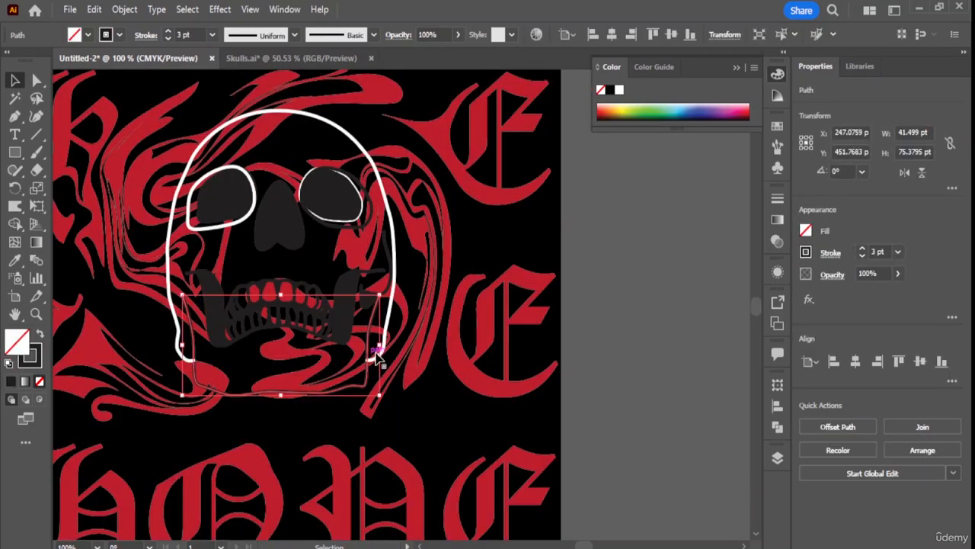
left_click(805, 253)
left_click(667, 307)
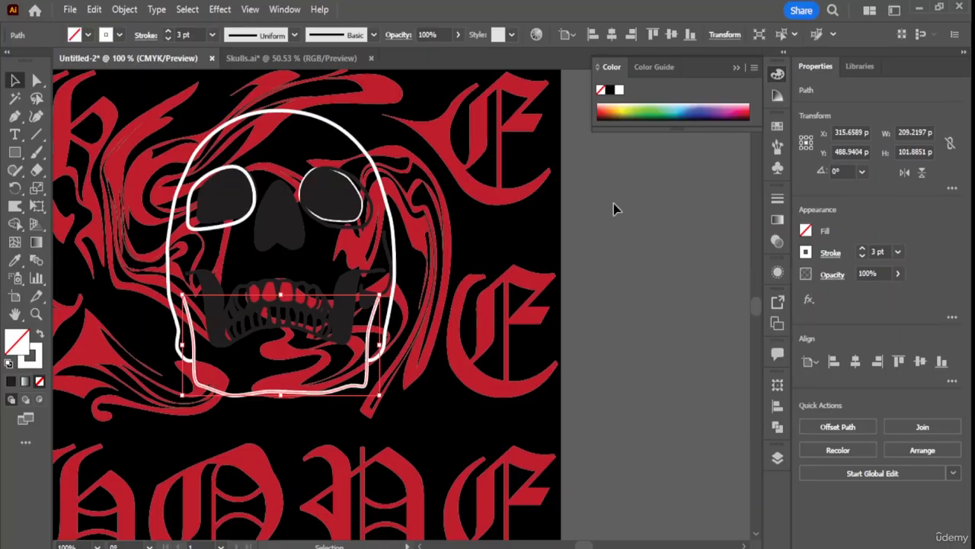
Apply a white stroke to the two dark jaw shapes on either side of the teeth.
left_click(212, 284)
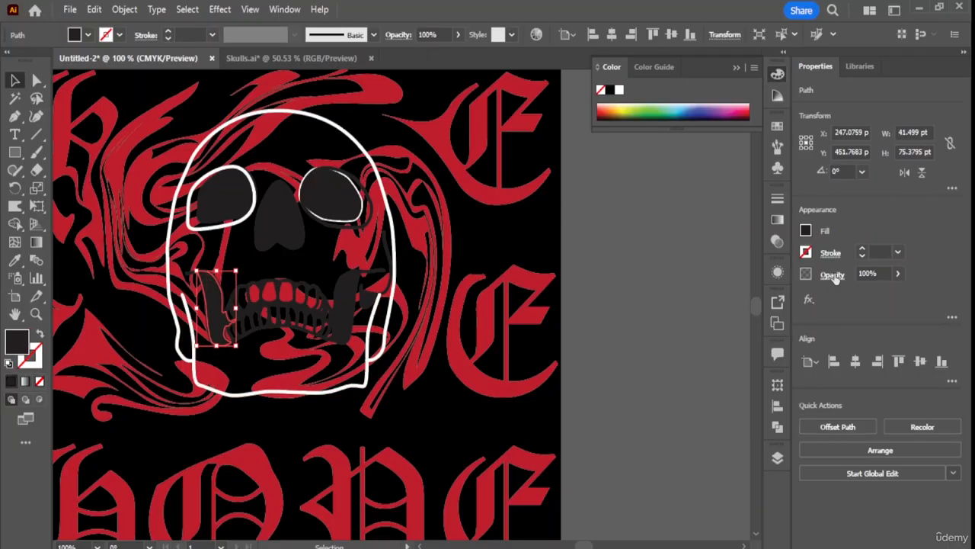
left_click(806, 253)
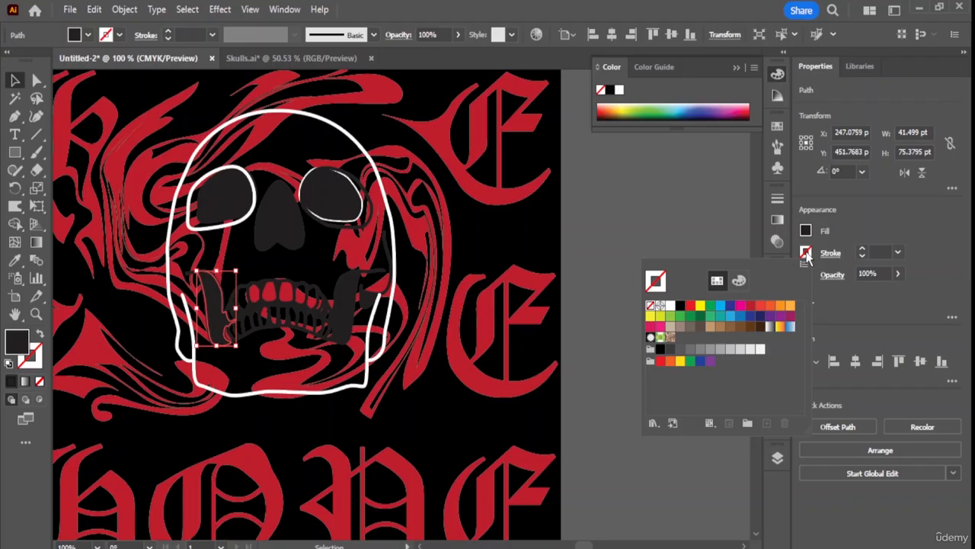
left_click(669, 306)
left_click(390, 304)
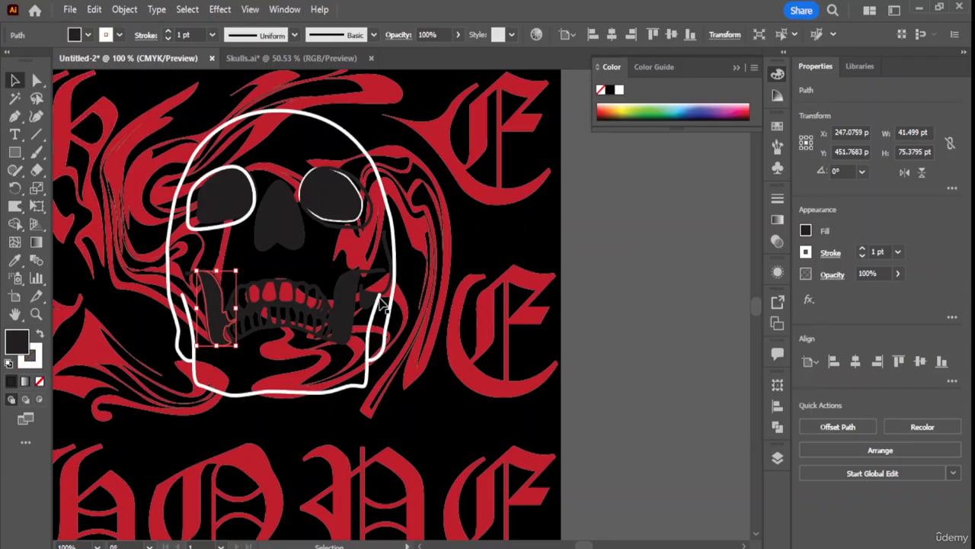
left_click(343, 309)
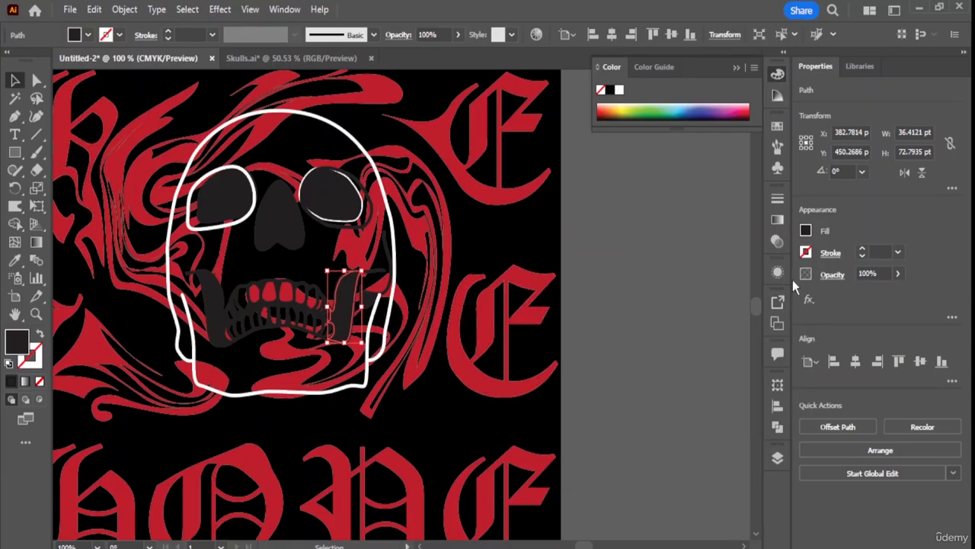
left_click(806, 253)
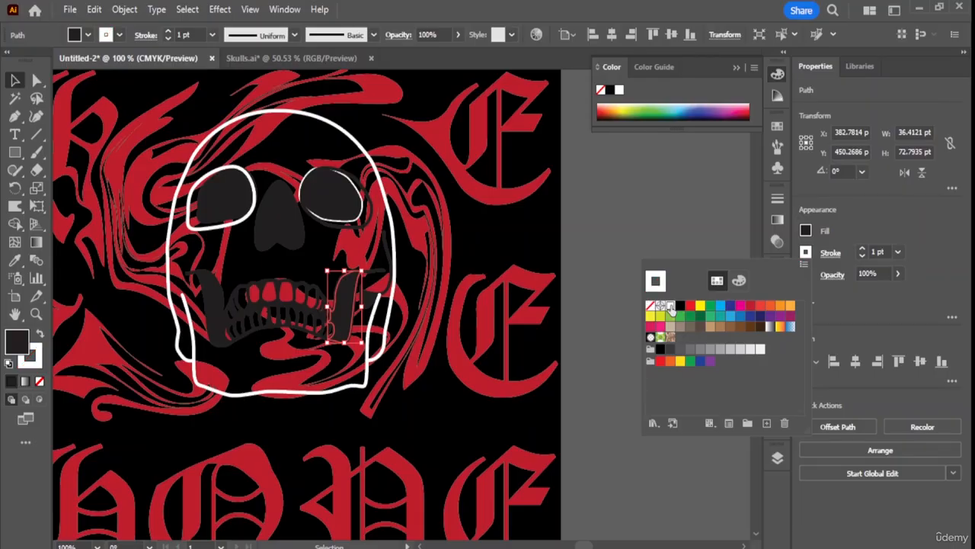
left_click(672, 307)
left_click(370, 298)
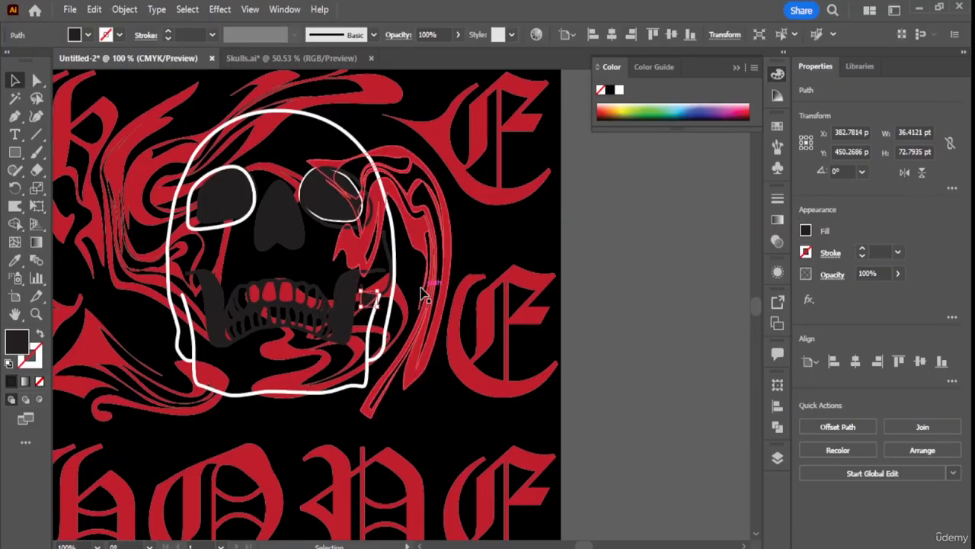
Thicken the white strokes of the left and right dark jaw shapes to 5 pt.
left_click(214, 308)
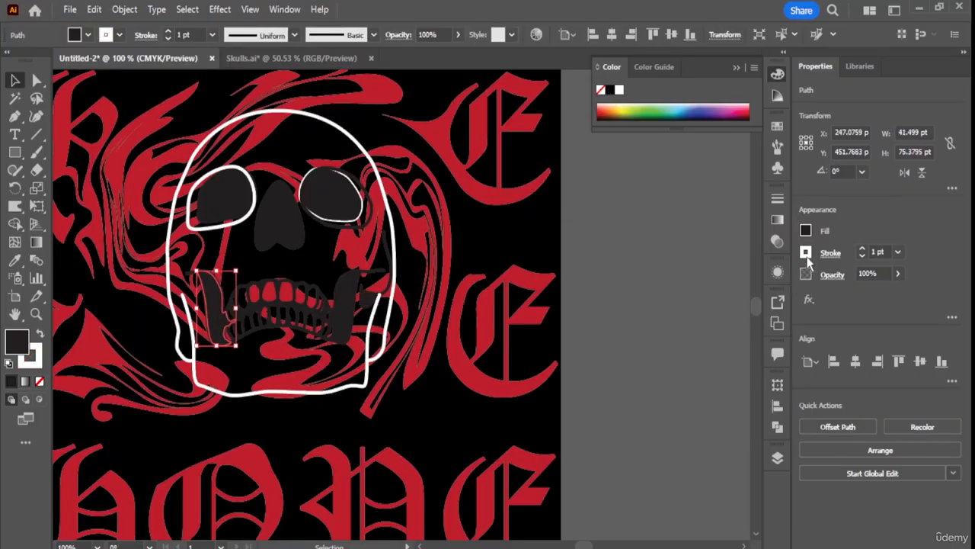
left_click(862, 249)
left_click(862, 249)
left_click(863, 249)
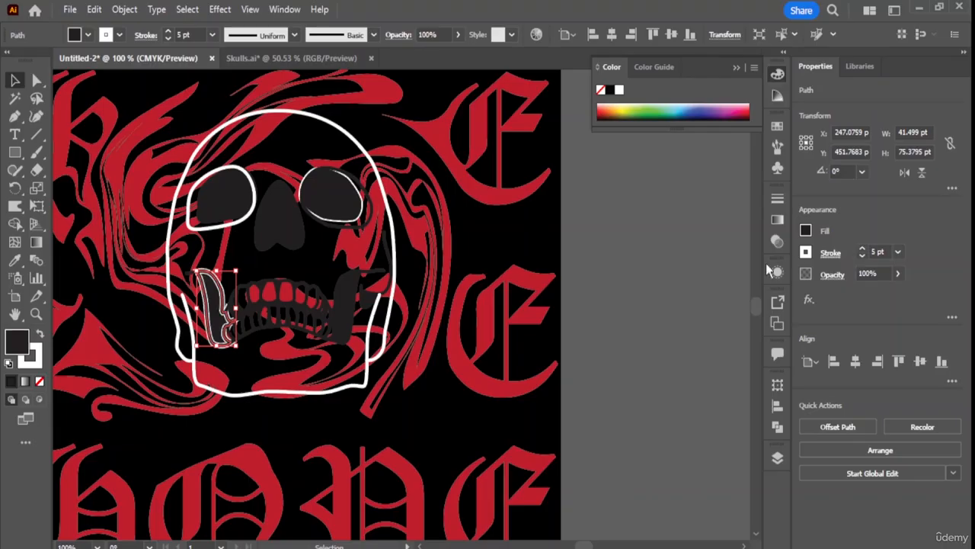
left_click(724, 266)
left_click(349, 288)
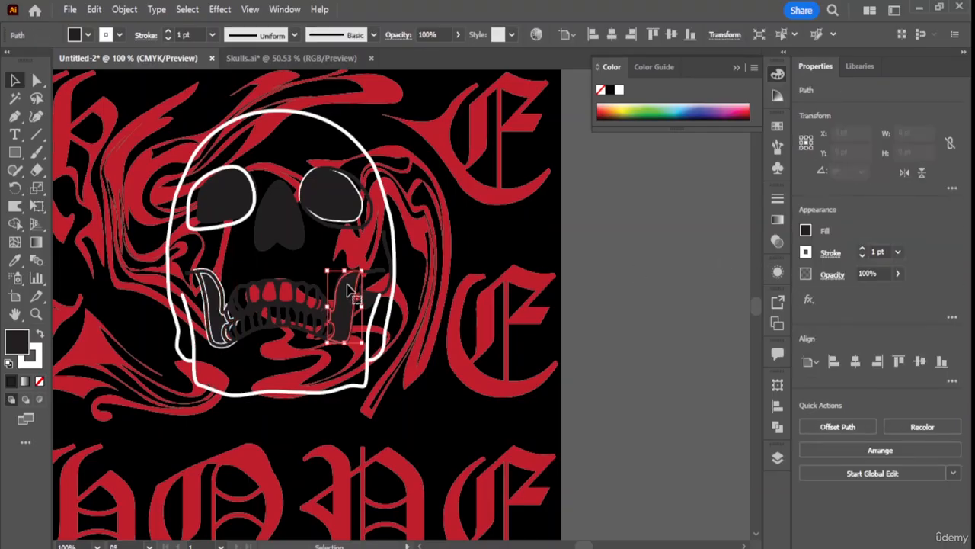
left_click(862, 249)
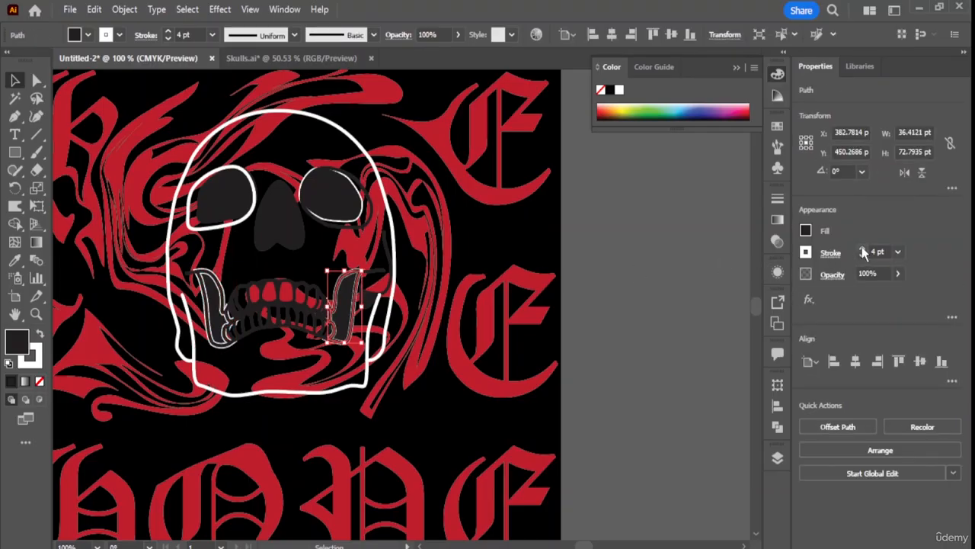
left_click(862, 249)
scroll(374, 355, "up", 5)
scroll(415, 342, "down", 1)
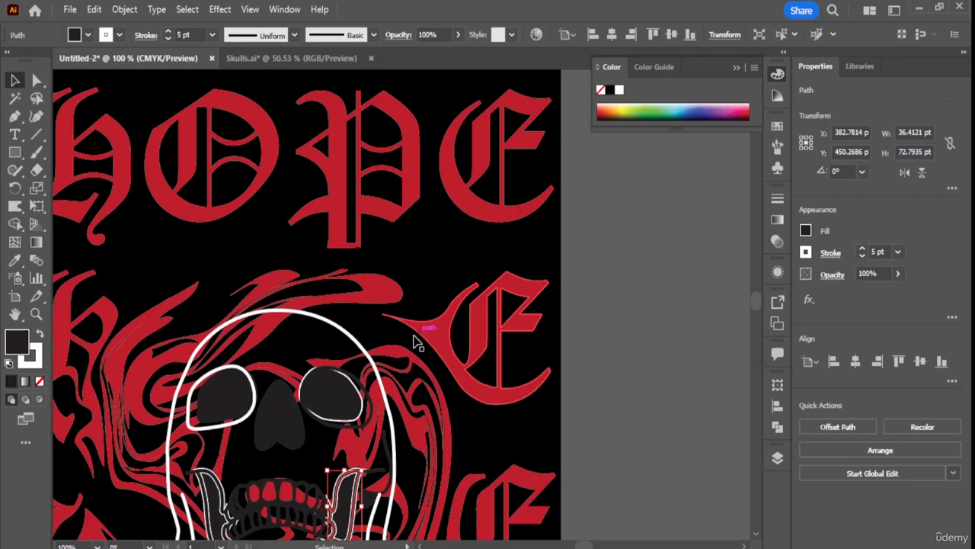
Apply a white stroke to the ring outline around the right eye socket and to the left eye socket's dark shape.
left_click(370, 412)
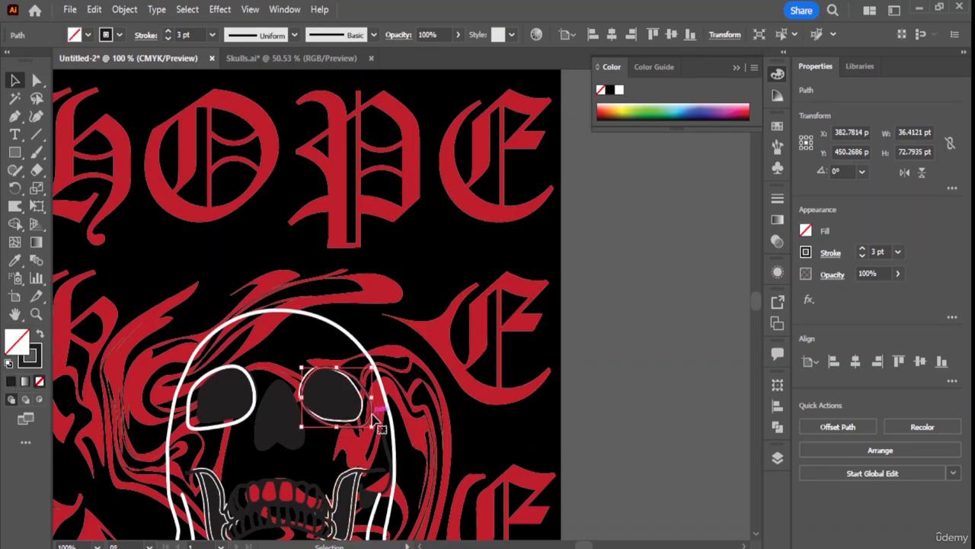
left_click(806, 253)
left_click(671, 305)
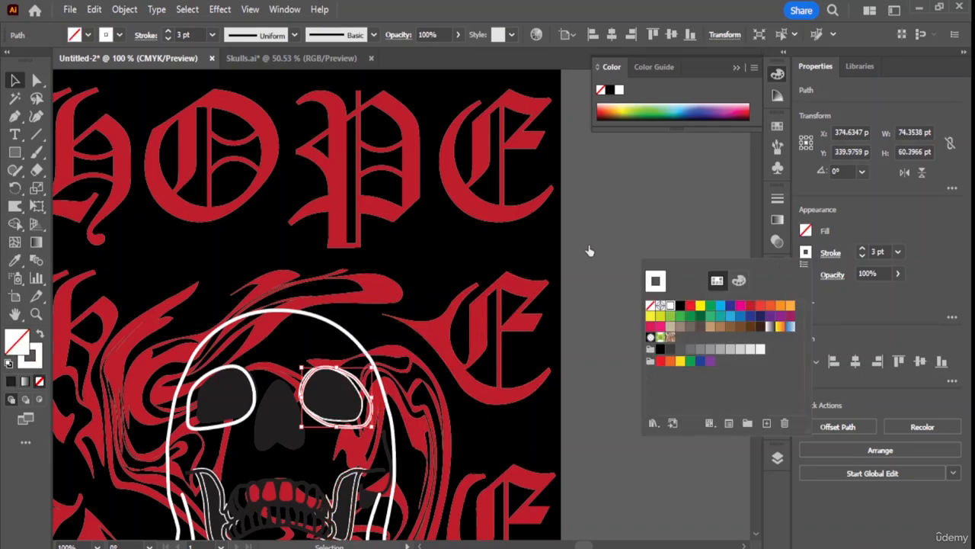
left_click(232, 396)
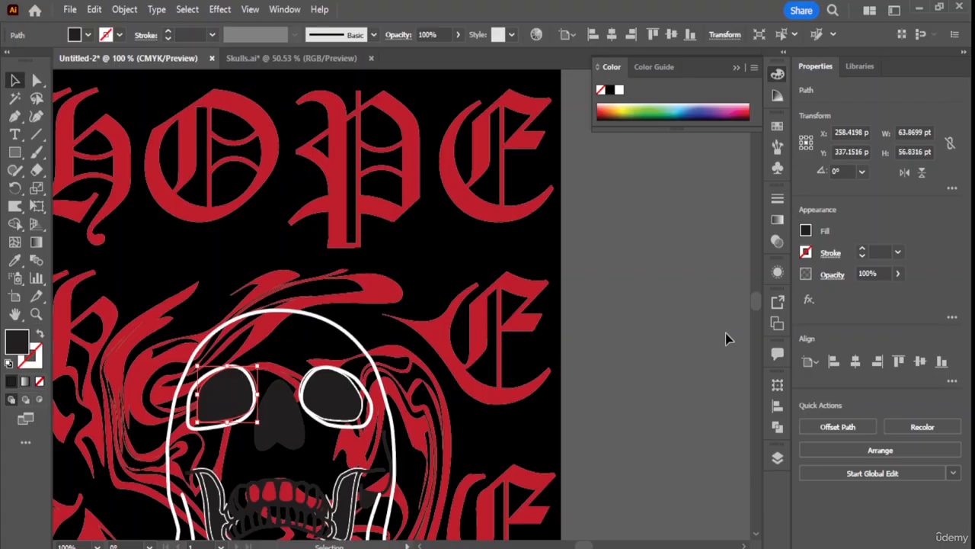
left_click(806, 255)
left_click(670, 307)
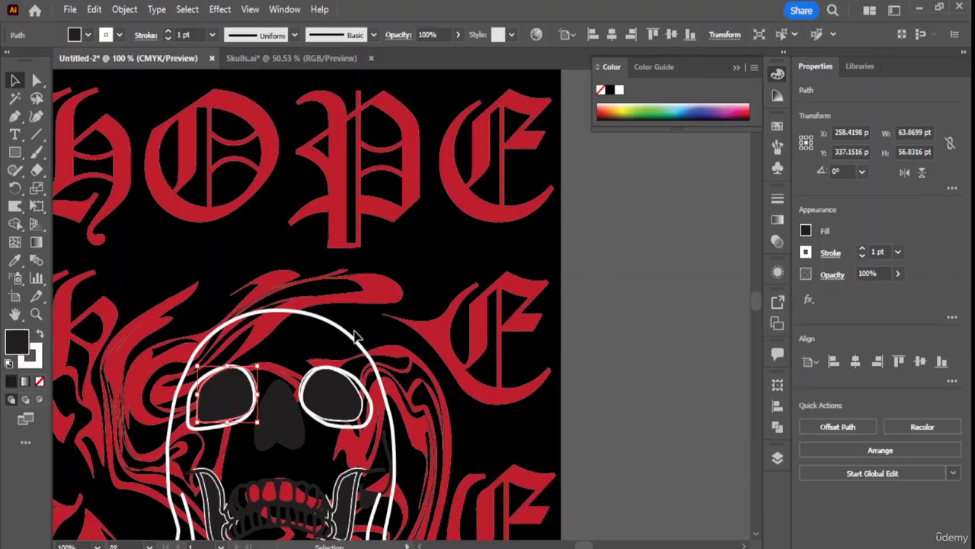
Increase the white stroke of the skull's nose shape to 4 pt.
scroll(315, 348, "down", 2)
left_click(293, 354)
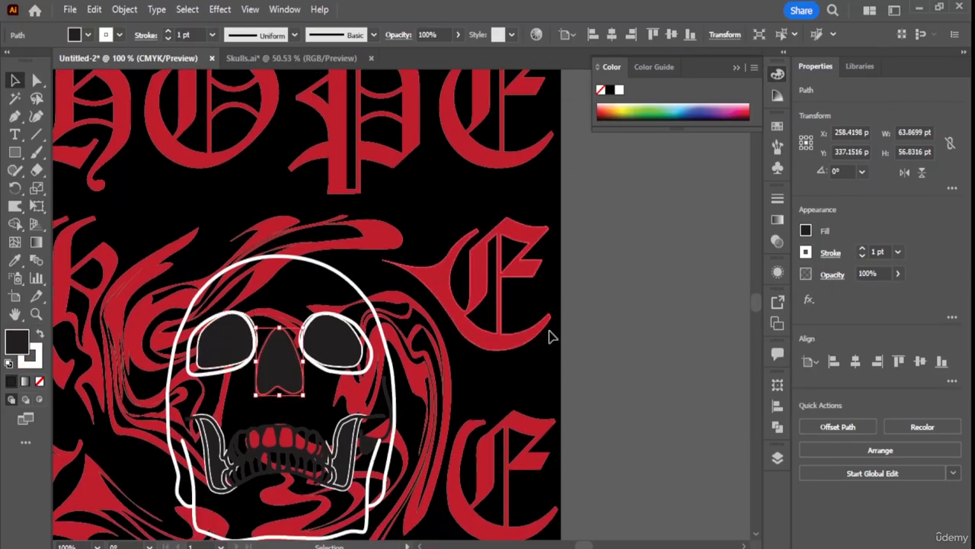
left_click(863, 253)
left_click(538, 250)
scroll(499, 240, "down", 3)
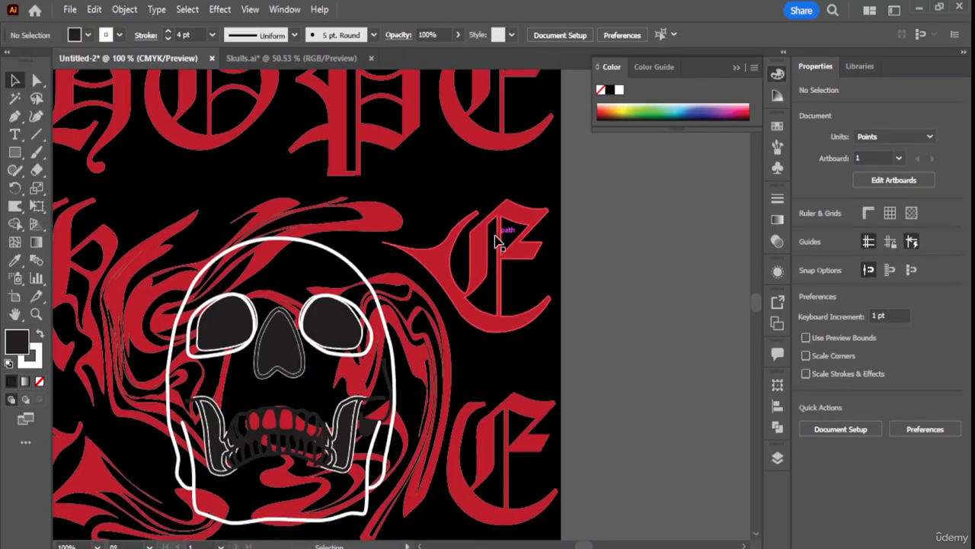
scroll(515, 307, "down", 3)
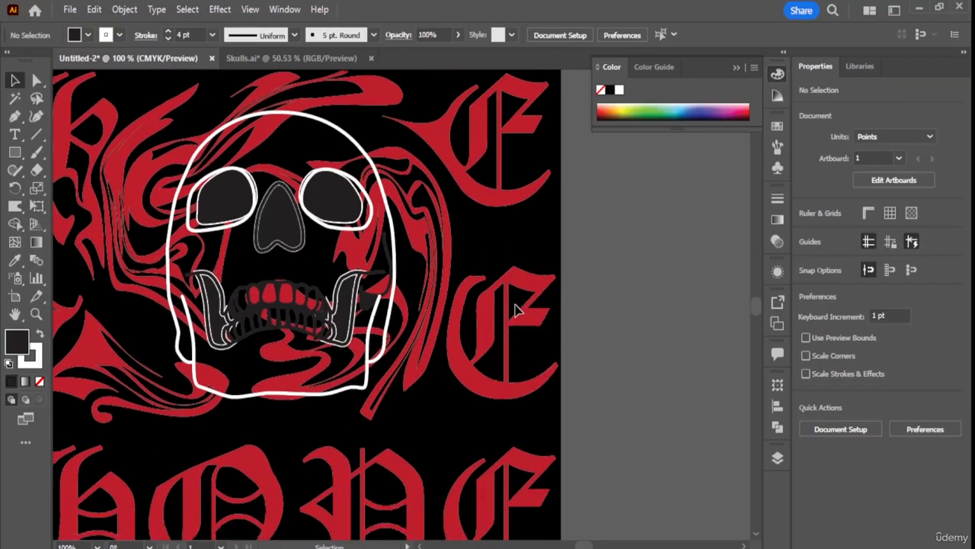
left_click(372, 284)
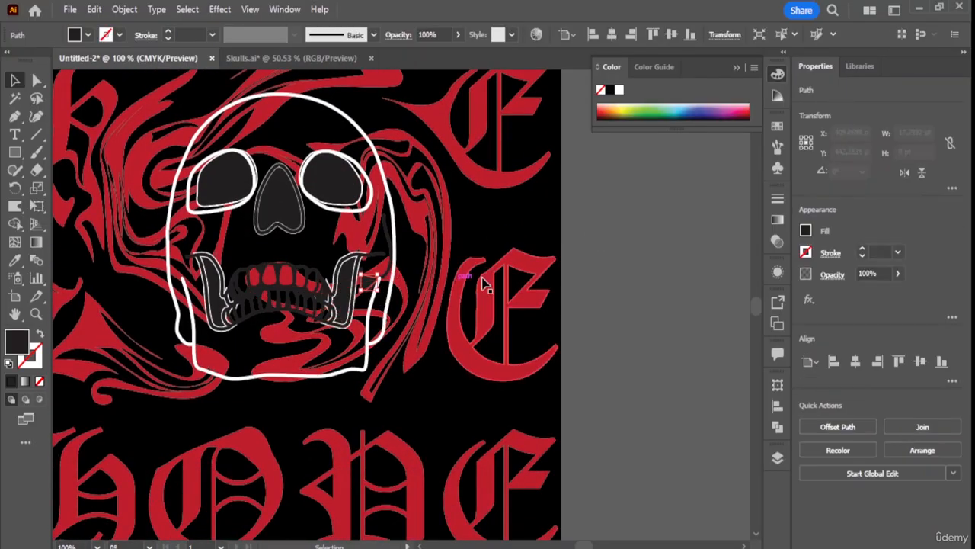
left_click(394, 255)
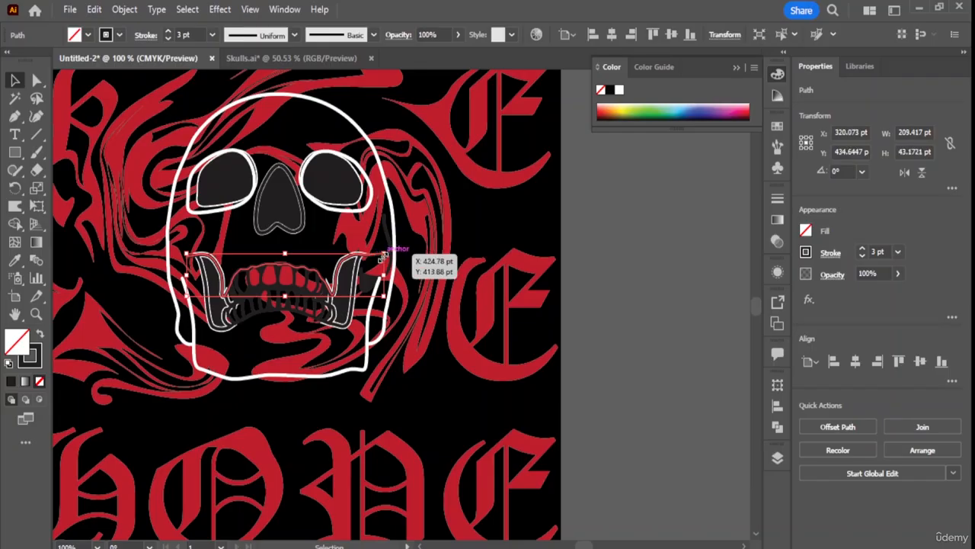
scroll(290, 293, "down", 3)
scroll(213, 278, "up", 4)
scroll(218, 275, "down", 5)
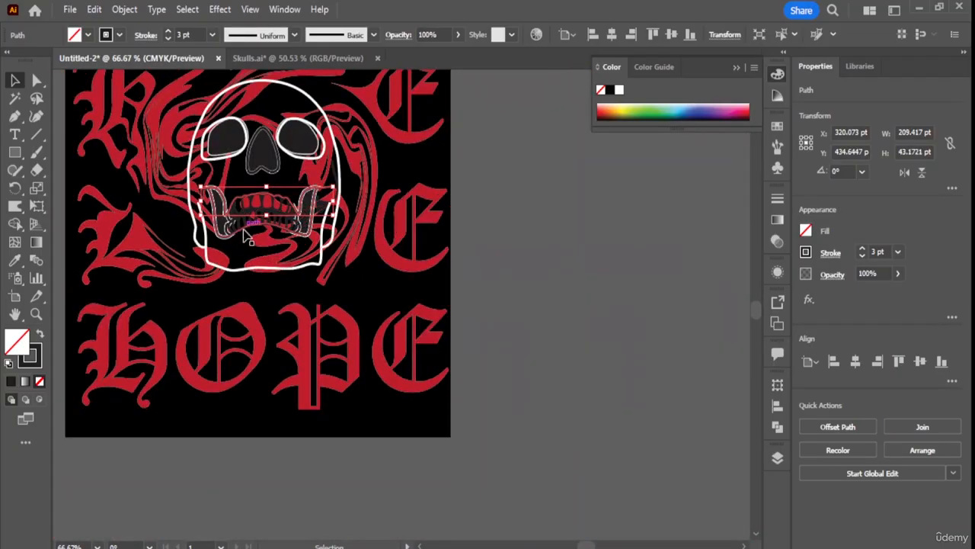
scroll(238, 234, "up", 2)
scroll(224, 238, "up", 3)
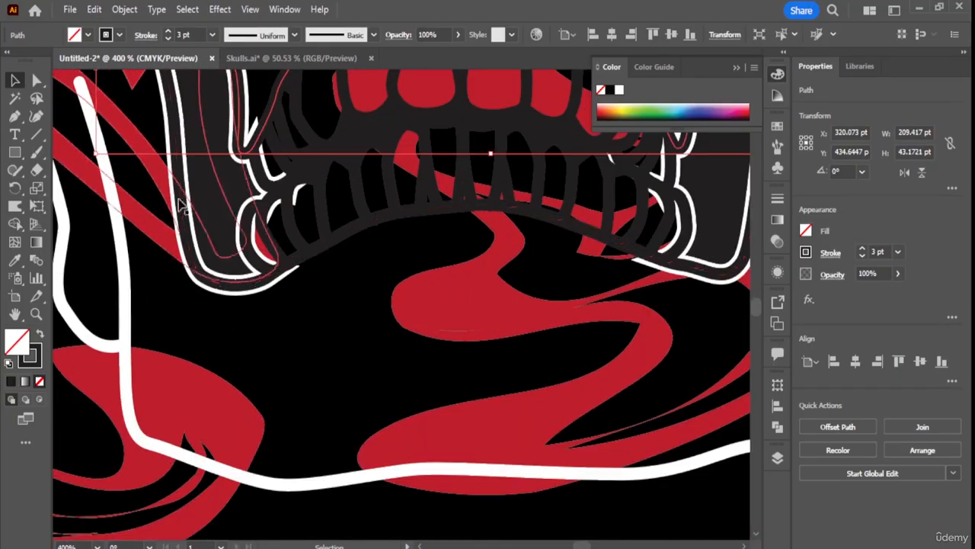
left_click(279, 200)
left_click(303, 166)
left_click_drag(328, 162, 346, 143)
left_click(281, 119)
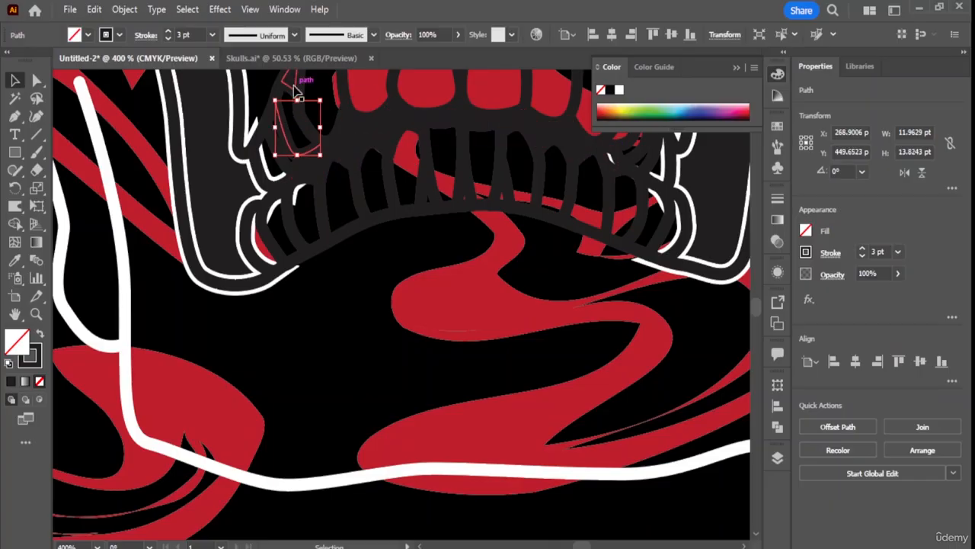
left_click(295, 92)
left_click_drag(276, 96, 279, 106)
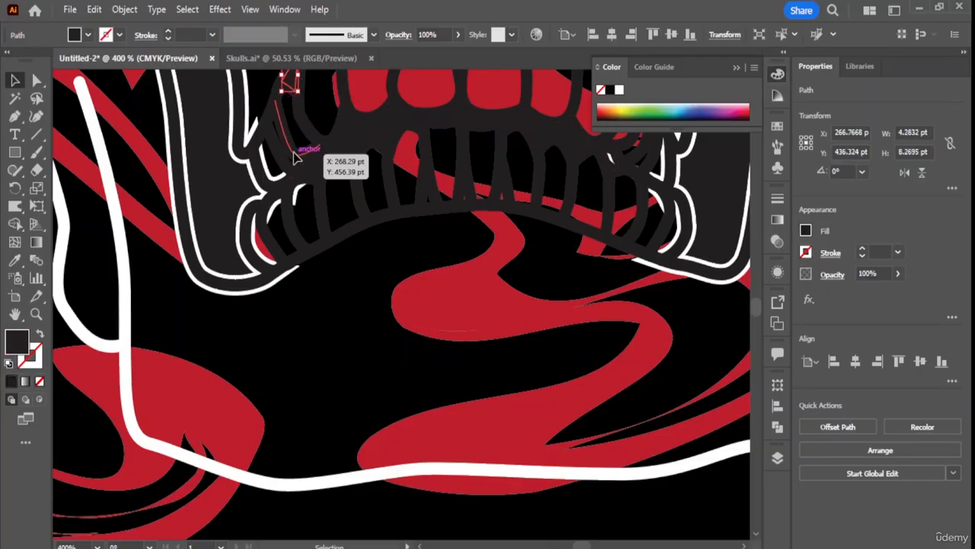
left_click(315, 150)
Apply a white stroke to the upper tooth-row outline, the lower-left teeth and the curved lower jaw line, dismissing the Windows Update notification.
left_click(337, 139)
scroll(335, 140, "up", 2)
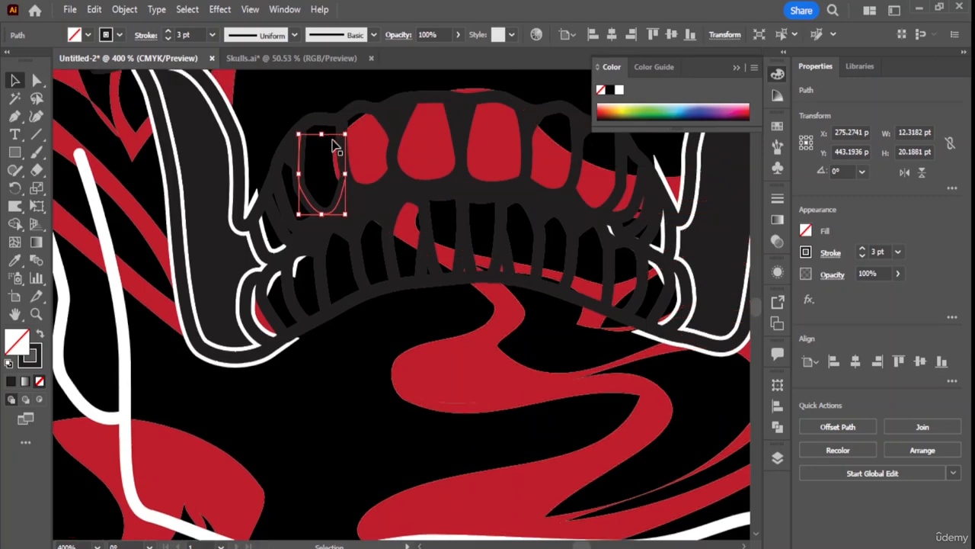
left_click(406, 200, "shift")
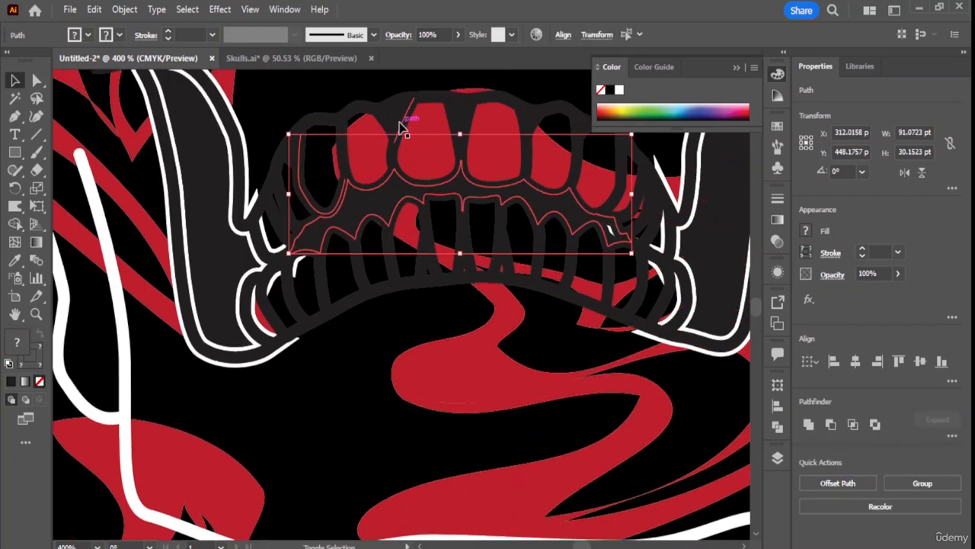
left_click(339, 125, "shift")
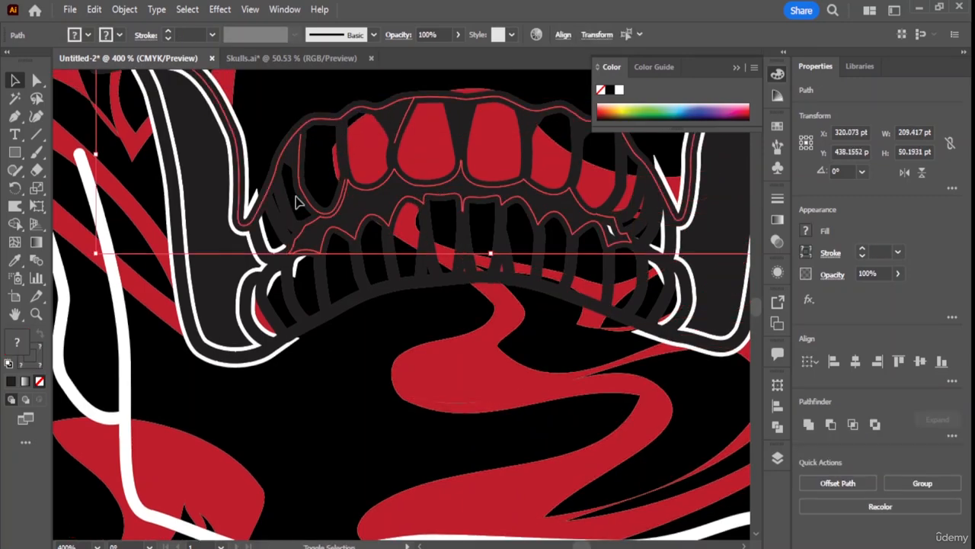
left_click(282, 289, "shift")
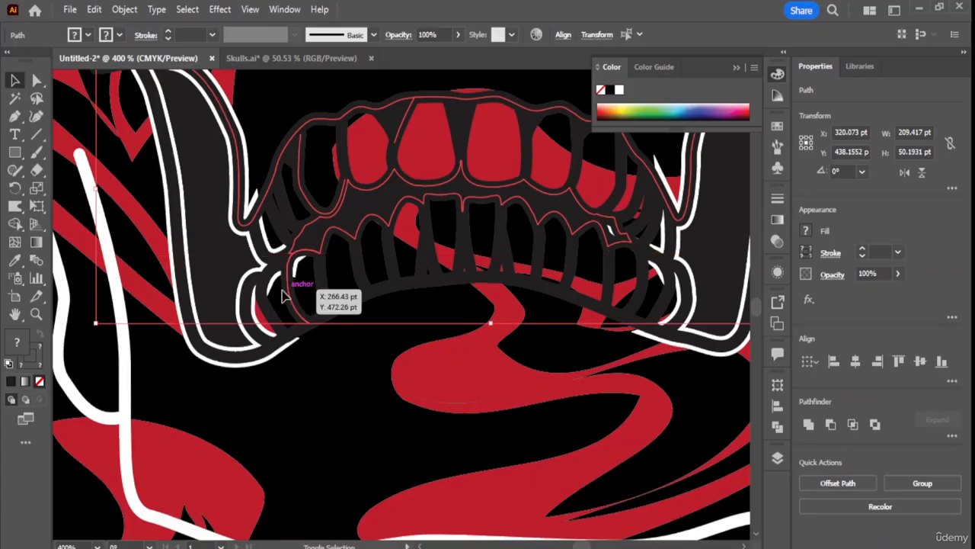
left_click(262, 297, "shift")
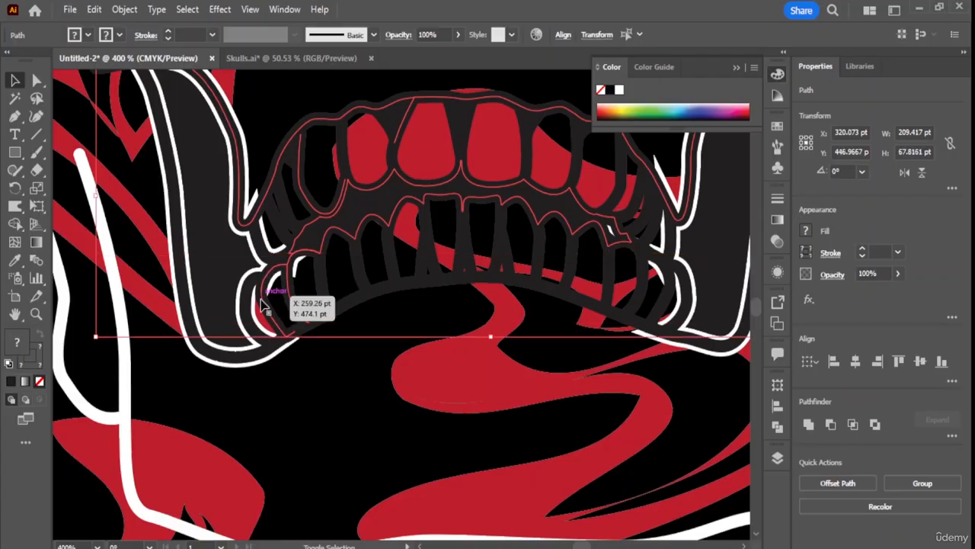
left_click(325, 318, "shift")
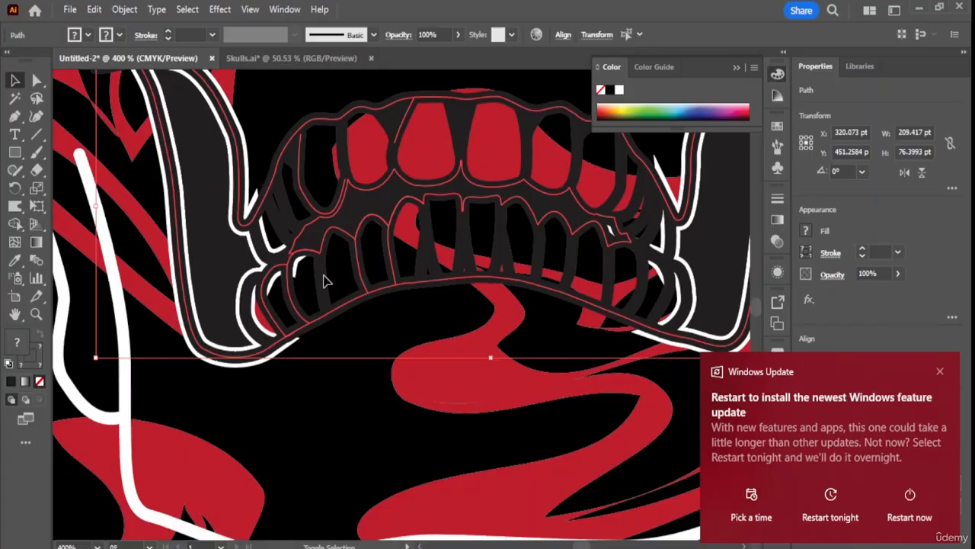
left_click(940, 371)
left_click(806, 252)
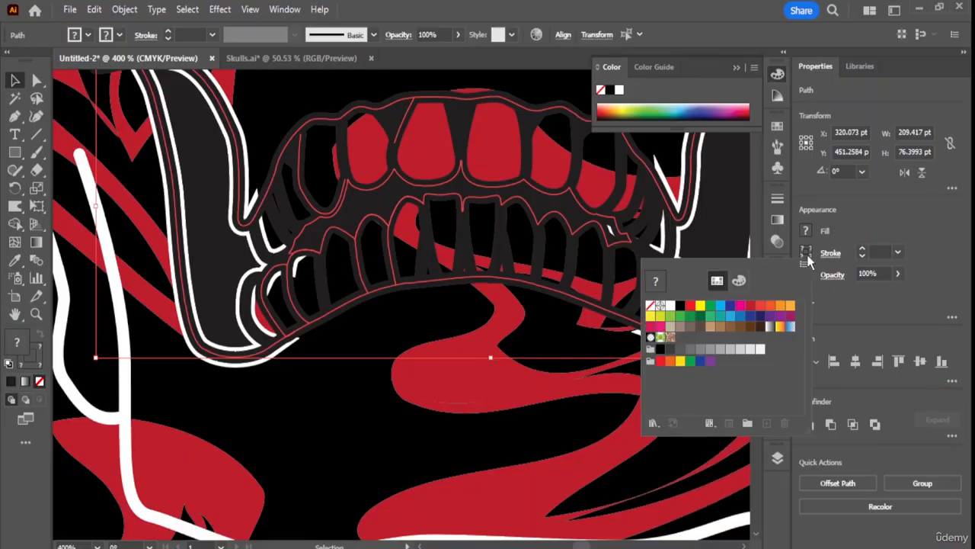
left_click(672, 307)
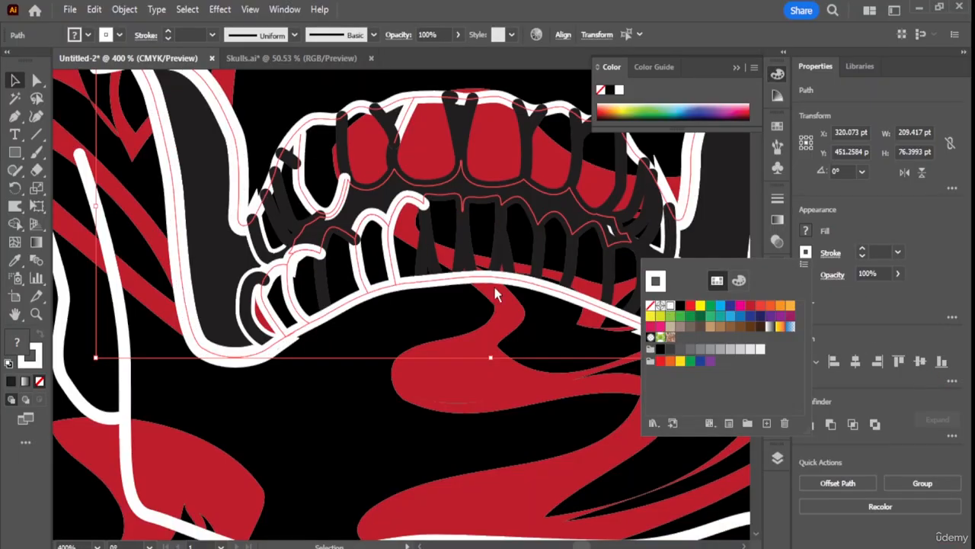
Apply a white stroke to the dark outlines of the lower teeth from the two front teeth to the right end of the row.
left_click(344, 221)
left_click(500, 188)
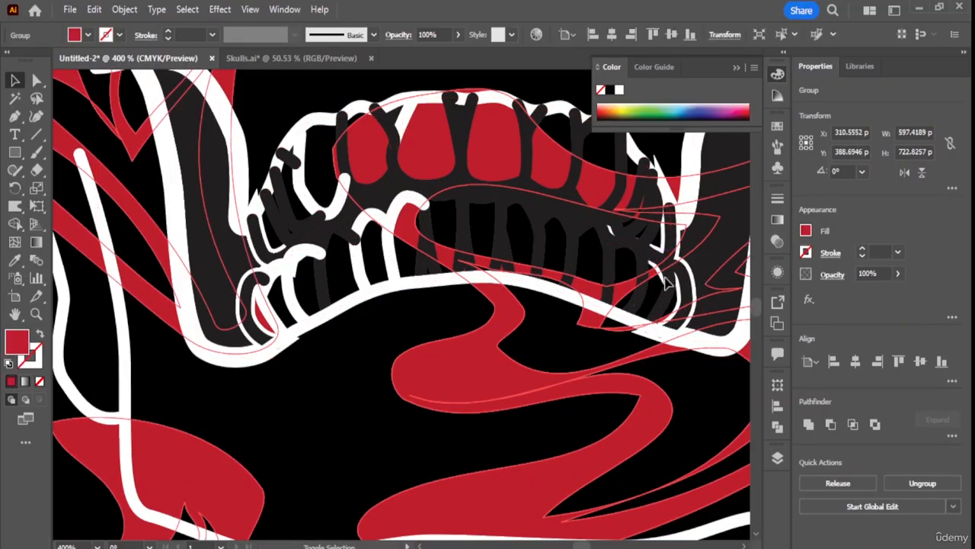
left_click(666, 277, "shift")
left_click(641, 274, "shift")
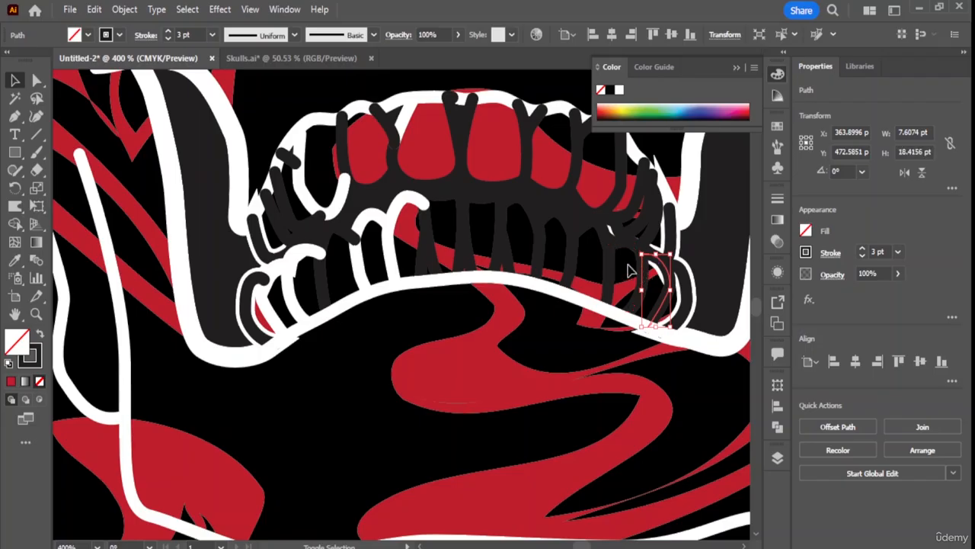
left_click(587, 263, "shift")
left_click(554, 258, "shift")
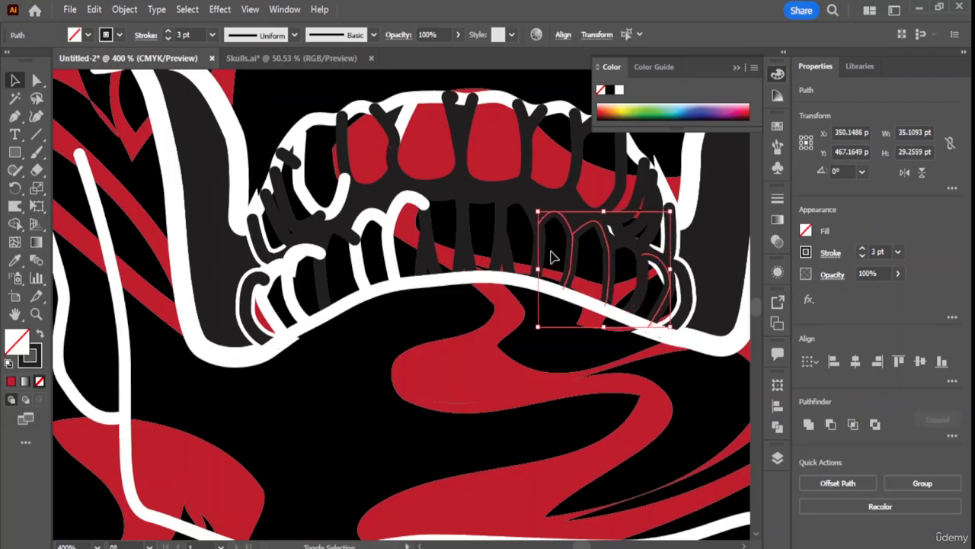
left_click(505, 254, "shift")
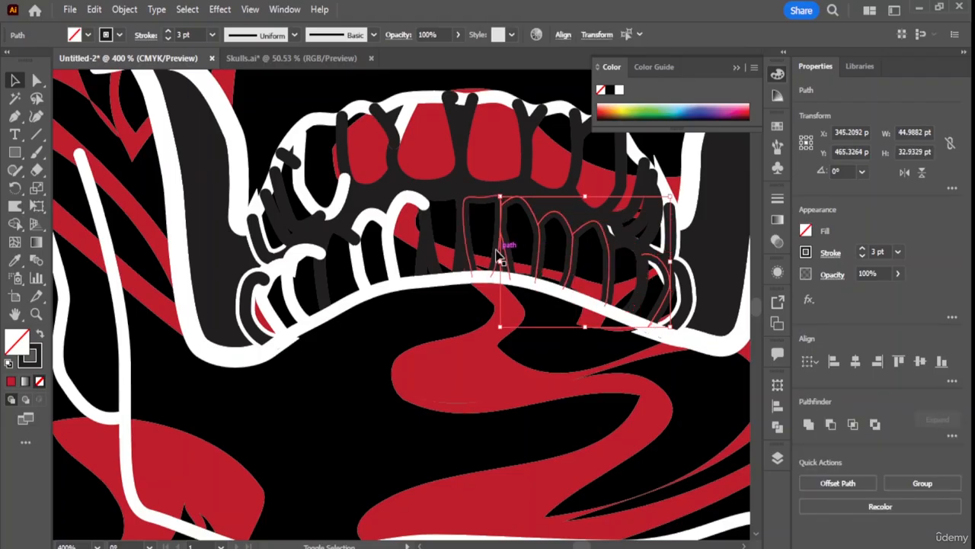
left_click(471, 256, "shift")
left_click(423, 252, "shift")
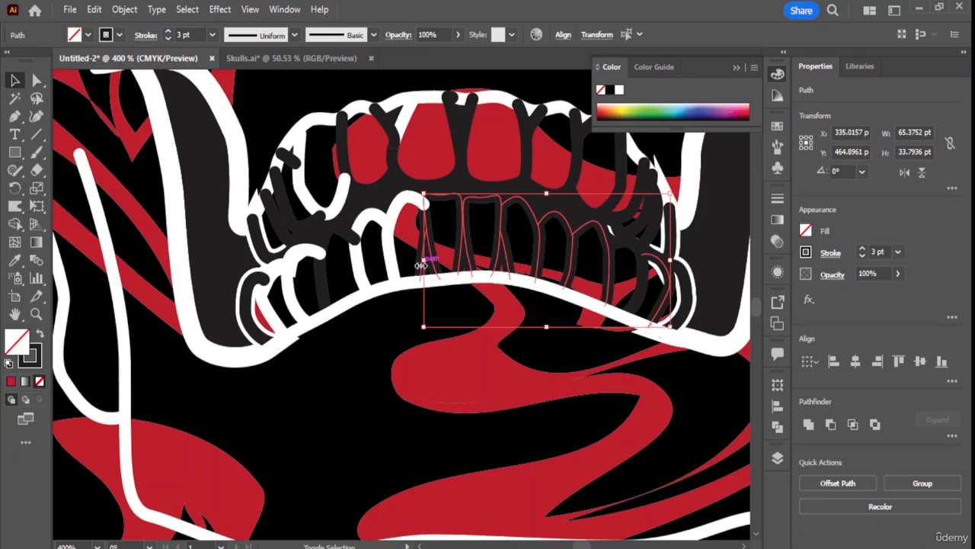
left_click(805, 256)
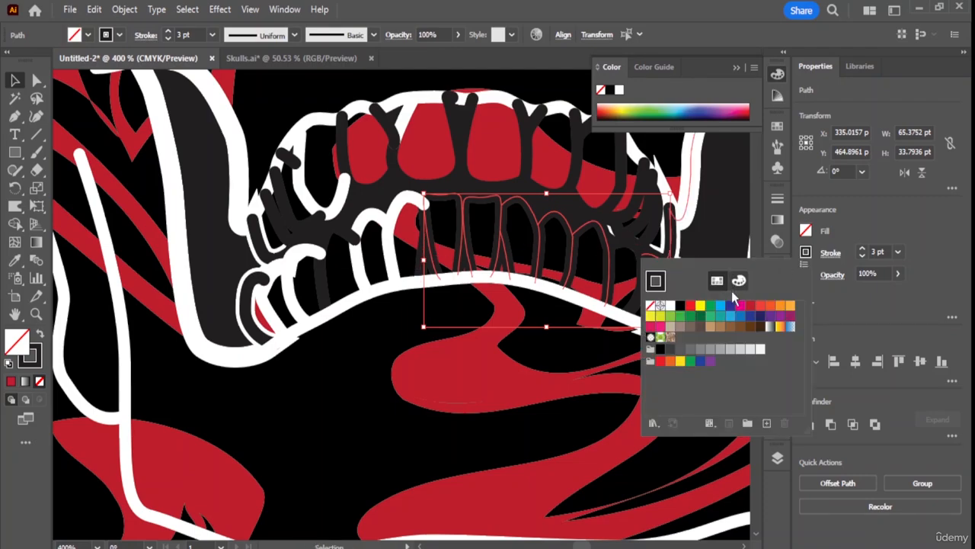
left_click(670, 305)
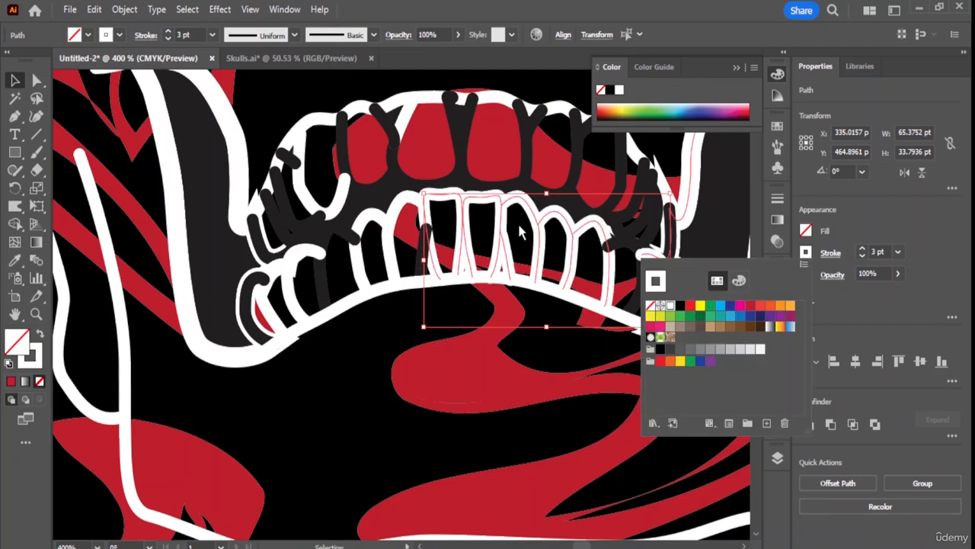
Apply a white stroke to the remaining dark line just left of the lower front teeth.
left_click(343, 238)
left_click(348, 206, "shift")
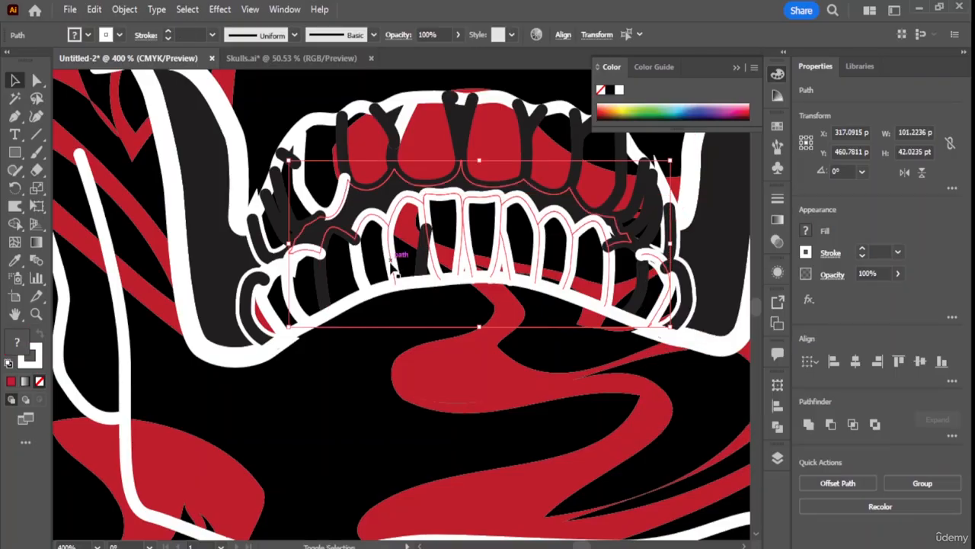
left_click(806, 252)
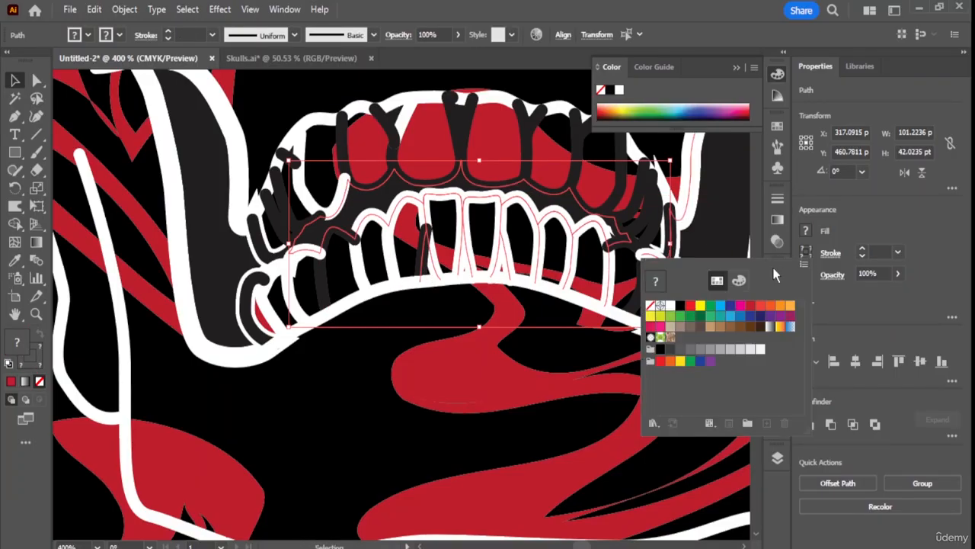
left_click(671, 306)
Clear the current selection and apply a white stroke to the dark outline of the remaining lower-left tooth.
left_click(326, 284)
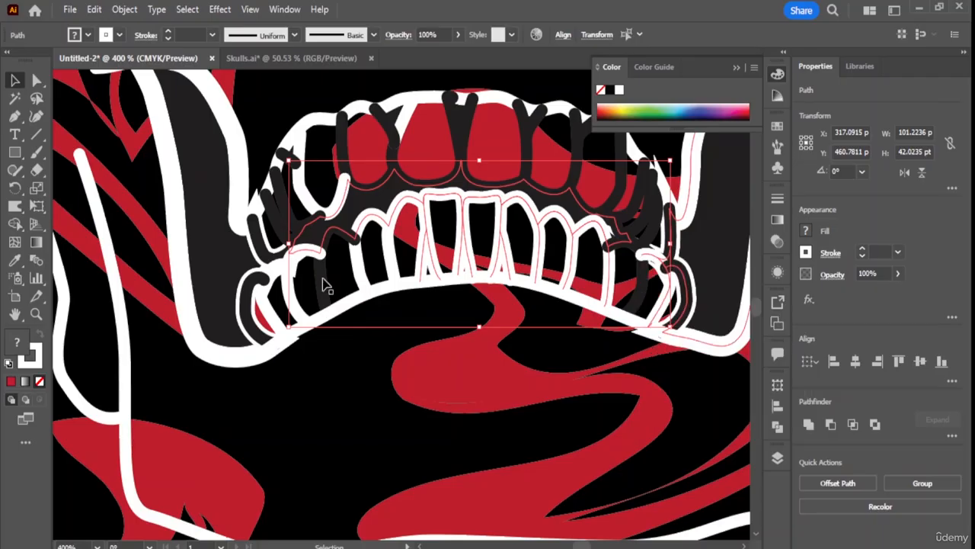
left_click(806, 252)
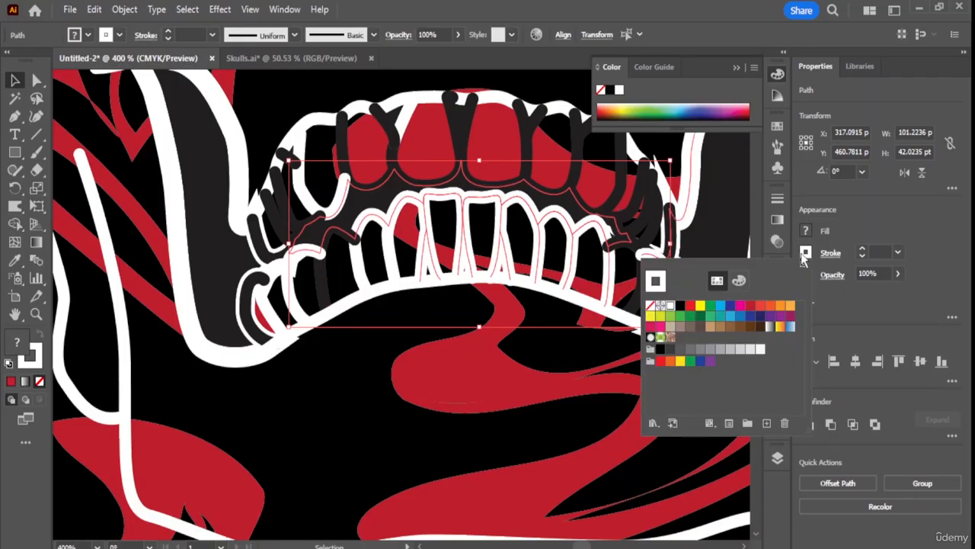
left_click(445, 270)
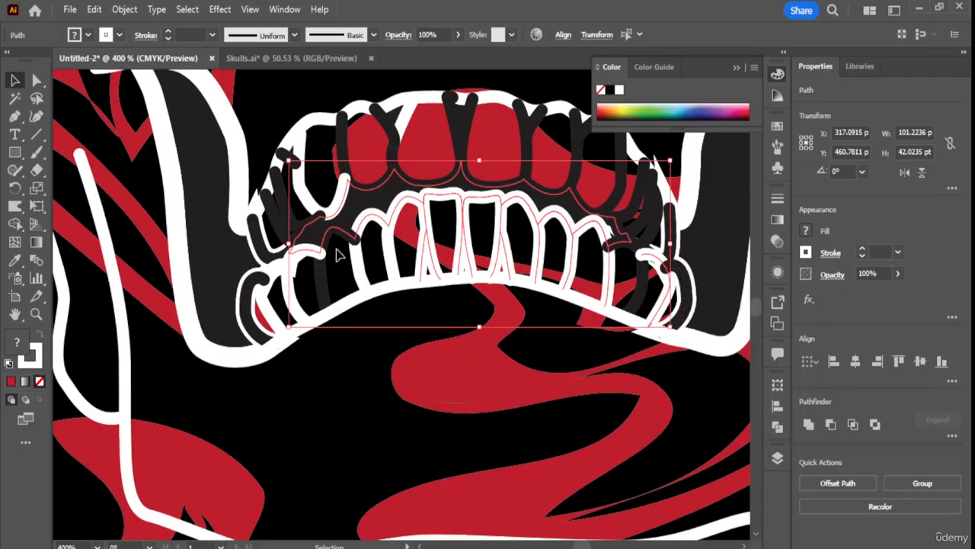
left_click(413, 117)
left_click(373, 93)
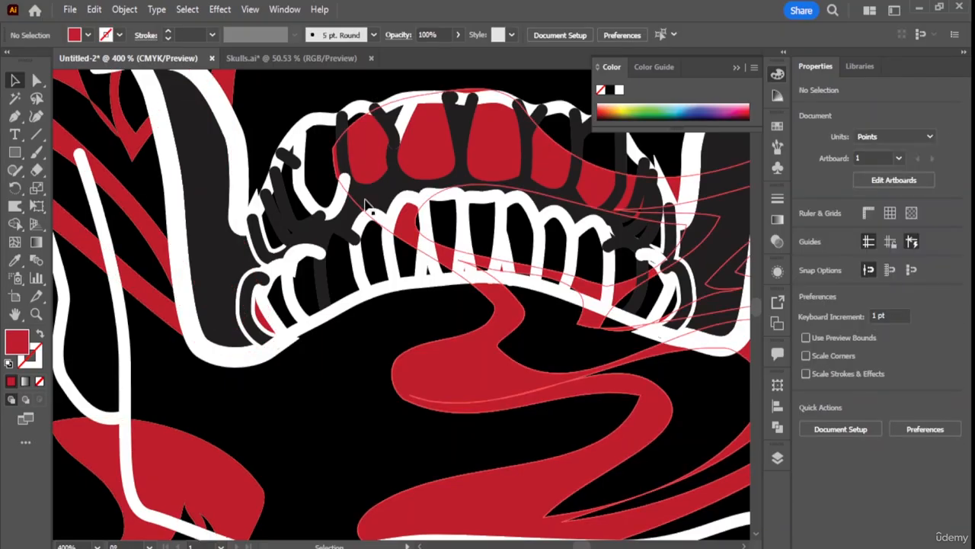
left_click(320, 288)
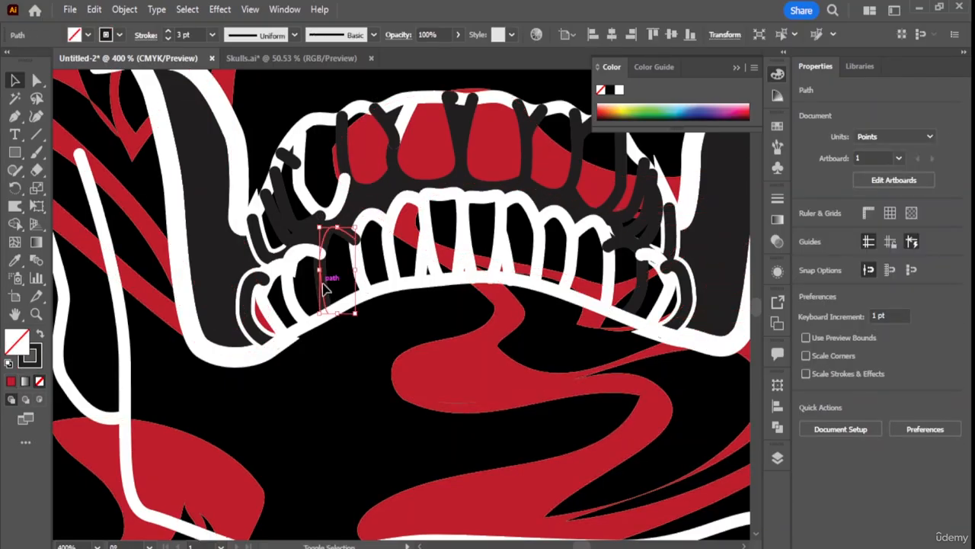
left_click(805, 252)
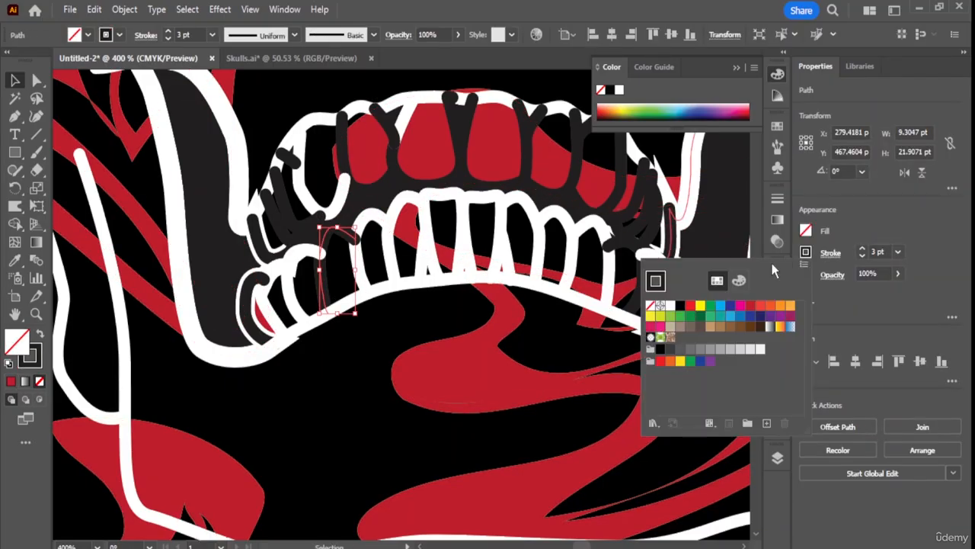
left_click(669, 307)
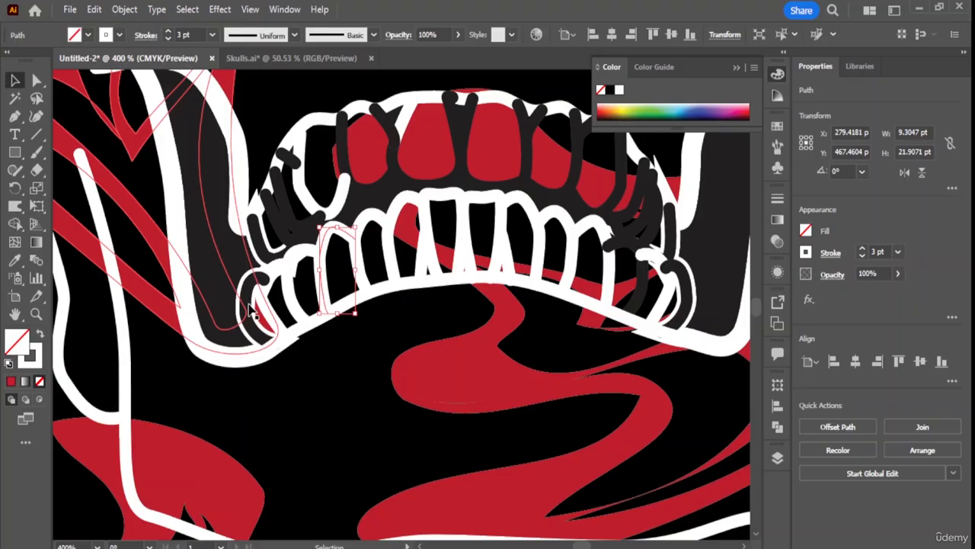
Apply a white stroke to the dark curve of the outermost lower-left tooth.
left_click(252, 308)
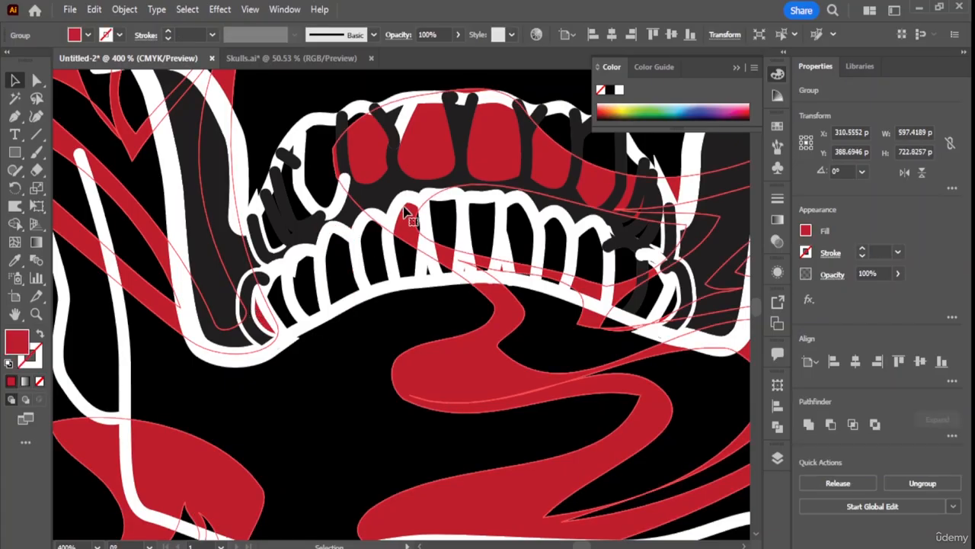
left_click(257, 308)
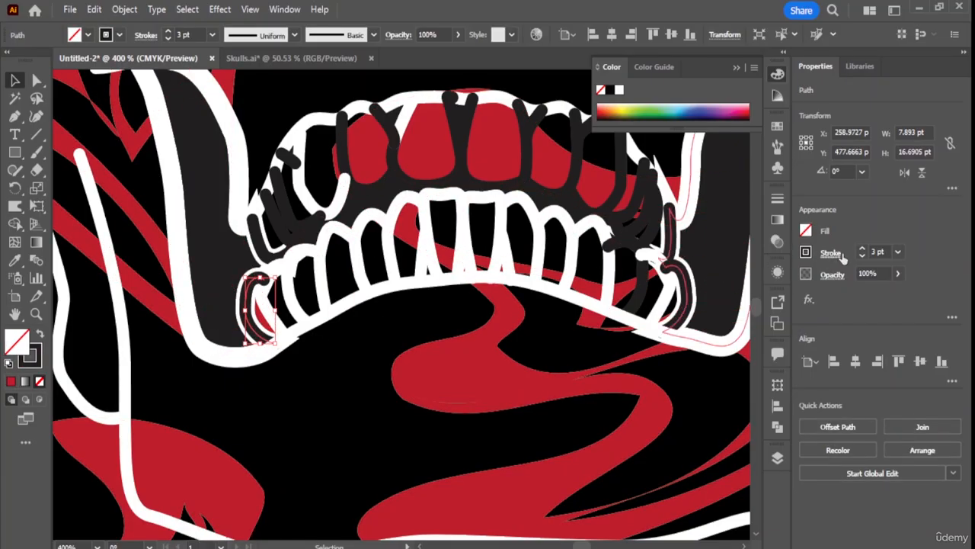
left_click(806, 254)
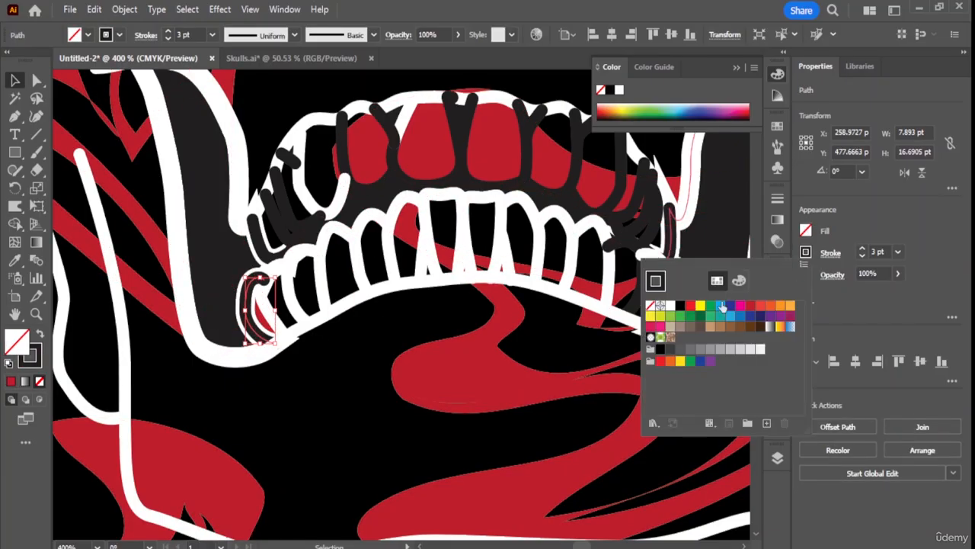
left_click(669, 307)
Apply a white stroke to the dark outlines of the upper teeth from the far-left teeth to the right end, and clear the selection.
left_click(371, 183)
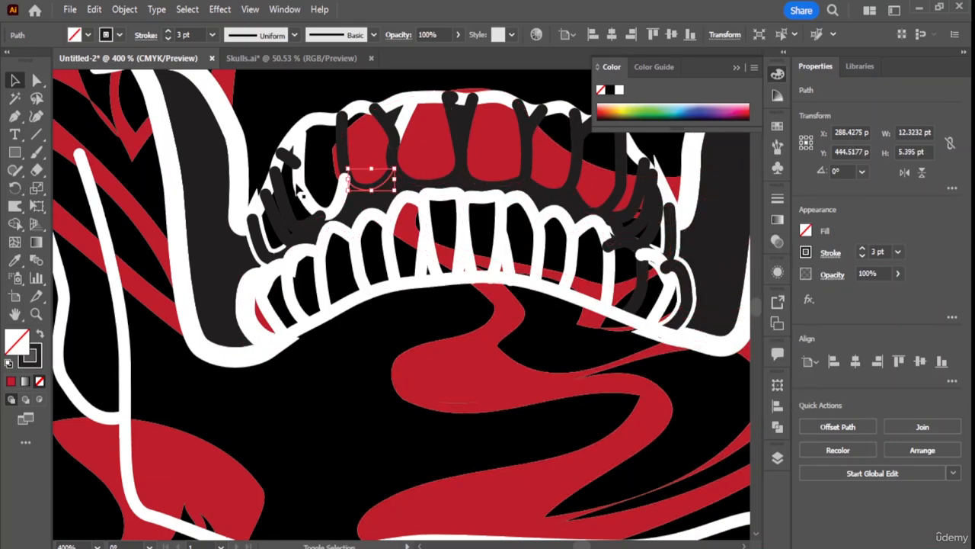
left_click(278, 225, "shift")
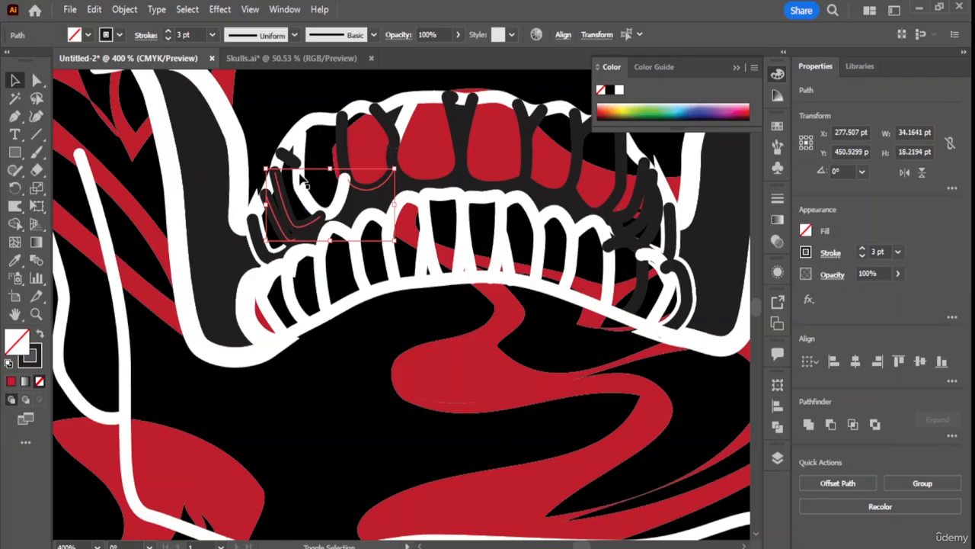
left_click(288, 161, "shift")
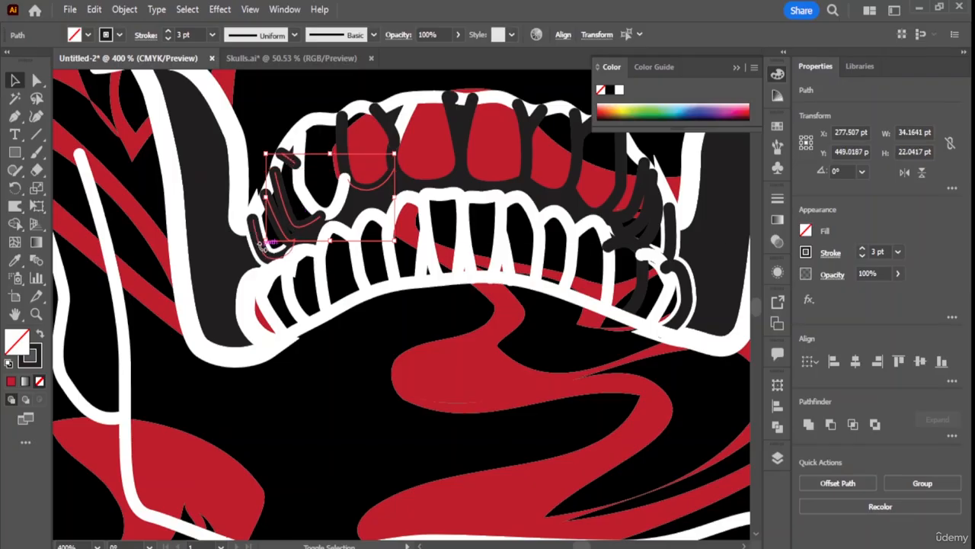
left_click(379, 187, "shift")
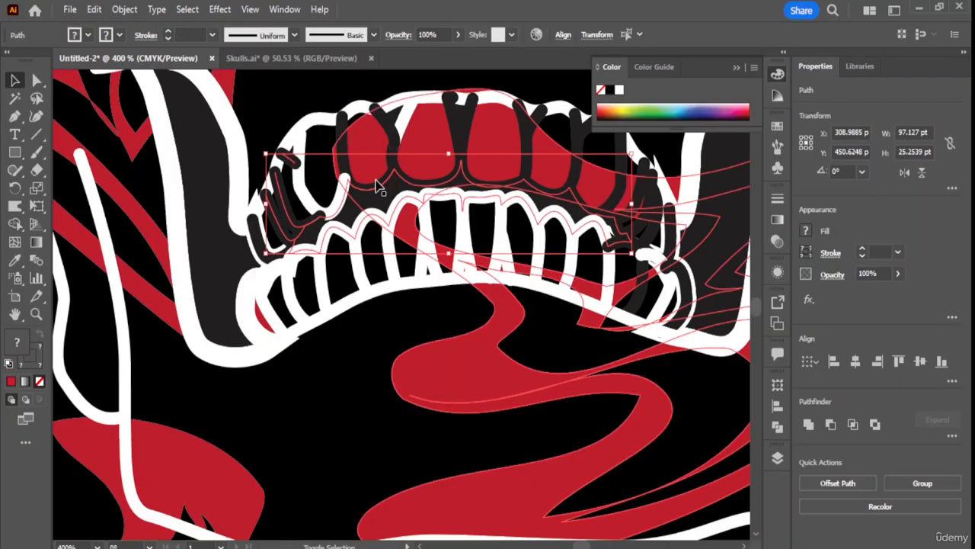
left_click(367, 185, "shift")
left_click(344, 127, "shift")
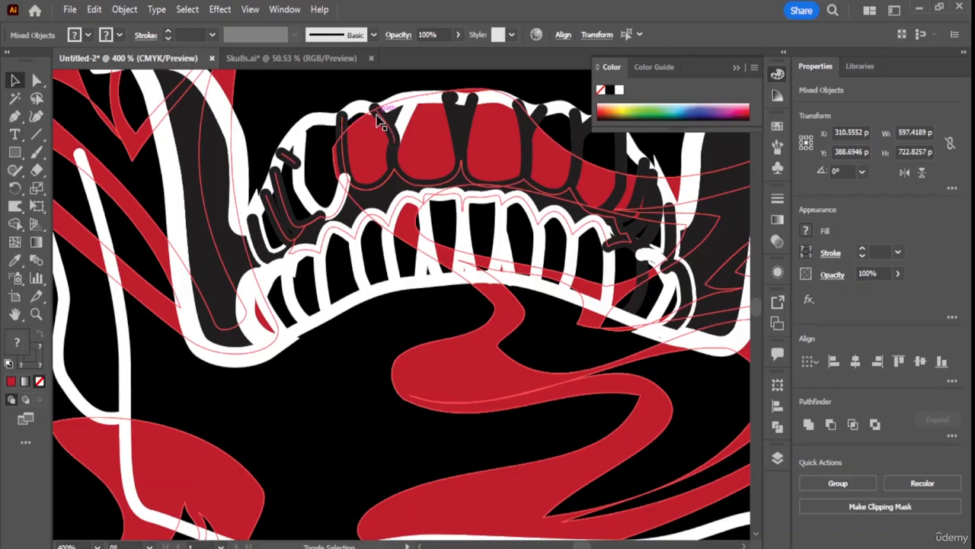
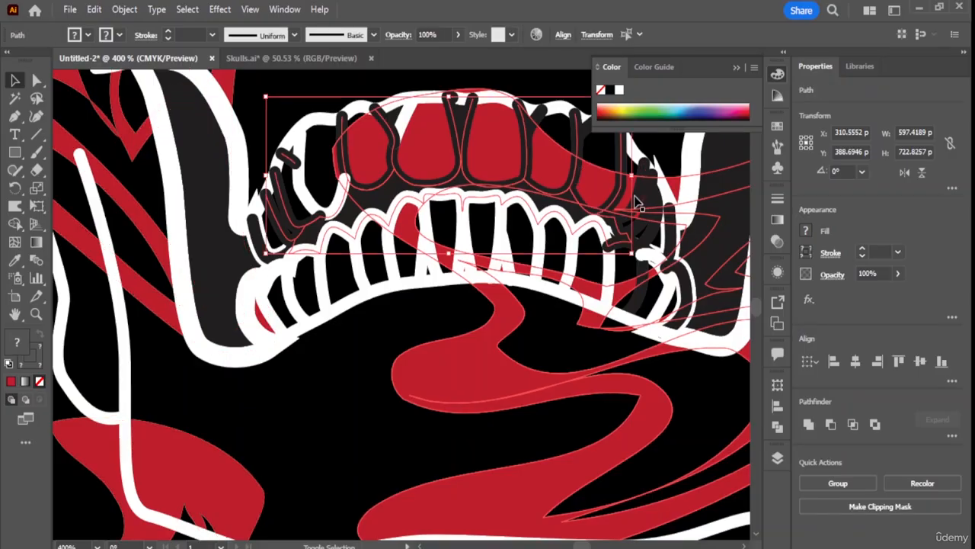
left_click(651, 218)
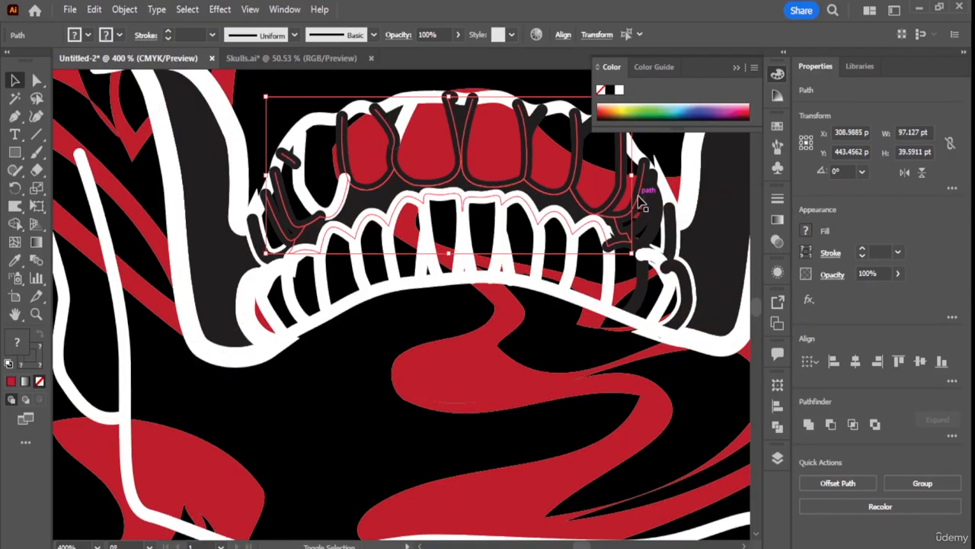
left_click(652, 237, "shift")
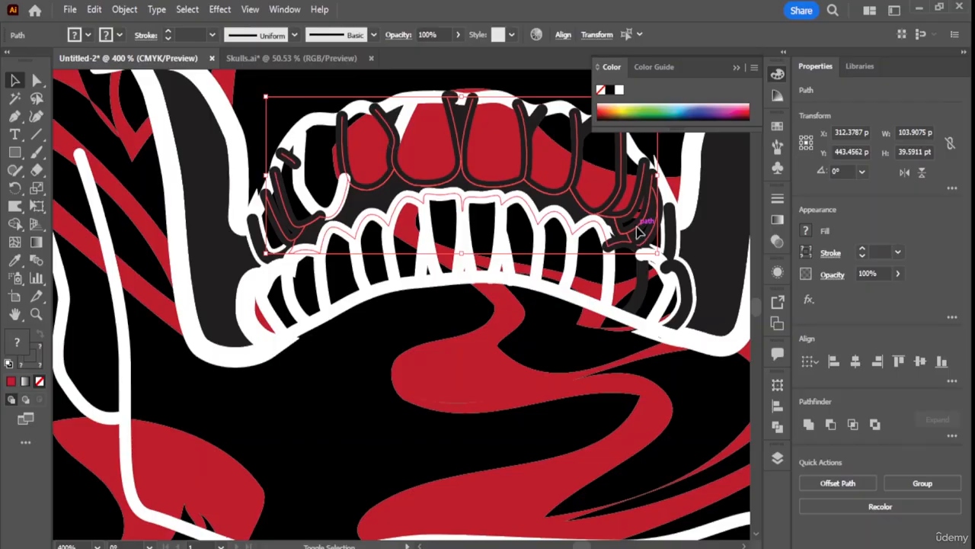
left_click(808, 252)
left_click(672, 306)
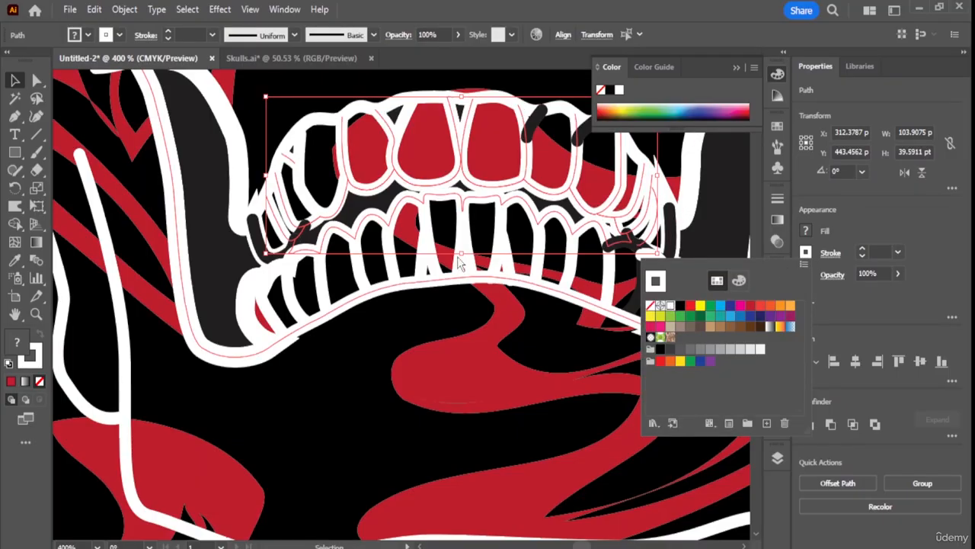
left_click(359, 218)
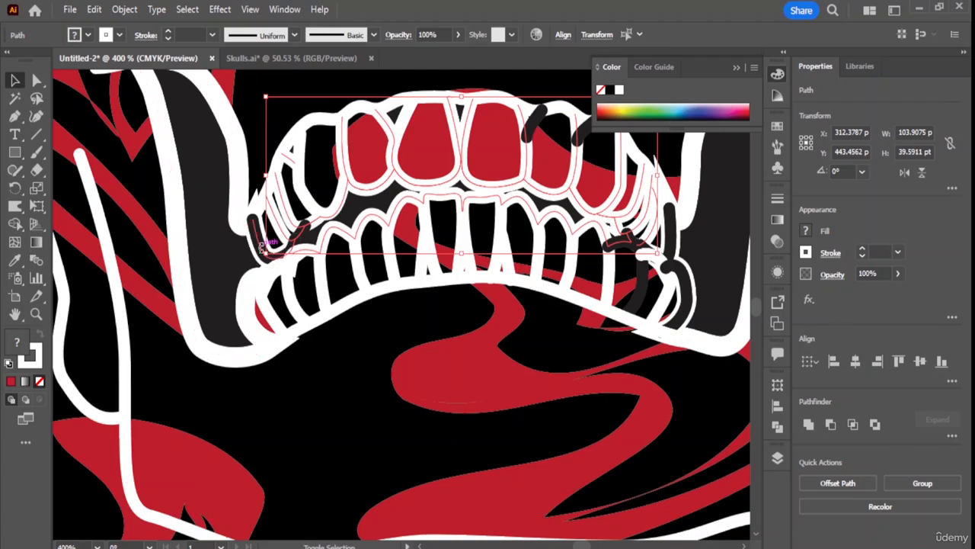
key("ctrl+shift+a")
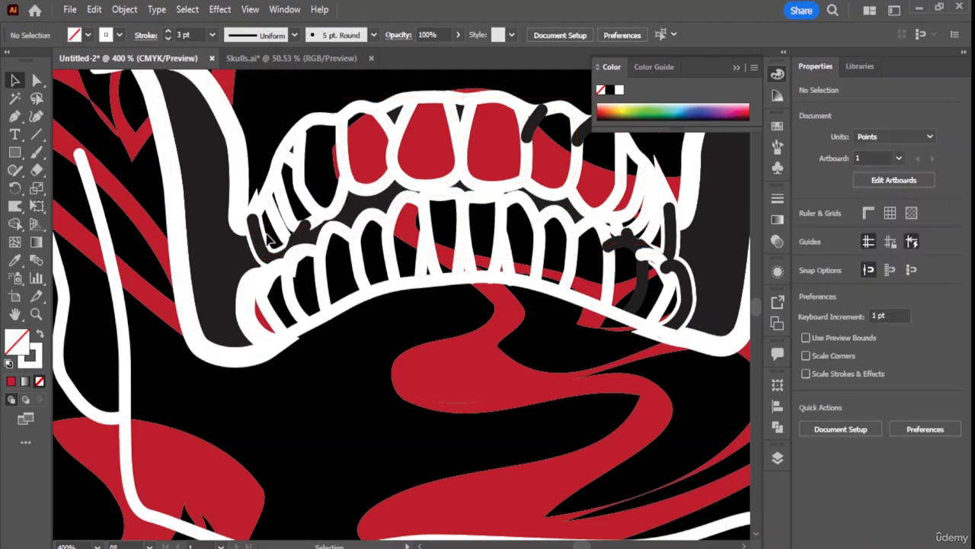
Change the strokes of the two dark paths at the left end of the skull's teeth to white.
left_click(265, 245)
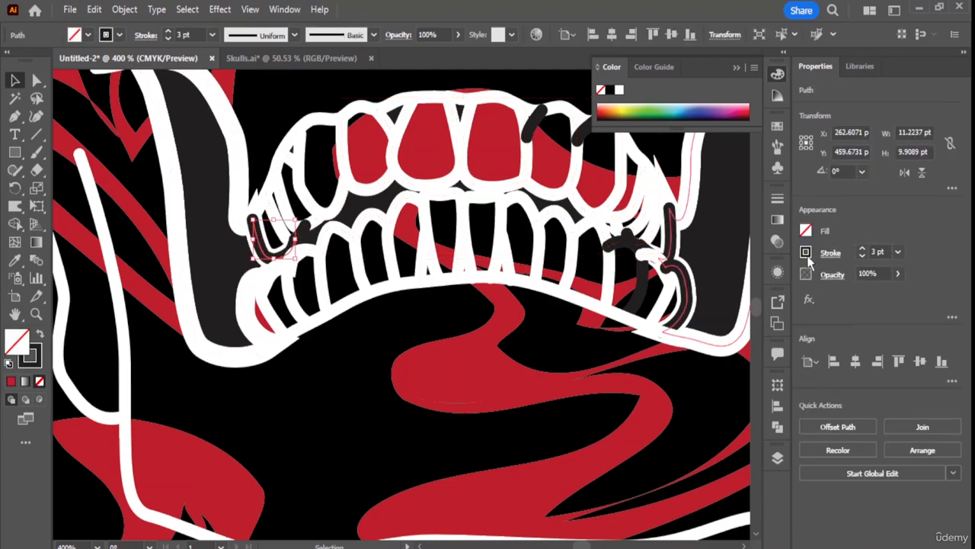
left_click(806, 252)
left_click(670, 307)
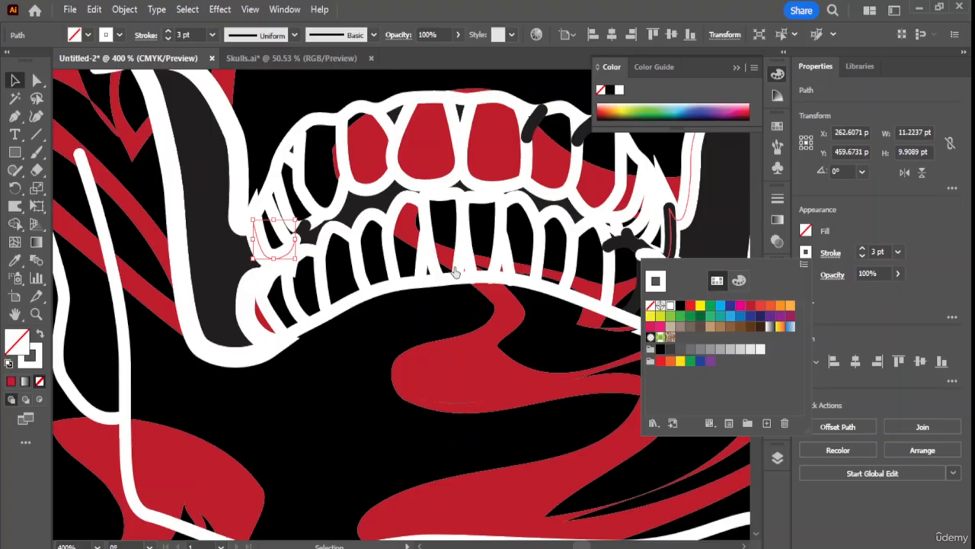
left_click(304, 230)
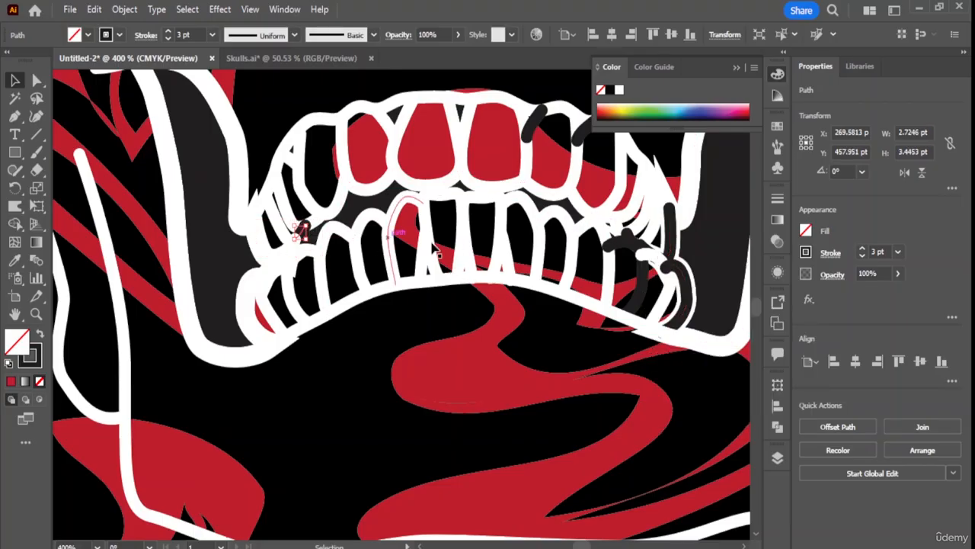
left_click(806, 252)
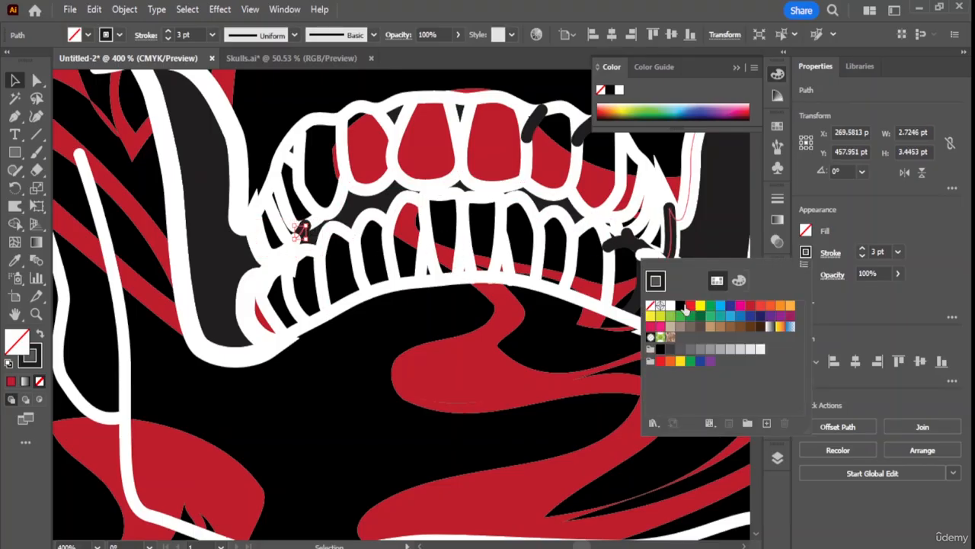
left_click(683, 305)
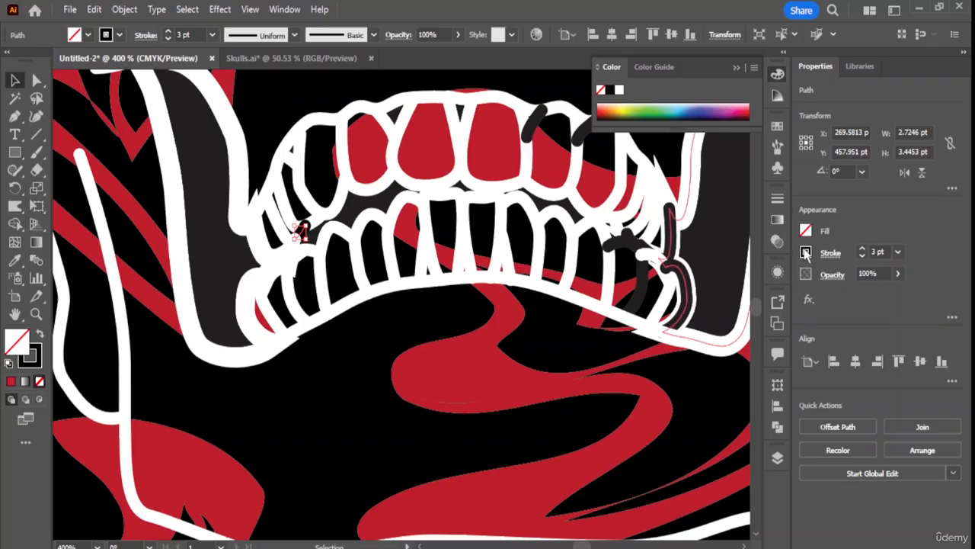
left_click(806, 253)
left_click(671, 307)
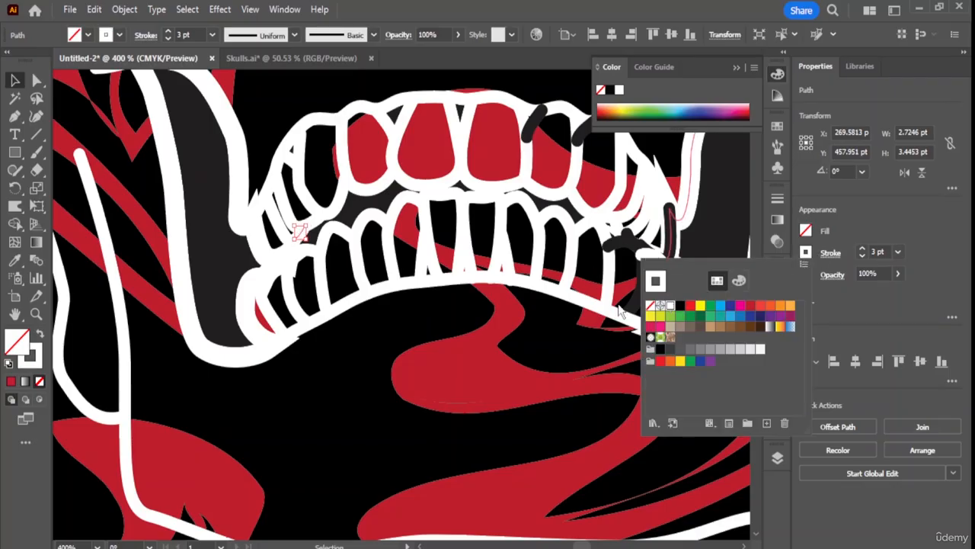
Change the strokes of the two dark paths on the upper-right teeth to white.
left_click(533, 126)
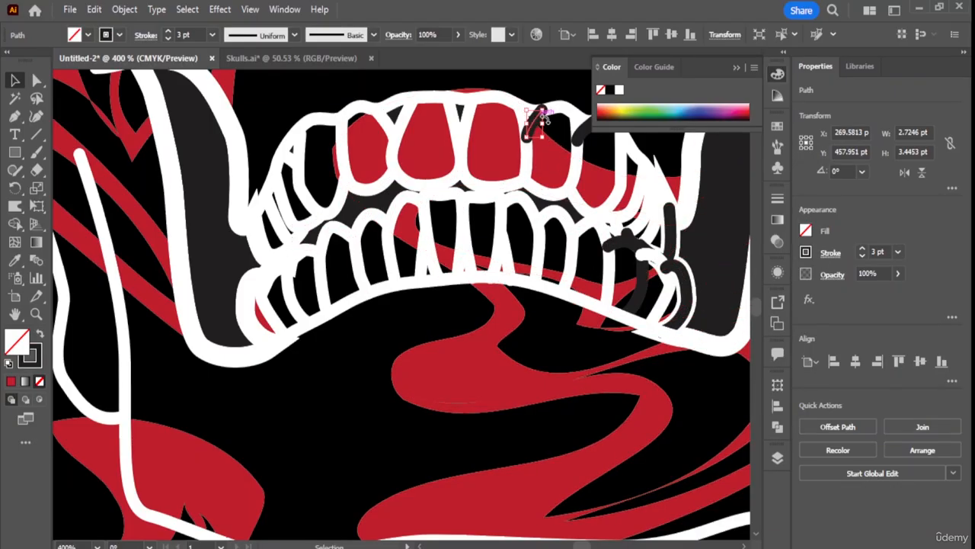
left_click(585, 138, "shift")
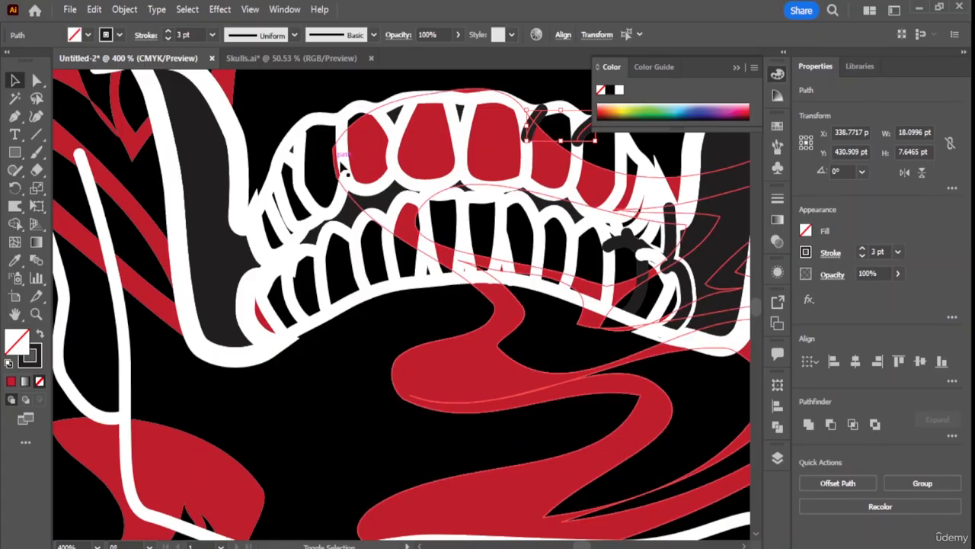
left_click(675, 248, "shift")
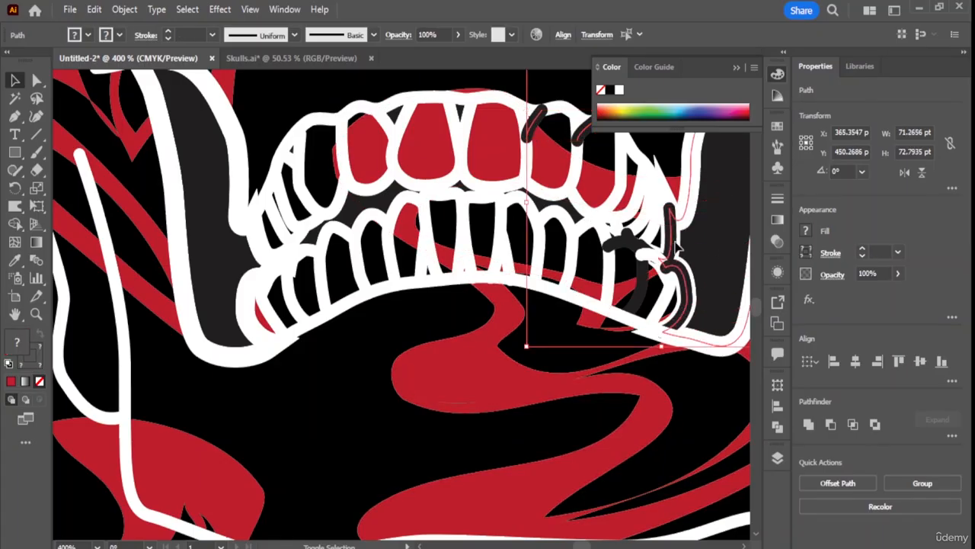
left_click(799, 251)
left_click(670, 306)
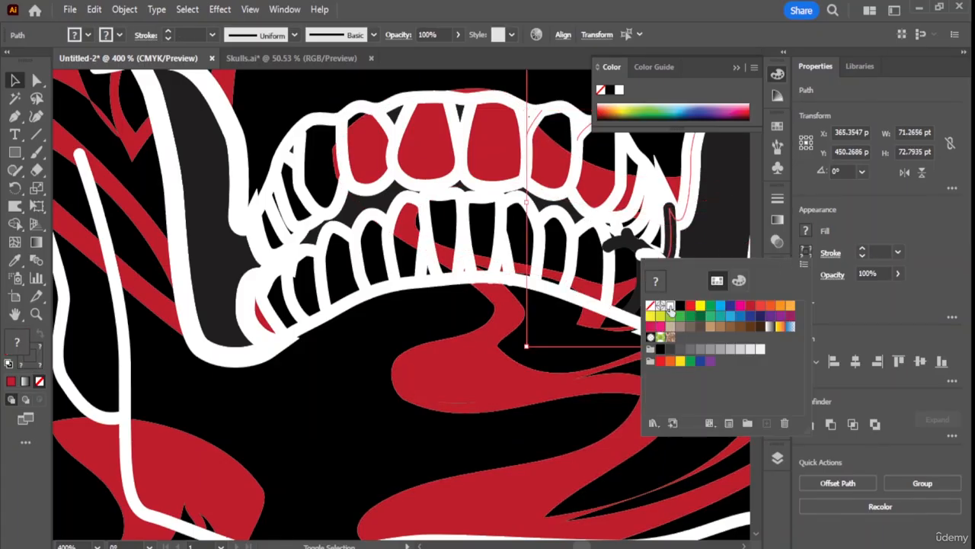
left_click(701, 217)
left_click(708, 272)
left_click(689, 293)
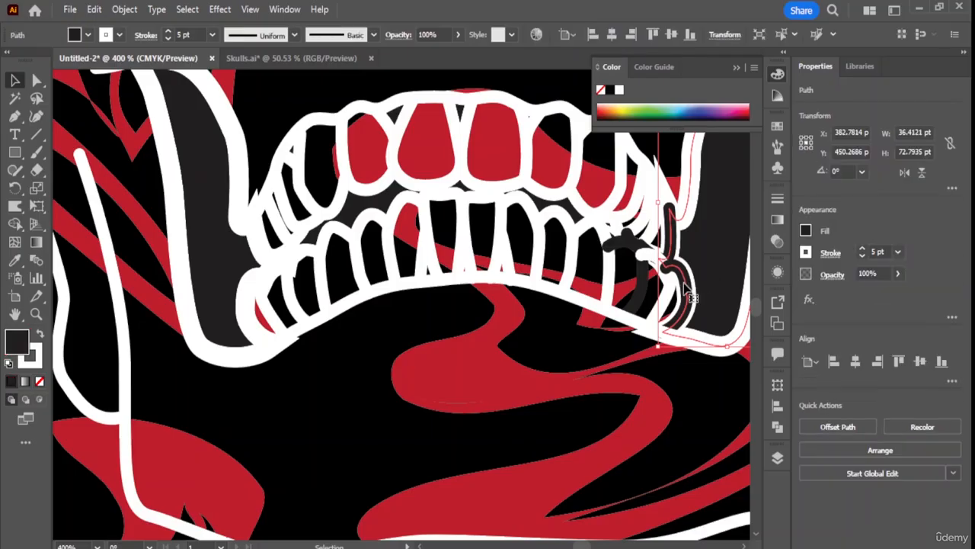
Change the stroke of the dark arched tooth outline near the right end of the lower row to white.
left_click(632, 243)
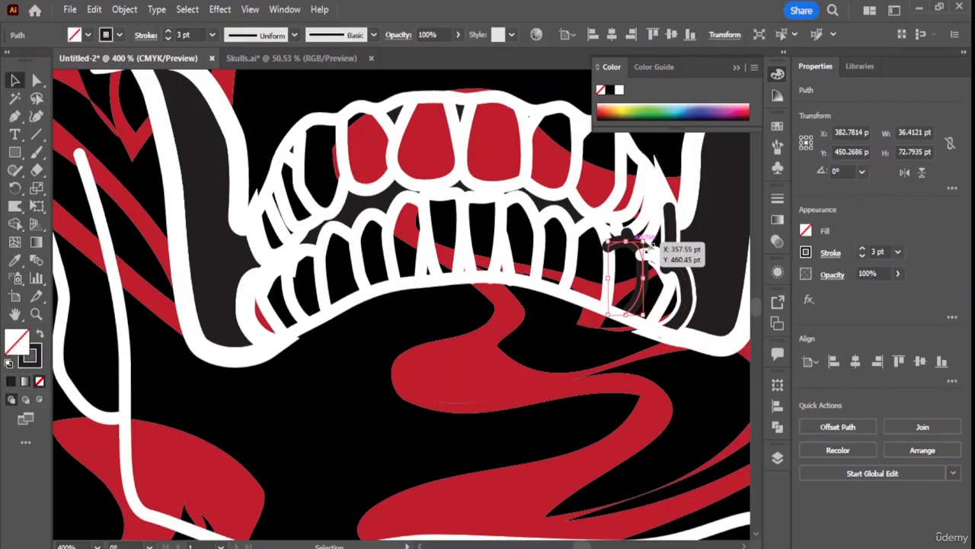
left_click(805, 253)
left_click(671, 306)
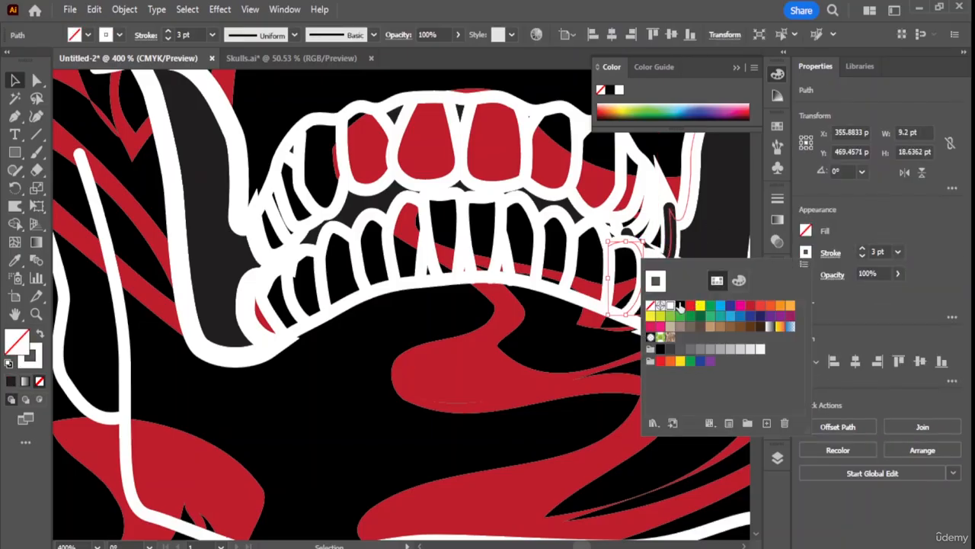
left_click(682, 237)
left_click(671, 238)
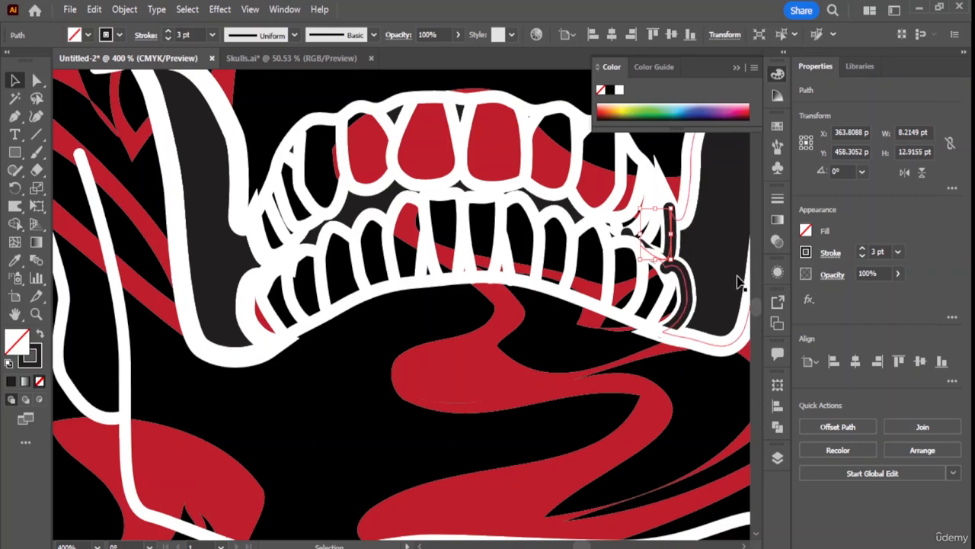
left_click(703, 374)
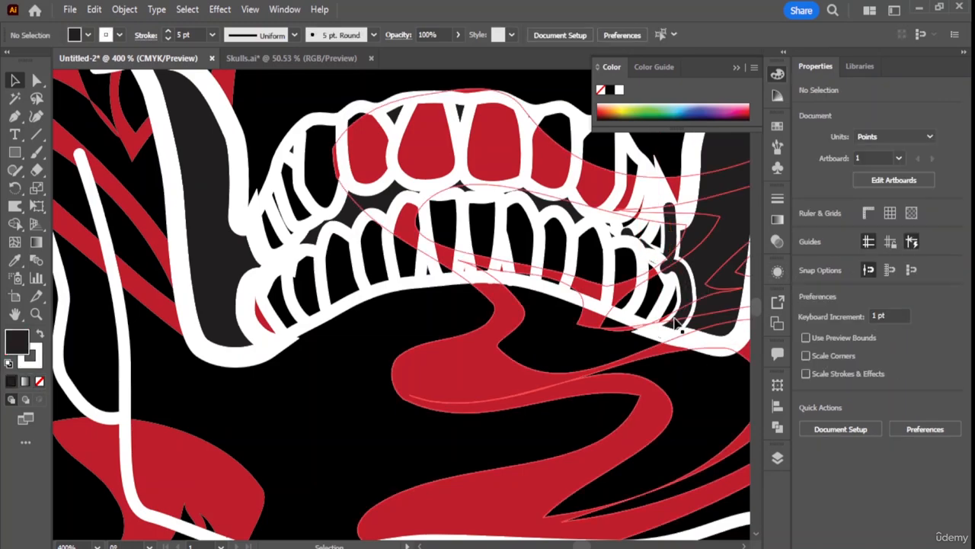
Recolor the curved dark path beside the right jaw and the dark vertical path above it with white strokes.
left_click(675, 325)
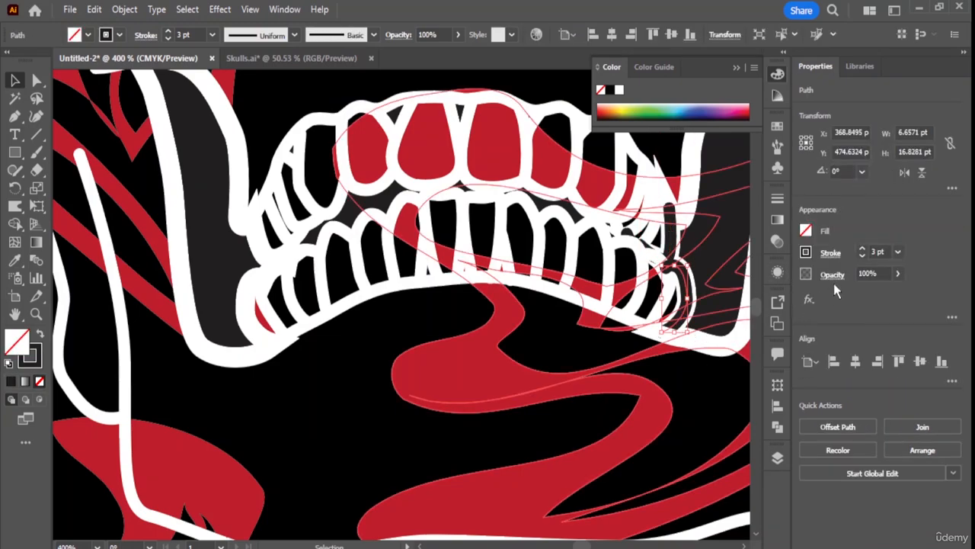
left_click(807, 256)
left_click(672, 308)
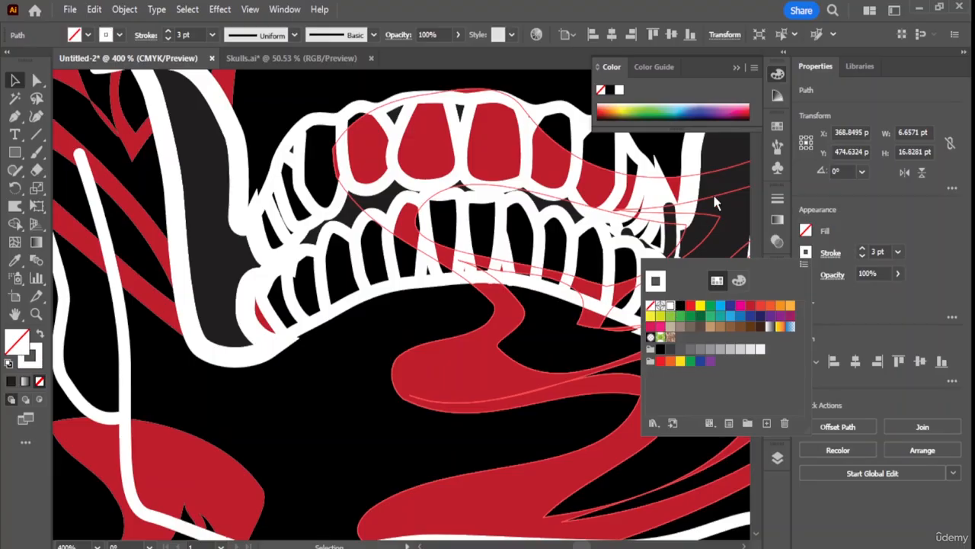
left_click(671, 228)
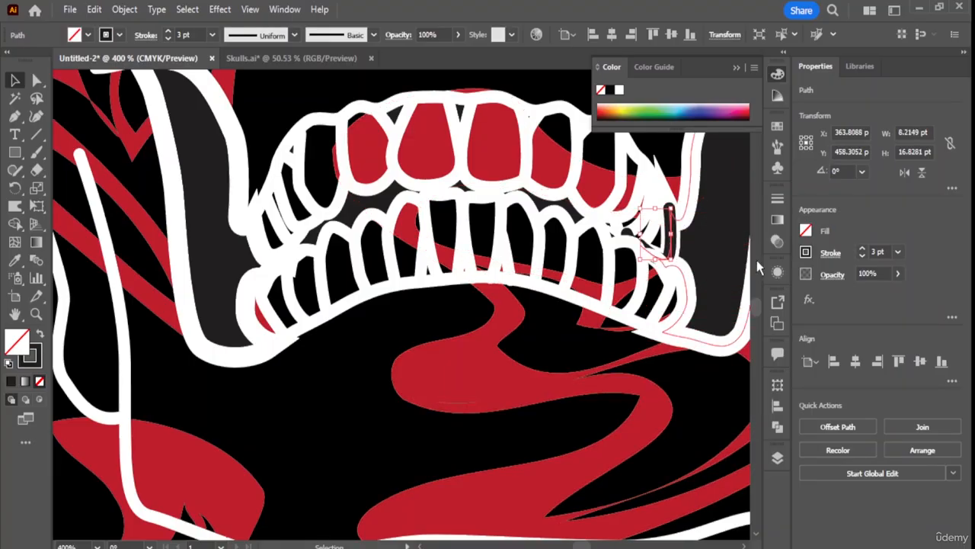
left_click(805, 254)
left_click(672, 307)
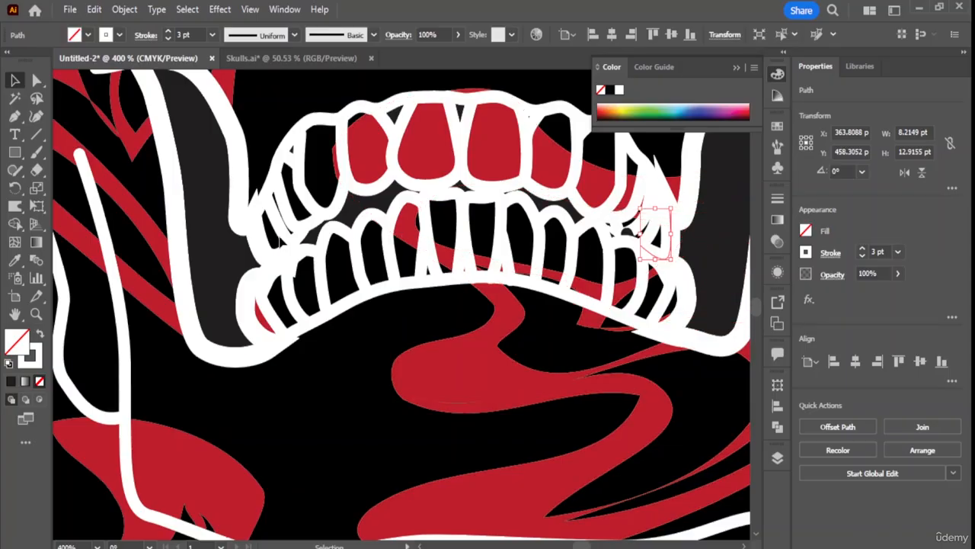
Try to set the stroke of the dark shape between the upper and lower teeth to black.
left_click(354, 212)
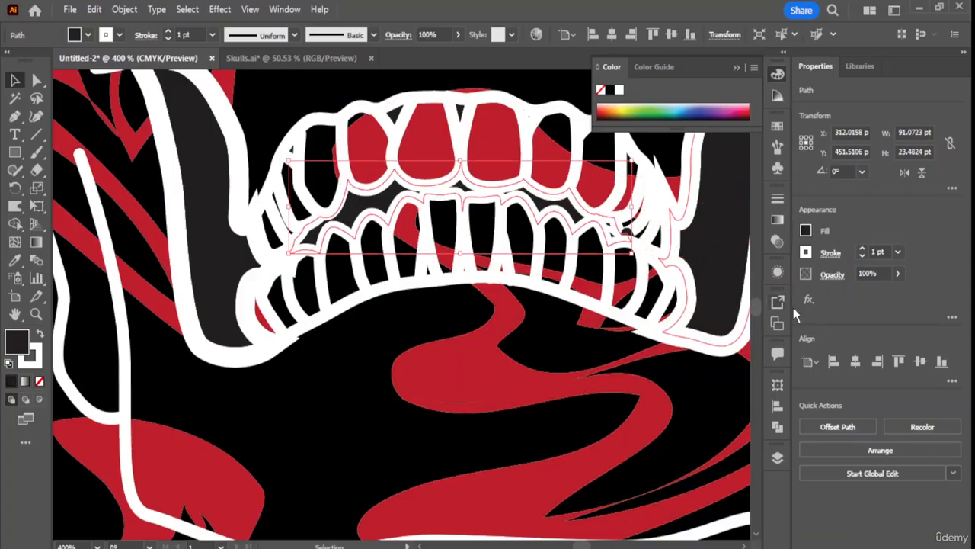
left_click(805, 252)
left_click(680, 306)
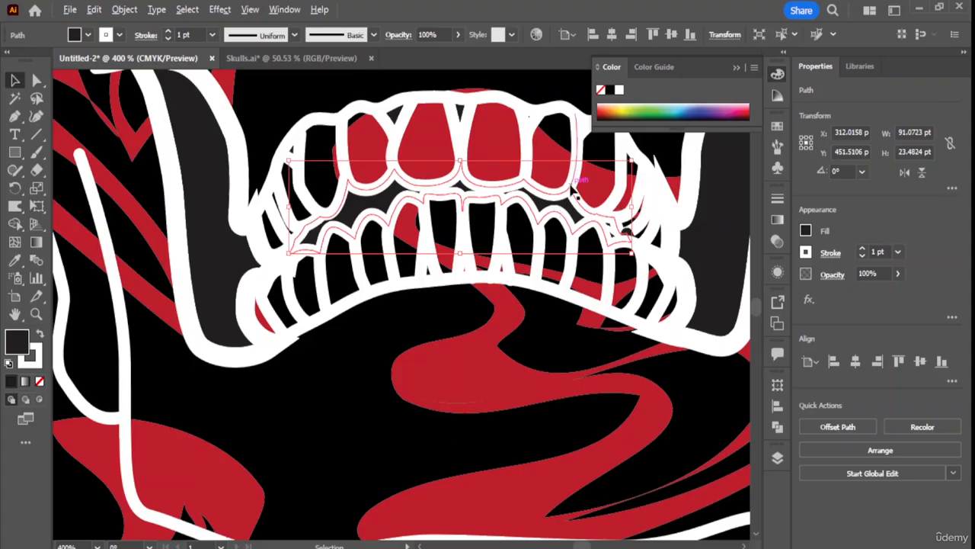
Set the stroke of the skull's dark nose outline to white.
key("ctrl+1")
scroll(585, 183, "down", 2)
left_click(314, 191)
scroll(597, 206, "up", 5)
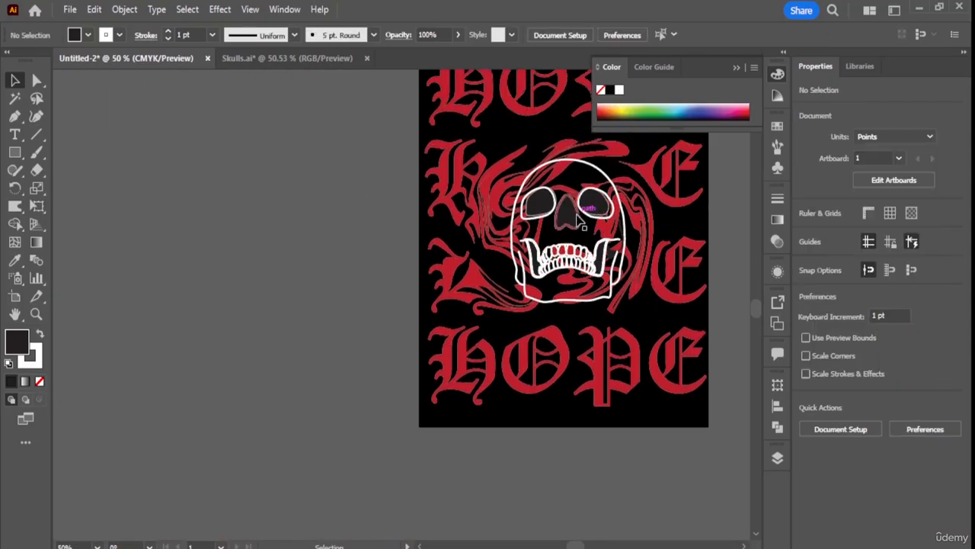
scroll(606, 305, "up", 4)
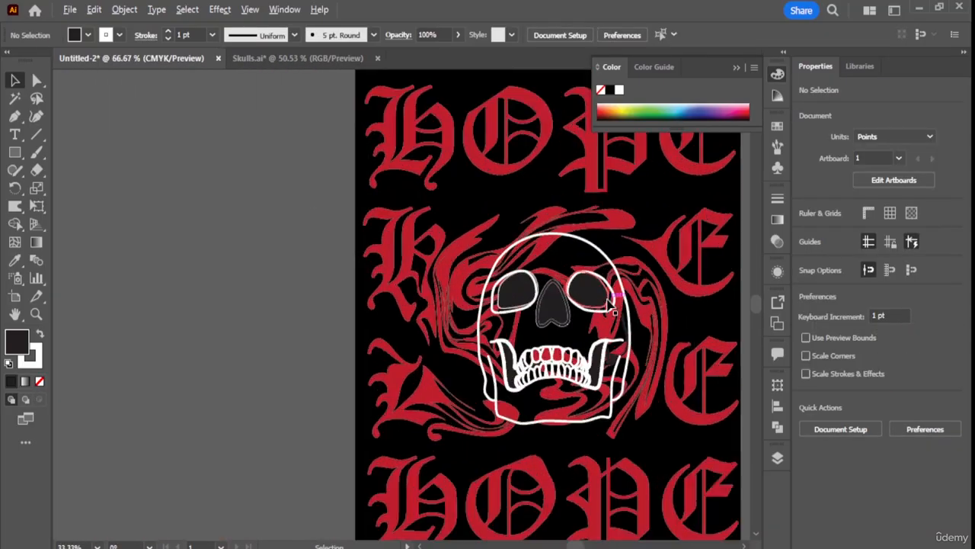
scroll(548, 306, "down", 1)
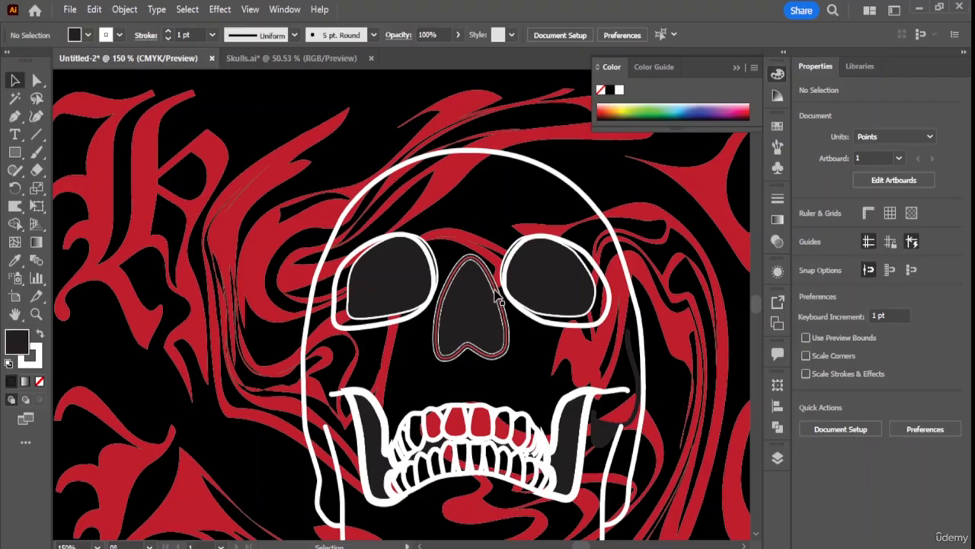
left_click(499, 299)
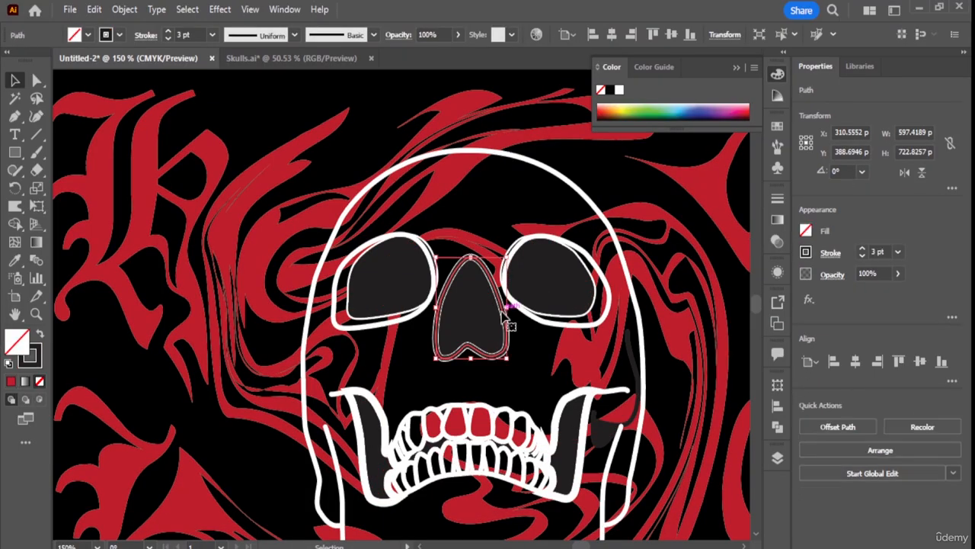
left_click(806, 252)
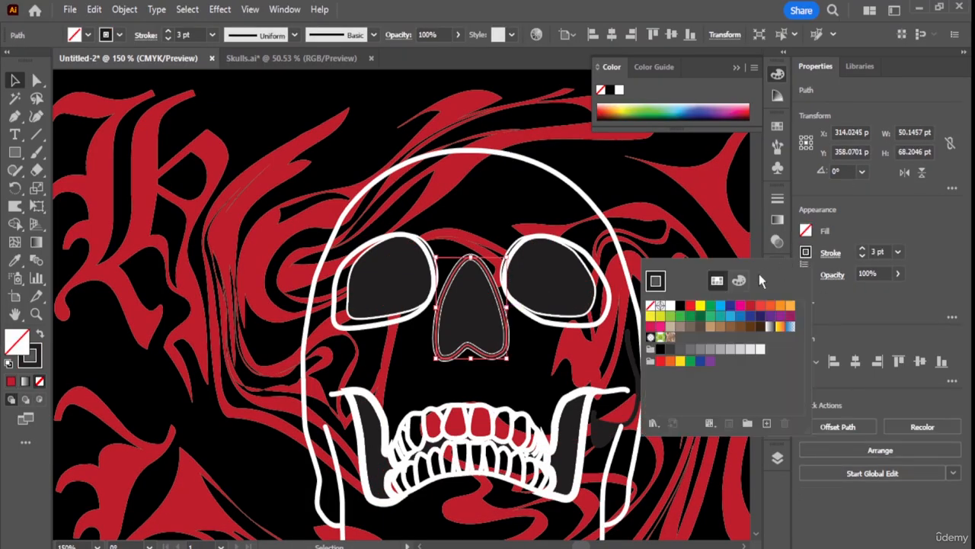
left_click(674, 313)
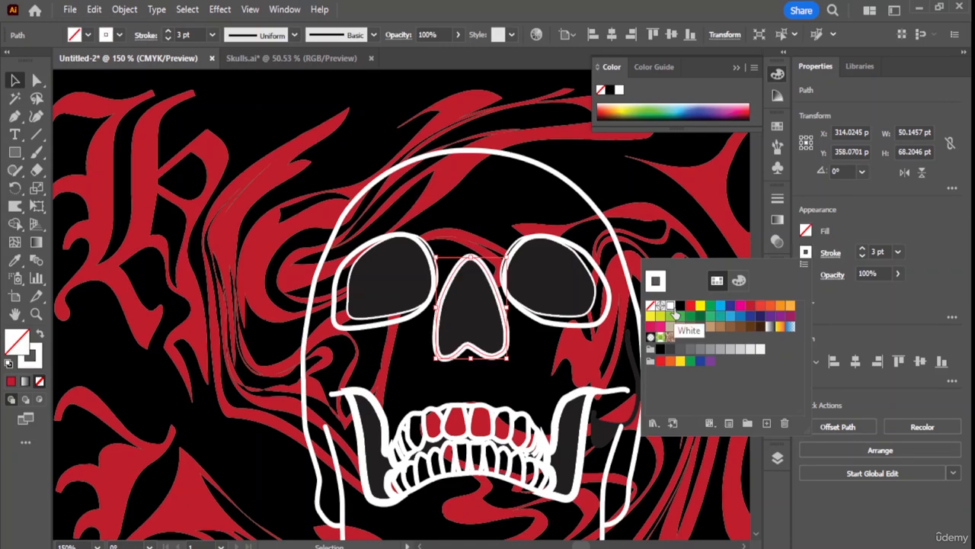
Fill the inner shape of the skull's right-hand eye socket with white.
left_click(579, 288)
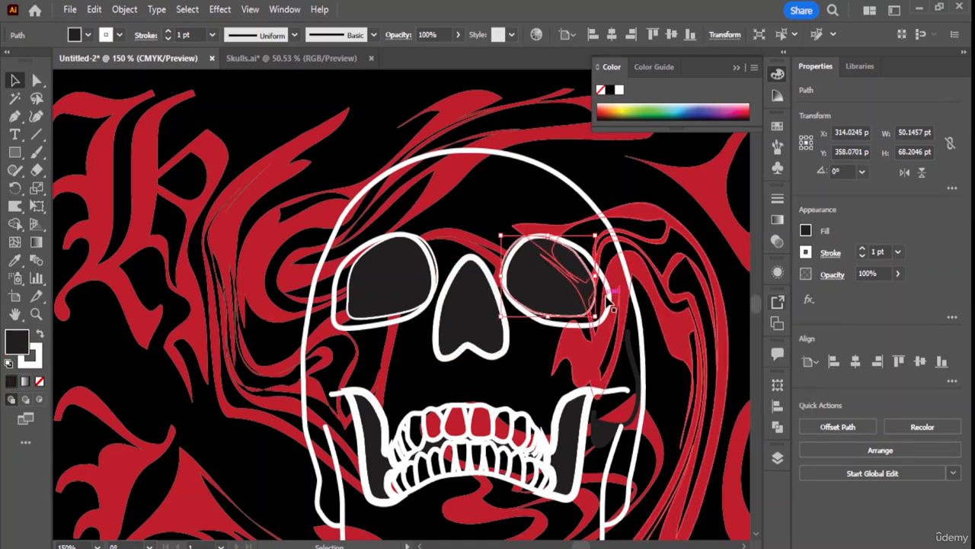
scroll(575, 276, "down", 8)
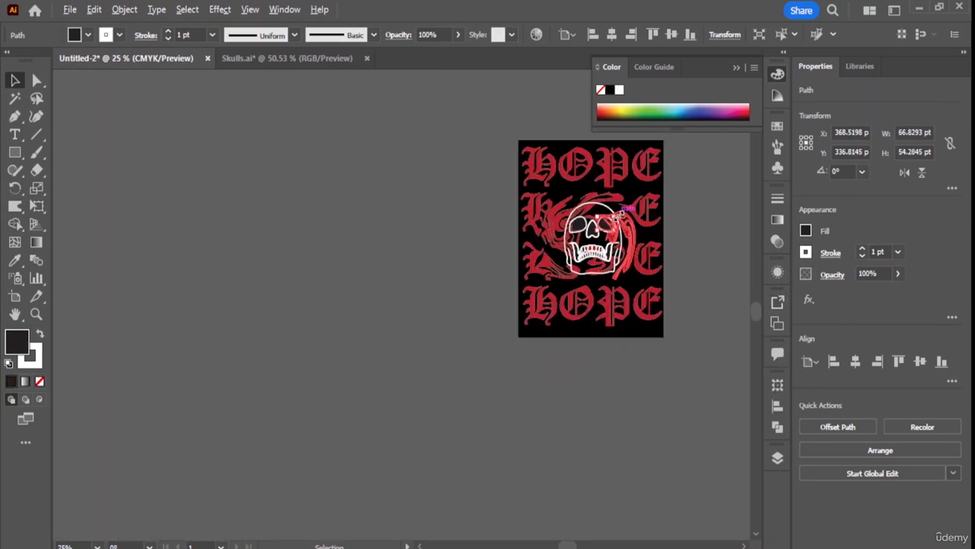
left_click(617, 215)
scroll(674, 242, "up", 3)
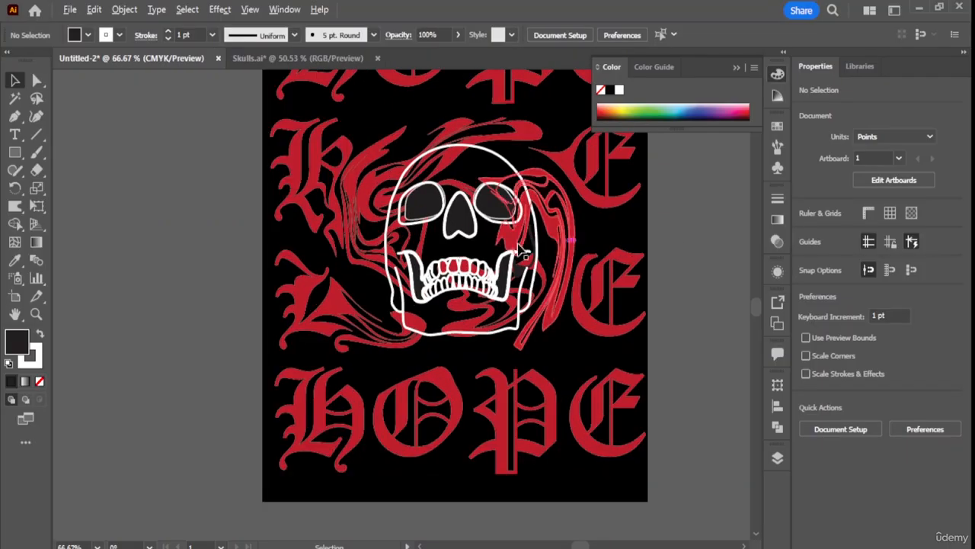
left_click(510, 218)
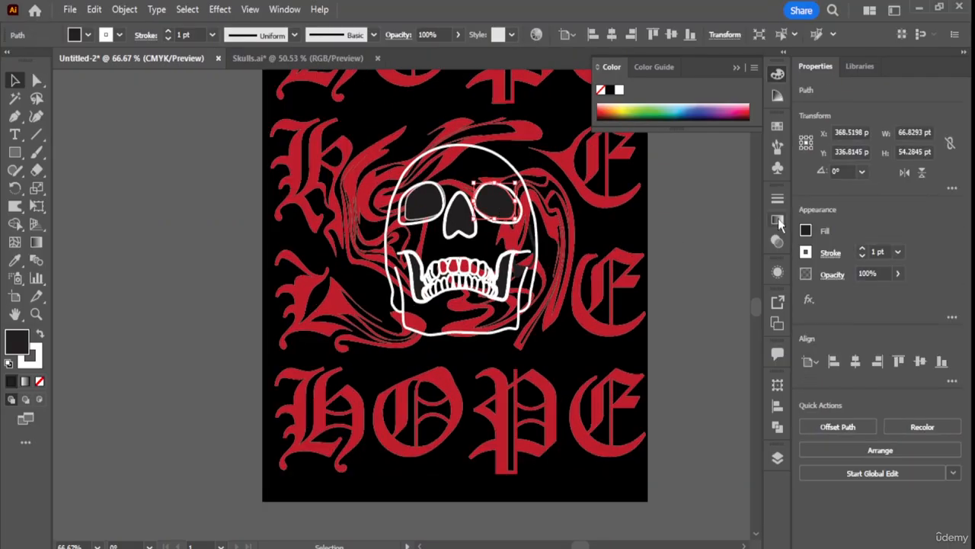
left_click(805, 233)
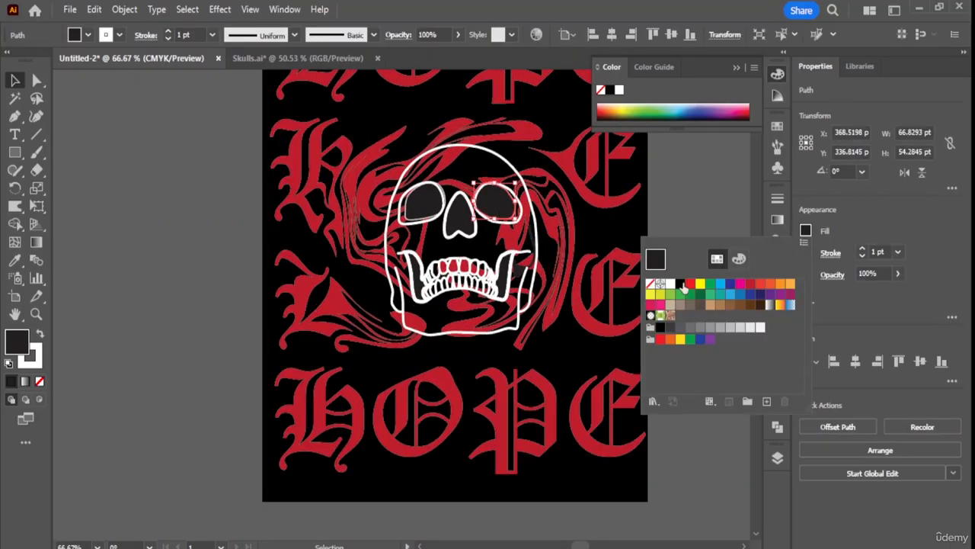
left_click(670, 284)
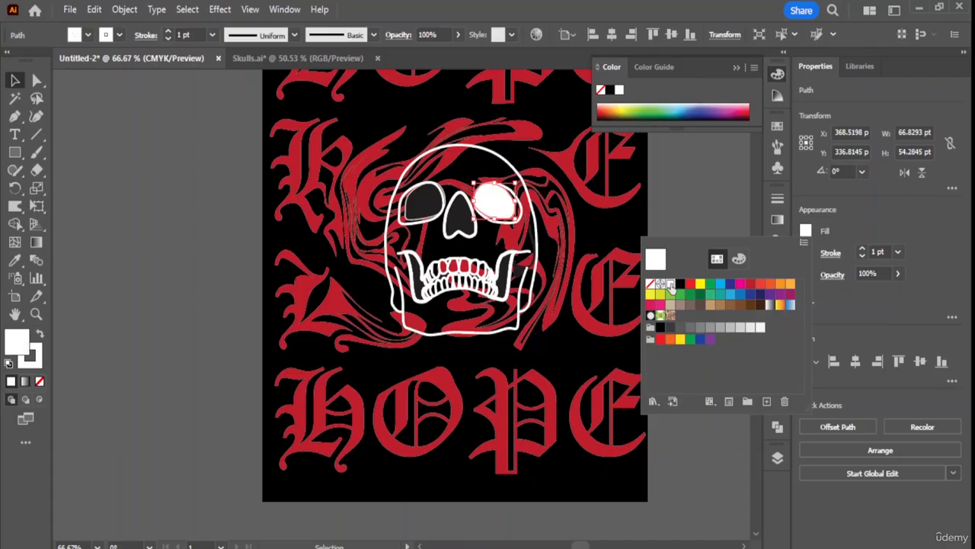
left_click(697, 217)
Fill the inner shape of the skull's left-hand eye socket and the nose with white.
left_click(422, 204)
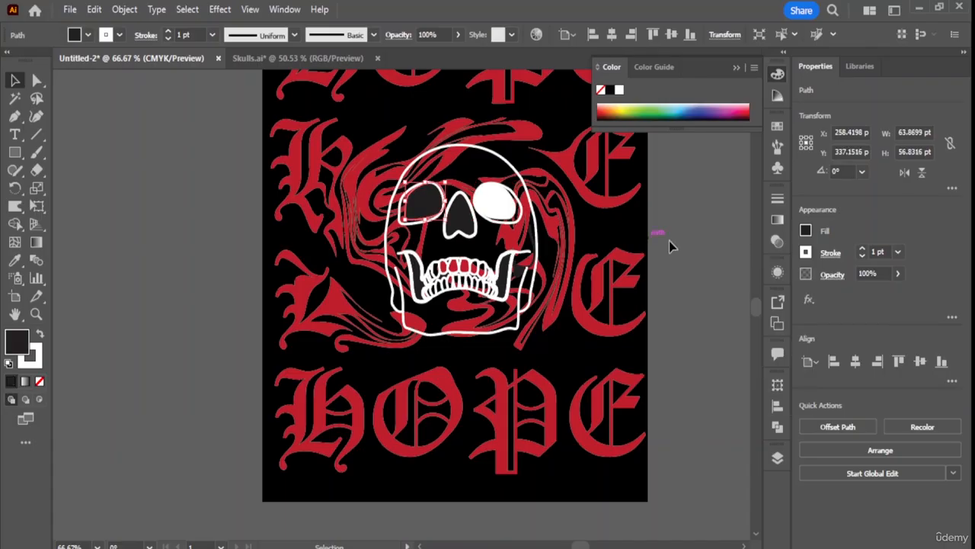
left_click(805, 231)
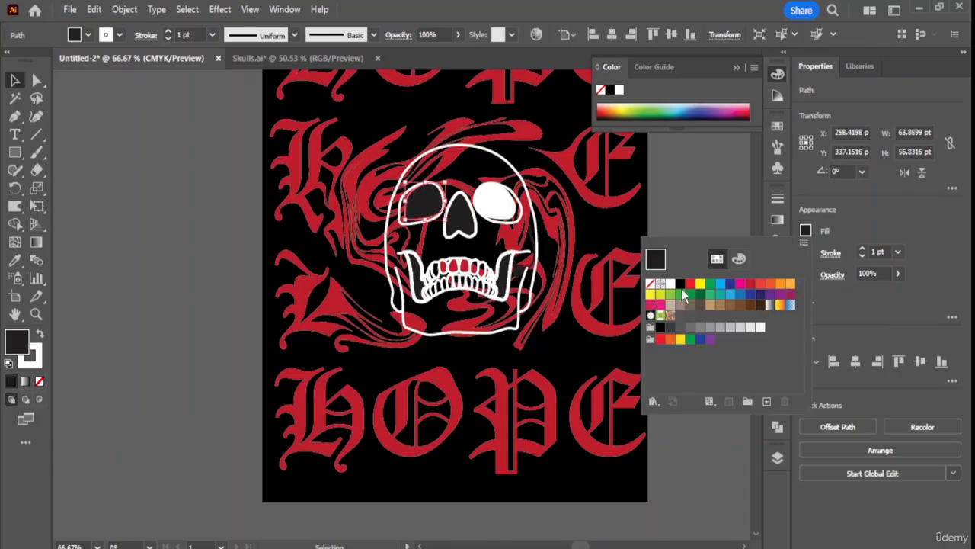
left_click(680, 285)
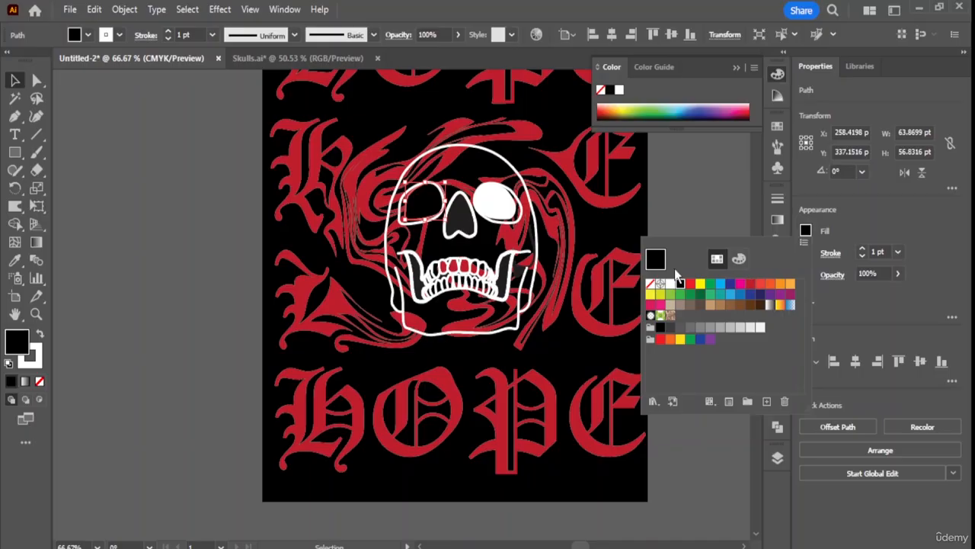
left_click(669, 284)
left_click(461, 227)
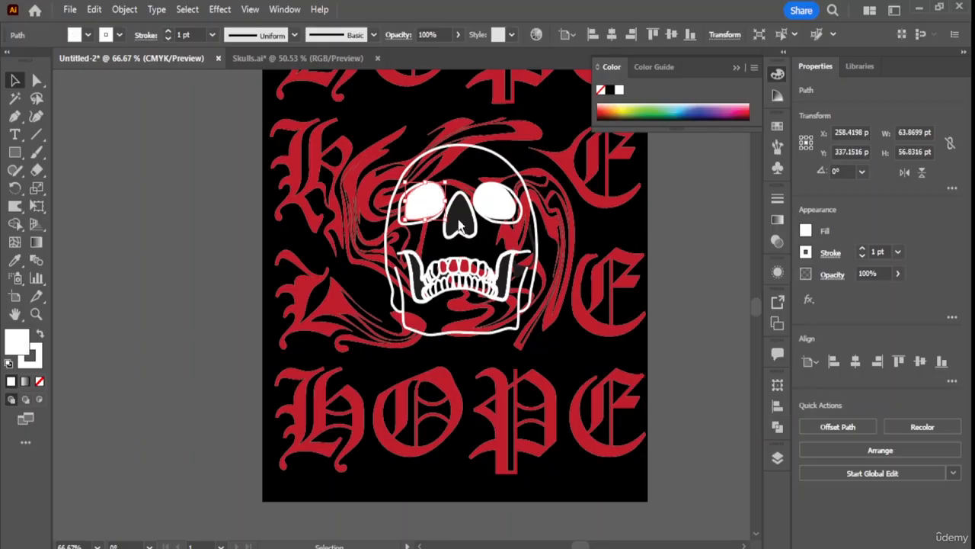
left_click(805, 230)
left_click(671, 285)
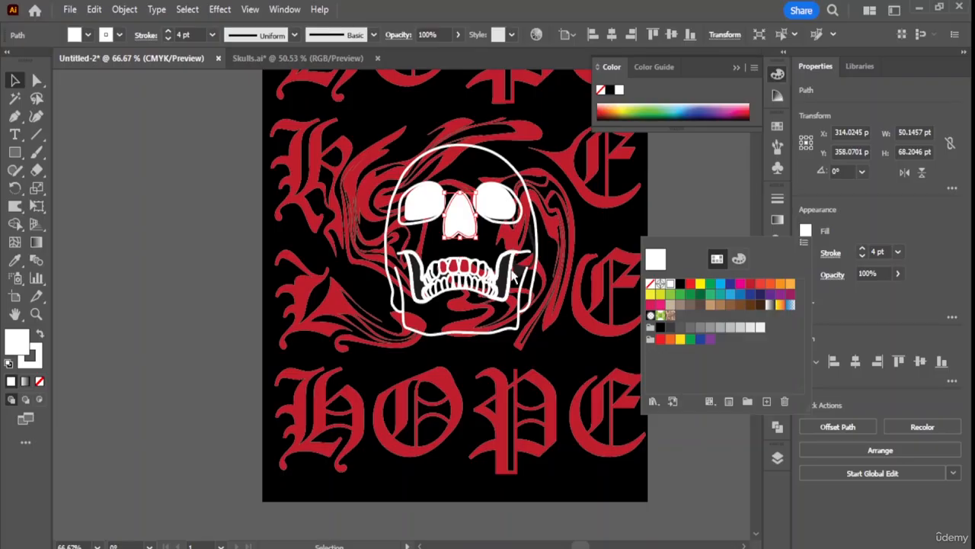
Give the small dark shape beside the skull's right-hand jaw a white stroke and leave isolation mode.
left_click(523, 273)
double_click(522, 272)
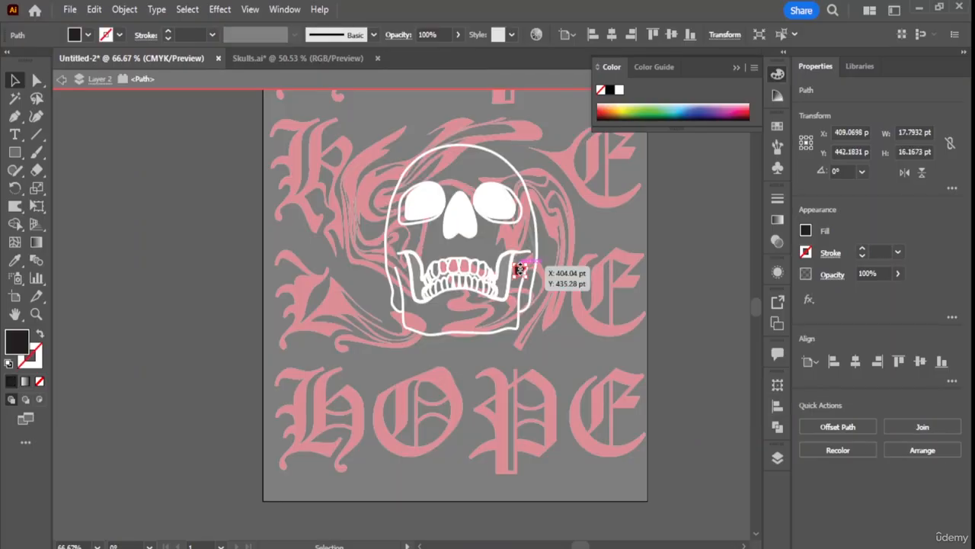
left_click(806, 252)
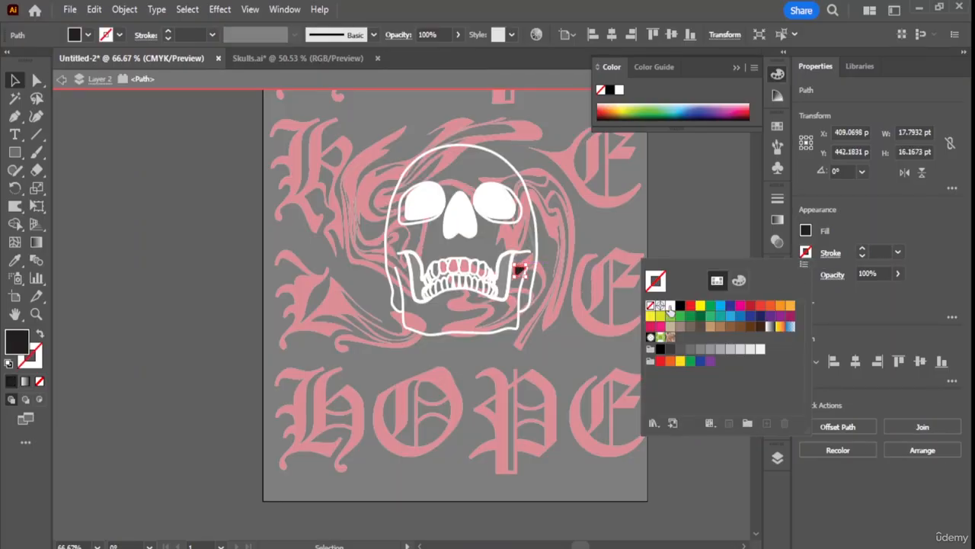
left_click(670, 306)
left_click(670, 158)
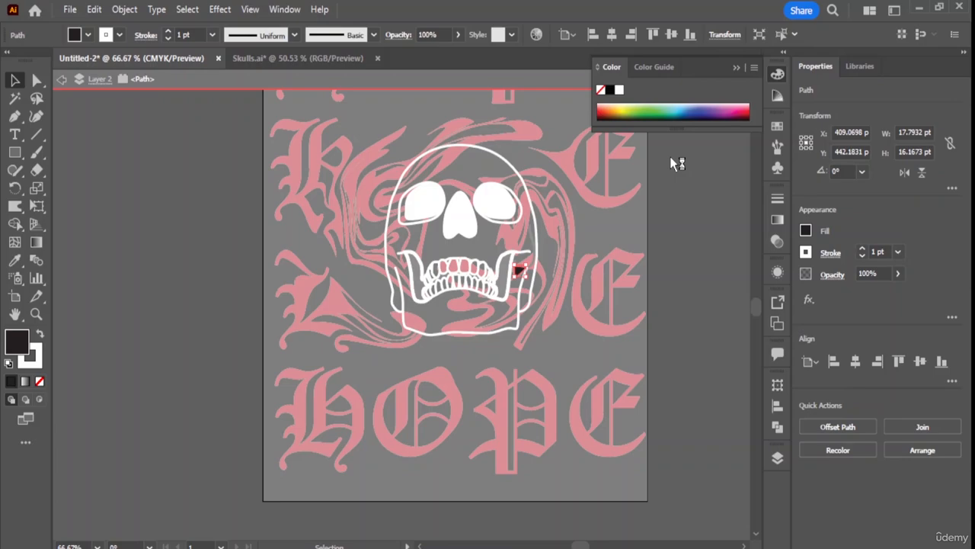
left_click(663, 246)
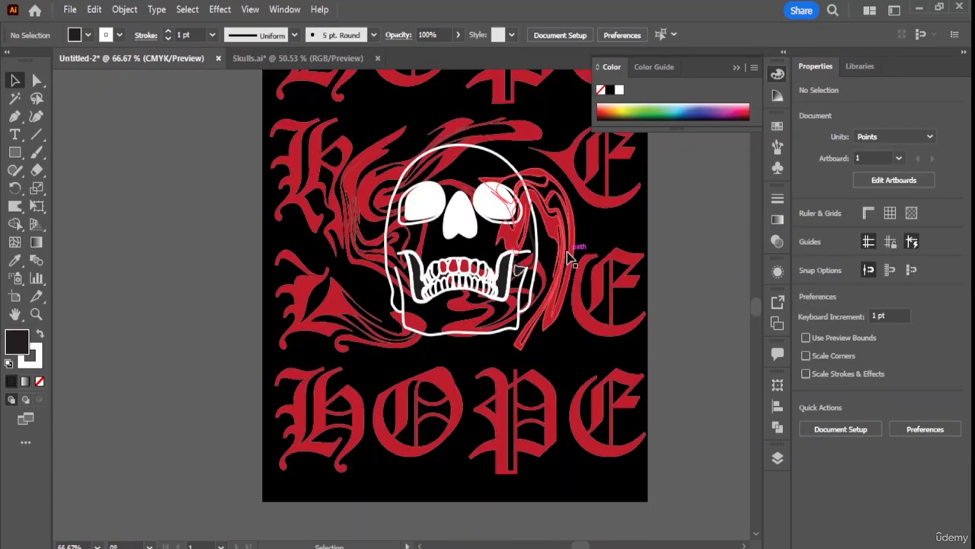
Examine the recolored skull's paths on the poster and compare them with the original skull in Skulls.ai.
scroll(587, 256, "down", 3)
scroll(601, 245, "up", 2)
scroll(602, 245, "up", 1)
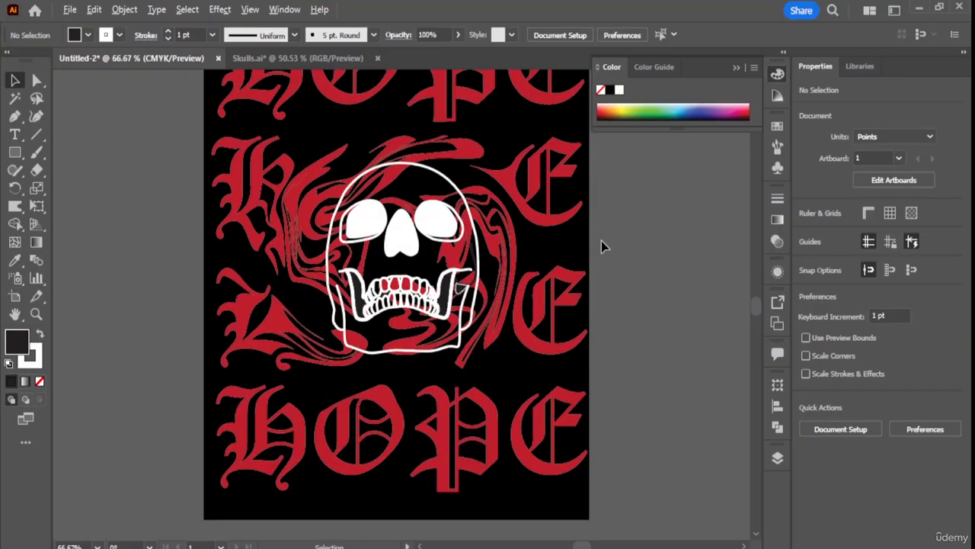
scroll(600, 242, "down", 1)
scroll(601, 243, "up", 1)
left_click(393, 334)
left_click(682, 253)
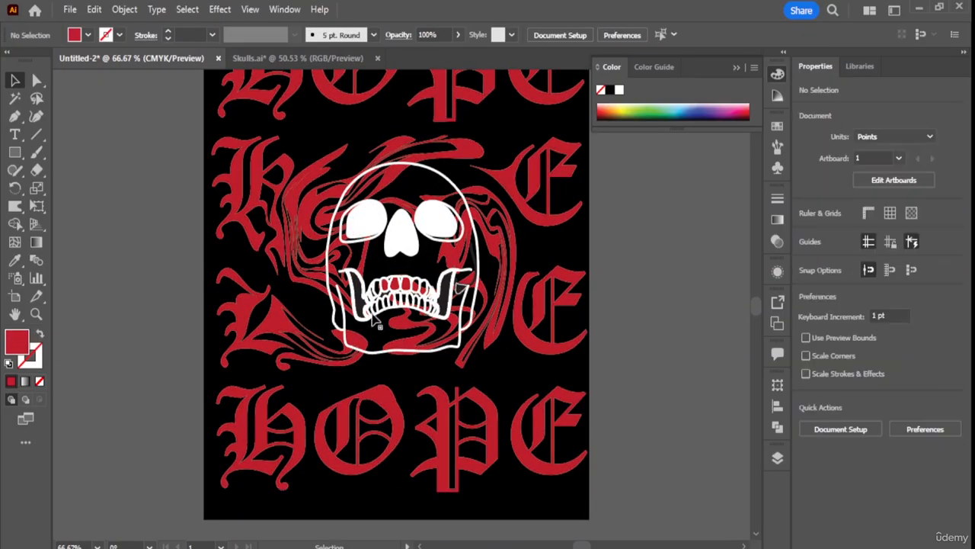
left_click(397, 303)
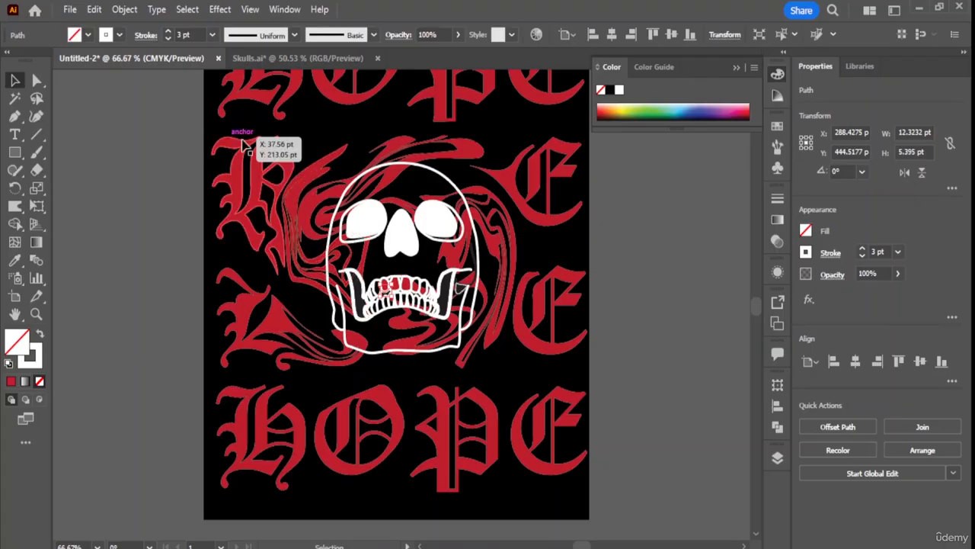
left_click(438, 175)
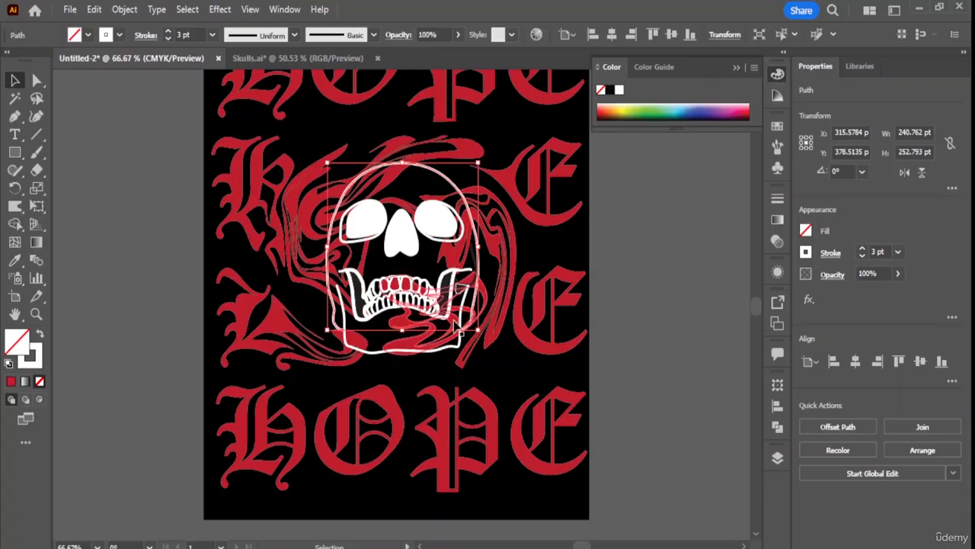
left_click(274, 58)
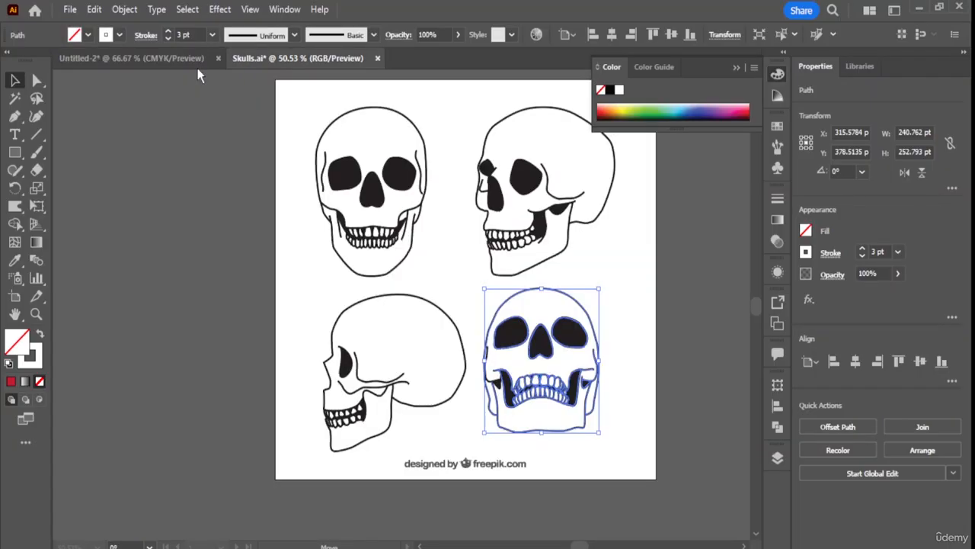
left_click(179, 59)
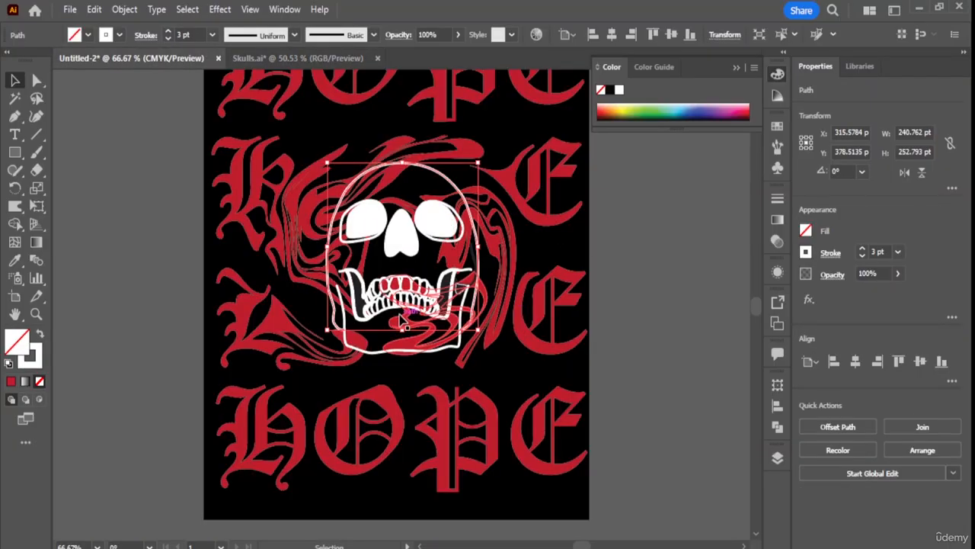
Move the red HOPE lettering and the cranium outline off the artboard's left side and select the skull parts left behind.
left_click(561, 318, "shift")
left_click_drag(562, 318, 425, 311)
left_click_drag(304, 303, 142, 304)
mouse_move(284, 180)
left_mouse_down()
mouse_move(536, 405)
mouse_move(534, 385)
left_mouse_up()
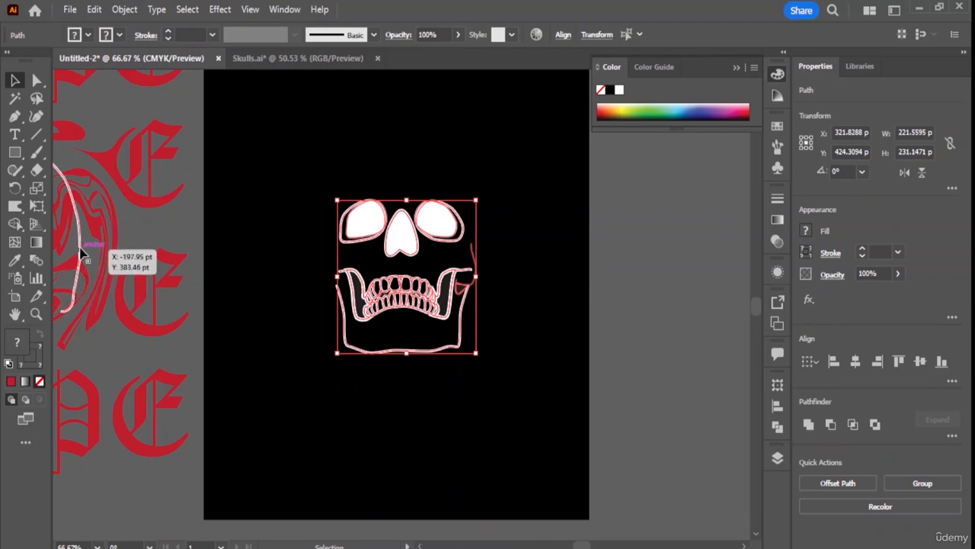
Move the white cranium outline back onto the artboard and fit it around the skull's eyes, nose and jaw.
left_click_drag(83, 253, 480, 274)
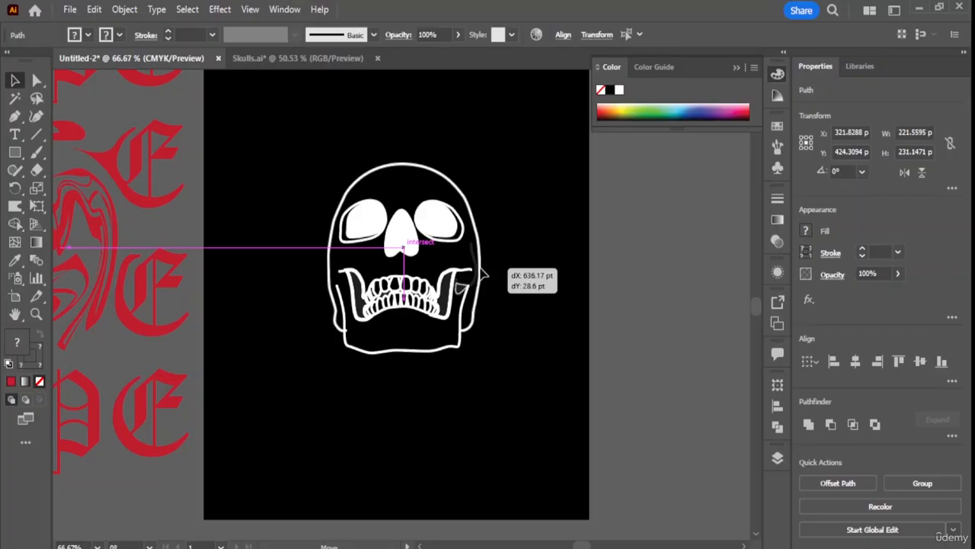
left_click_drag(481, 274, 480, 260)
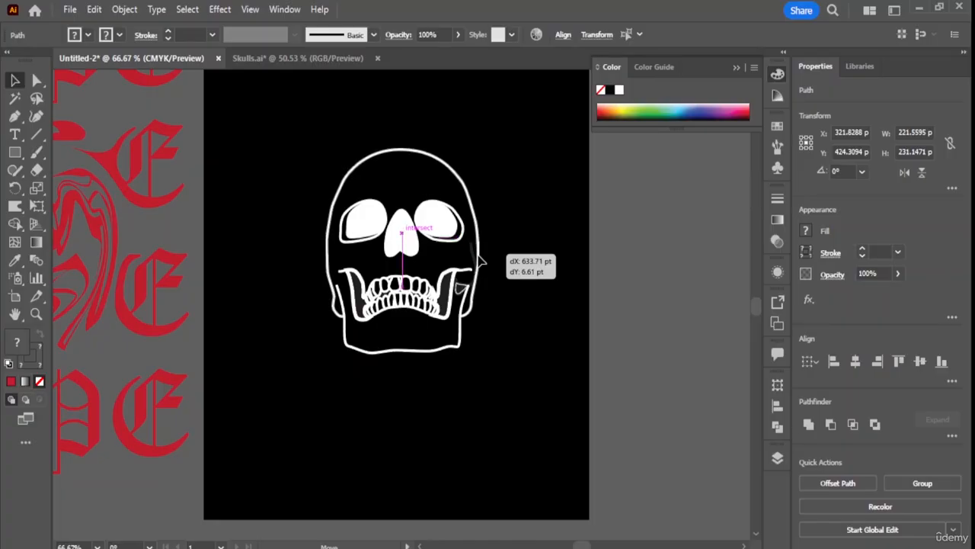
left_click_drag(480, 260, 480, 260)
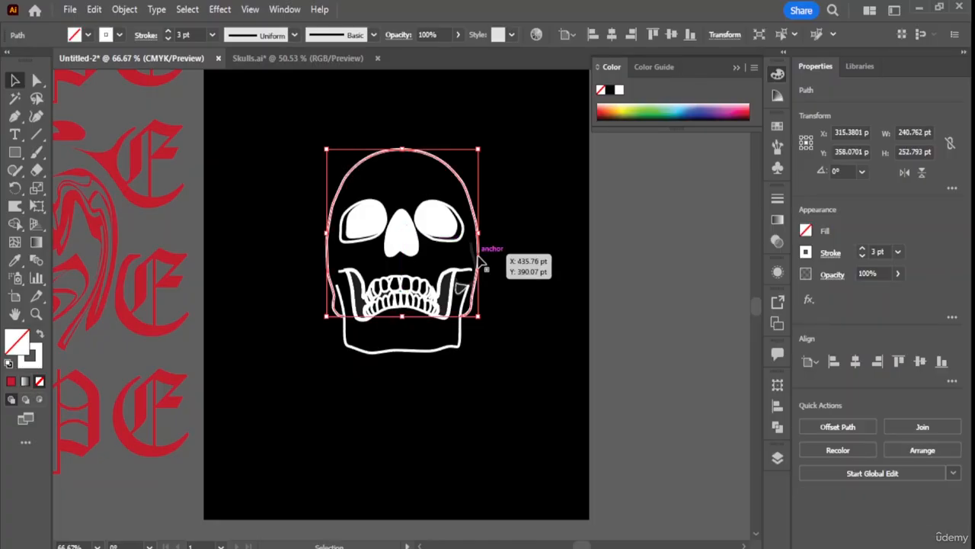
Group all the skull's parts and move the group off the right side of the black artboard.
left_click_drag(275, 107, 520, 388)
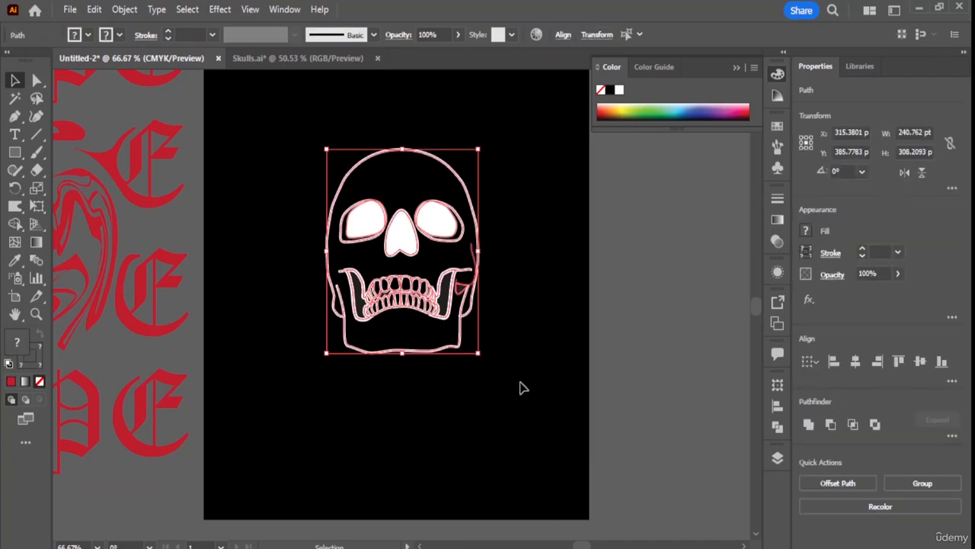
key("a")
key("ctrl+g")
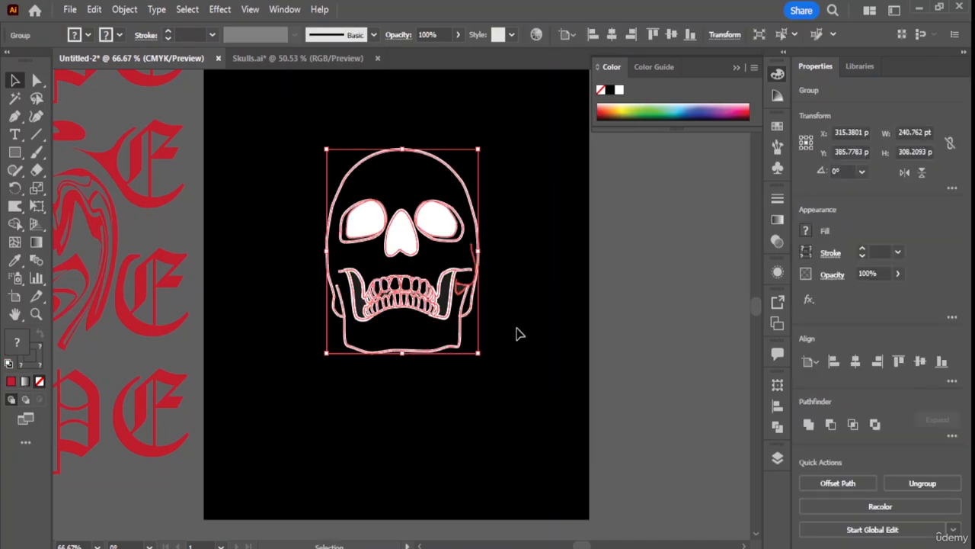
left_click(515, 328)
left_click_drag(397, 255, 666, 280)
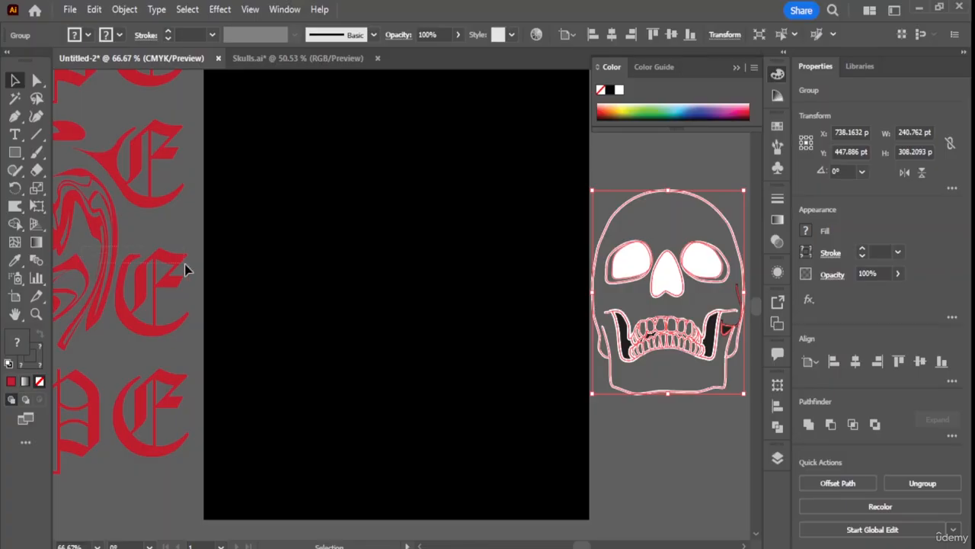
Move the red HOPE lettering back onto the black artboard and place the skull group over its swirled center.
left_click_drag(186, 268, 515, 317)
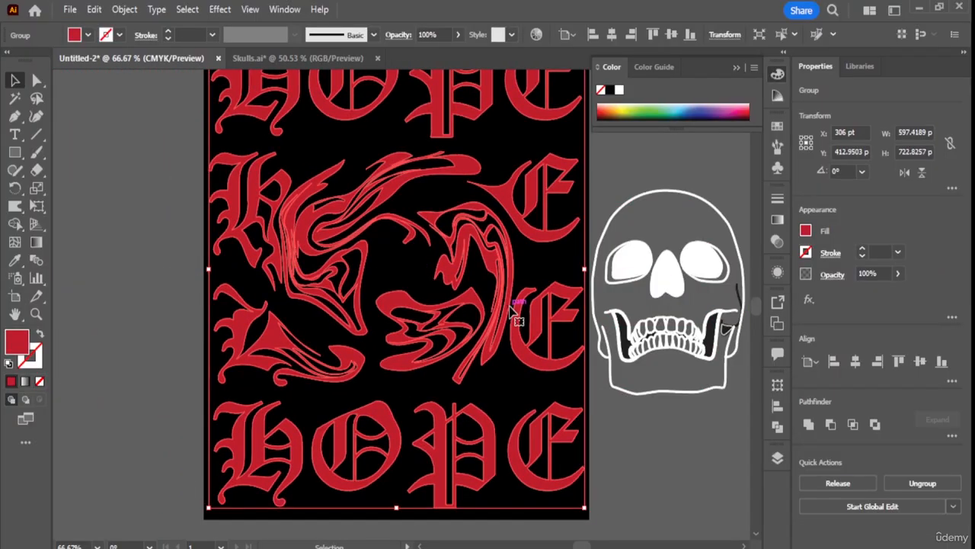
scroll(515, 317, "up", 2)
left_click_drag(625, 341, 355, 328)
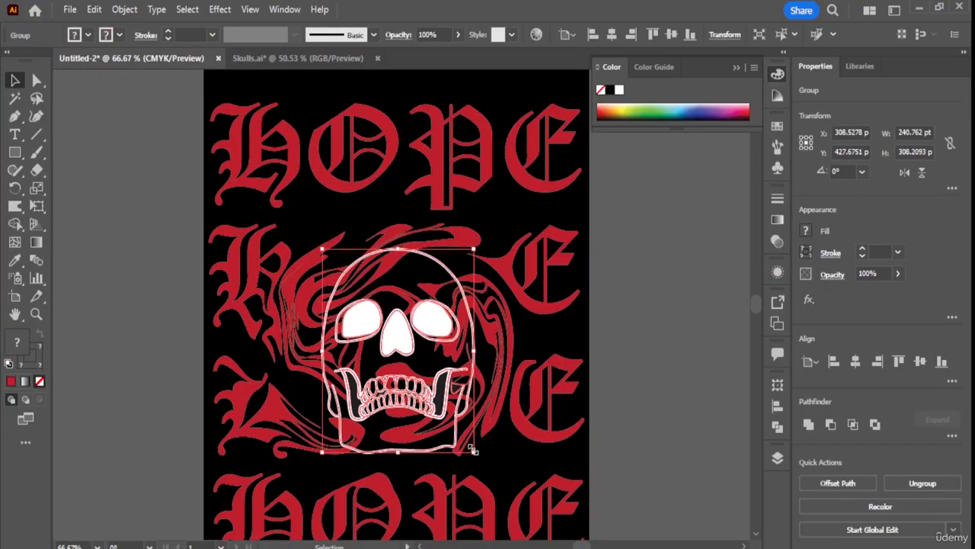
Enlarge the skull group proportionally to about 501 × 642 pt and shift it back over the poster.
left_click_drag(480, 455, 637, 533)
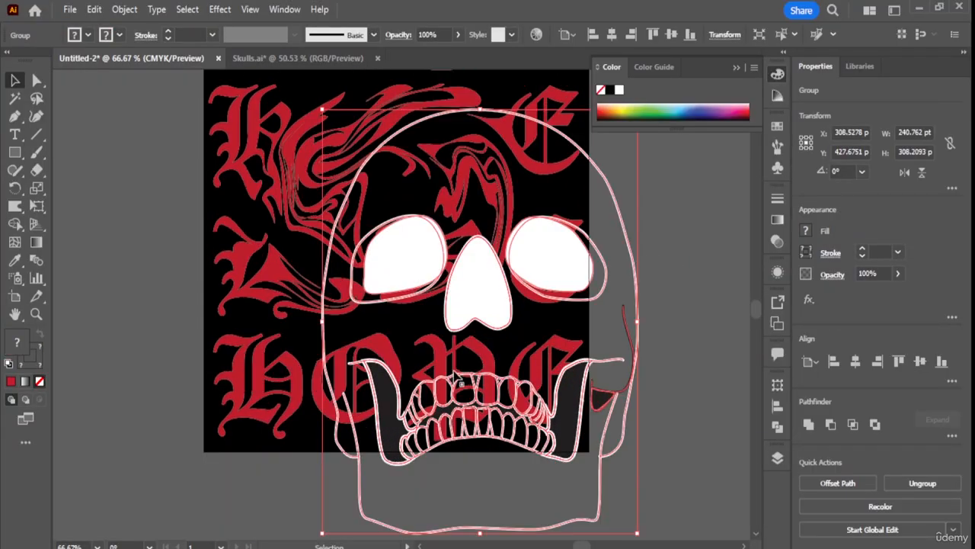
left_click_drag(445, 297, 369, 185)
key("ctrl+minus")
key("ctrl+minus")
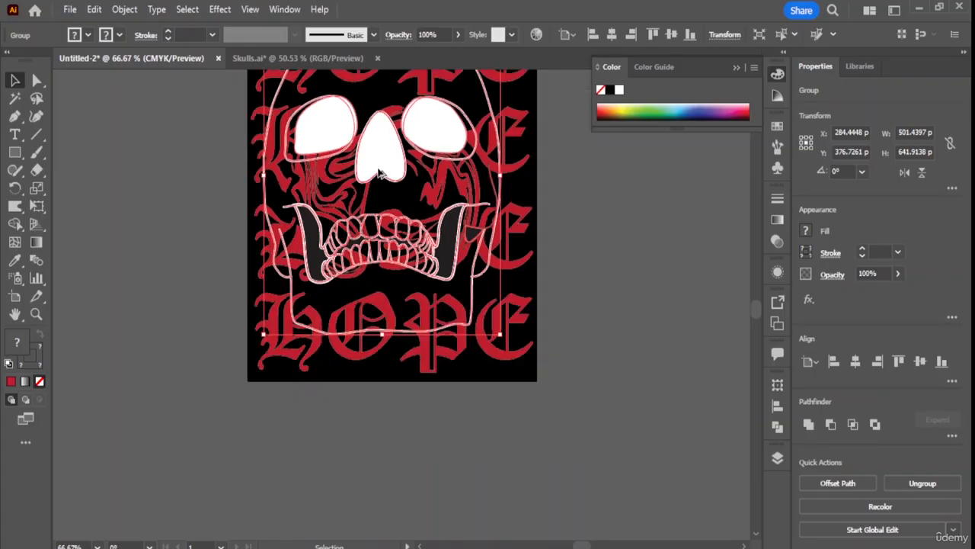
key("ctrl+plus")
Scale the skull group down to about 417 × 534 pt, center it over the HOPE lettering and deselect it.
left_click_drag(397, 153, 409, 152)
left_click_drag(480, 286, 480, 283)
left_click_drag(503, 324, 463, 285)
left_click(608, 222)
scroll(551, 236, "up", 2)
left_click_drag(379, 242, 407, 278)
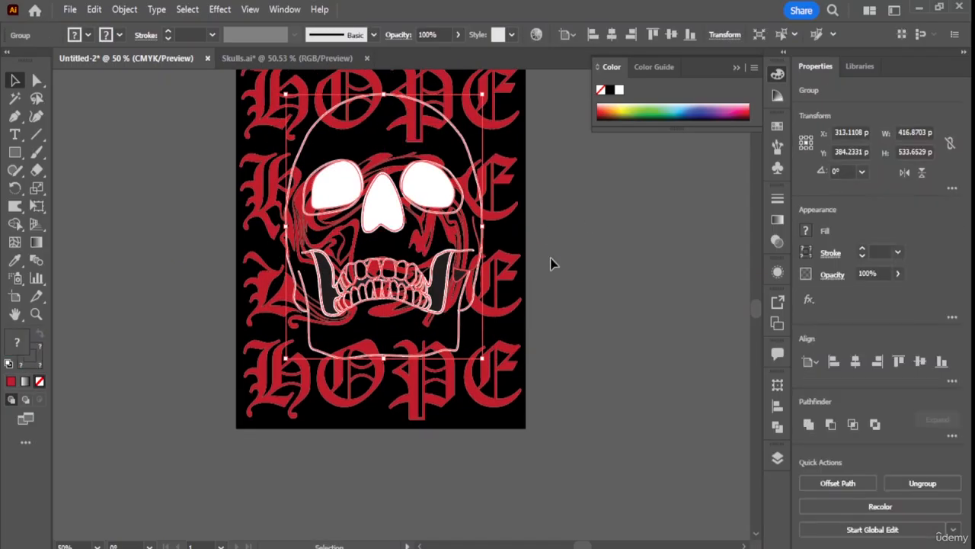
left_click(667, 265)
scroll(545, 226, "up", 3)
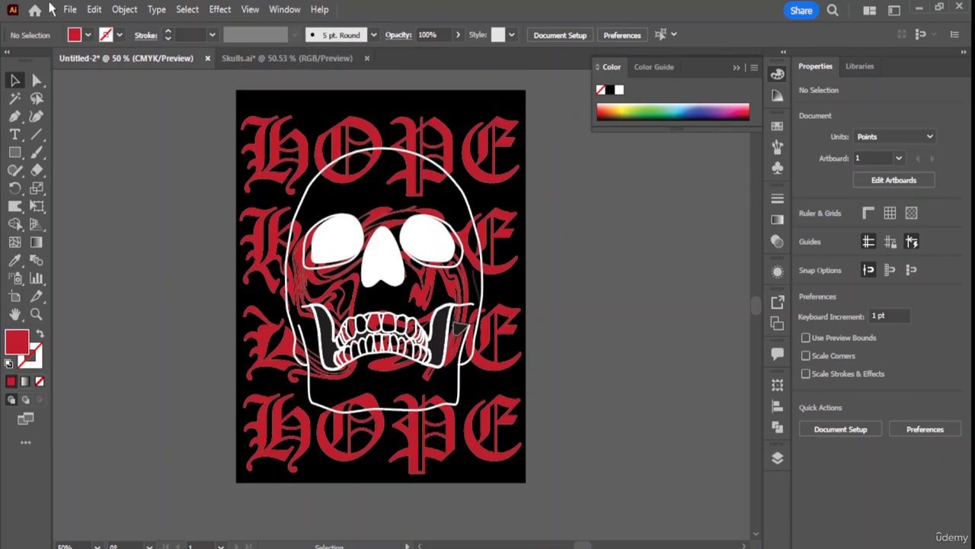
Open Cherry Blossom.ai from the Resource file folder.
left_click(70, 10)
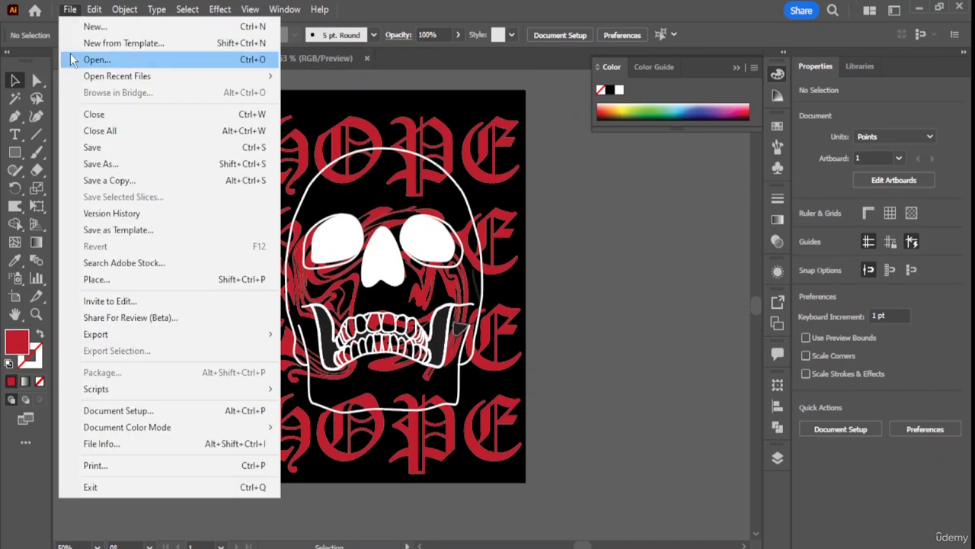
left_click(112, 59)
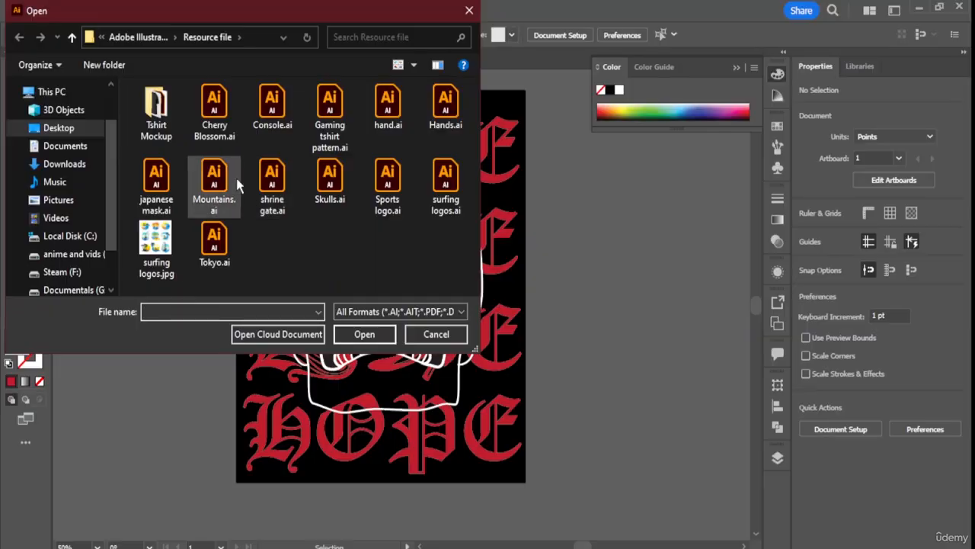
left_click(215, 114)
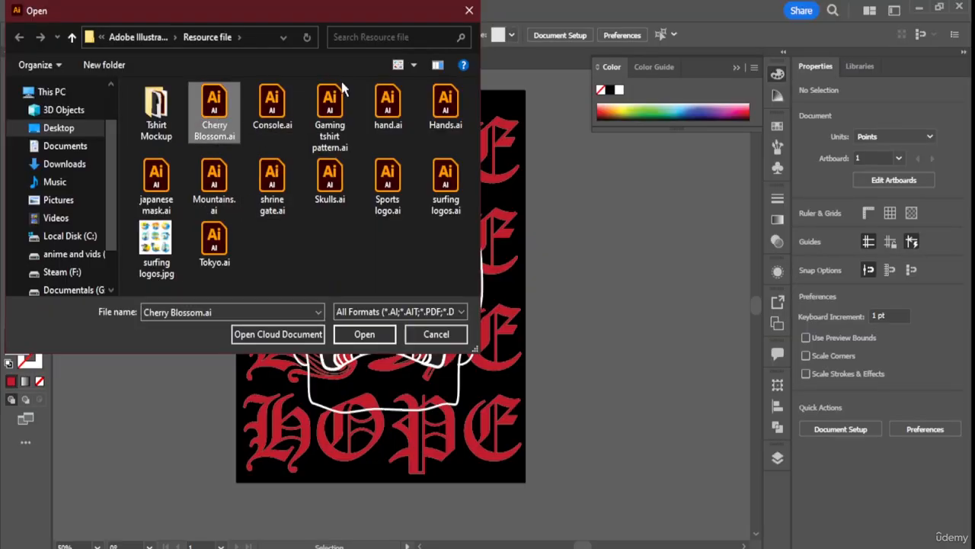
double_click(224, 114)
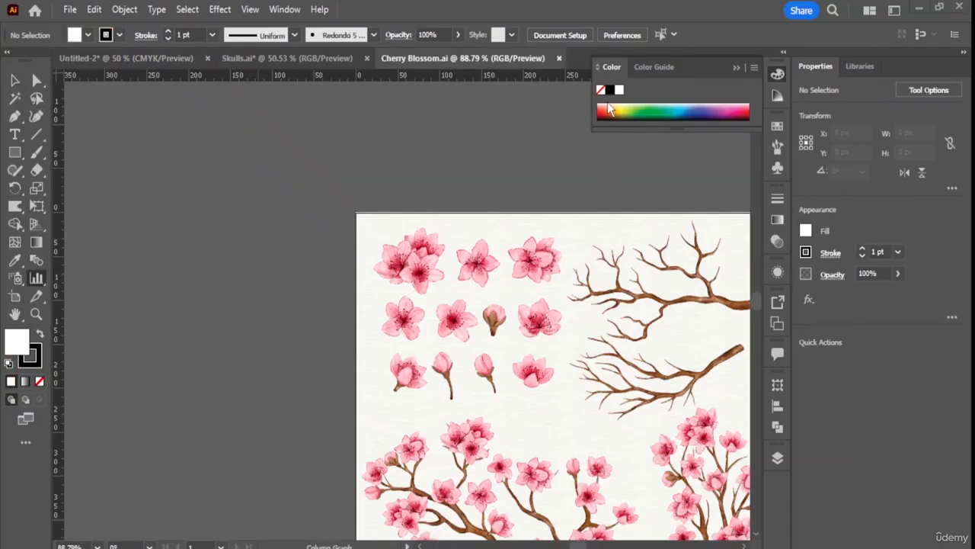
scroll(284, 192, "down", 1)
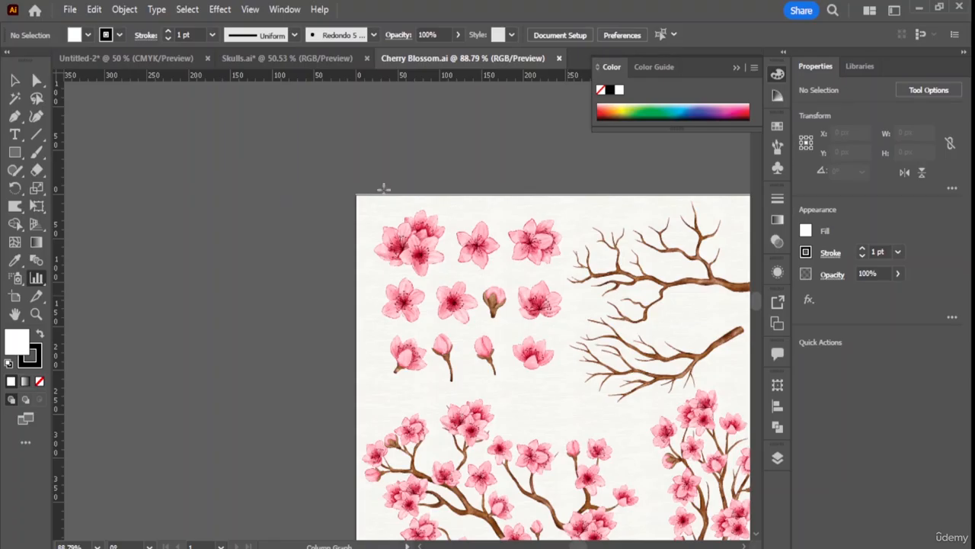
scroll(384, 189, "down", 3)
Draw a column graph outside the cherry blossom artboard, switch to the Selection tool and close the graph's data window.
left_click_drag(285, 192, 96, 57)
scroll(96, 84, "down", 3)
left_click(15, 80)
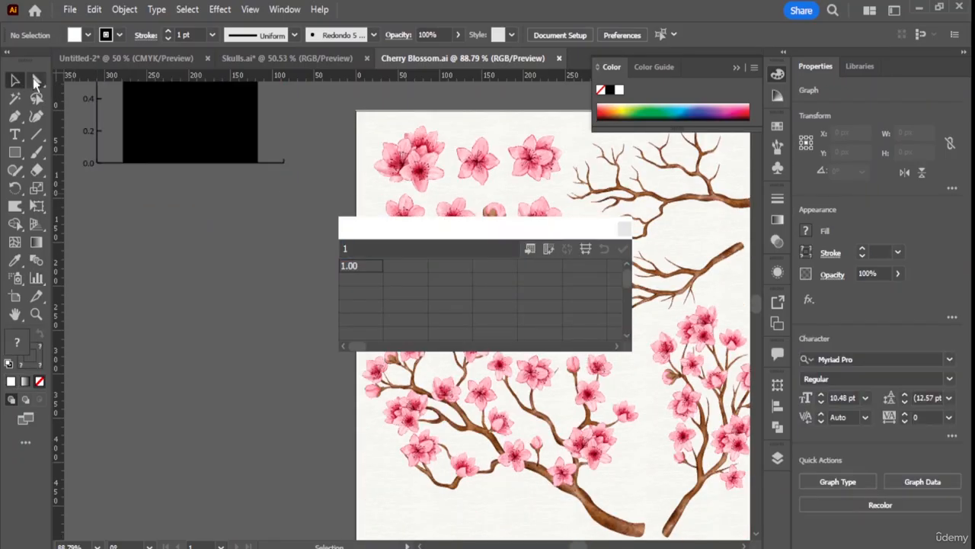
left_click(624, 229)
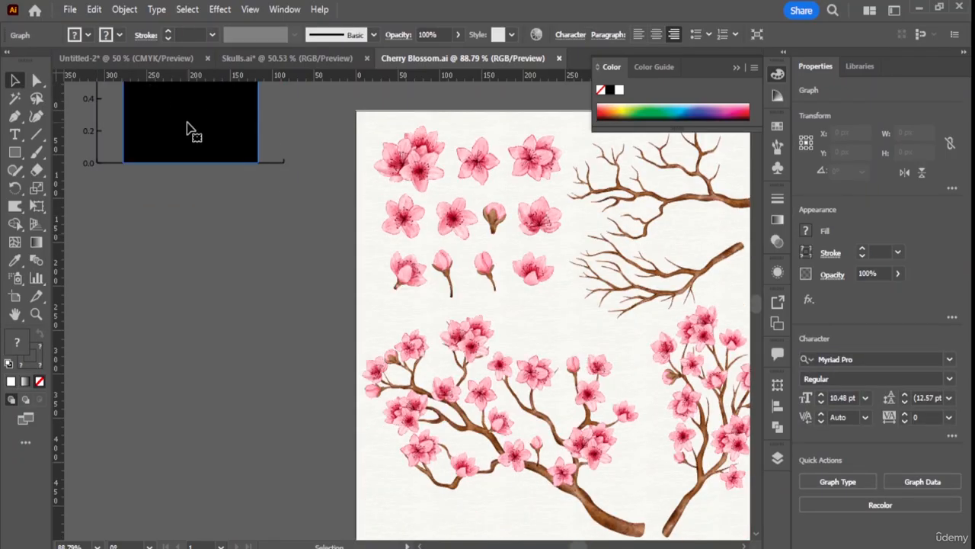
Delete the column graph and bring the three-flower cherry blossom cluster into the Untitled-2 poster document, beside the artboard.
key("Delete")
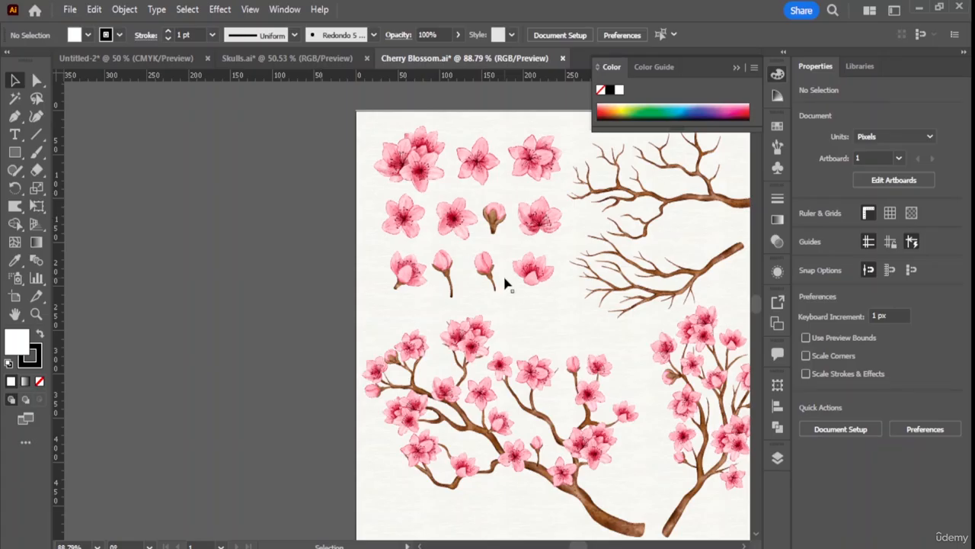
scroll(505, 283, "down", 3)
left_click(409, 113)
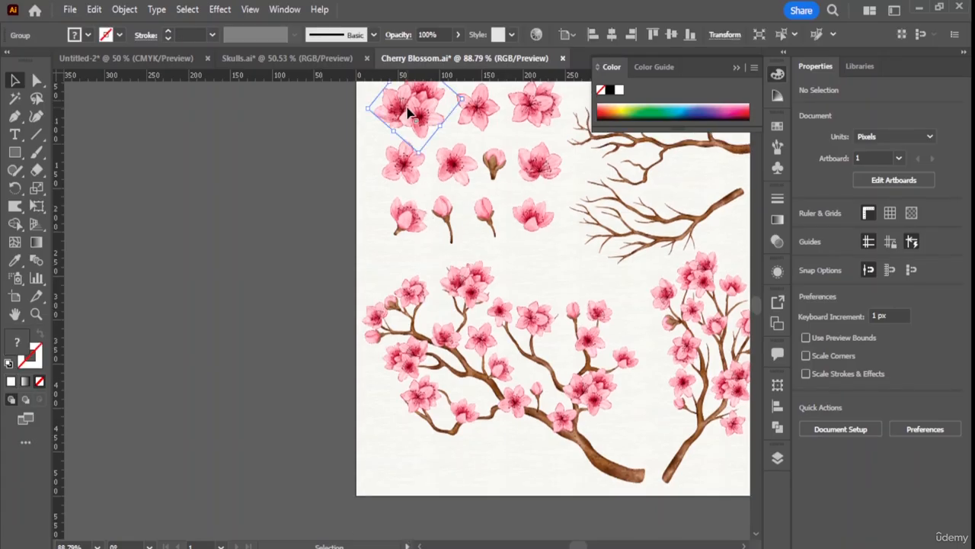
left_click_drag(409, 113, 259, 151)
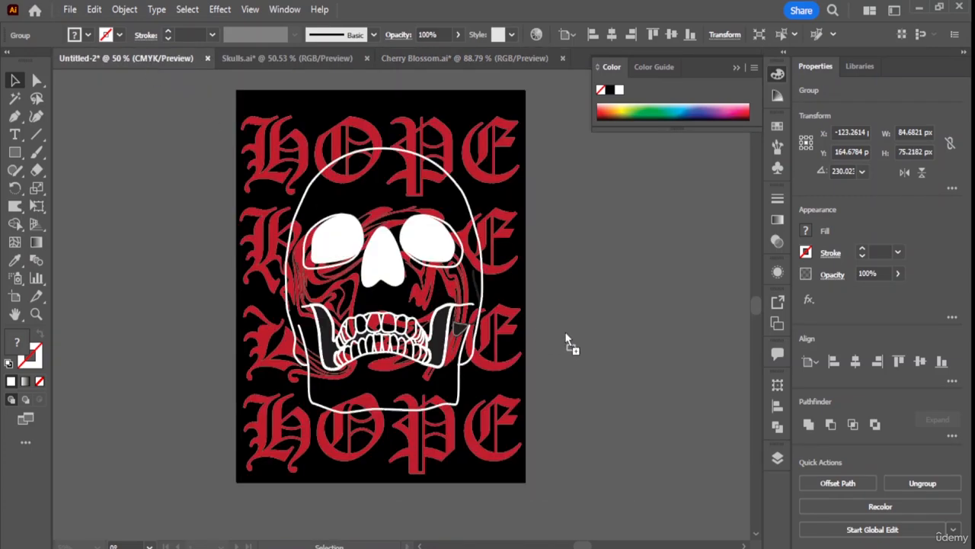
left_click(581, 256)
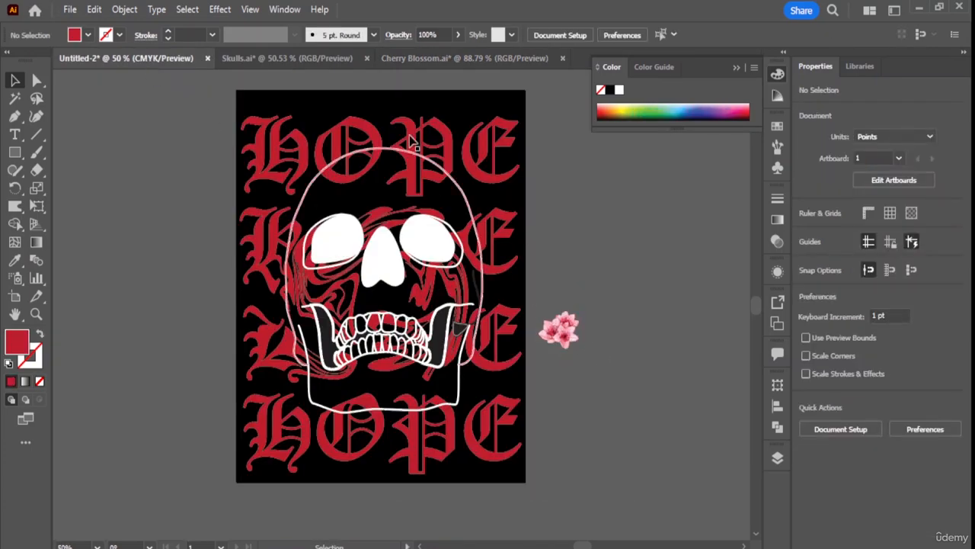
Bring the double blossom and the stemmed half-open blossom from Cherry Blossom.ai into the poster document beside the first cluster.
left_click(453, 61)
left_click_drag(519, 120, 145, 64)
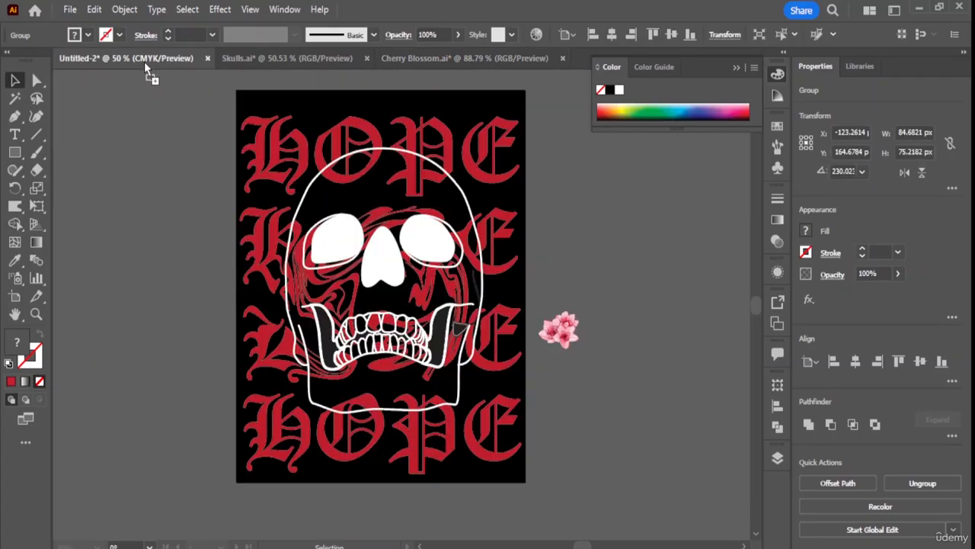
left_click_drag(569, 299, 573, 290)
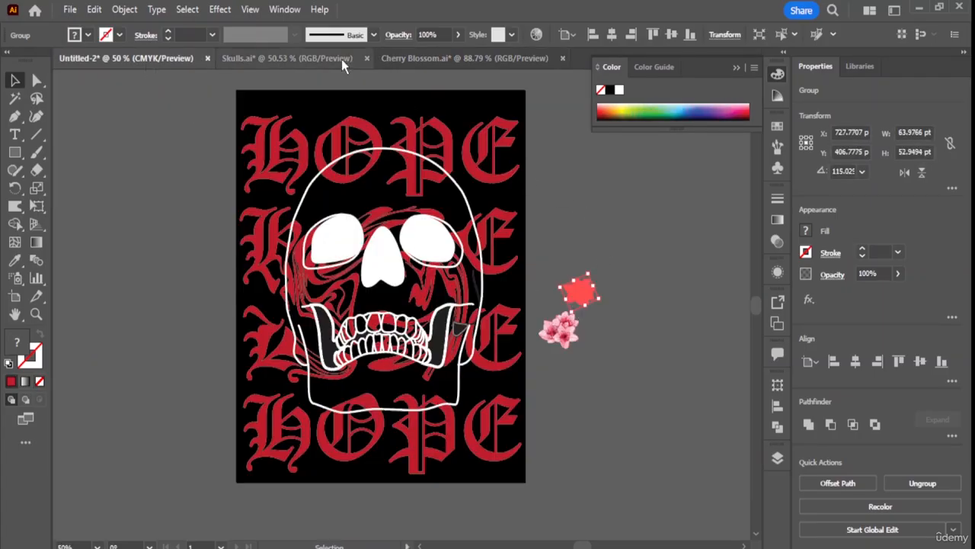
left_click(458, 61)
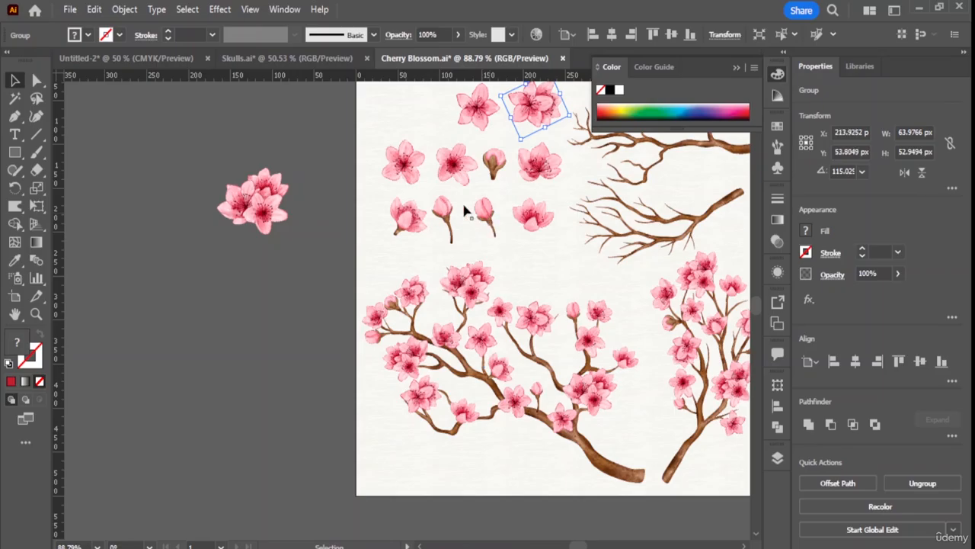
left_click_drag(399, 226, 133, 58)
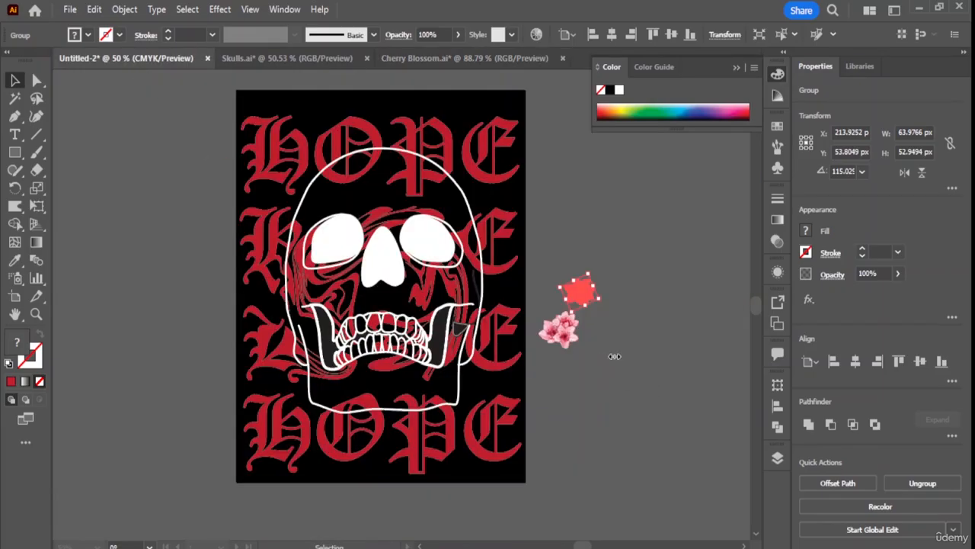
left_click_drag(614, 356, 610, 355)
left_click(551, 233)
Bring one more open blossom from Cherry Blossom.ai into the poster document, placed above the other flowers, and deselect it.
left_click(465, 61)
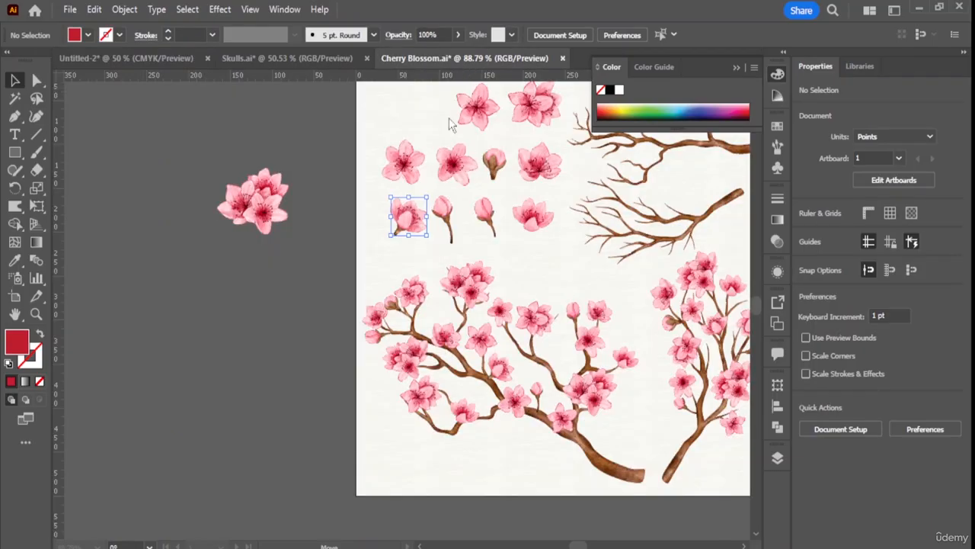
left_click_drag(526, 159, 288, 172)
left_click_drag(610, 250, 623, 246)
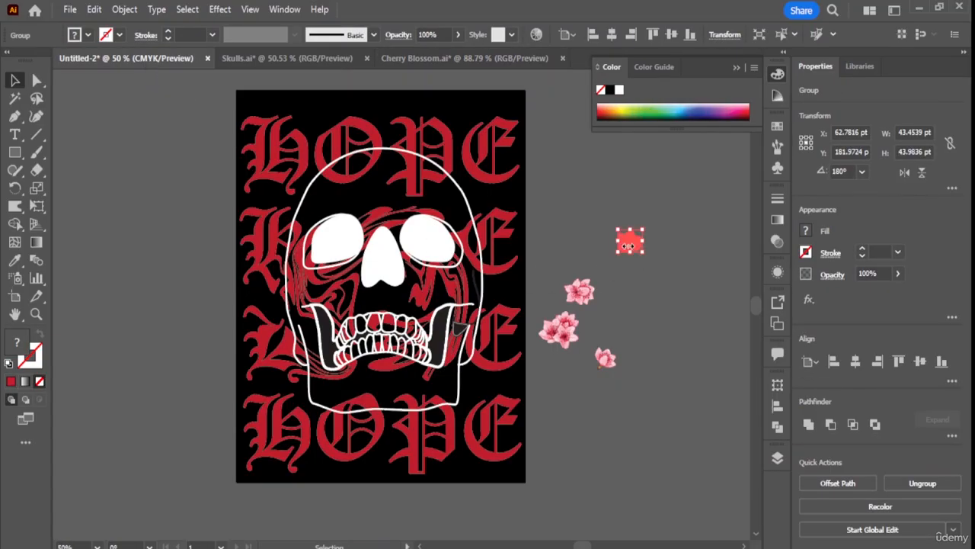
left_click(638, 320)
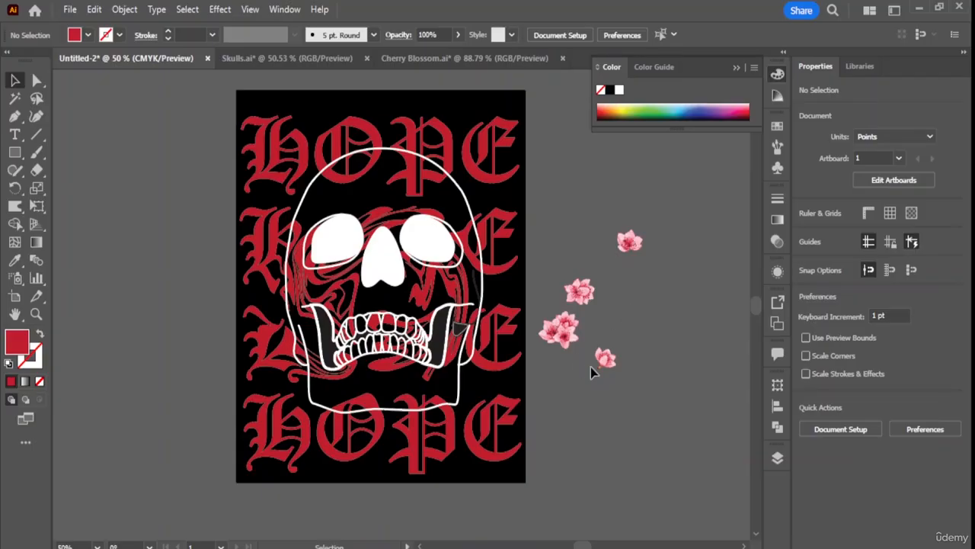
Try gathering the four blossom pieces into one compact cluster beside the lower part of the poster.
left_click_drag(607, 364, 605, 385)
left_click_drag(563, 326, 620, 381)
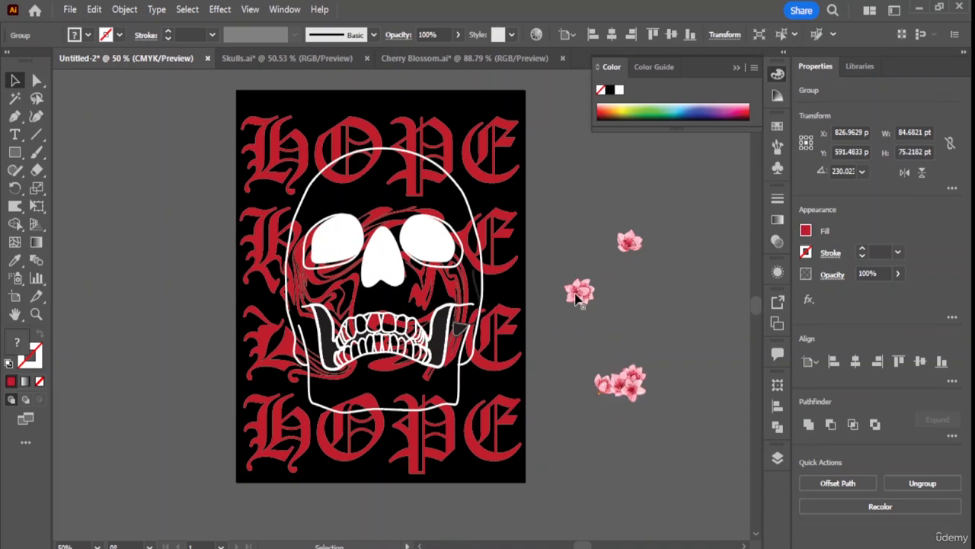
left_click(594, 336)
left_click_drag(577, 296, 608, 366)
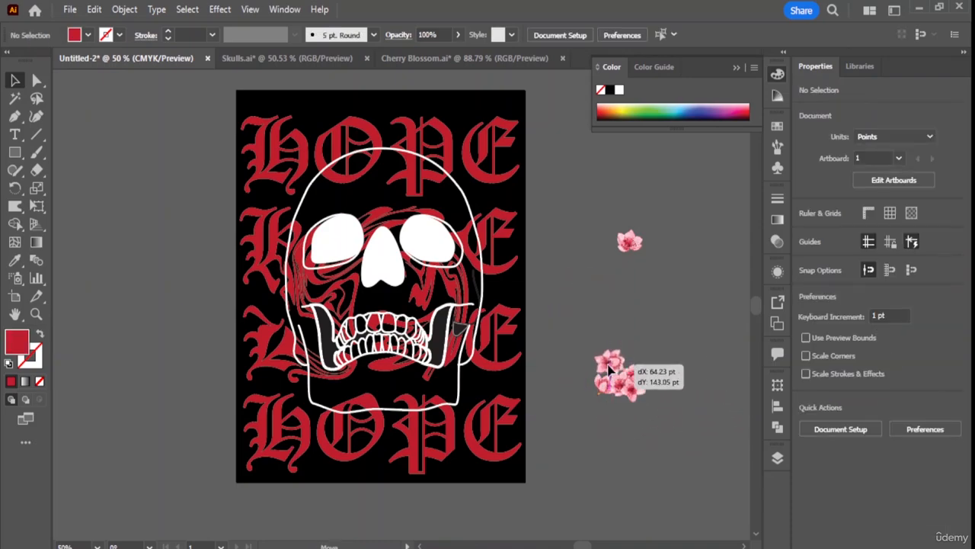
left_click_drag(627, 259, 663, 367)
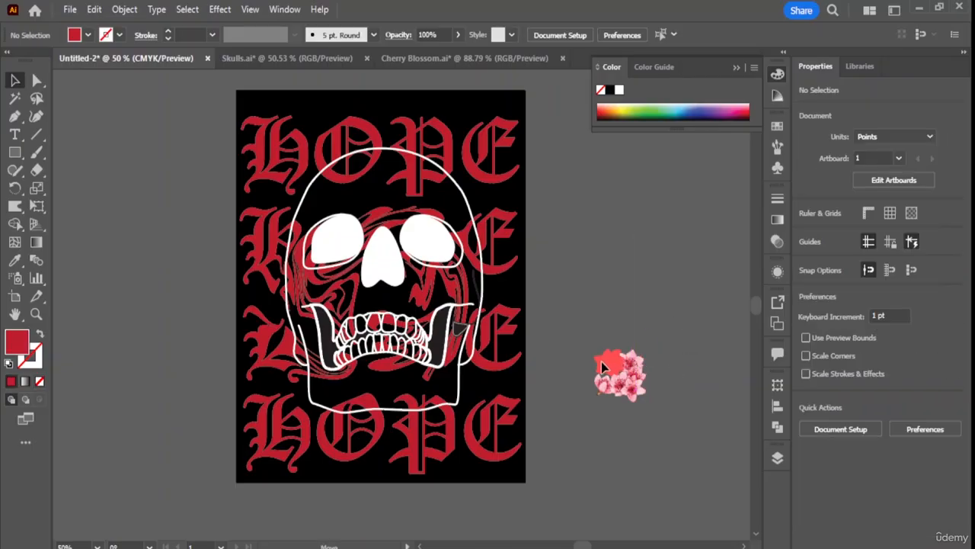
Rearrange the blossoms around the three-flower cluster, with the open and half-open ones to its right and the double blossom below it.
left_click_drag(601, 361, 578, 397)
left_click_drag(639, 387, 602, 285)
scroll(685, 303, "up", 2)
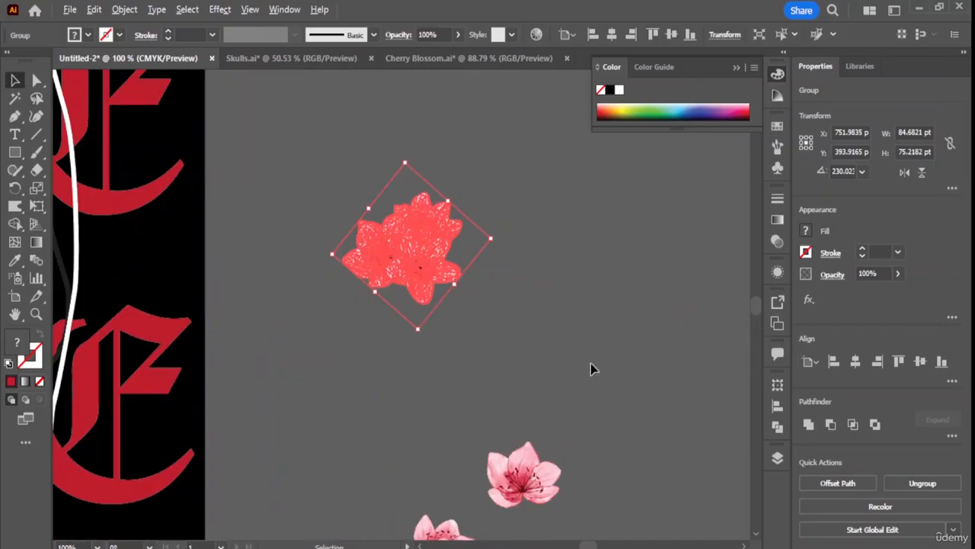
left_click(495, 371)
left_click_drag(527, 476, 486, 261)
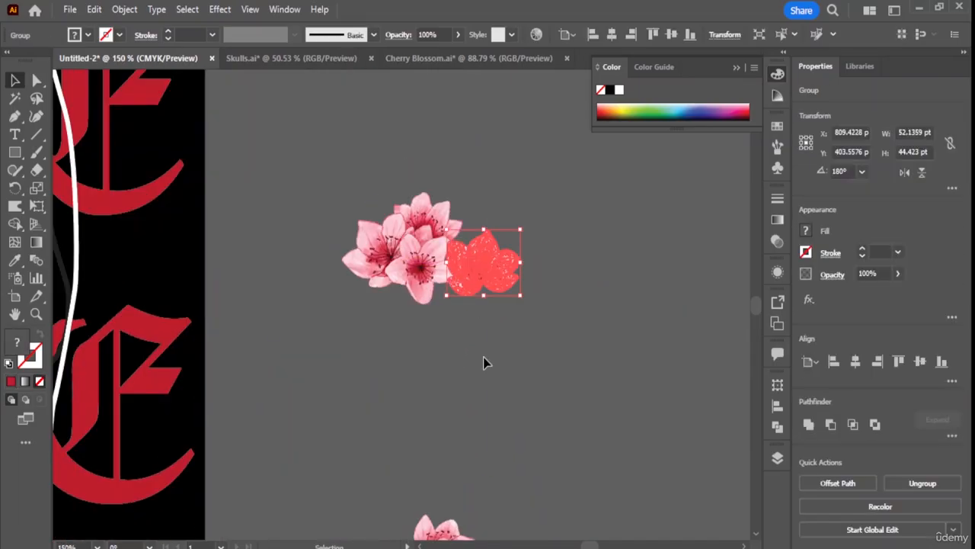
scroll(483, 363, "down", 2)
left_click_drag(464, 450, 492, 144)
left_click_drag(372, 488, 386, 230)
left_click(539, 307)
Select the whole blossom arrangement and duplicate it so two copies sit side by side next to the poster.
scroll(533, 305, "up", 2)
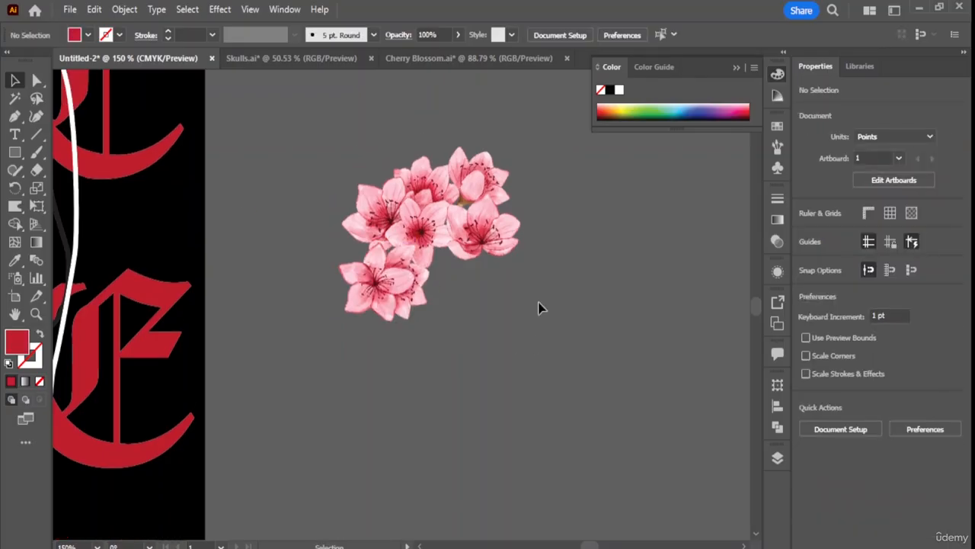
key("ctrl+a")
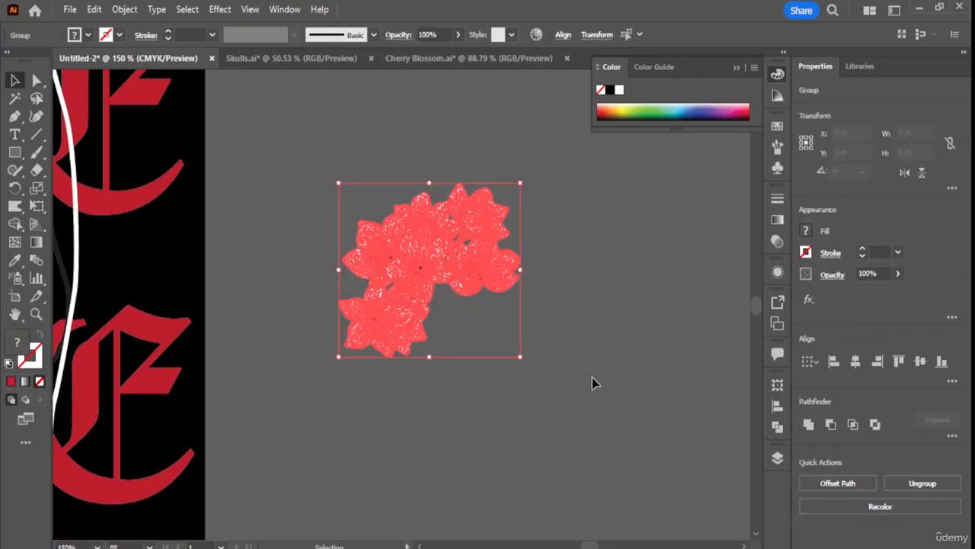
left_click_drag(506, 242, 405, 313)
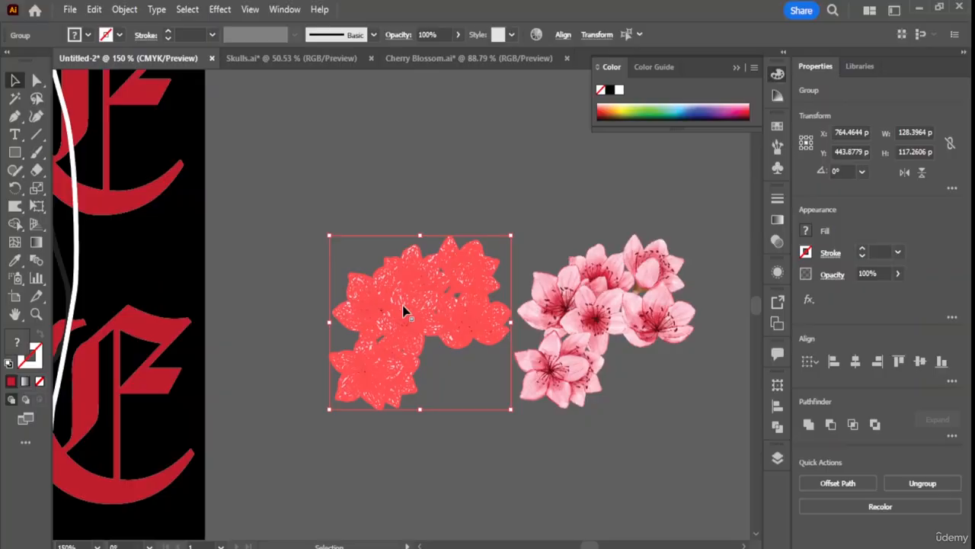
Select all pieces of the right-hand blossom arrangement and move it farther away from the left one.
left_click(567, 206)
left_click(475, 269)
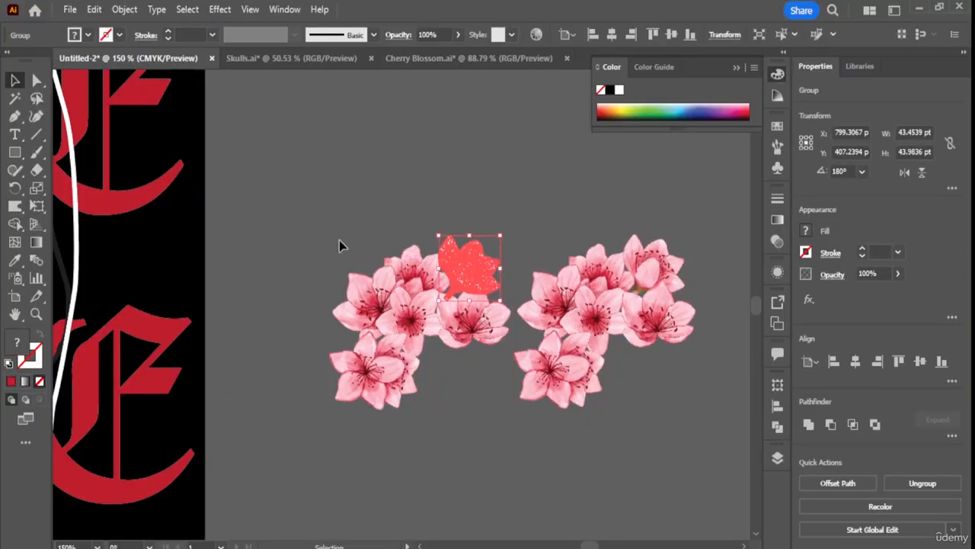
left_click_drag(335, 235, 522, 421)
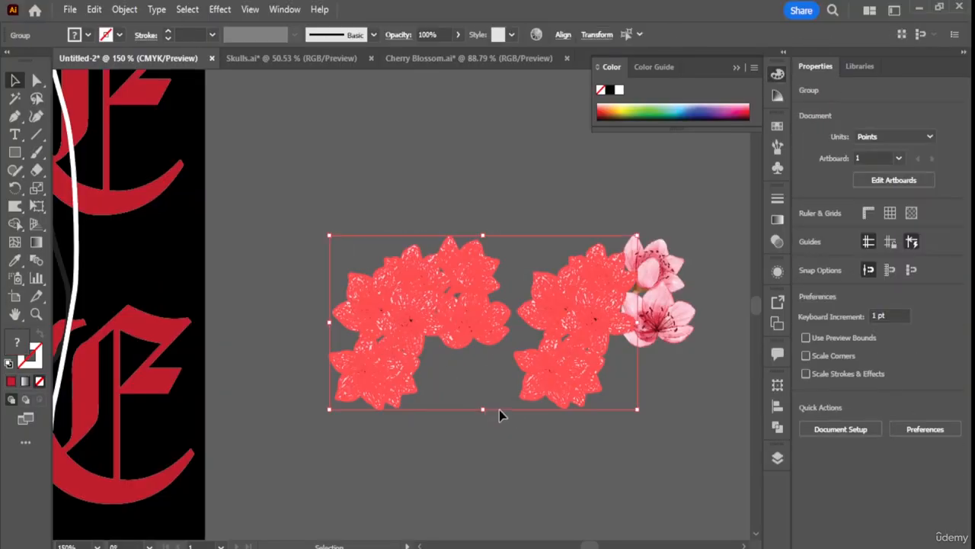
left_click(554, 167)
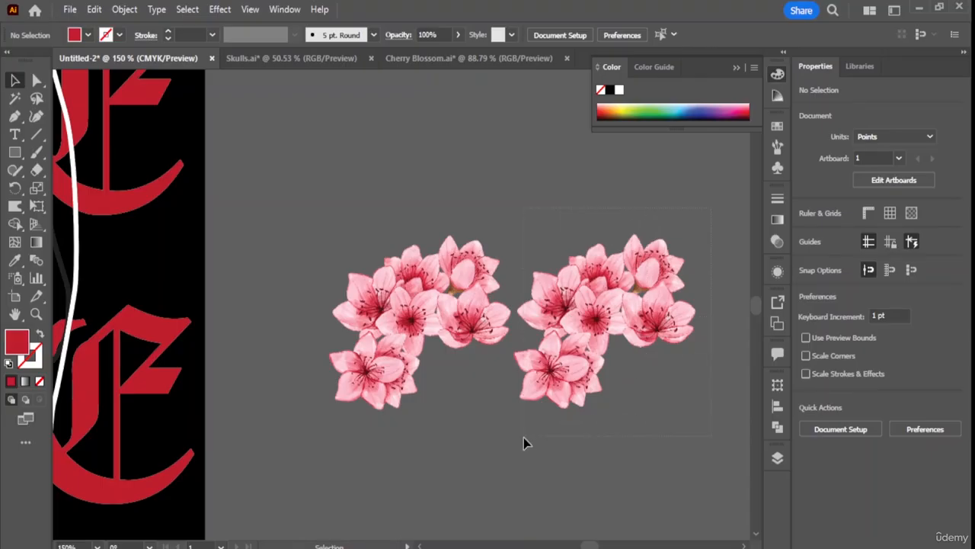
left_click(563, 371)
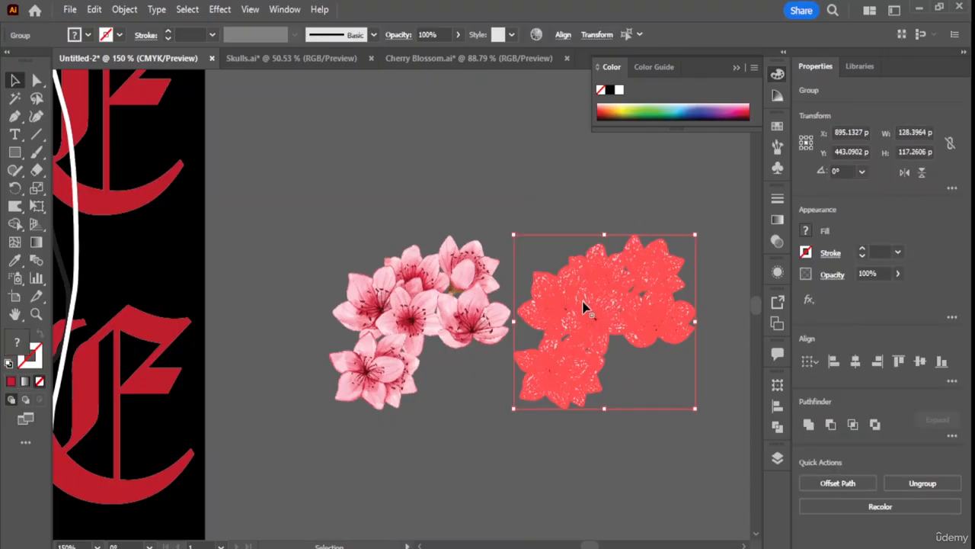
left_click_drag(583, 302, 635, 303)
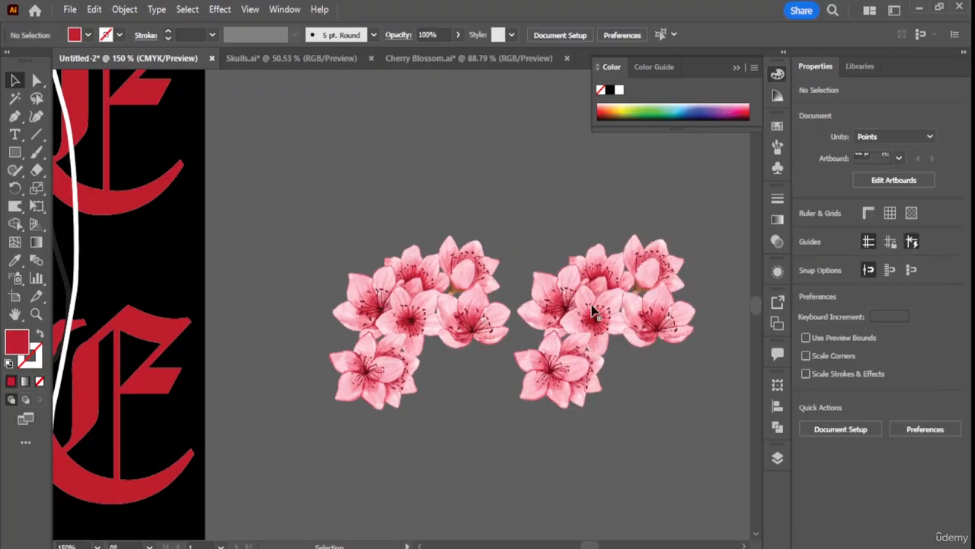
left_click_drag(572, 310, 631, 329)
Select the left blossom arrangement and place a duplicate of it directly above.
left_click(435, 305)
left_click(505, 219)
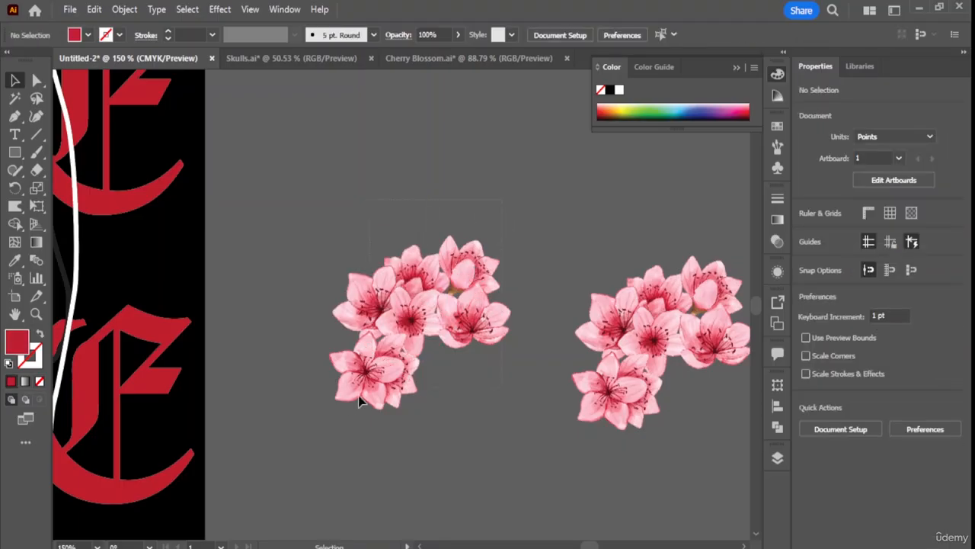
left_click(399, 355)
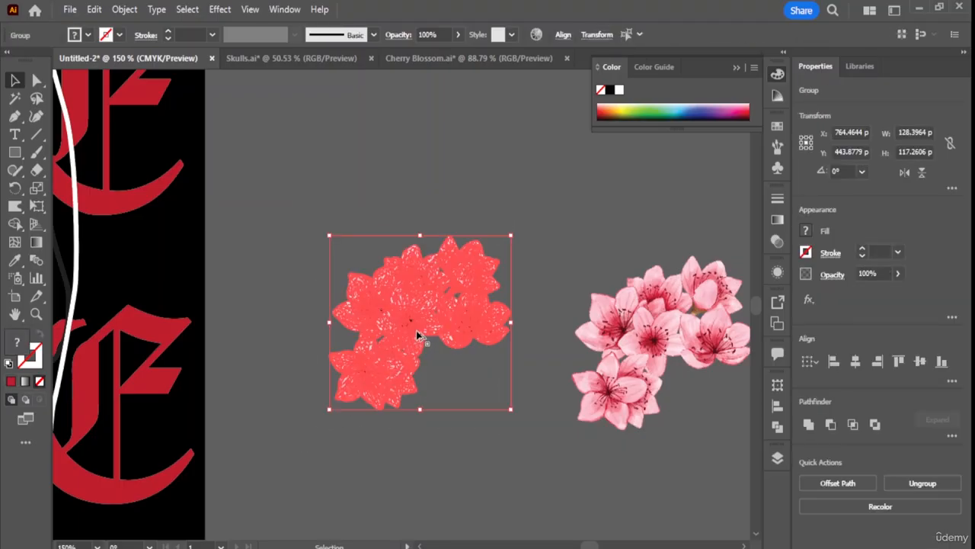
left_click_drag(416, 331, 416, 105)
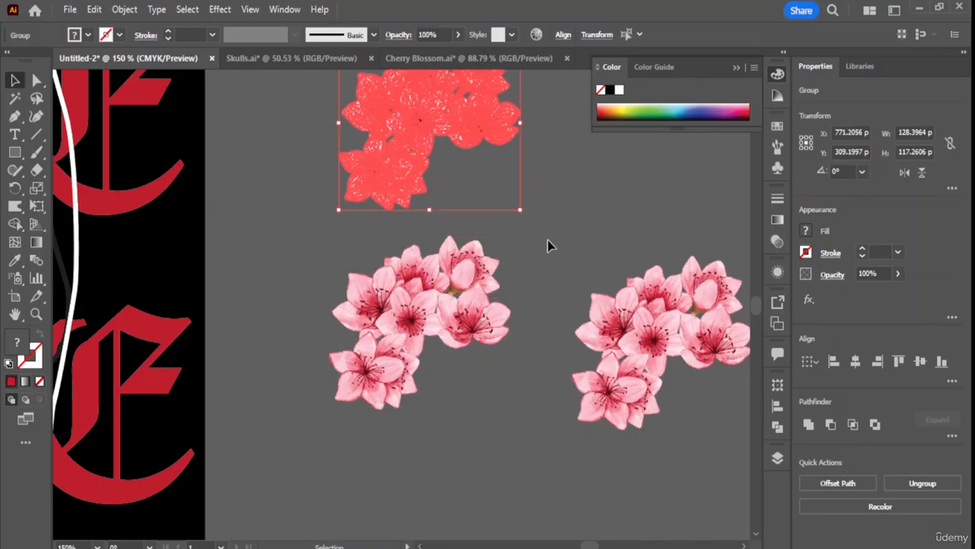
left_click(532, 255)
Group the pieces of the upper blossom arrangement and rotate the group so its arch opens upward.
scroll(530, 221, "up", 3)
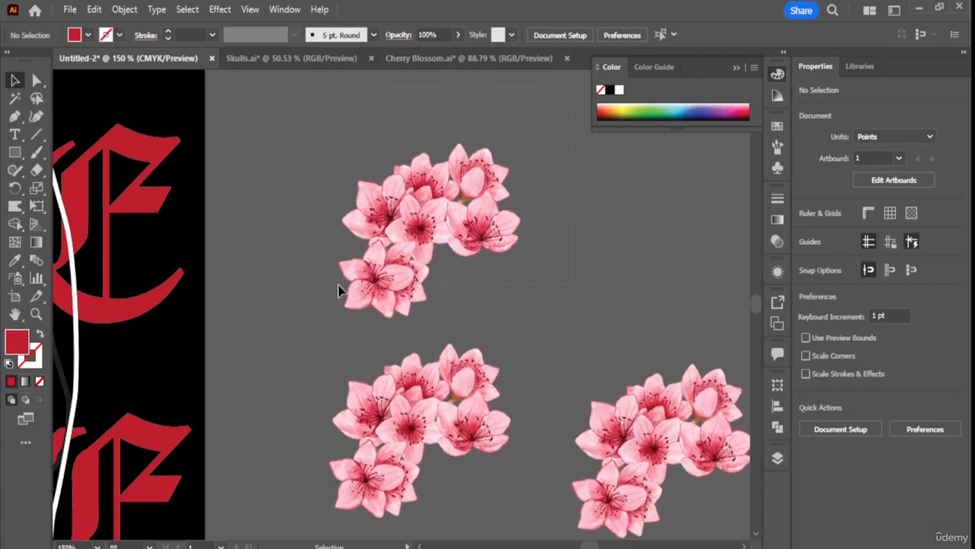
left_click_drag(288, 333, 320, 308)
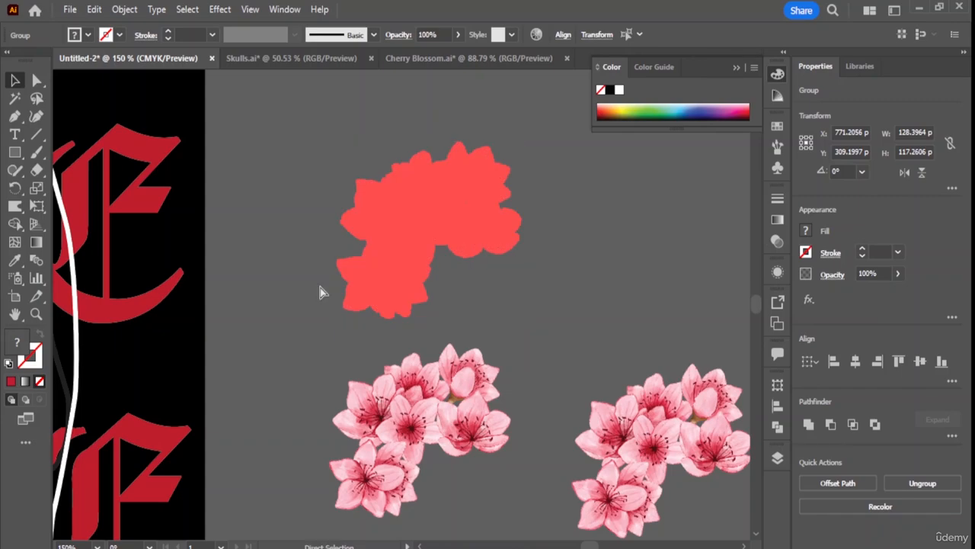
left_click(343, 282)
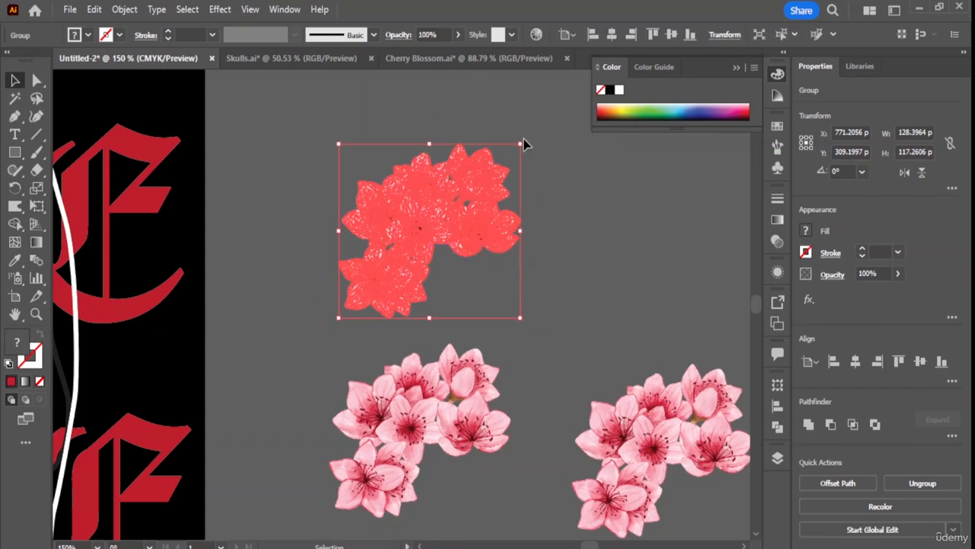
left_click_drag(523, 137, 335, 304)
left_click(623, 259)
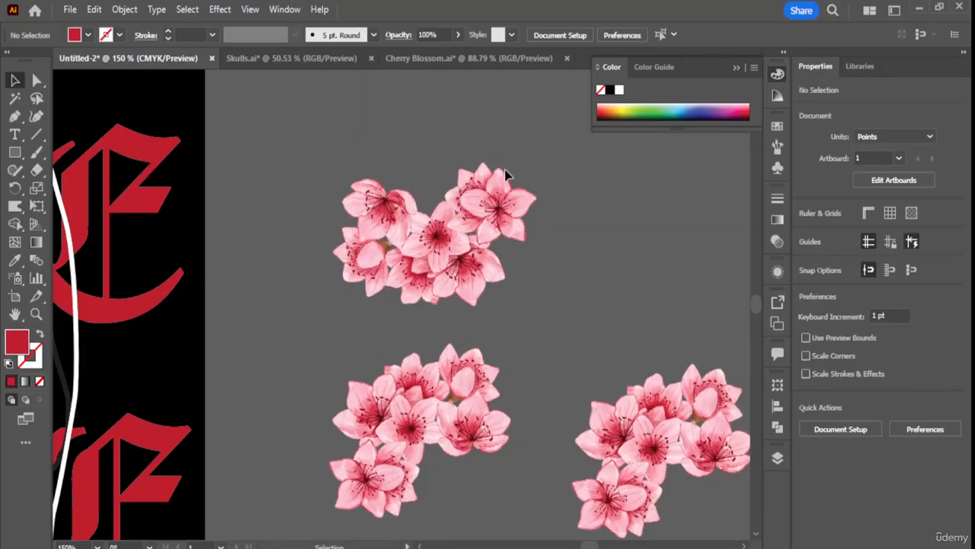
Rotate the upper blossom group 180° so its arch opens downward, and deselect it.
left_click(470, 222)
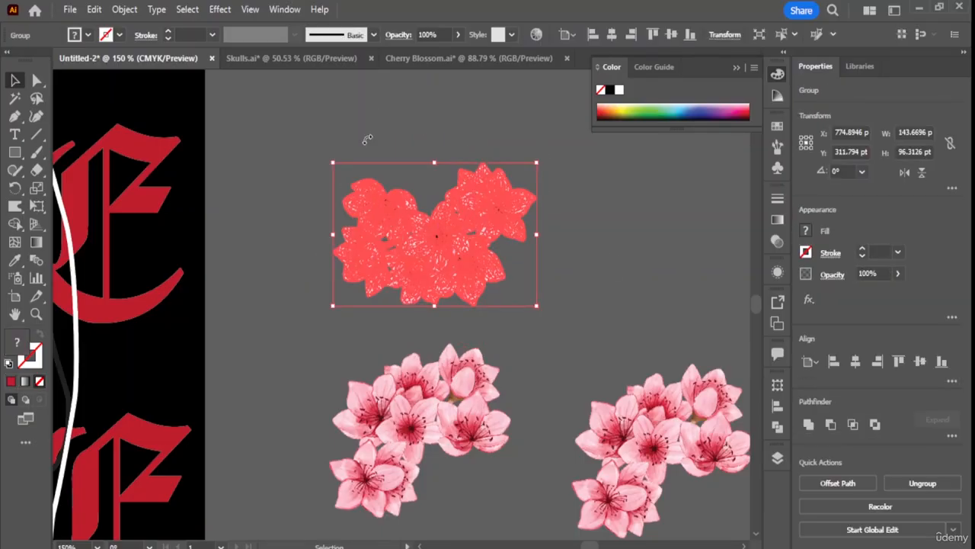
left_click_drag(366, 139, 624, 379)
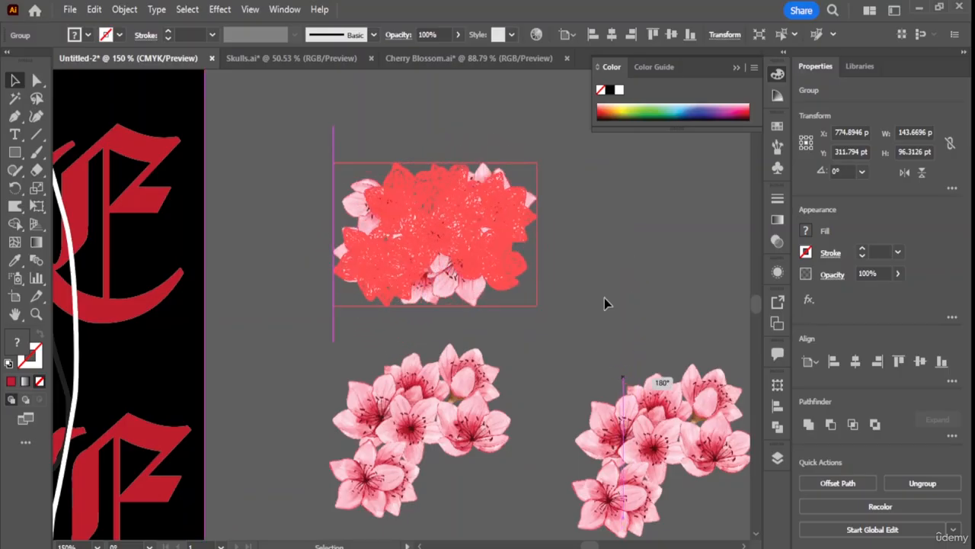
left_click(523, 342)
Try to merge the pieces of the left blossom arrangement with the right one into a larger cluster.
left_click_drag(423, 423, 577, 505)
left_click_drag(484, 421, 568, 408)
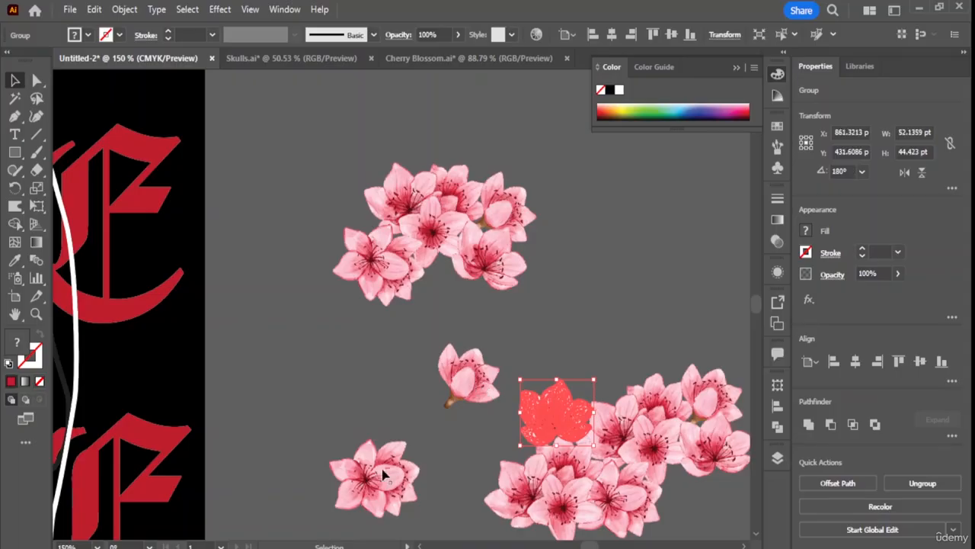
left_click_drag(383, 474, 492, 457)
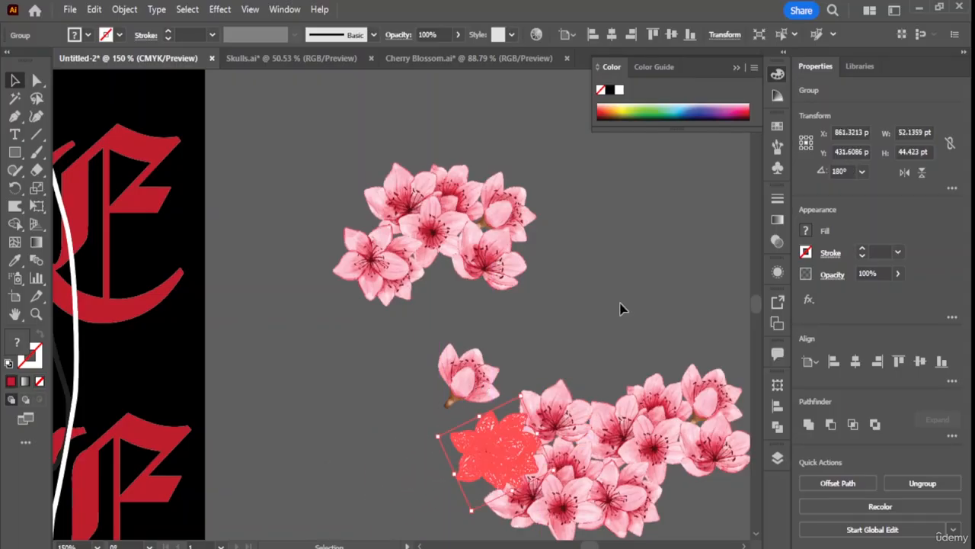
left_click(619, 309)
left_click_drag(462, 374, 375, 348)
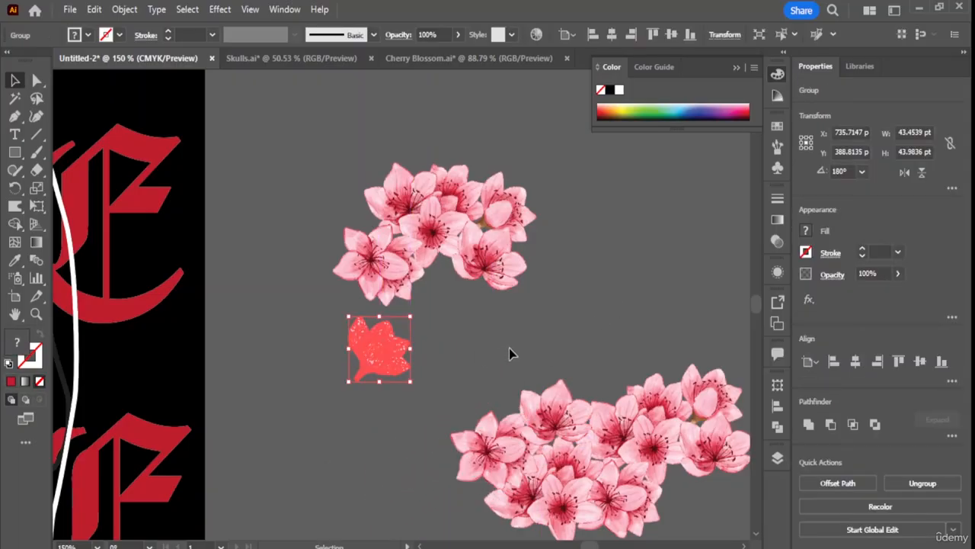
scroll(509, 347, "down", 2)
scroll(586, 375, "up", 1)
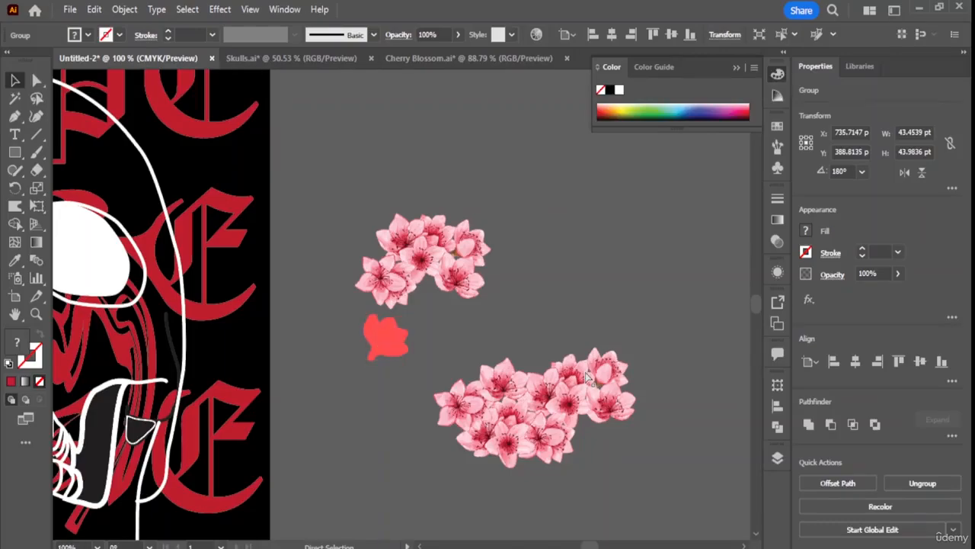
Undo the moves of the blossom pieces and the last rotation of the upper group.
key("ctrl+z")
key("ctrl+z")
key("ctrl+z")
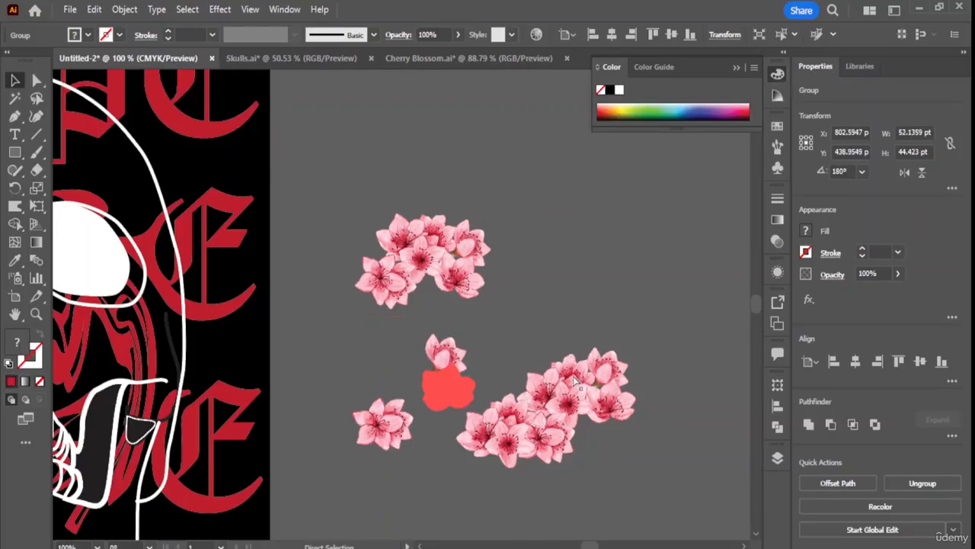
key("ctrl+z")
key("ctrl+z")
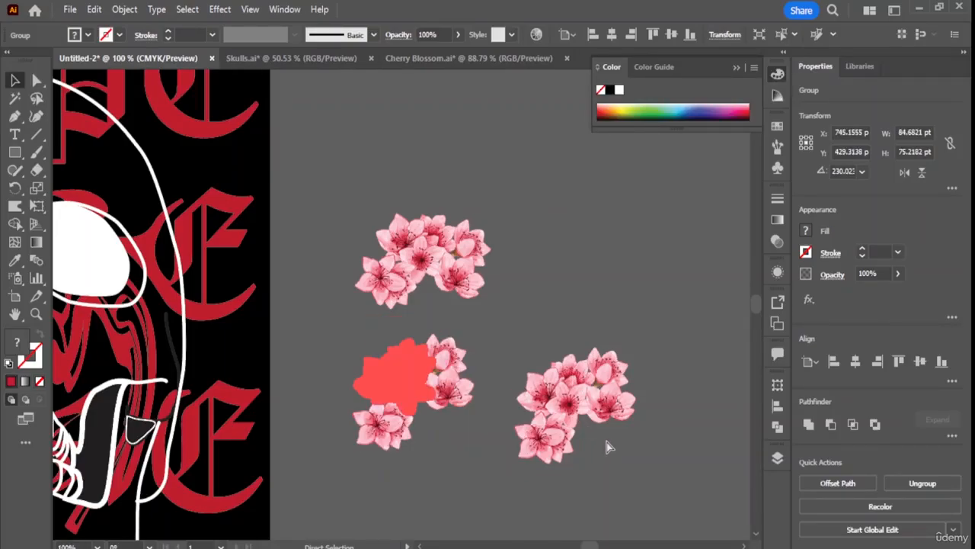
key("ctrl+z")
Move the right-hand blossom arrangement onto the poster, over the lower right corner of the skull's jaw outline, and deselect it.
left_click_drag(549, 442, 124, 465)
scroll(189, 400, "down", 3)
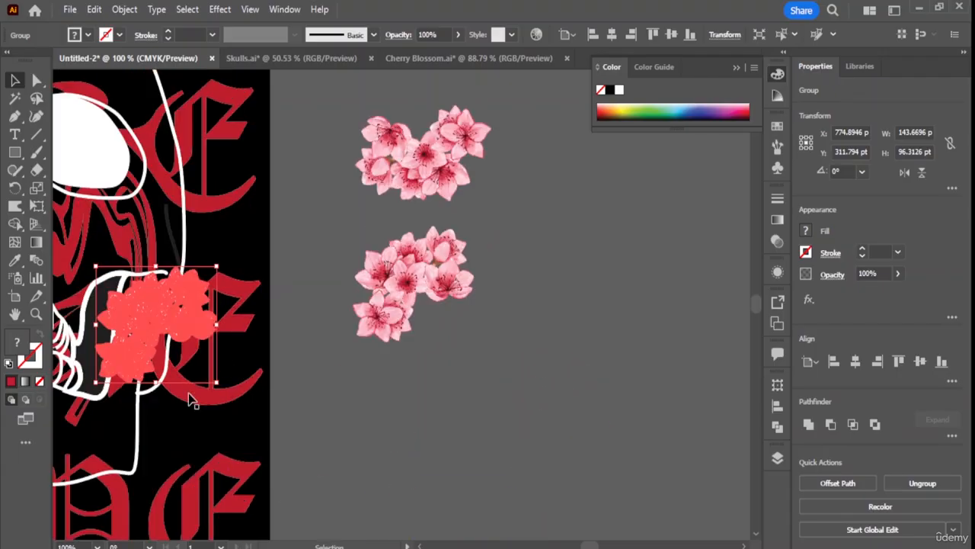
left_click_drag(166, 323, 155, 455)
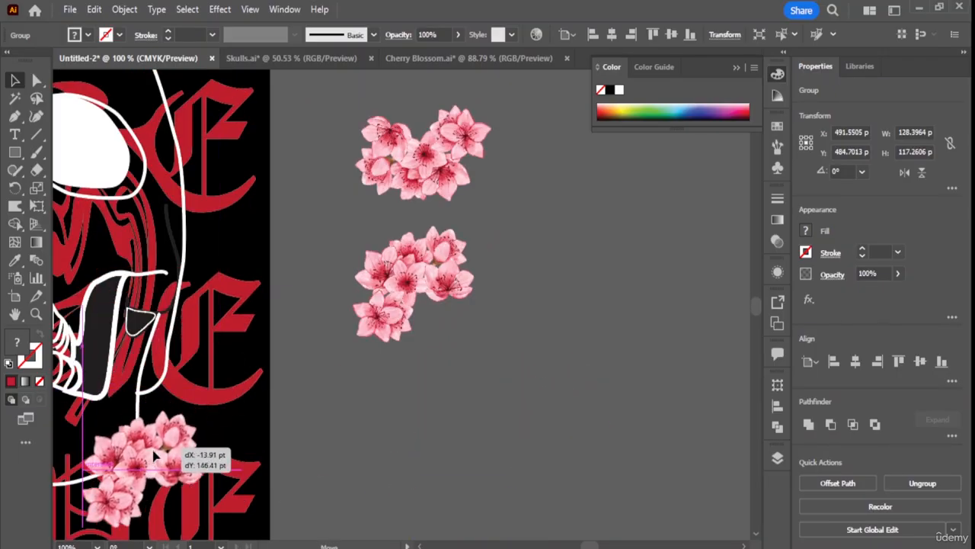
scroll(306, 407, "down", 2)
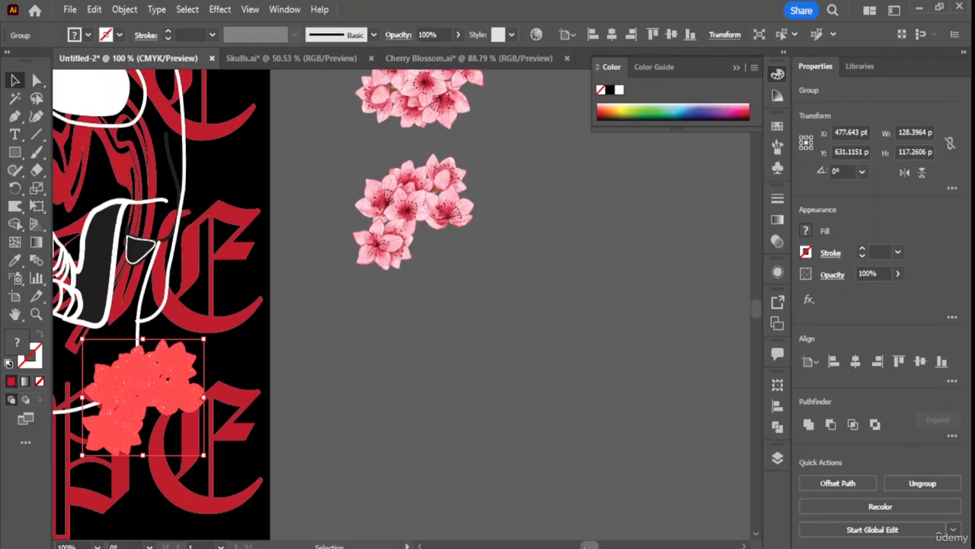
mouse_move(583, 547)
left_mouse_down()
mouse_move(559, 544)
mouse_move(581, 547)
left_mouse_up()
left_click(446, 442)
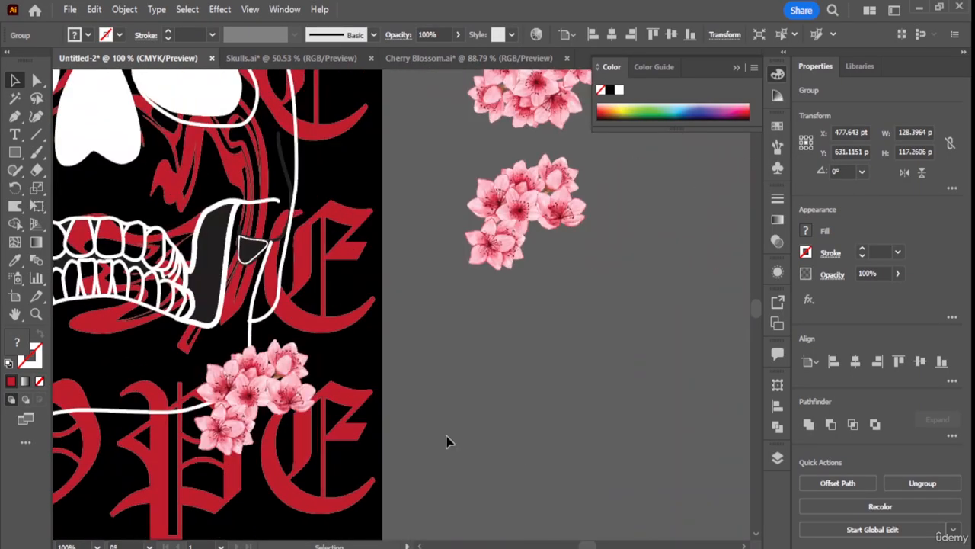
scroll(459, 424, "down", 1)
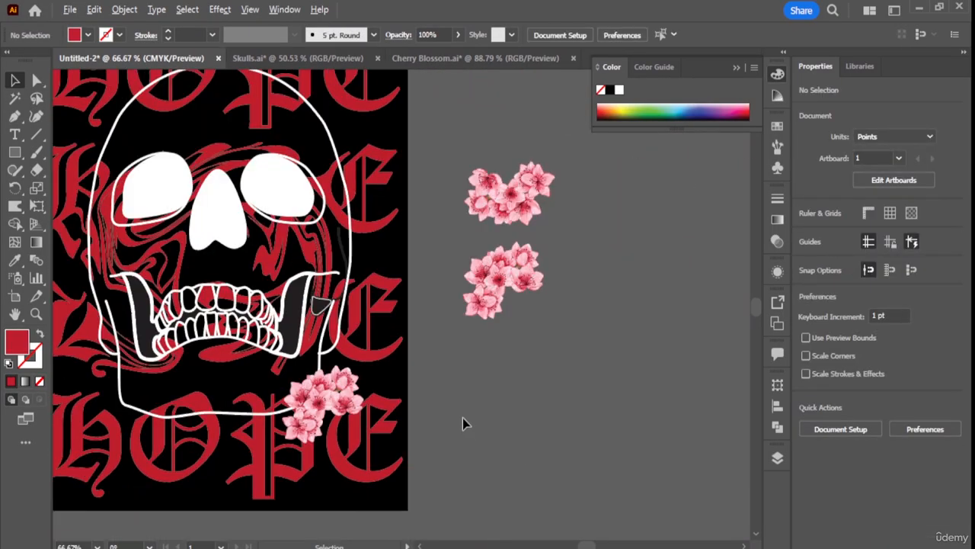
Shift the upper blossom group slightly and place the three-blossom cluster on the skull's left outline beside the eye socket.
left_click(495, 282)
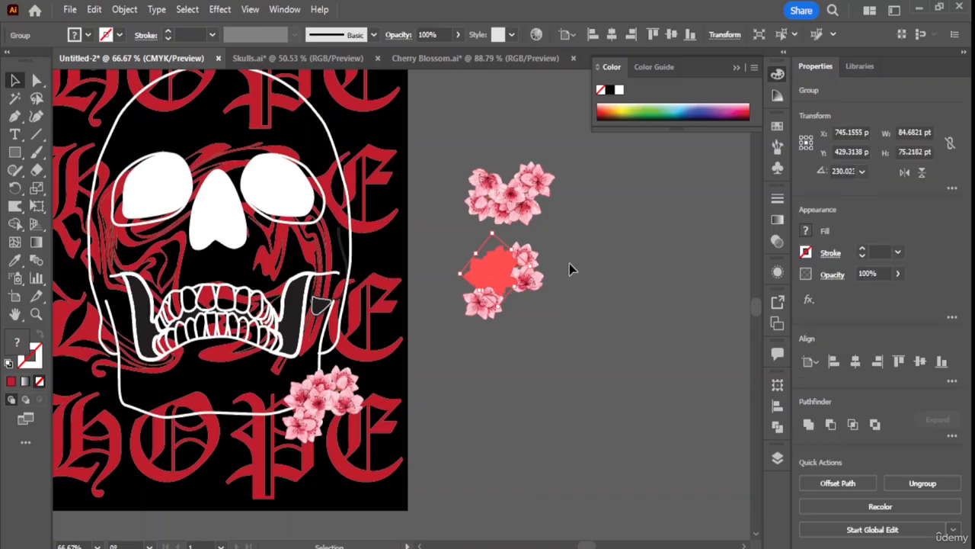
left_click(569, 263)
mouse_move(516, 197)
left_mouse_down()
mouse_move(496, 202)
mouse_move(512, 187)
left_mouse_up()
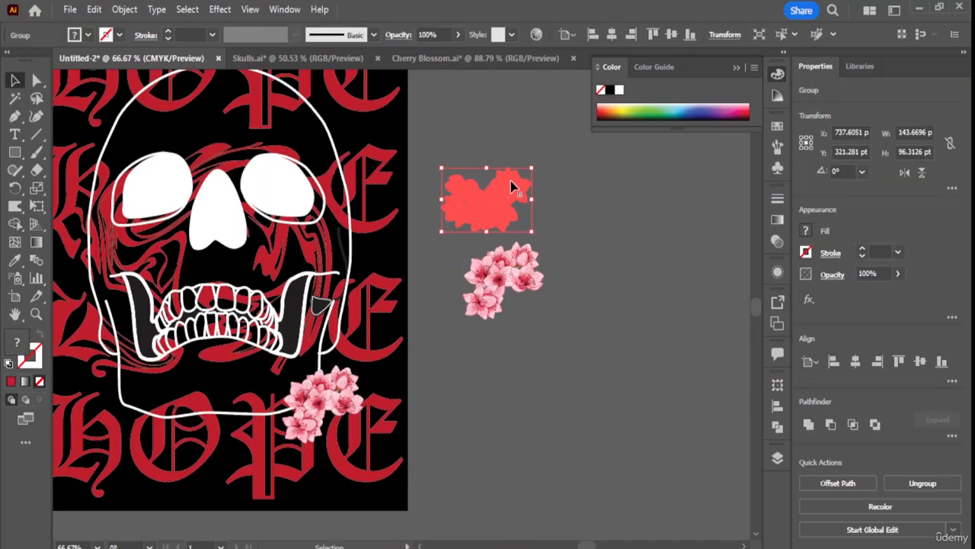
left_click(546, 177)
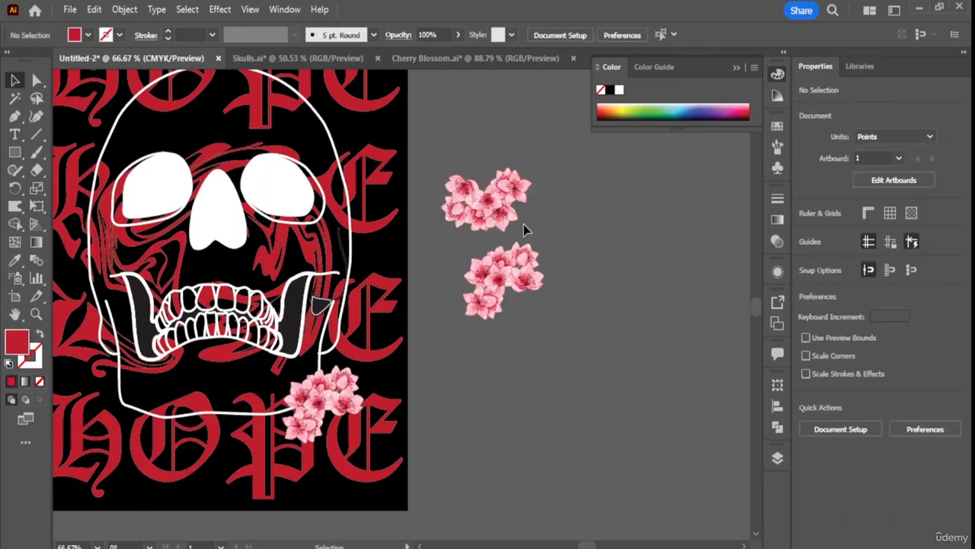
left_click_drag(505, 272, 90, 202)
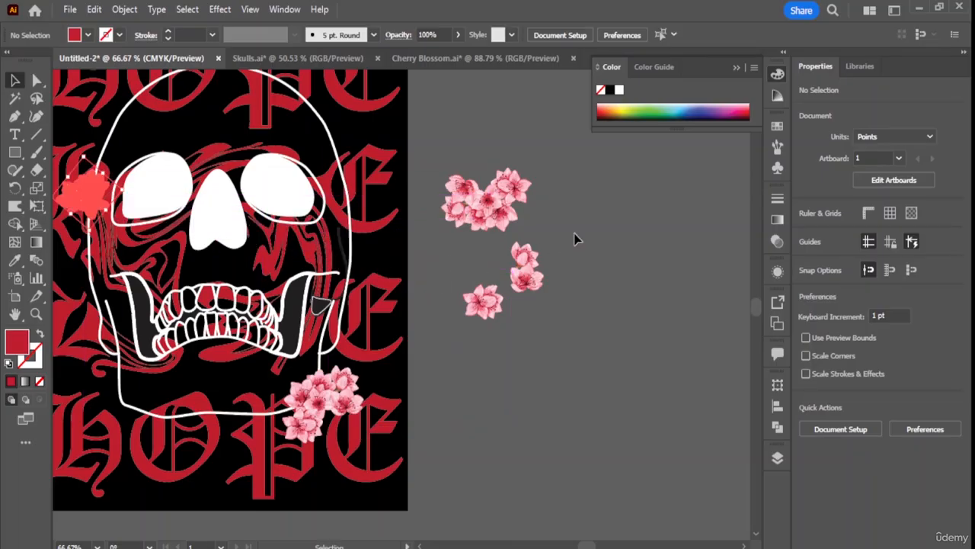
left_click(520, 298)
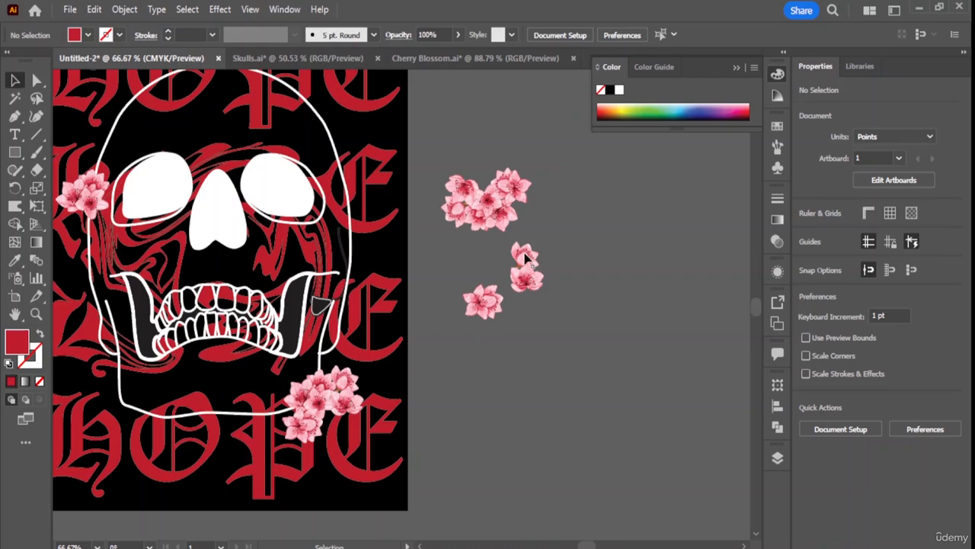
Place two single blossoms, one above the other, on the skull's right outline beside the eye socket.
double_click(524, 258)
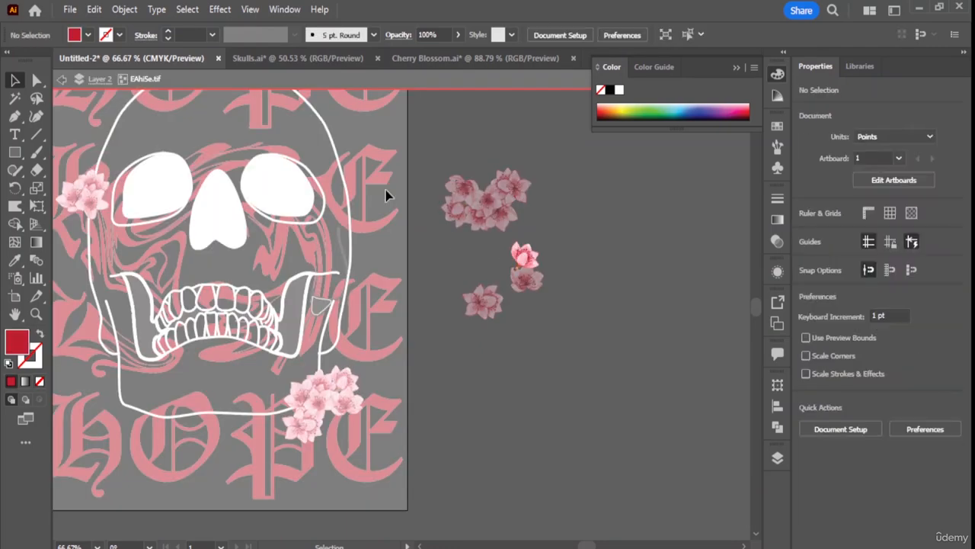
double_click(589, 237)
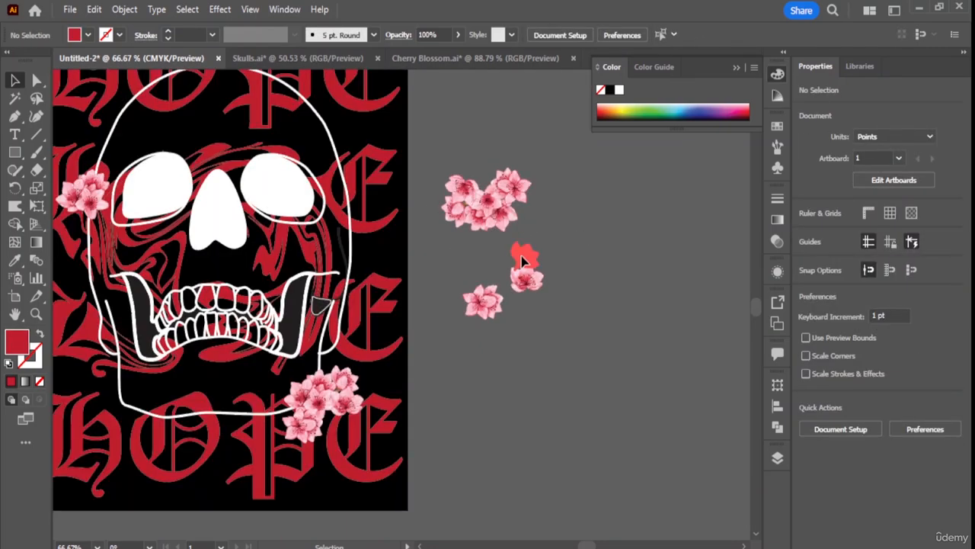
left_click_drag(522, 261, 345, 143)
left_click(581, 254)
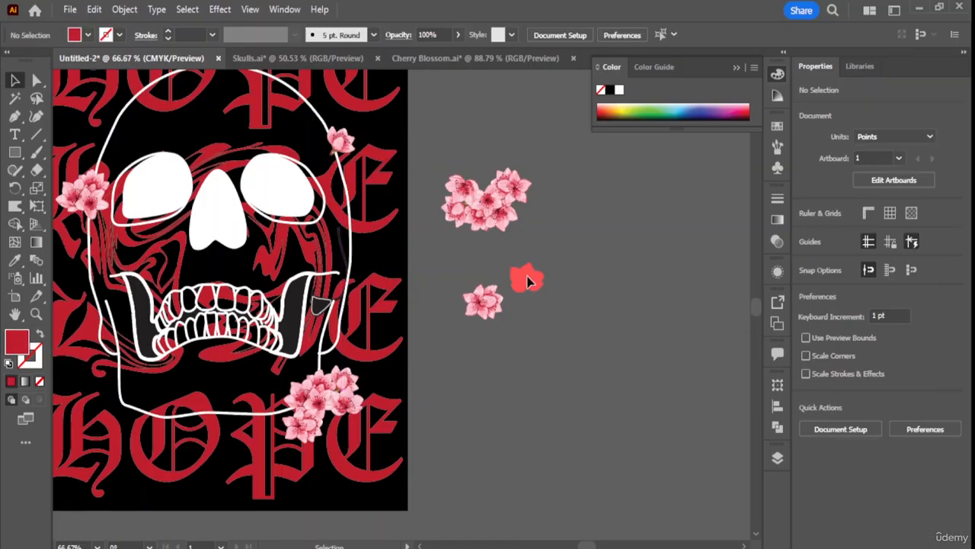
left_click_drag(530, 282, 333, 163)
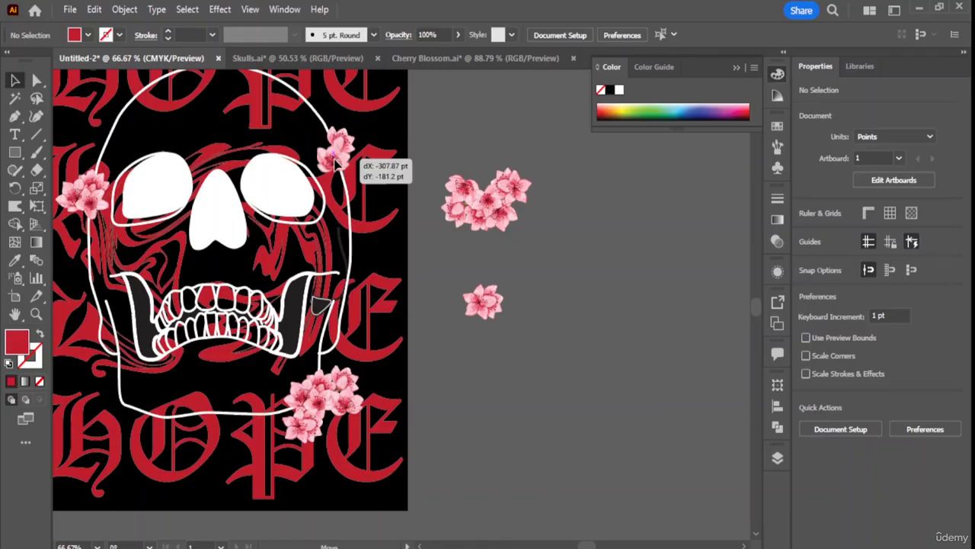
left_click(599, 264)
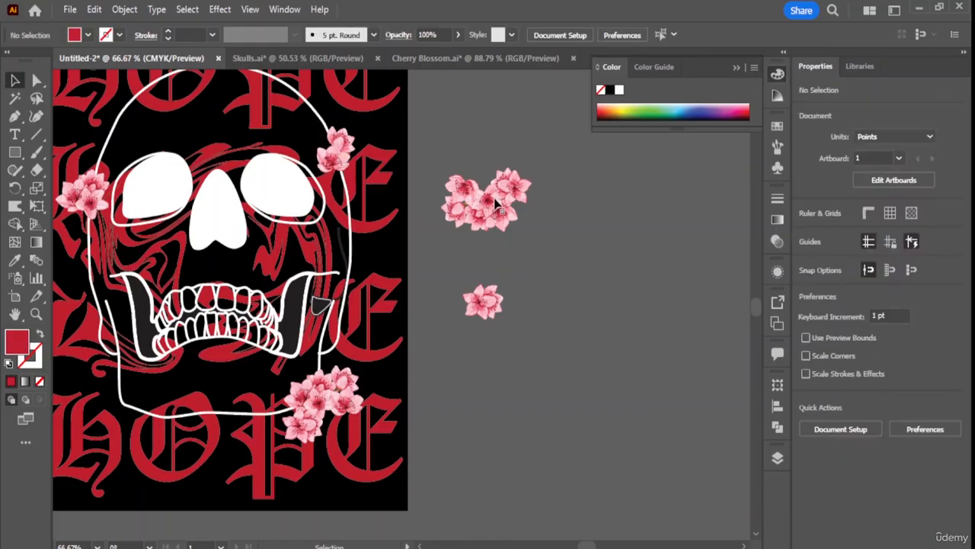
Delete the spare blossom group beside the poster and move the remaining blossom piece closer to the artboard.
left_click_drag(583, 244, 582, 245)
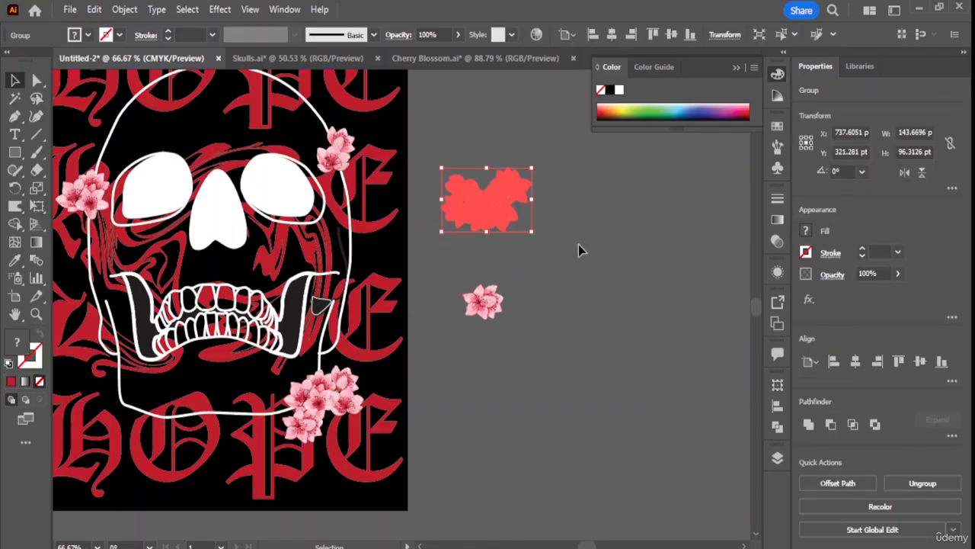
key("Delete")
left_click_drag(484, 297, 458, 306)
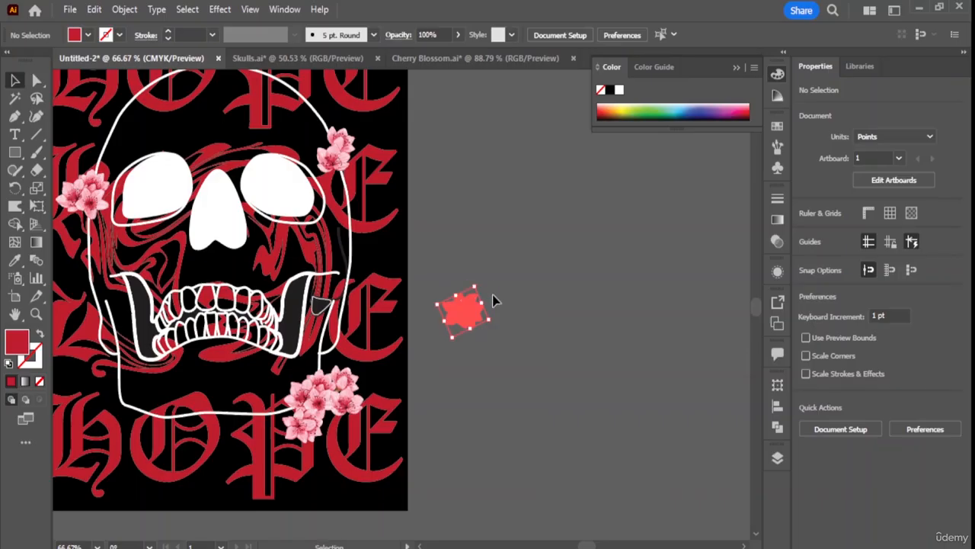
Rotate the remaining blossom piece and place it directly above the cluster at the skull's lower right jaw.
left_click(481, 276)
left_click(469, 299)
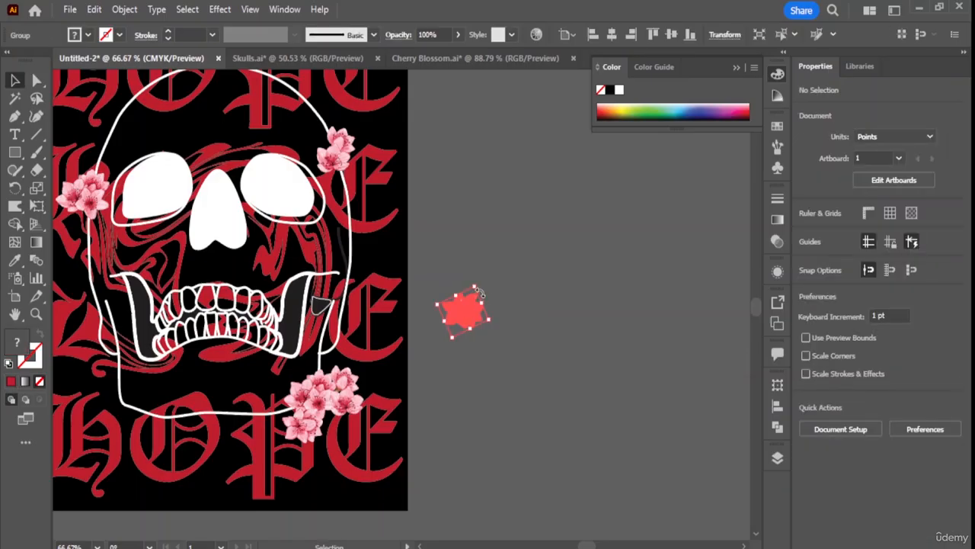
left_click_drag(475, 282, 421, 366)
left_click(568, 316)
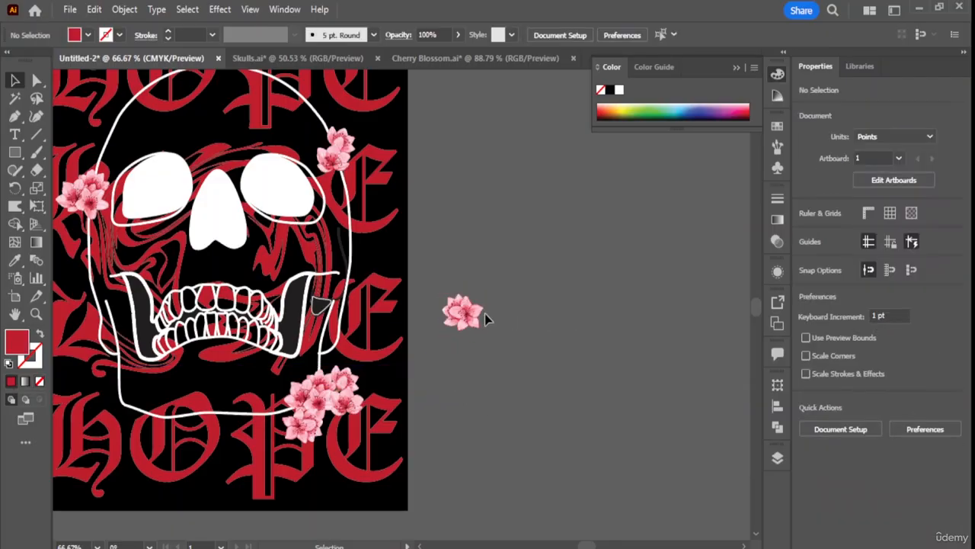
left_click_drag(467, 314, 340, 366)
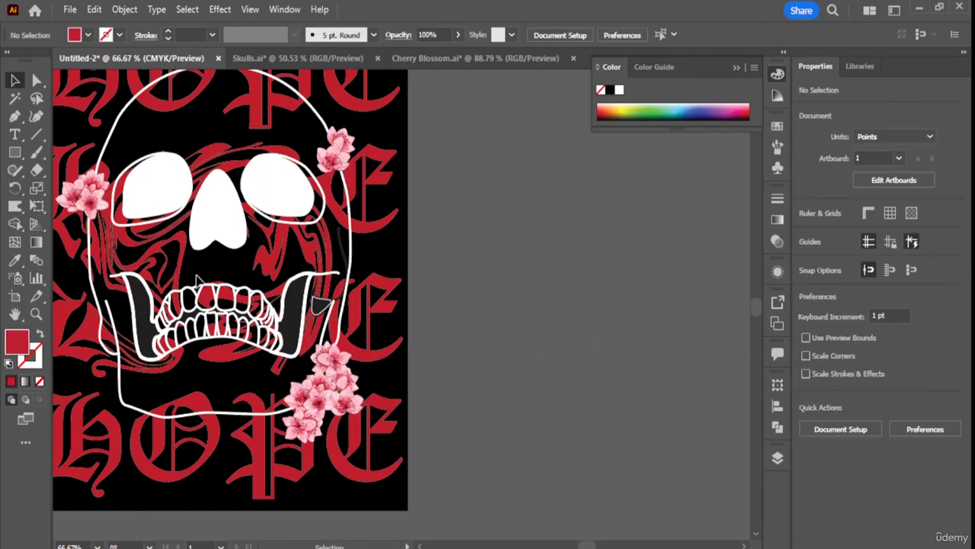
Draw a circle about 558 pt in diameter with the Ellipse tool, centred on the poster over the skull.
scroll(156, 282, "down", 2)
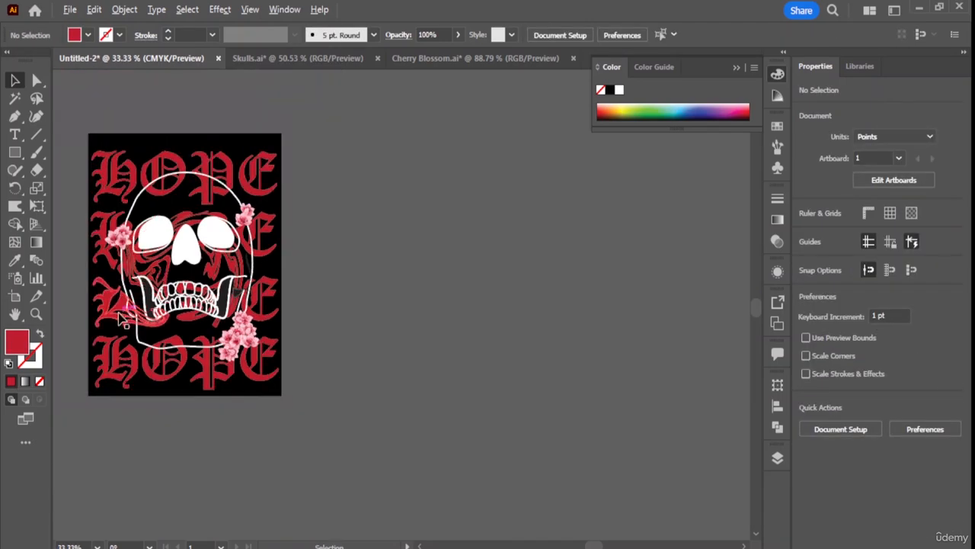
scroll(121, 316, "up", 1)
left_click_drag(589, 546, 582, 545)
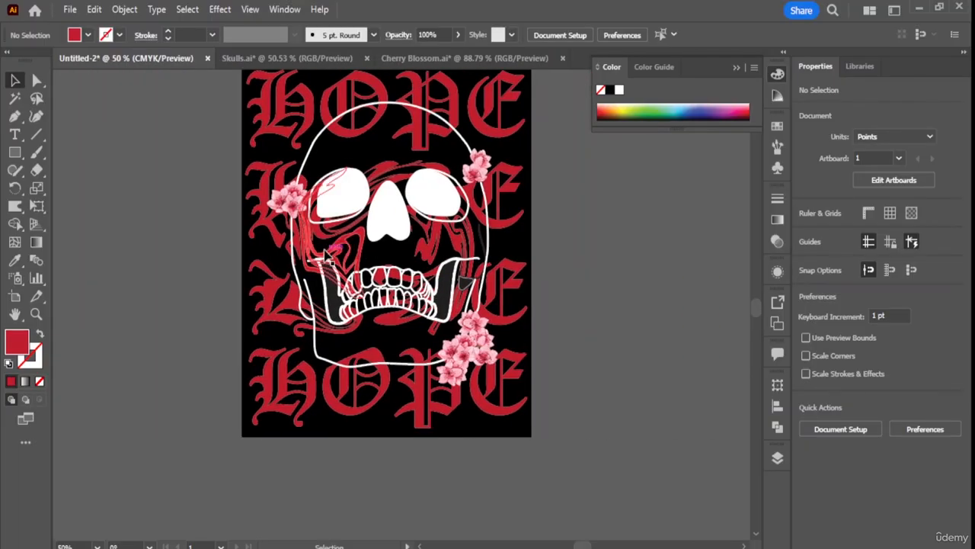
left_click(15, 152)
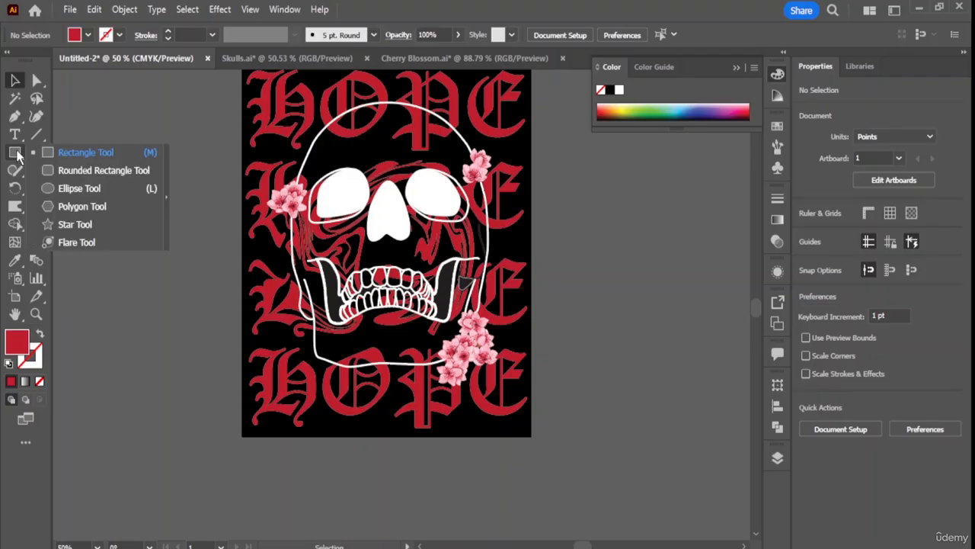
left_click(80, 188)
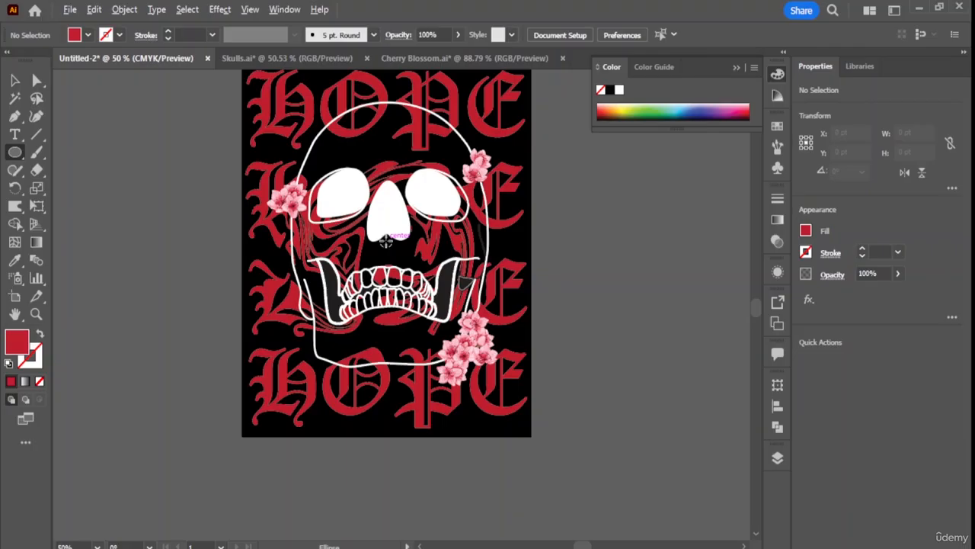
mouse_move(386, 240)
left_mouse_down()
mouse_move(412, 238)
mouse_move(246, 108)
mouse_move(313, 141)
left_mouse_up()
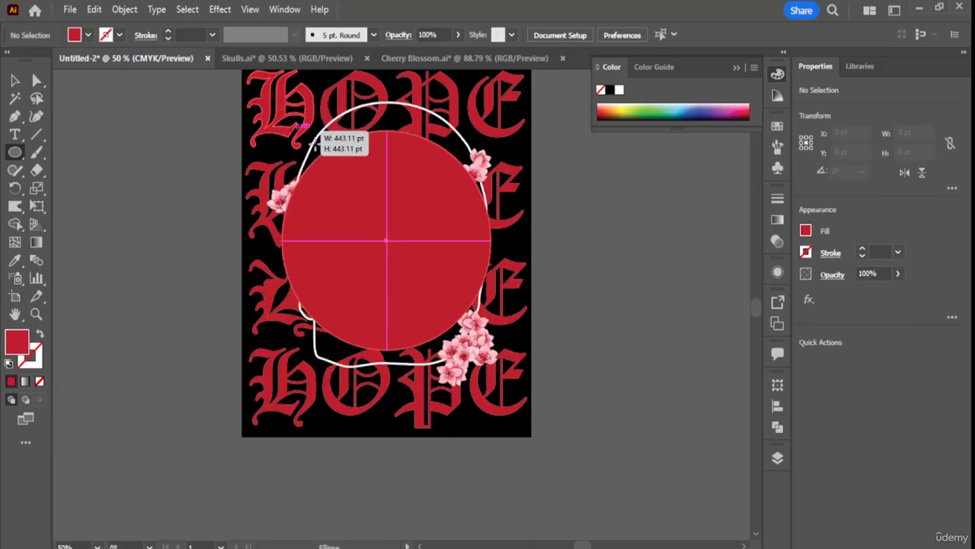
mouse_move(313, 141)
left_mouse_down()
mouse_move(254, 141)
mouse_move(309, 152)
mouse_move(257, 138)
left_mouse_up()
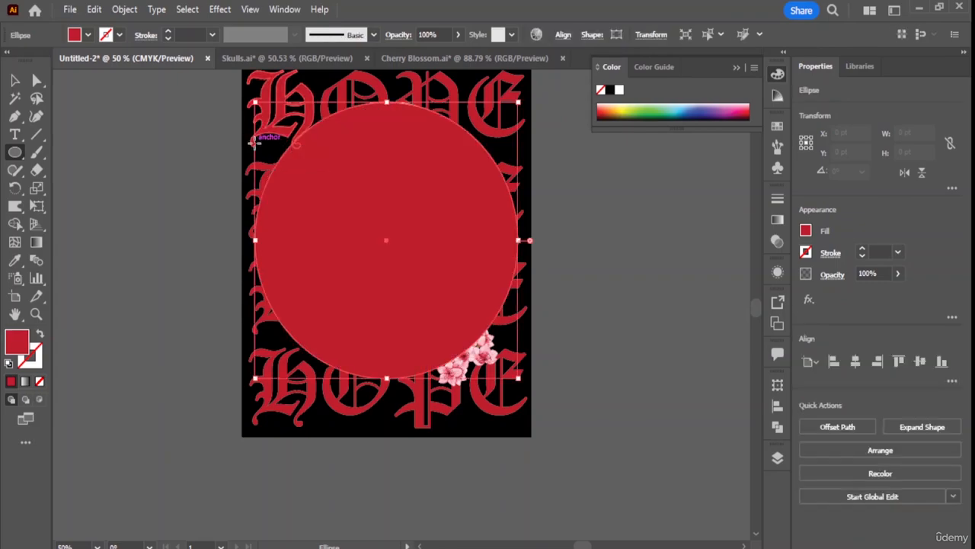
Set the circle's fill to None and return to the Selection tool.
left_click(805, 230)
left_click(650, 283)
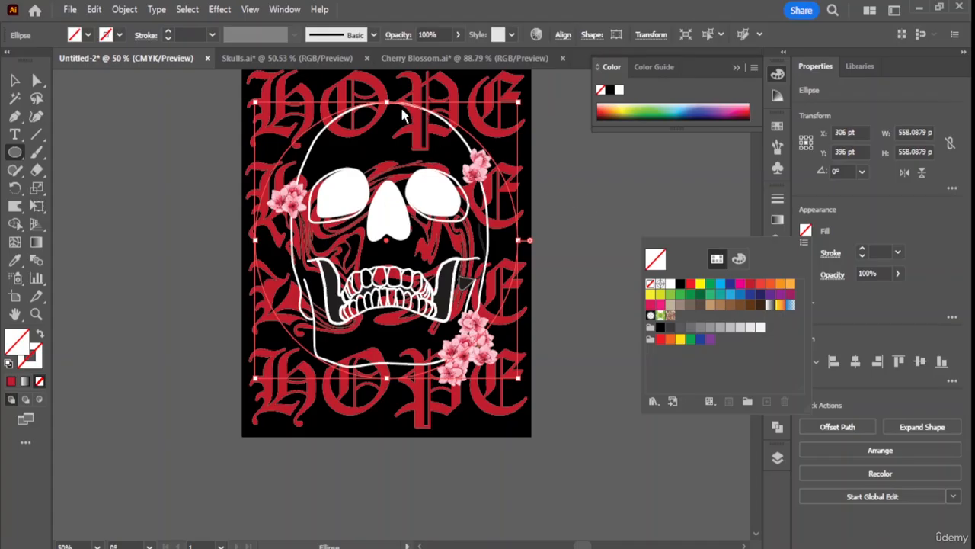
left_click(576, 178)
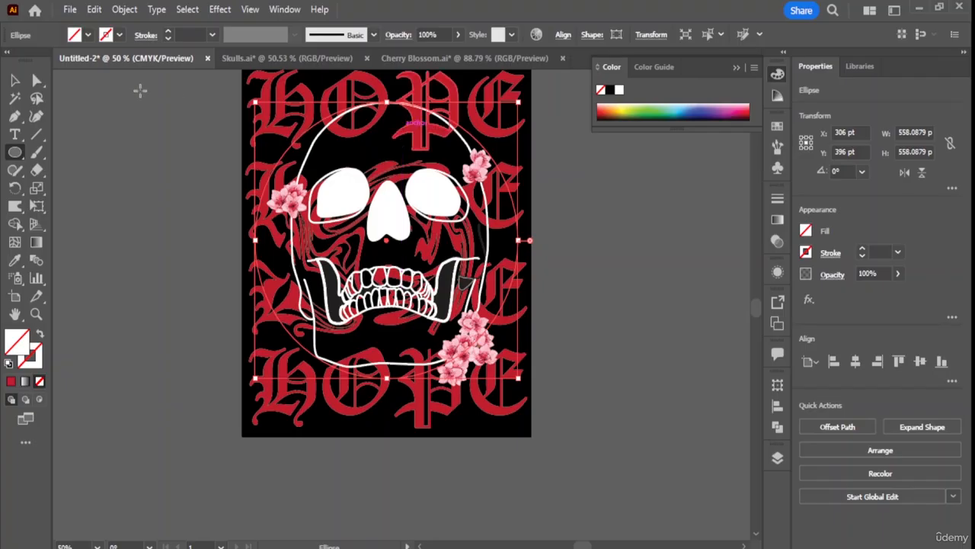
left_click(17, 80)
scroll(392, 152, "up", 2)
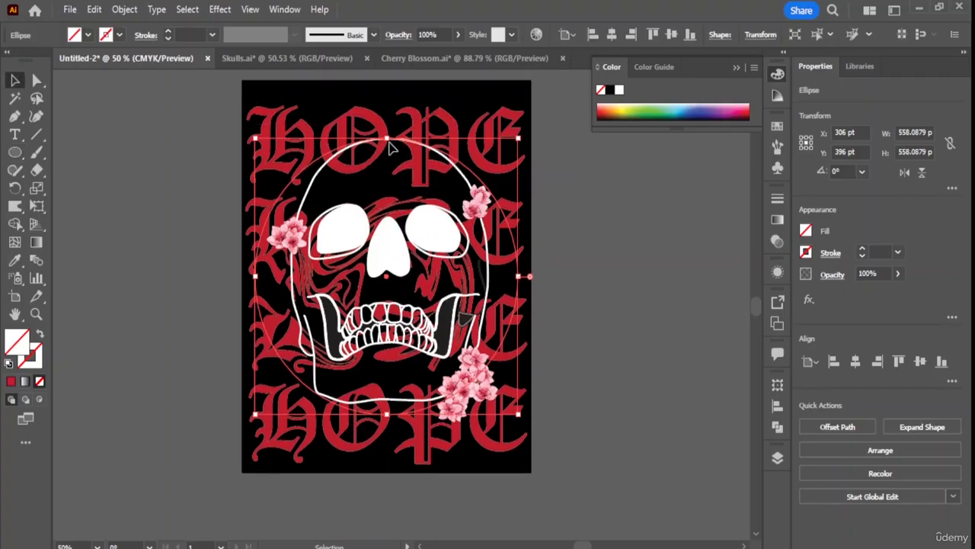
Move the circle over the skull slightly down and left, to about X 302 pt and Y 416 pt.
scroll(390, 149, "up", 2, "alt")
scroll(390, 150, "up", 1)
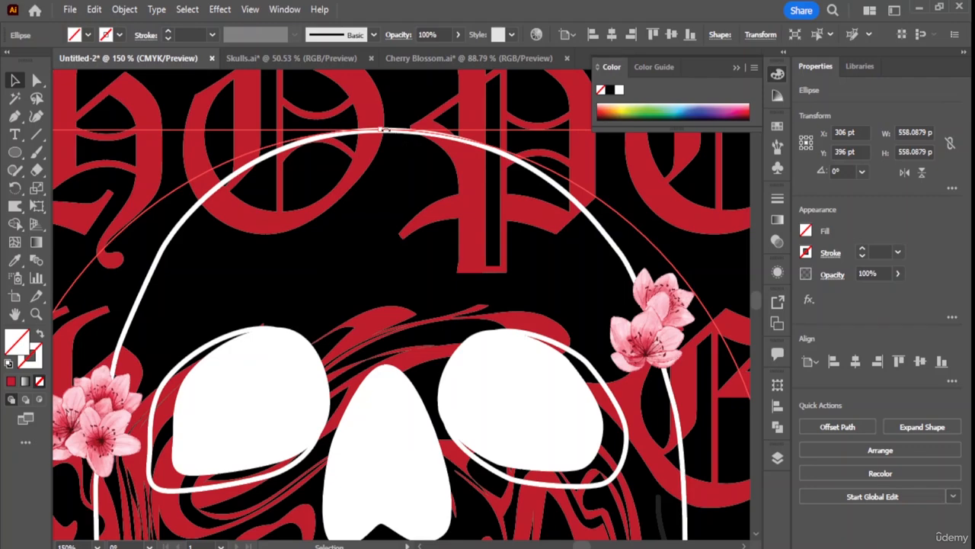
scroll(381, 130, "up", 8)
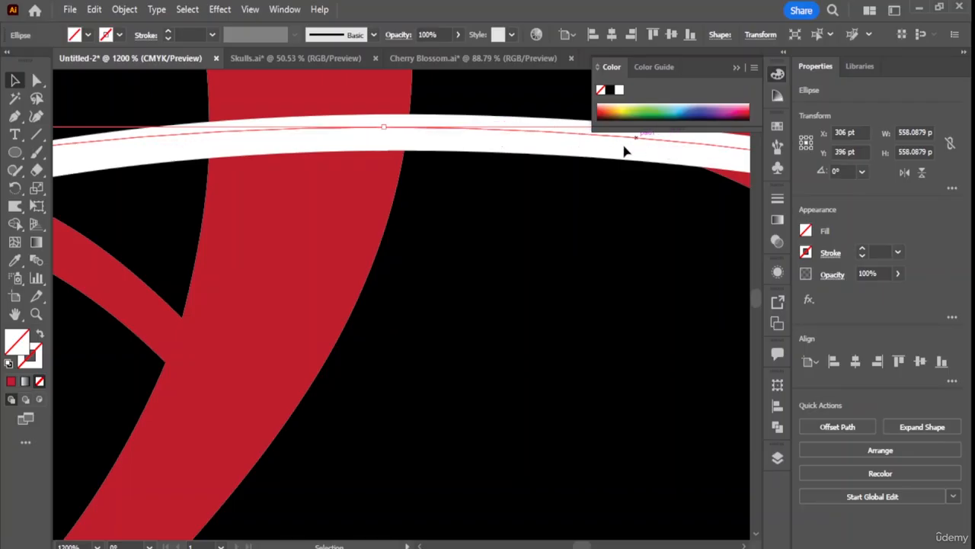
scroll(505, 153, "down", 3)
scroll(505, 153, "down", 3)
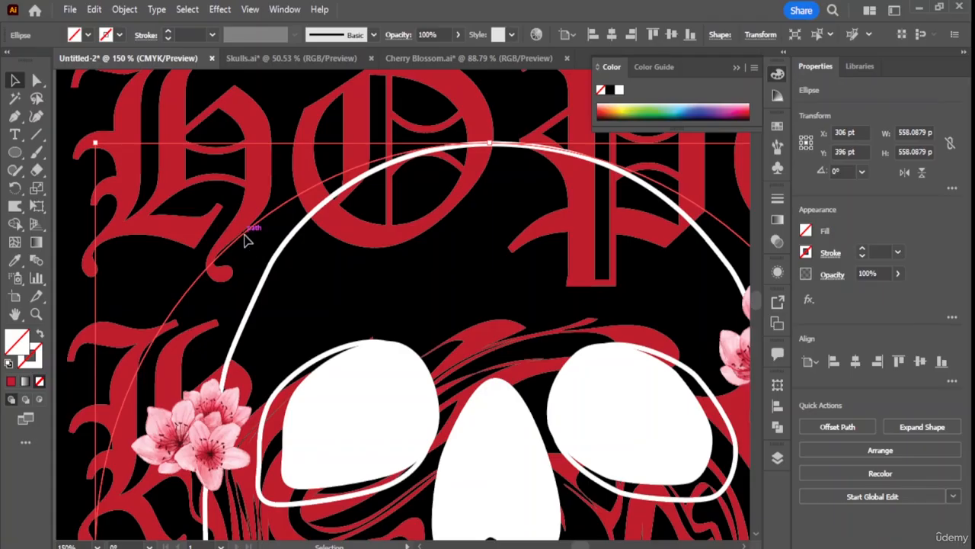
left_click_drag(246, 239, 241, 271)
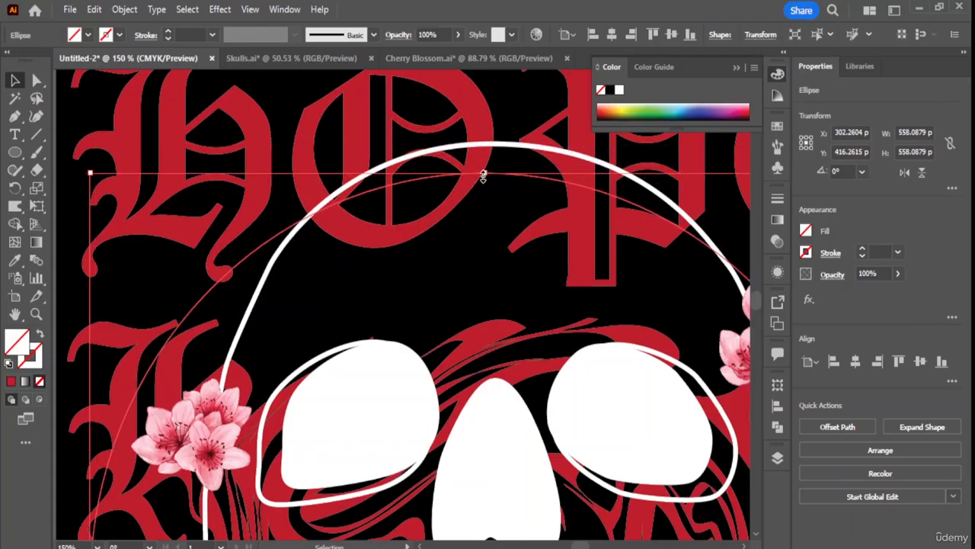
Try to start text along the circle over the skull with the Type tool.
left_click(14, 135)
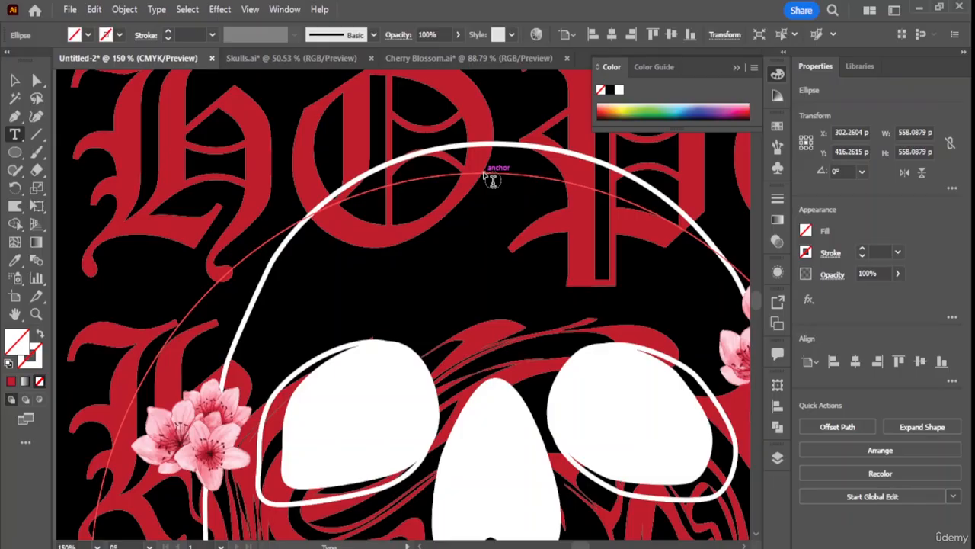
scroll(493, 178, "up", 4)
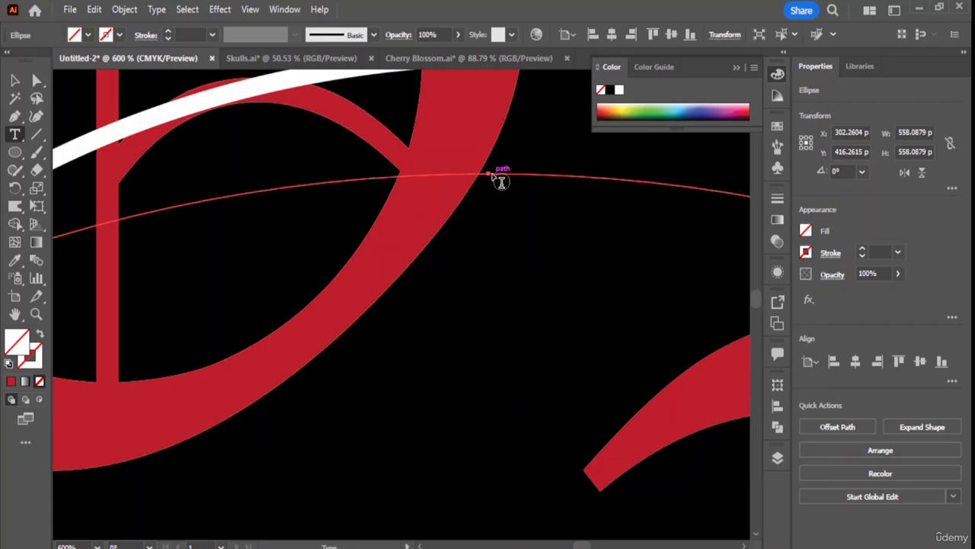
left_click(494, 177)
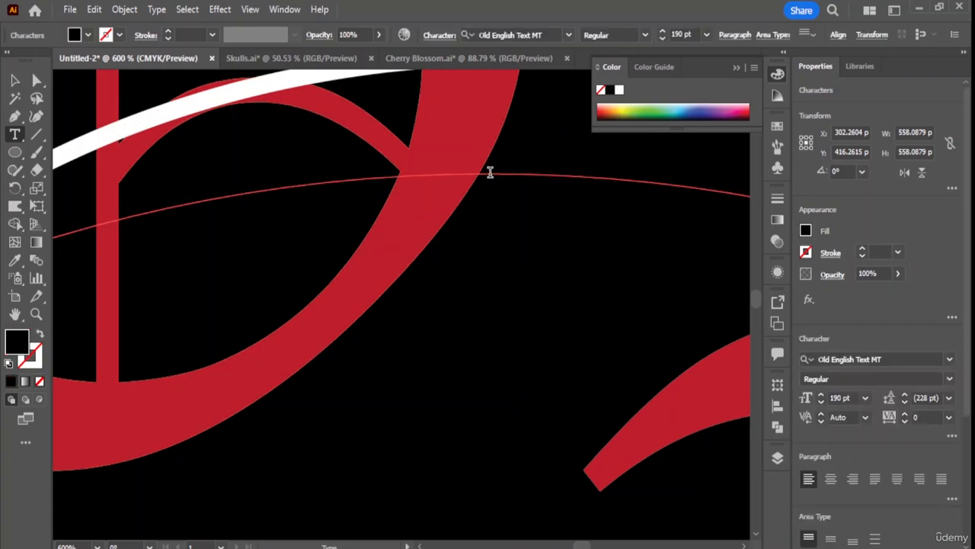
scroll(491, 172, "down", 10)
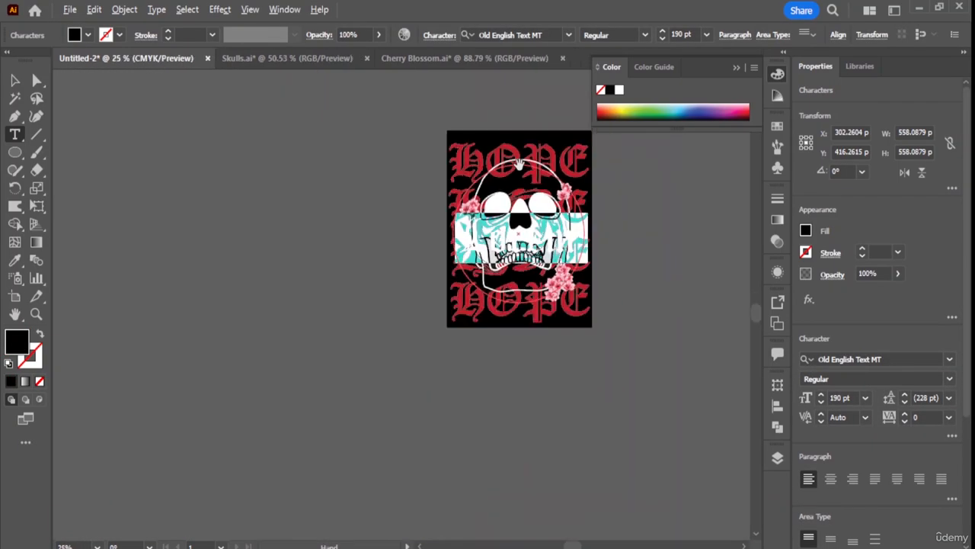
scroll(518, 162, "up", 4)
scroll(518, 162, "down", 1)
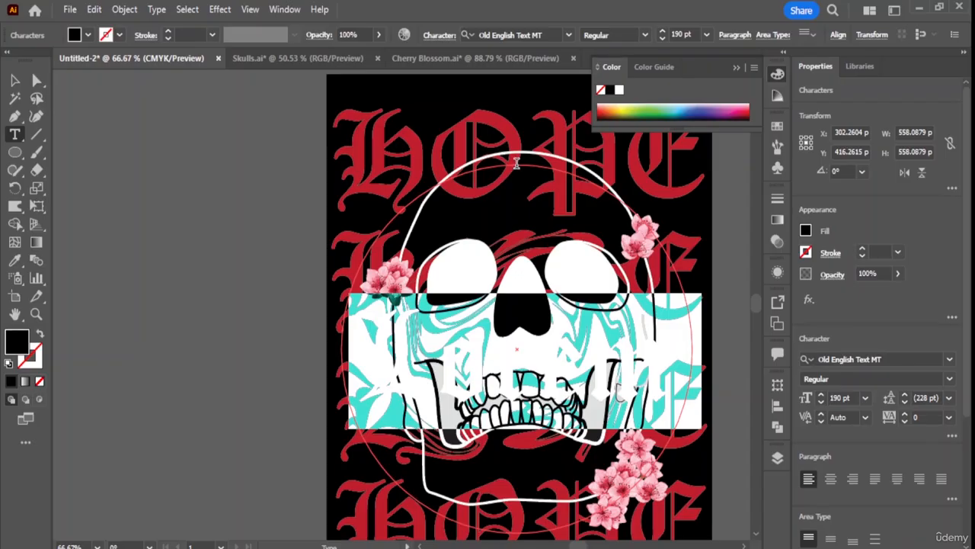
Delete the placeholder text object and its circle from the poster.
left_click(14, 81)
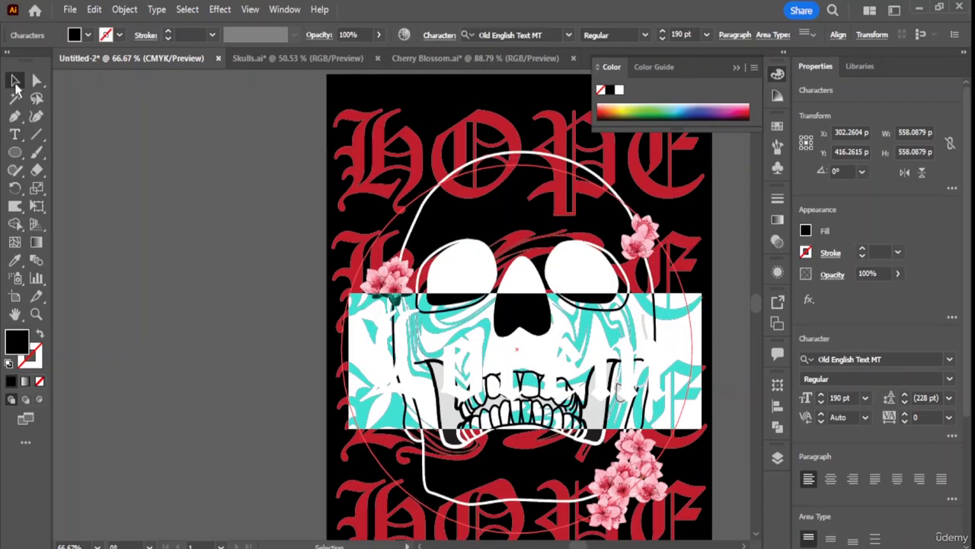
left_click_drag(545, 368, 530, 299)
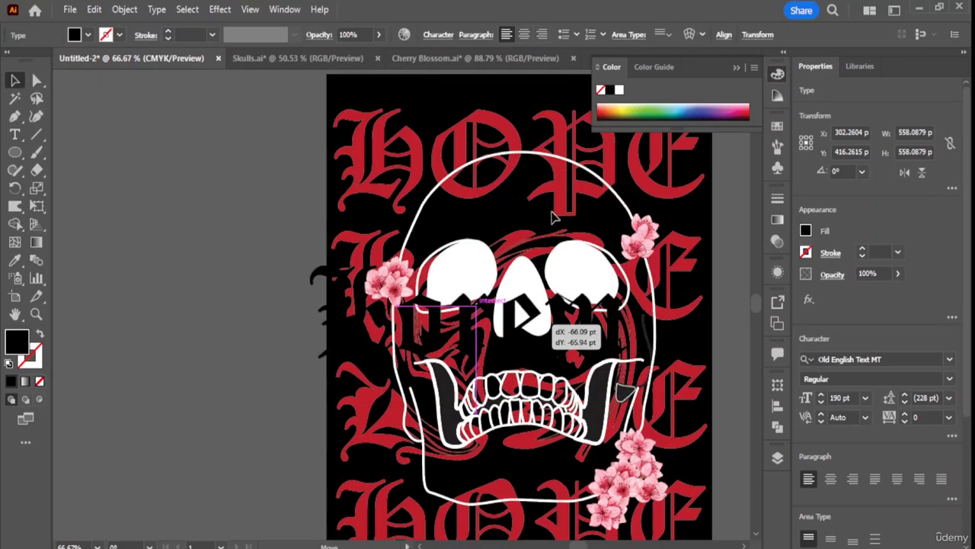
left_click_drag(554, 217, 495, 201)
key("Delete")
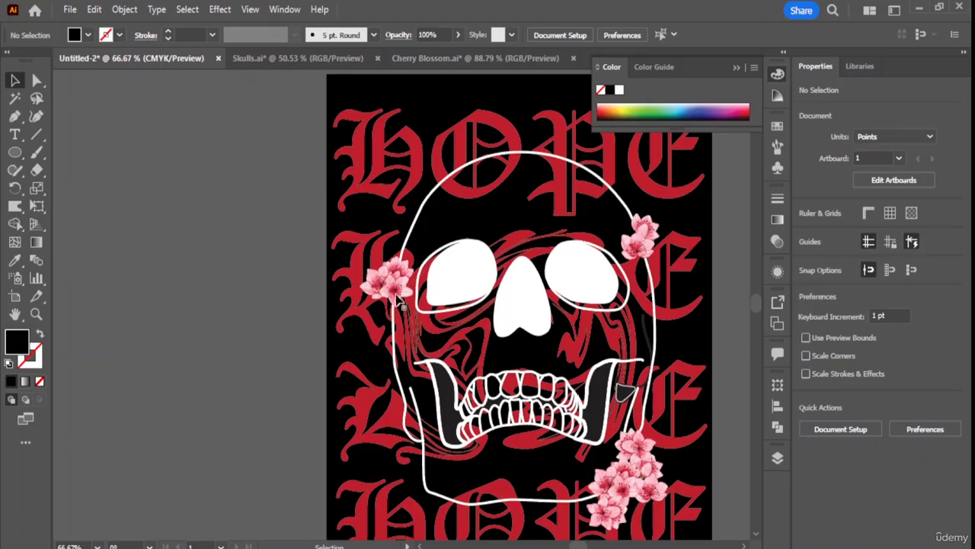
scroll(624, 396, "down", 2)
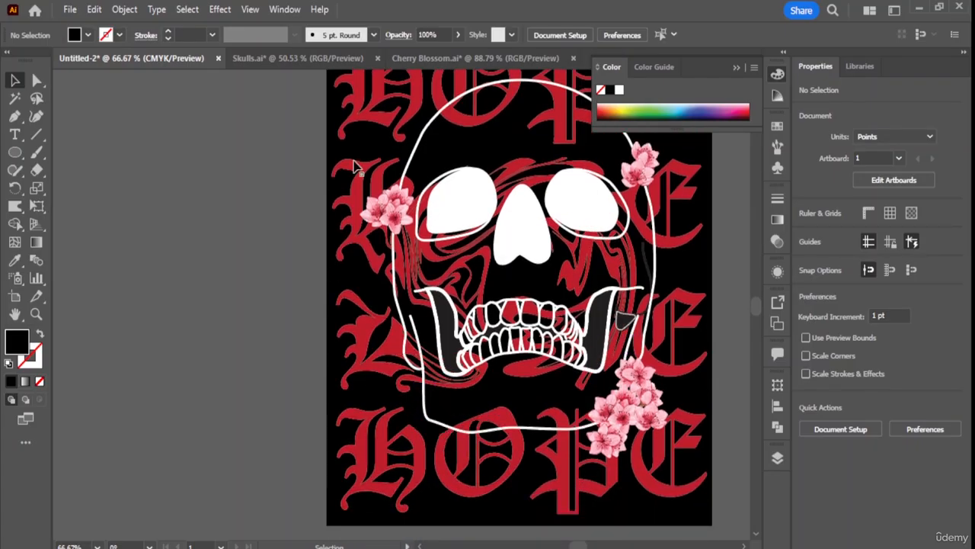
Draw a circle about 451 pt in diameter on the canvas left of the poster and set its fill to None.
left_click(18, 154)
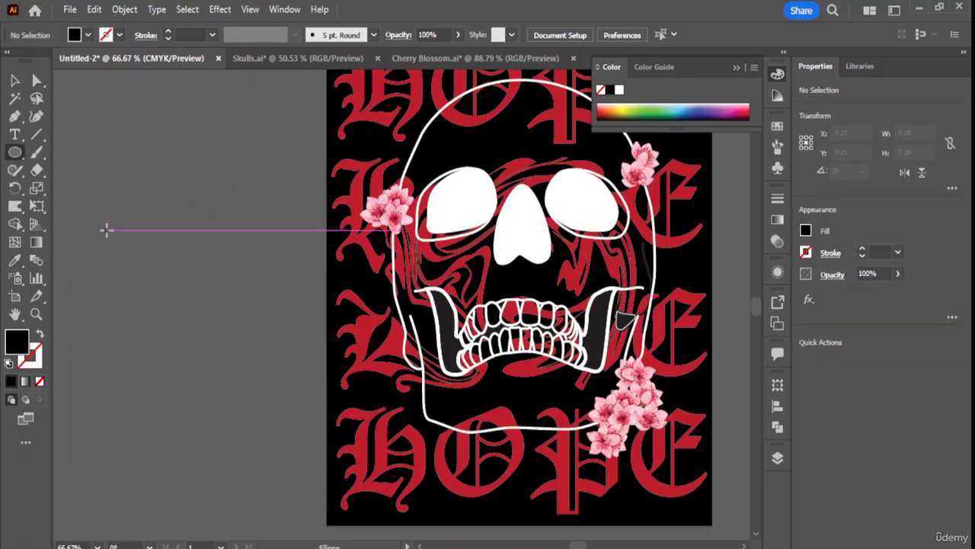
left_click_drag(88, 164, 320, 342)
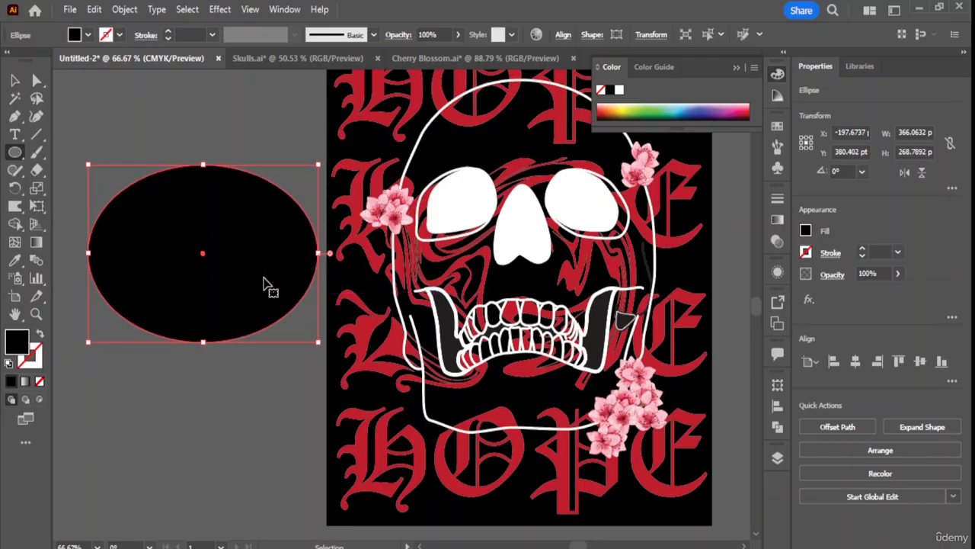
key("ctrl+z")
left_click_drag(72, 150, 299, 361)
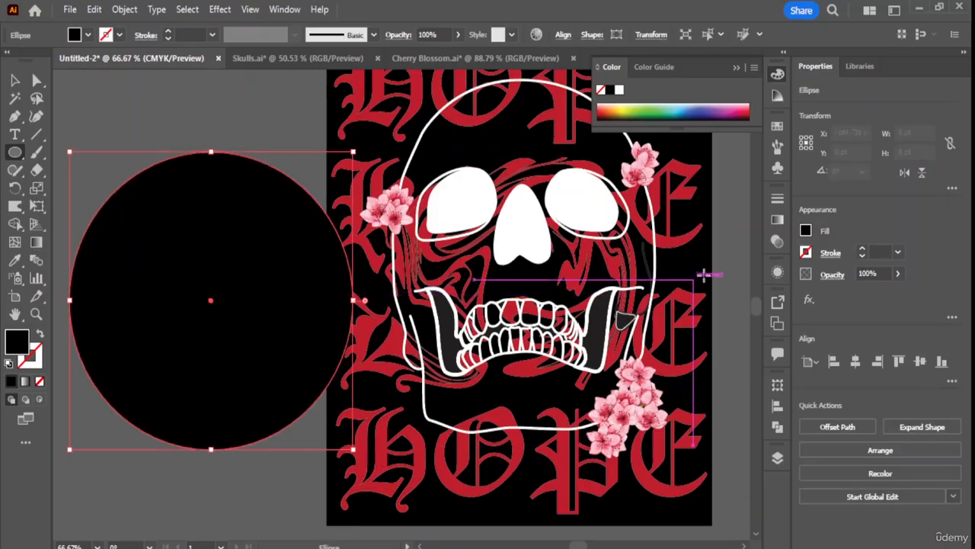
left_click(806, 231)
left_click(651, 284)
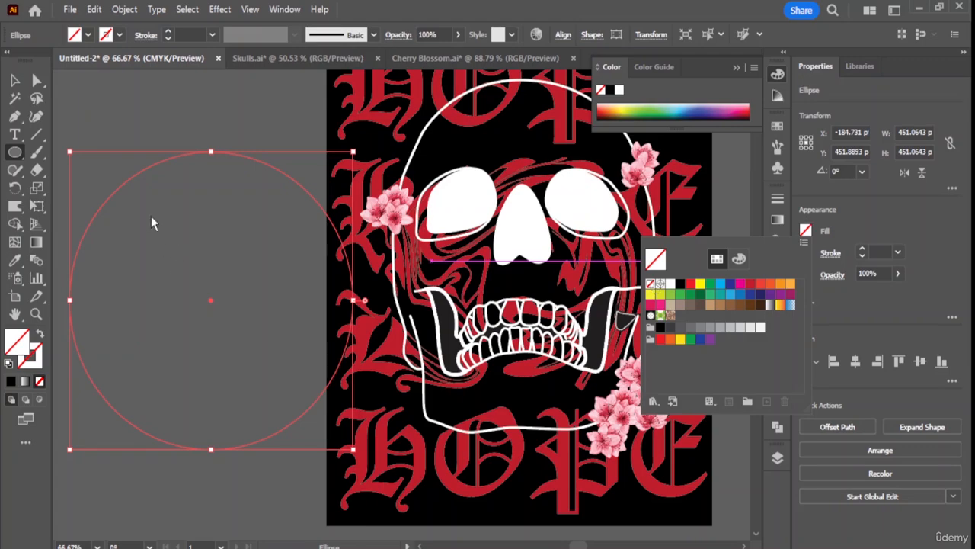
left_click(17, 137)
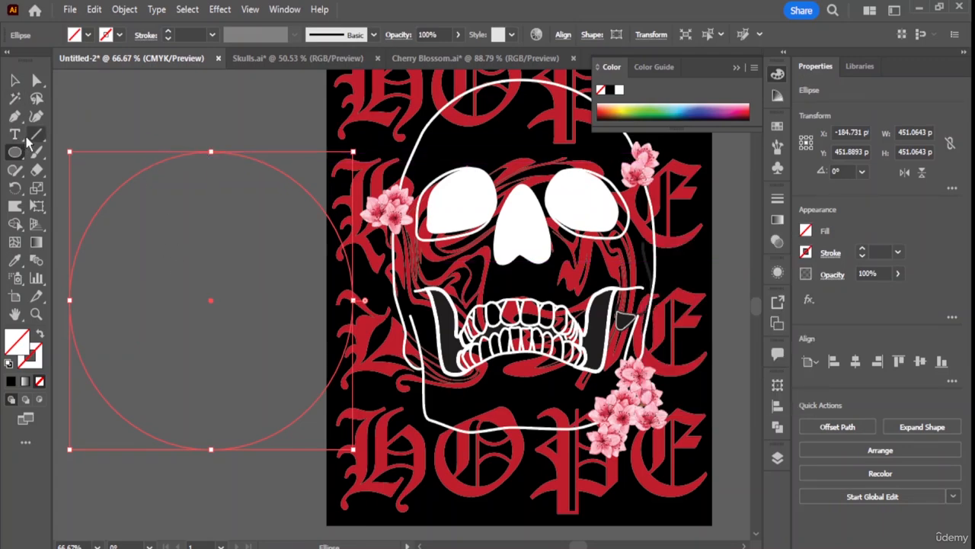
key("t")
scroll(209, 167, "up", 5)
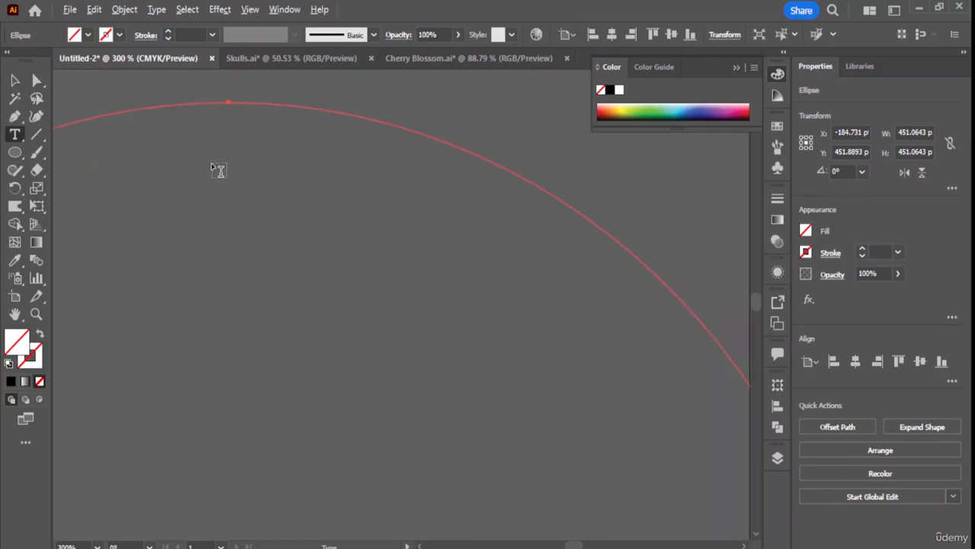
left_click(231, 106)
key("ctrl+z")
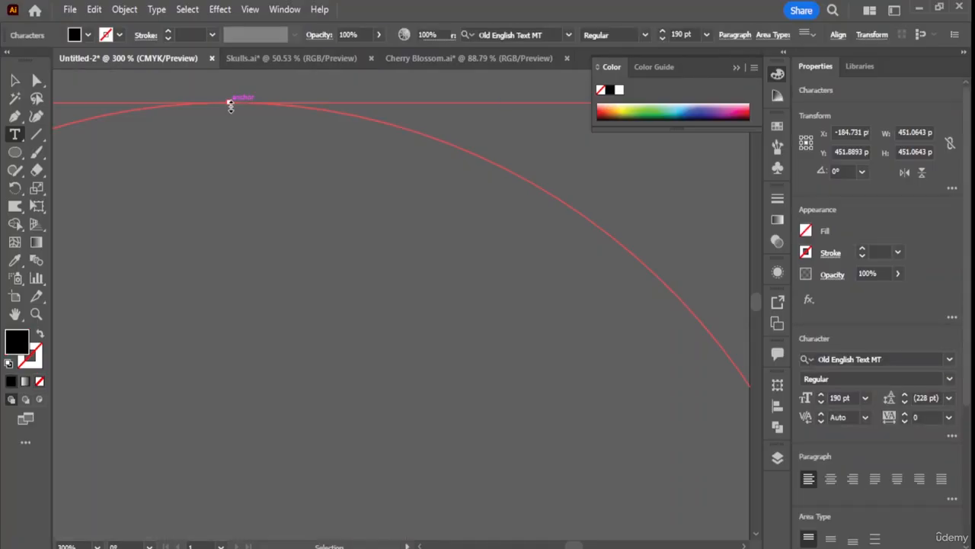
key("v")
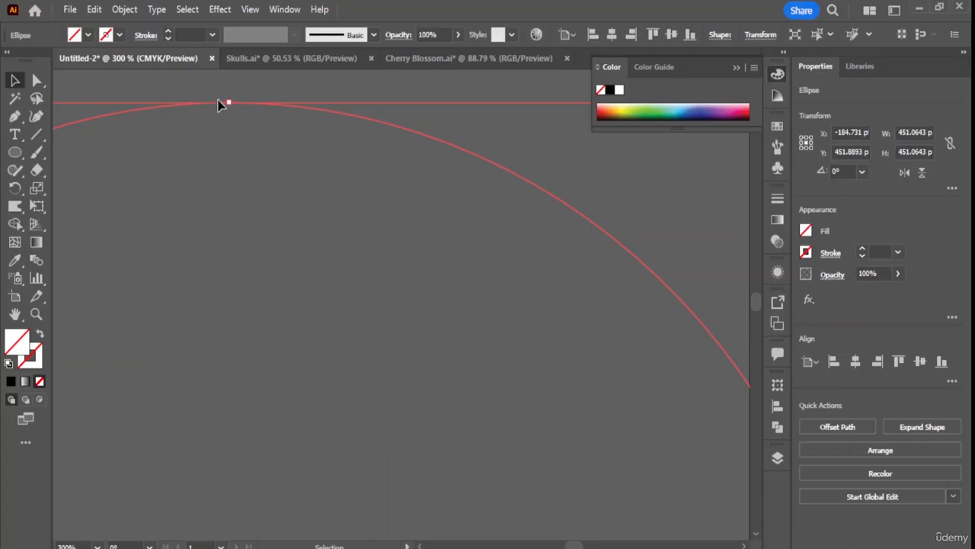
Start type on a path at the top anchor of the circle beside the poster.
left_click(15, 133)
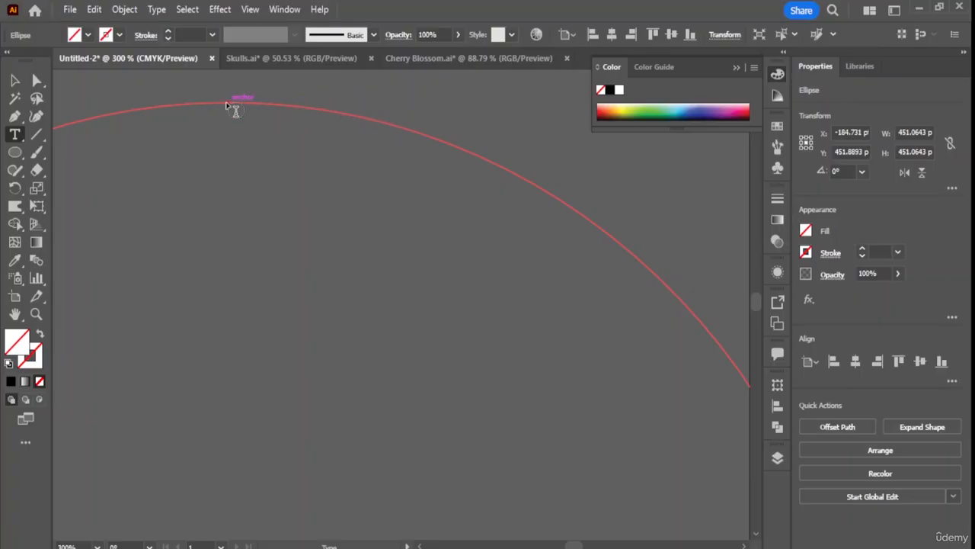
scroll(229, 106, "up", 3)
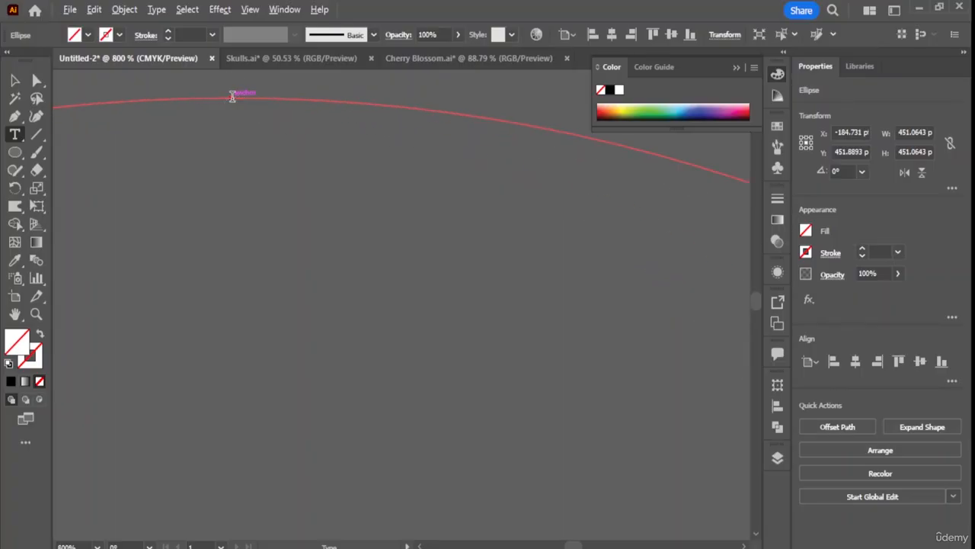
left_click(232, 96)
scroll(234, 96, "down", 3)
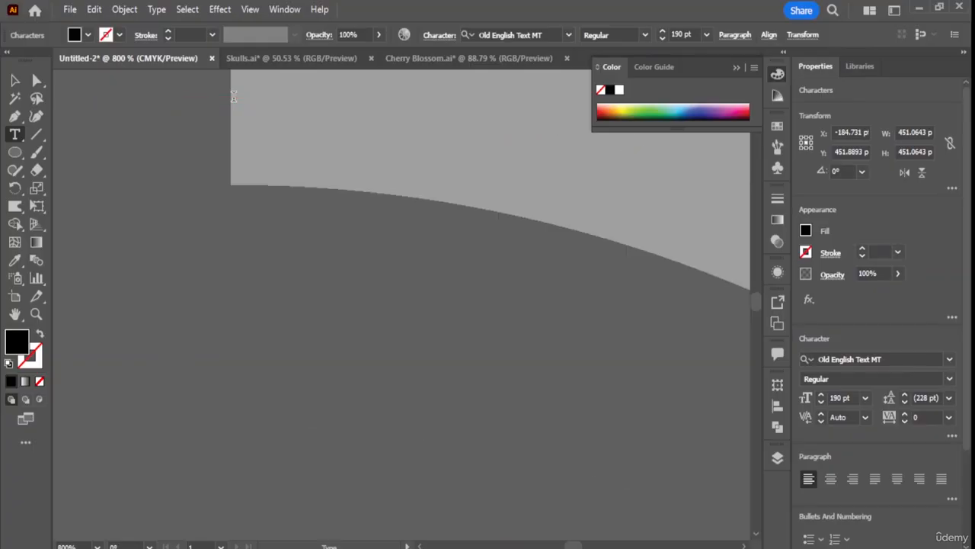
scroll(266, 102, "down", 8)
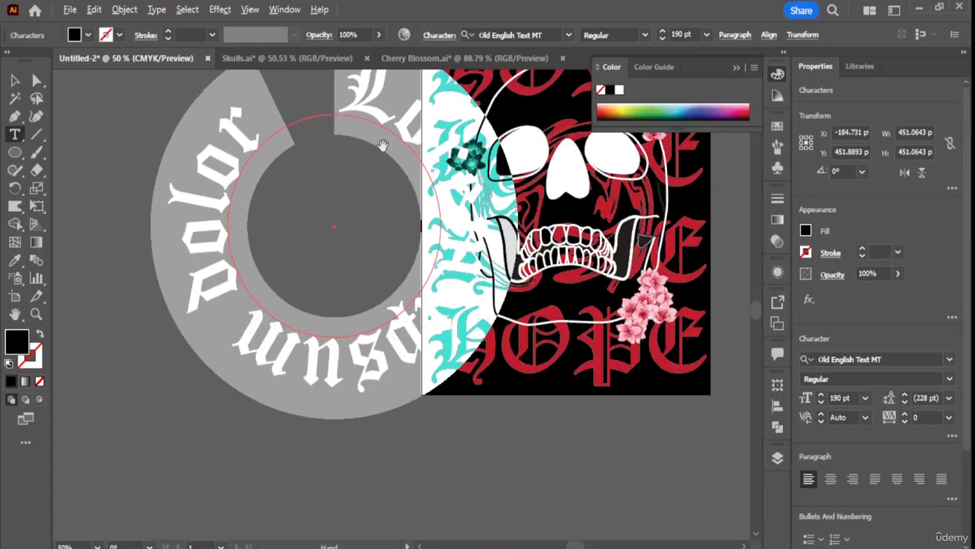
Replace the placeholder text on the circle with "Hope needed to live", leaving a wider gap after "Hope".
key("BackSpace")
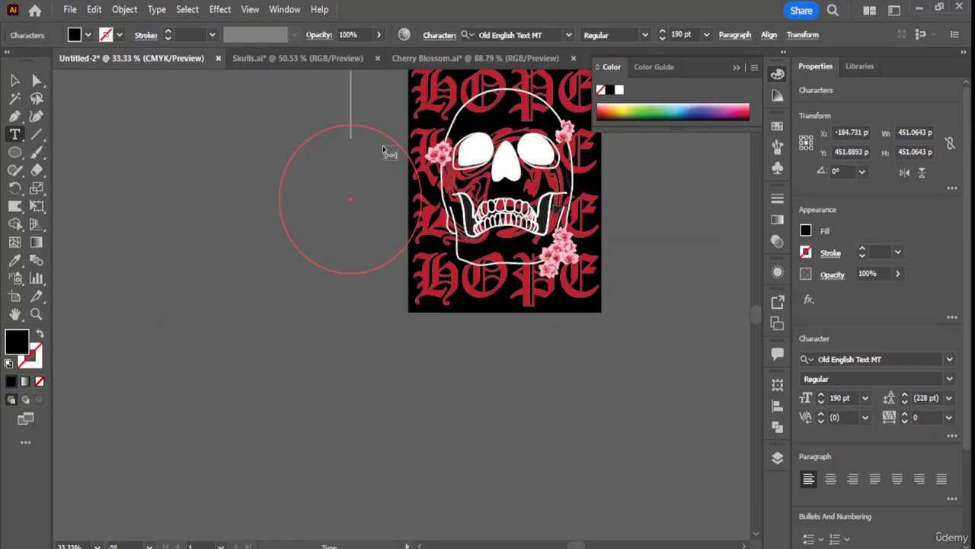
type("Hope")
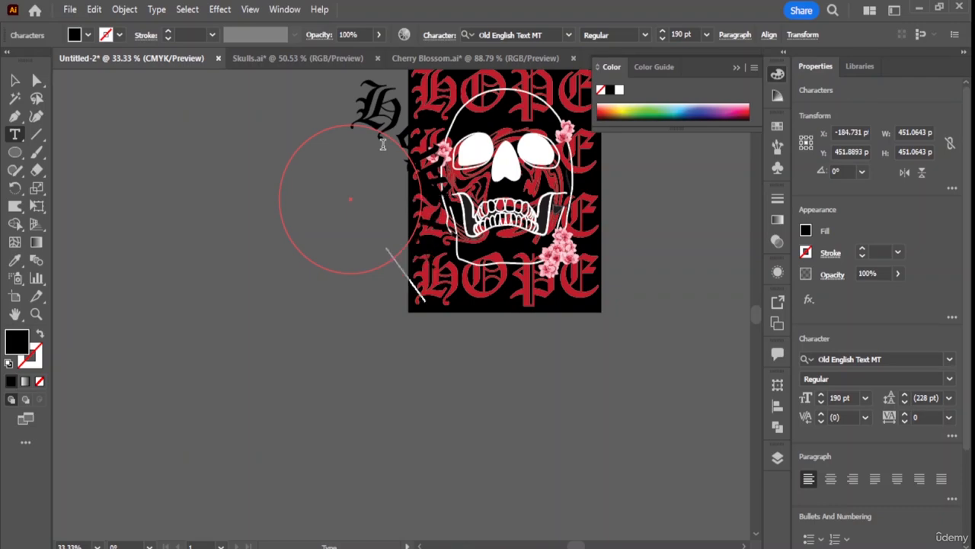
type("    needed")
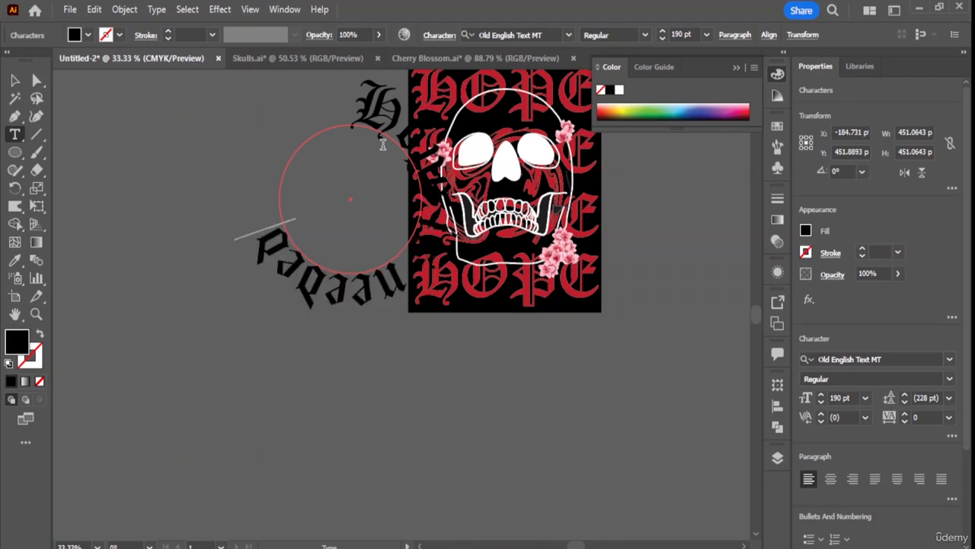
type(" to li")
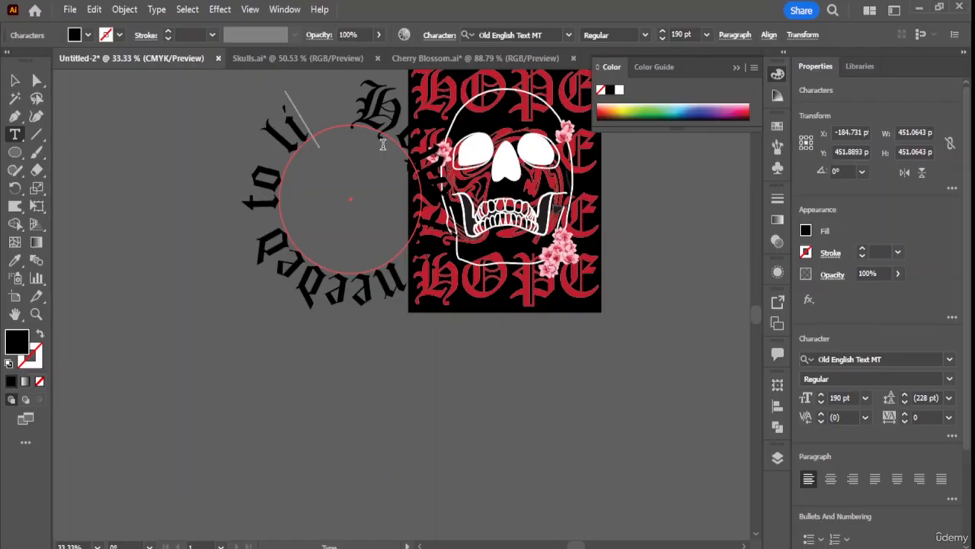
key("BackSpace")
key("BackSpace")
Reduce the font size of all the circular text to 186 pt and deselect it.
key("ctrl+a")
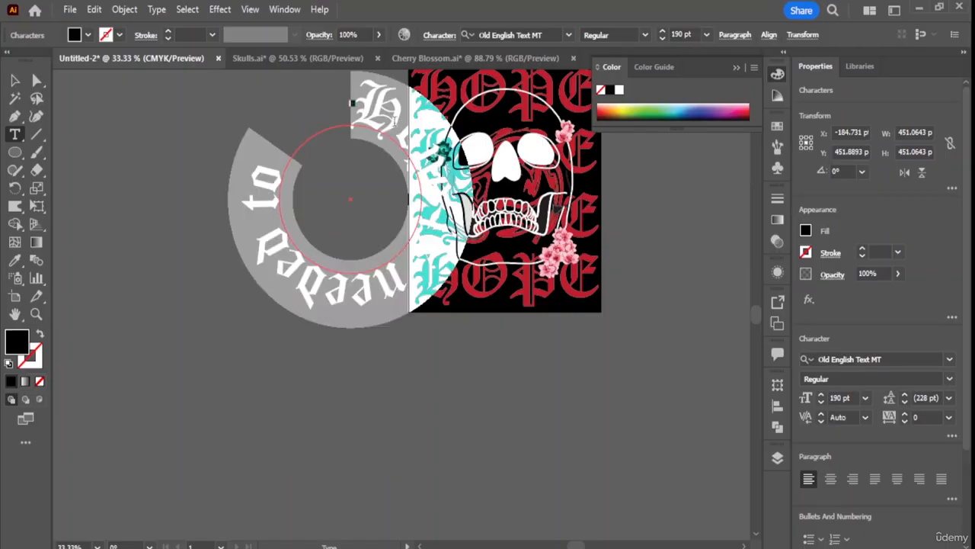
left_click(662, 38)
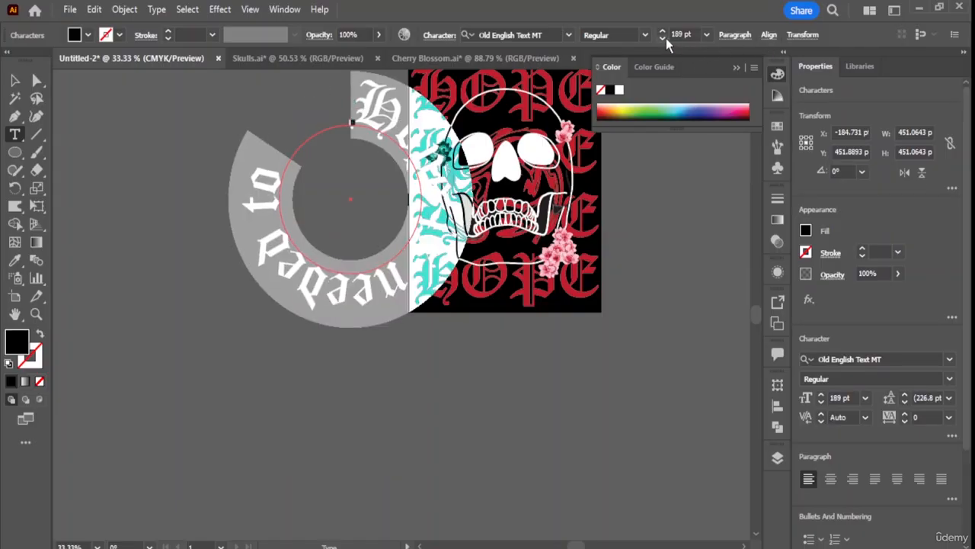
left_click(662, 38)
left_click(662, 38)
left_click(662, 38)
left_click(662, 38)
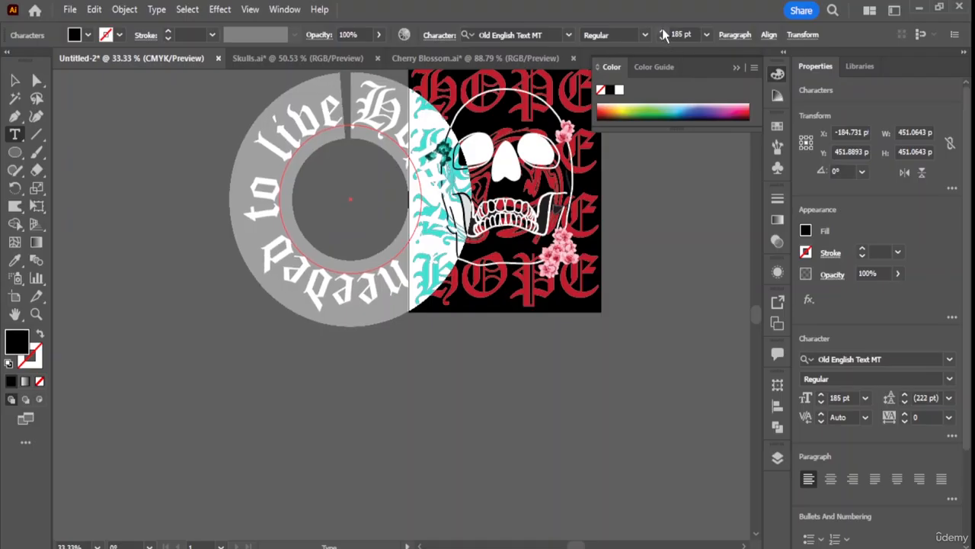
left_click(662, 30)
left_click(663, 226, "ctrl")
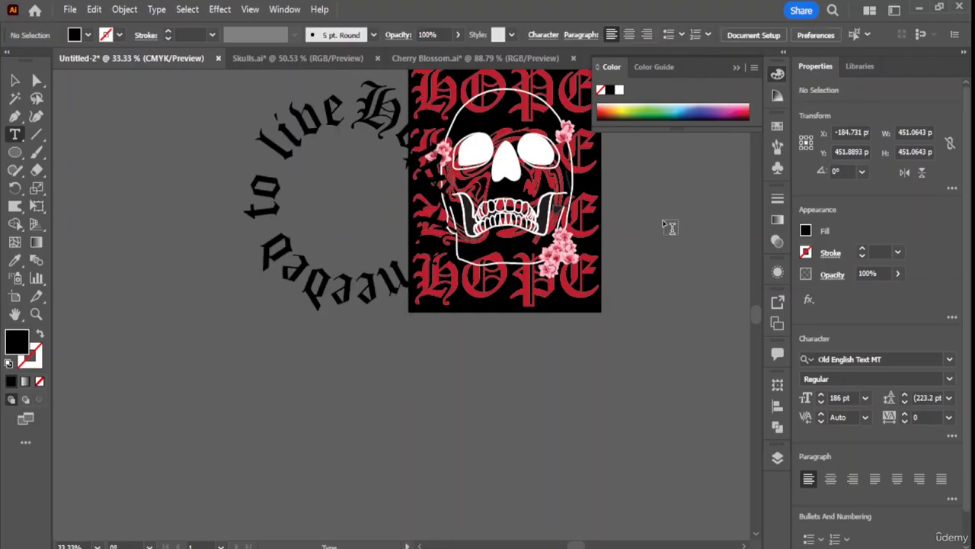
Reduce the font size of all the circular text to 184 pt and deselect it.
double_click(328, 108)
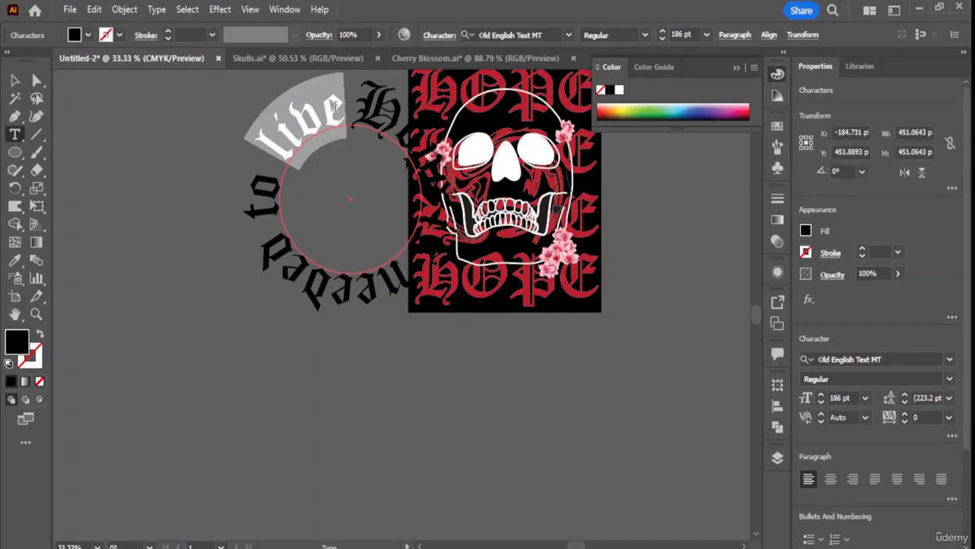
left_click(341, 103)
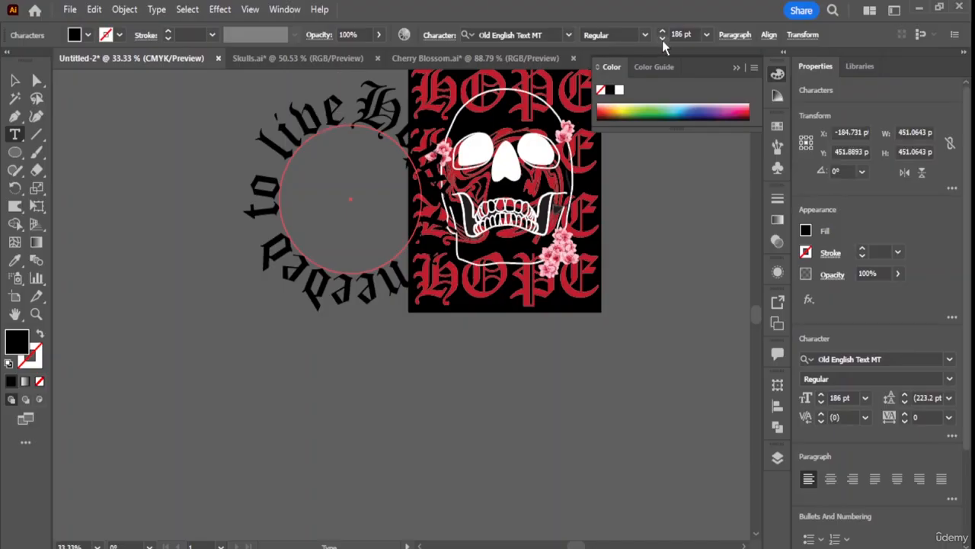
double_click(326, 95)
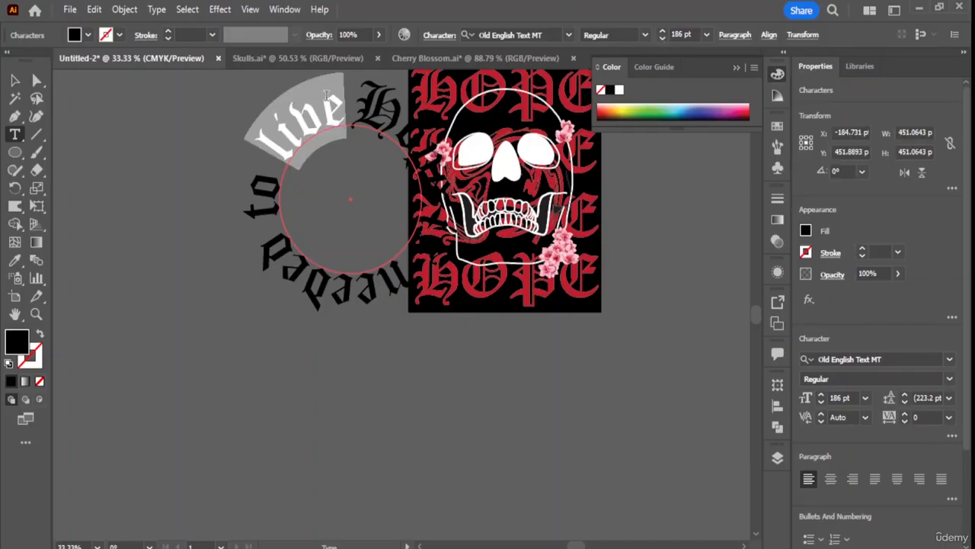
key("ctrl+a")
left_click(663, 39)
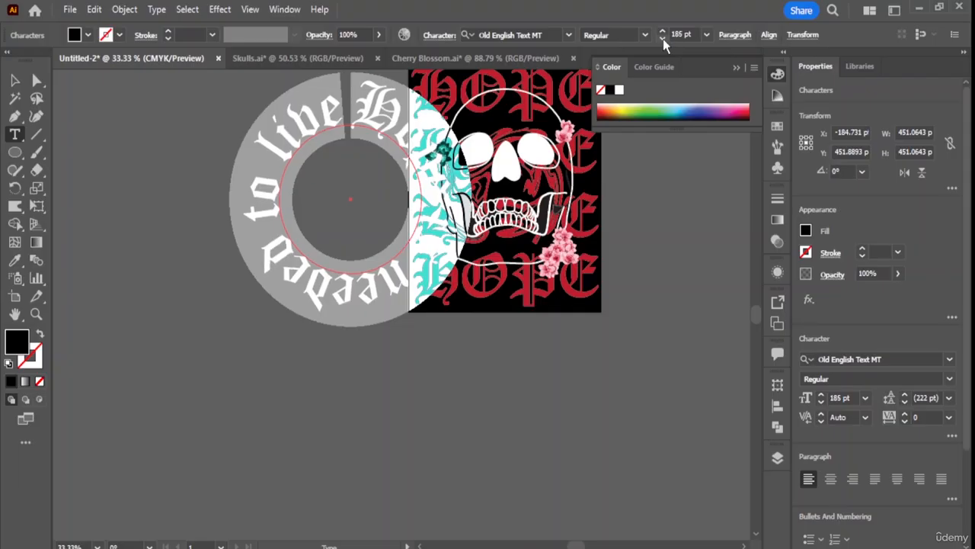
left_click(663, 39)
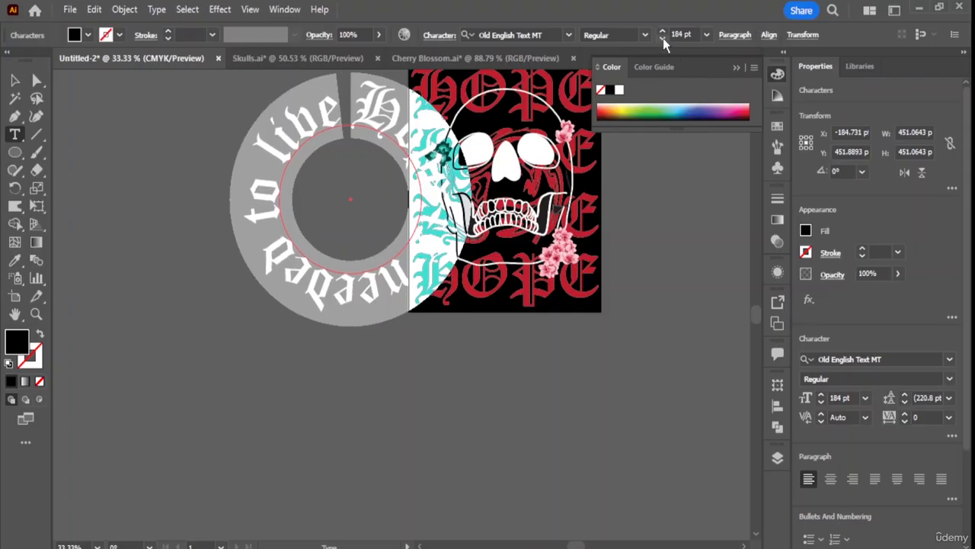
key("ctrl+shift+a")
Give all the circular text a white stroke and deselect it.
double_click(310, 112)
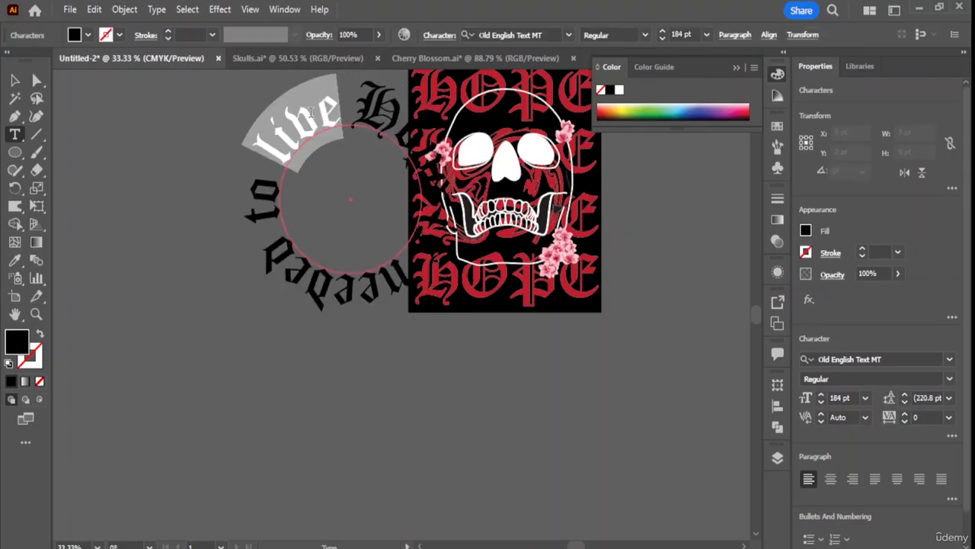
key("ctrl+a")
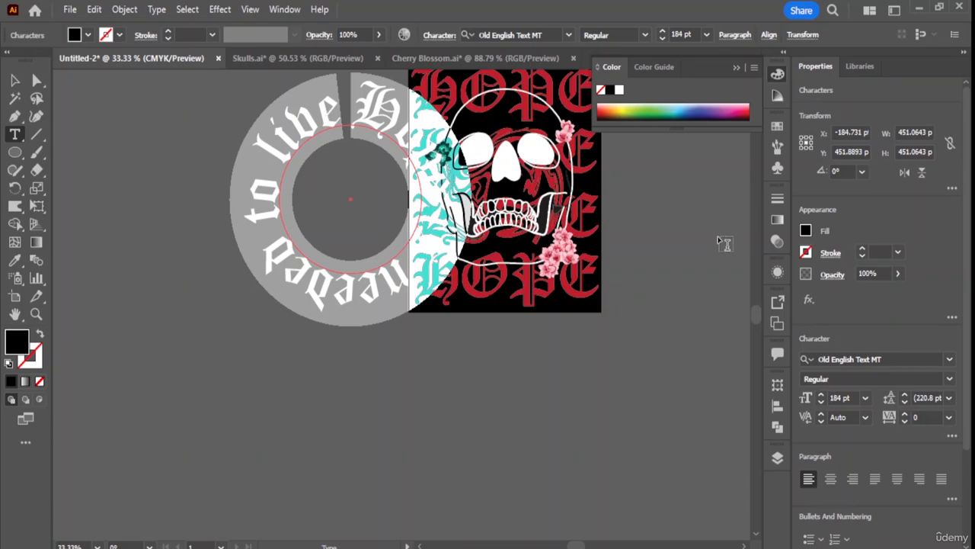
left_click(804, 254)
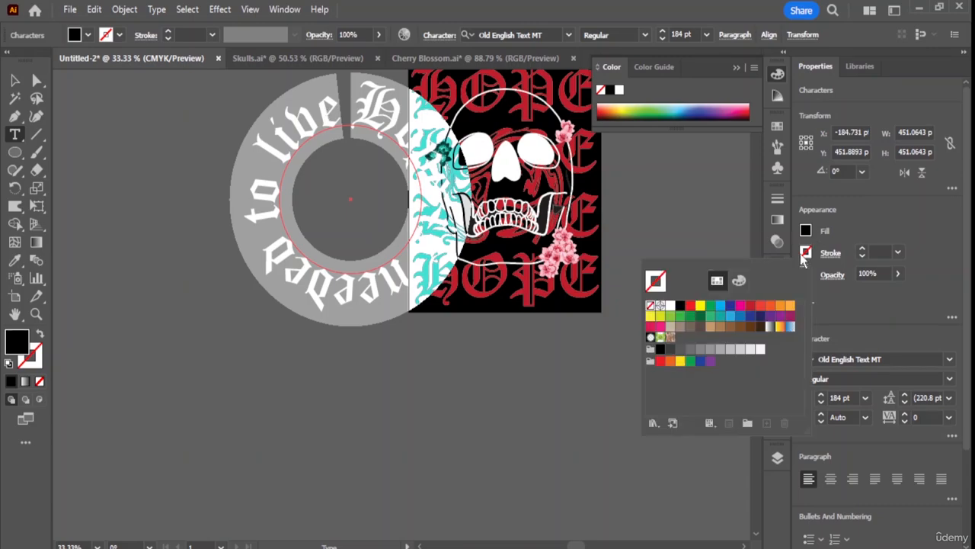
left_click(670, 305)
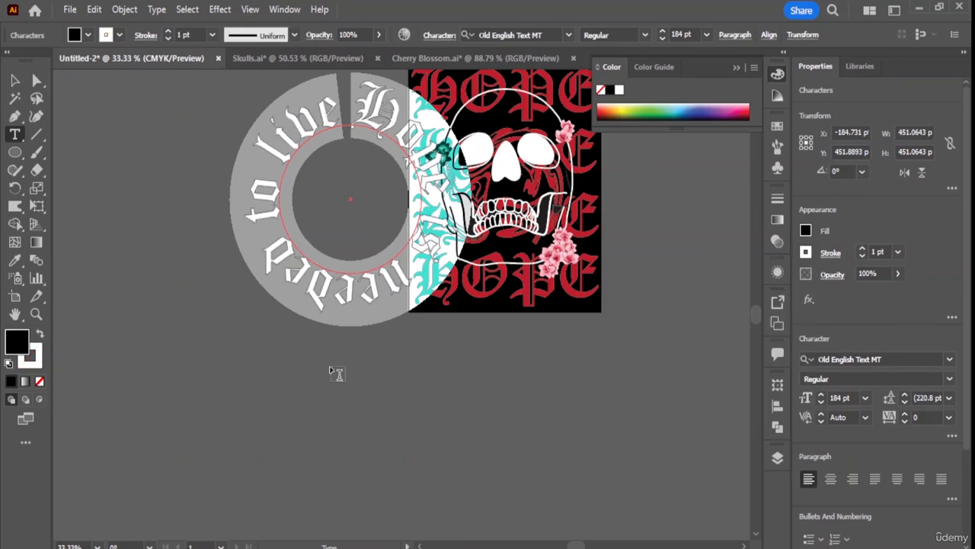
left_click(238, 260, "ctrl")
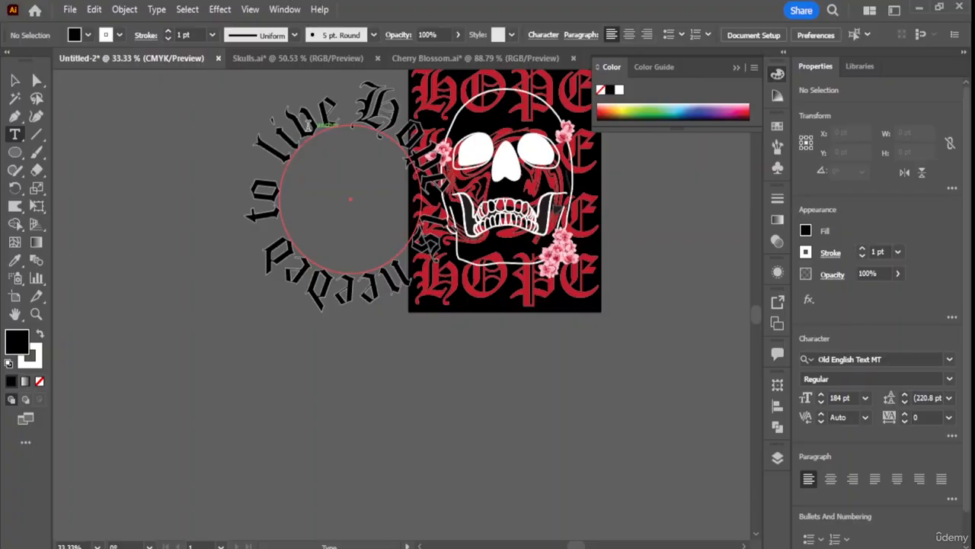
Move the circular text clear of the poster into the empty canvas area on its left.
left_click(15, 80)
left_click_drag(363, 150, 518, 127)
left_click_drag(446, 127, 135, 183)
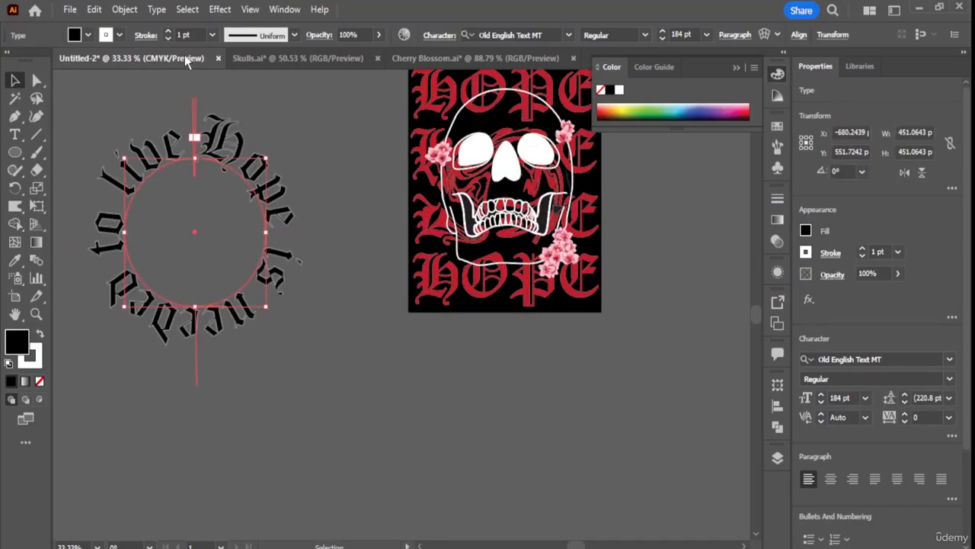
Set the circular text's Align to Path option to Center, keeping the Rainbow effect, and deselect it.
left_click(162, 12)
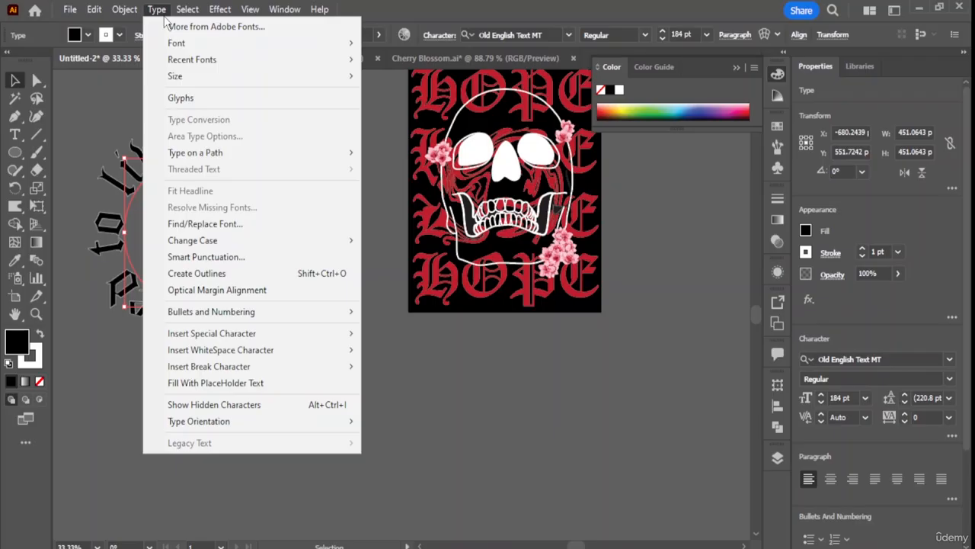
mouse_move(320, 158)
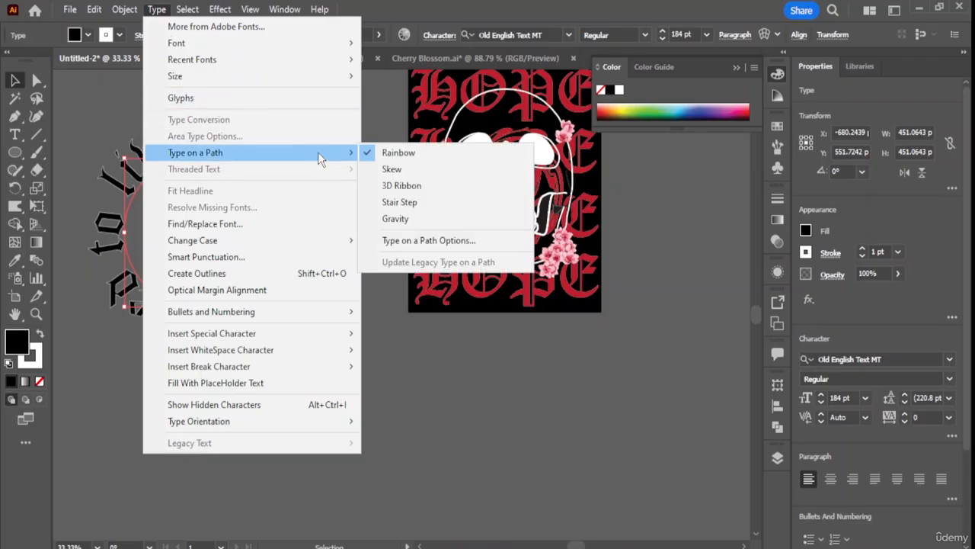
left_click(425, 243)
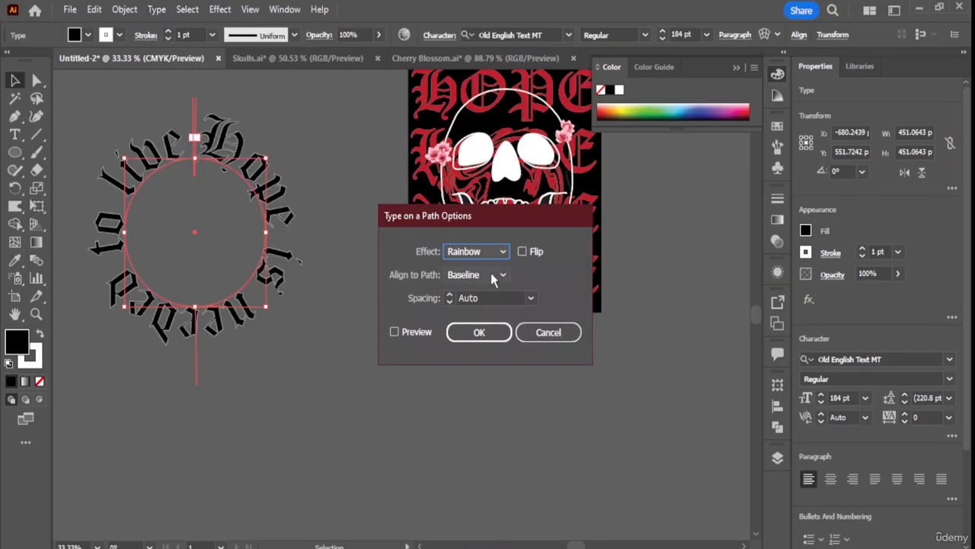
left_click(503, 274)
left_click(490, 325)
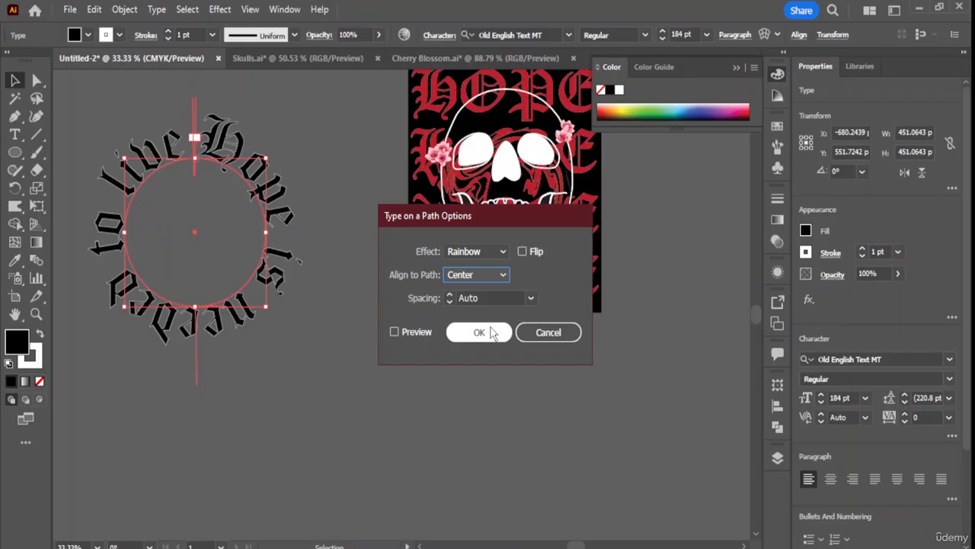
left_click(478, 332)
left_click(329, 187)
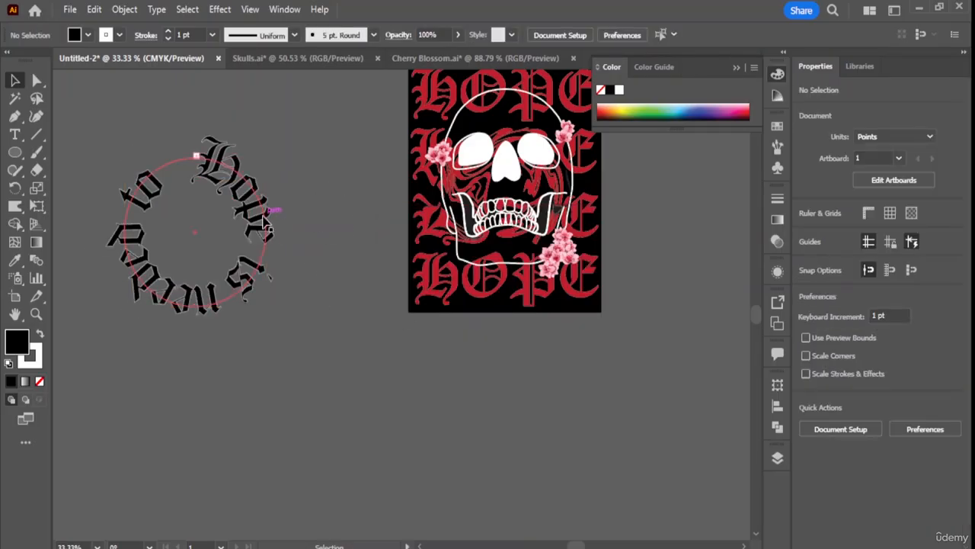
Move the circular text onto the poster so that it rings the skull.
left_click_drag(275, 232, 493, 221)
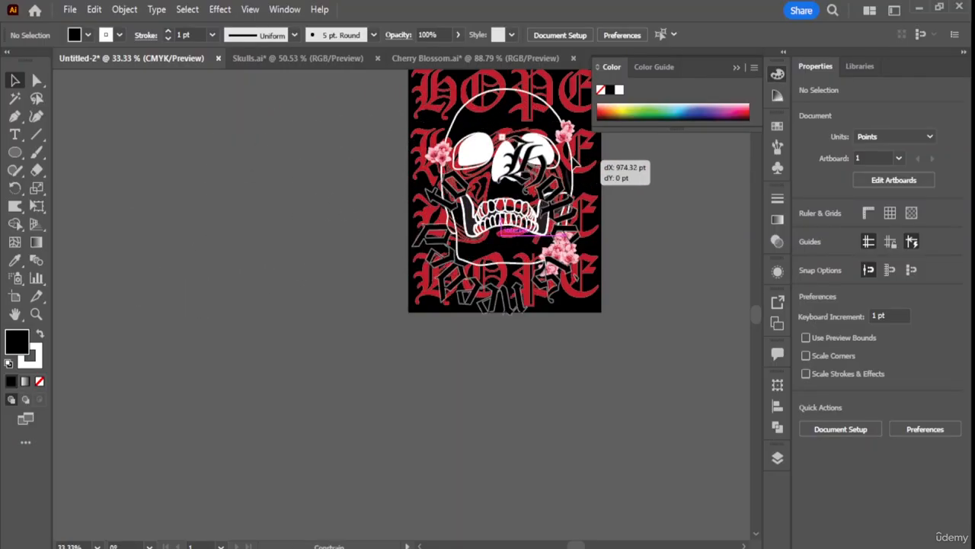
left_click_drag(573, 155, 344, 126)
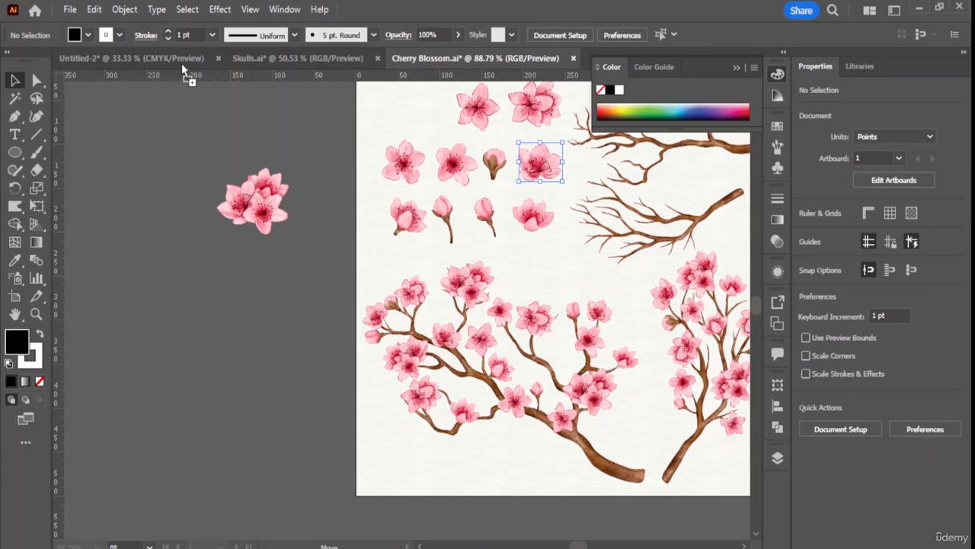
left_click_drag(182, 63, 579, 147)
Align the circular text to the vertical and horizontal center of the poster's artboard.
scroll(637, 203, "up", 2)
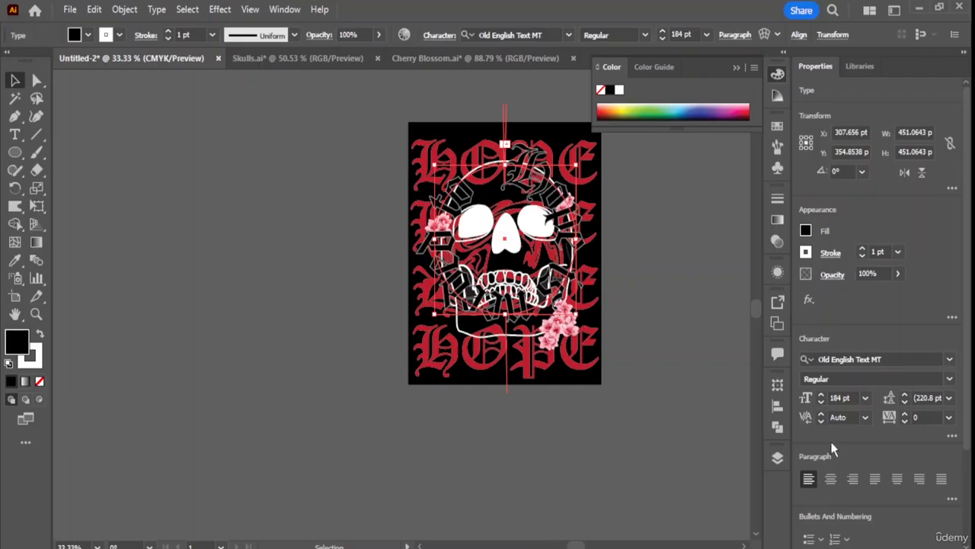
scroll(832, 449, "down", 3)
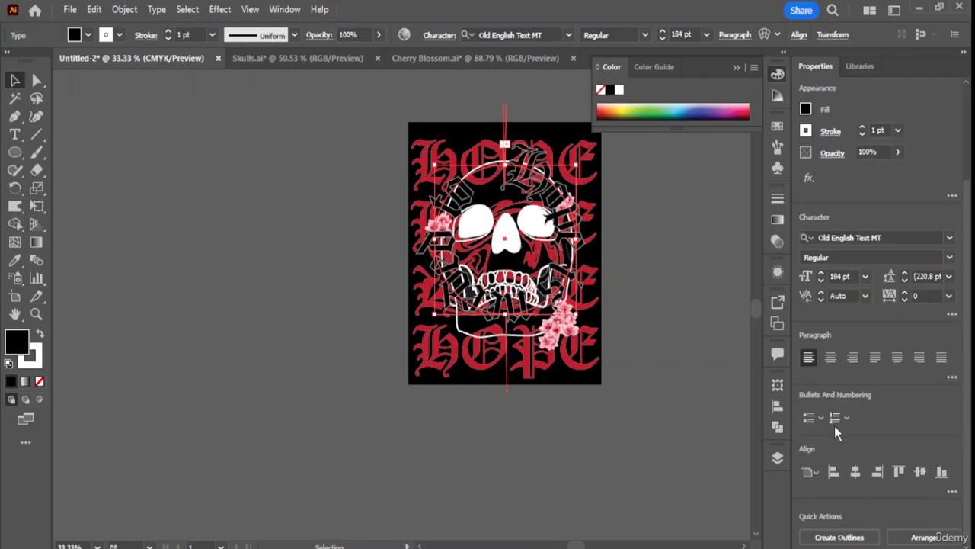
left_click(920, 471)
left_click(668, 329)
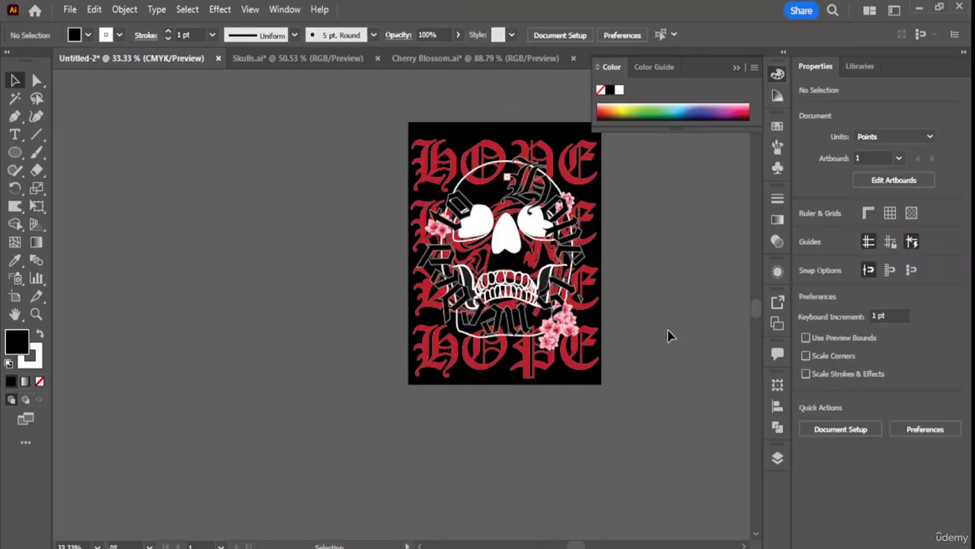
scroll(668, 330, "up", 2)
scroll(667, 330, "down", 1)
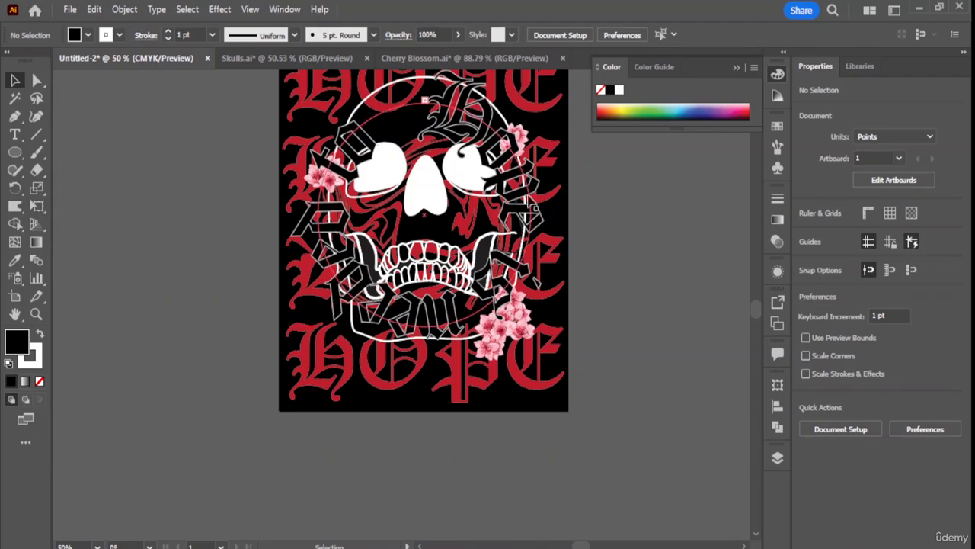
left_click(531, 202)
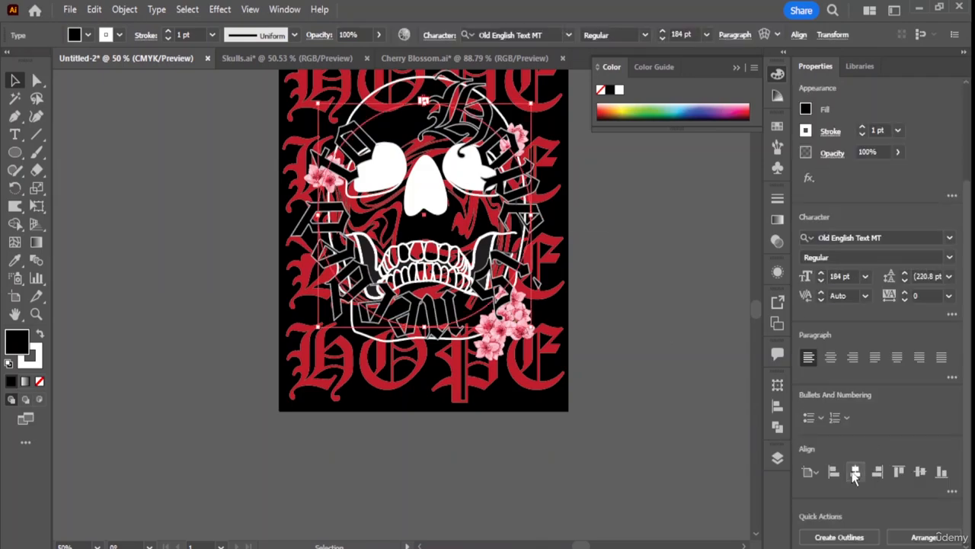
left_click(855, 474)
left_click(702, 355)
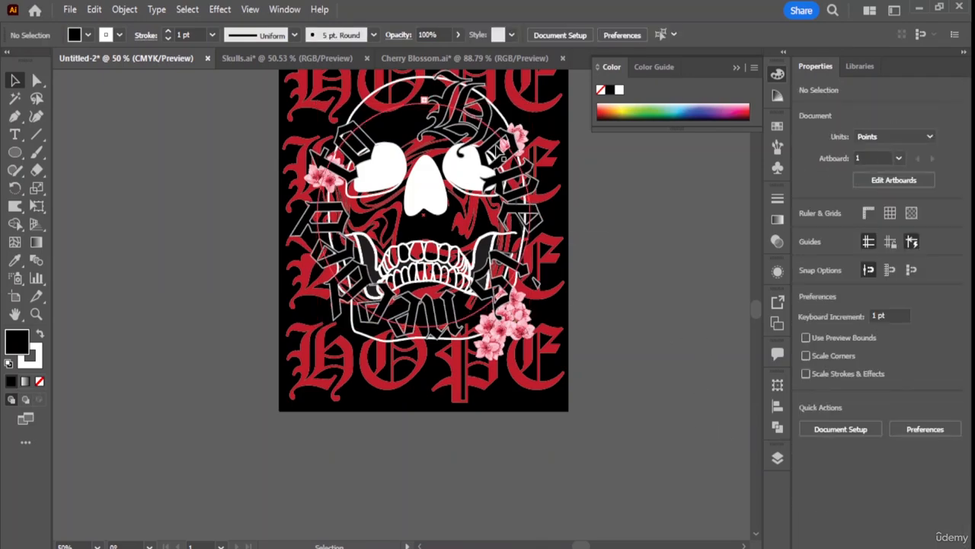
Fill the circular text with the near-white gray swatch and set its stroke color to Black.
left_click(505, 158)
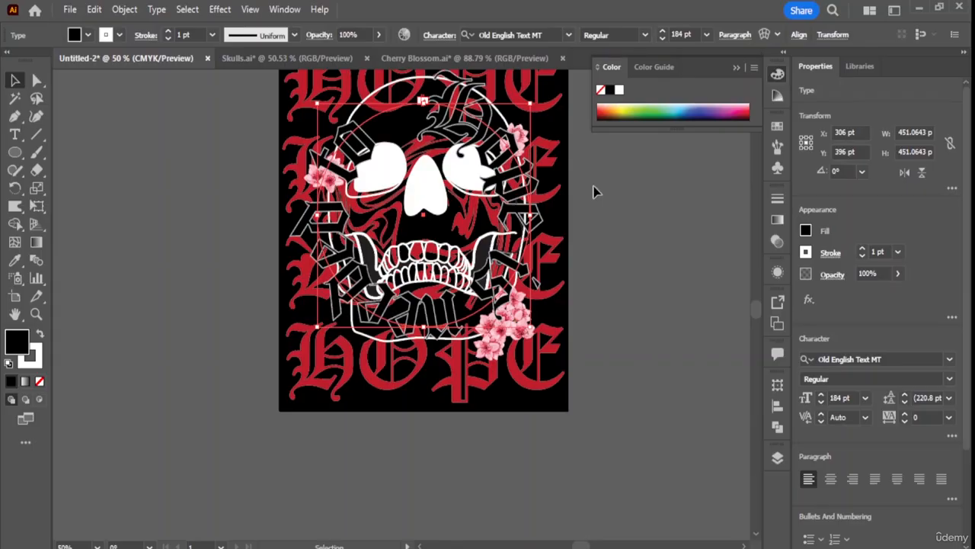
left_click(806, 231)
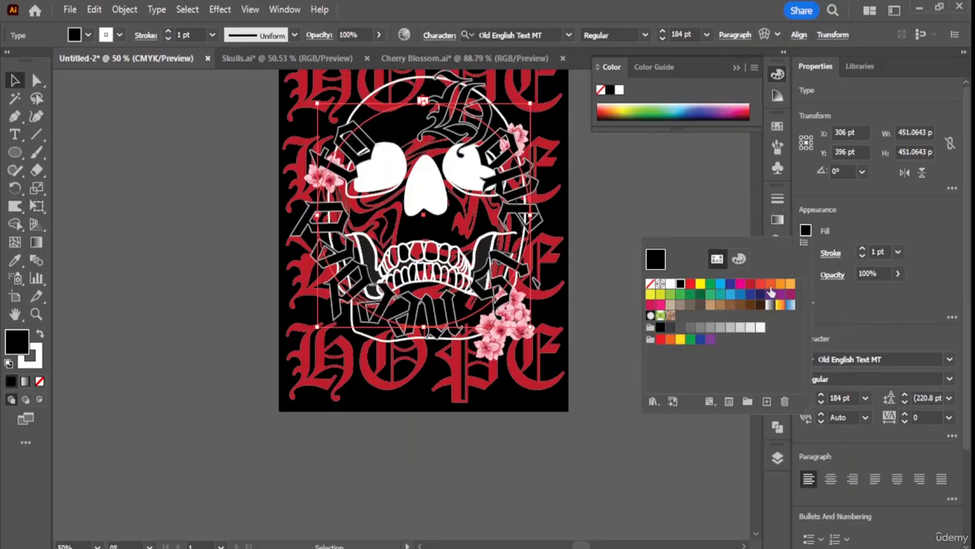
left_click(759, 327)
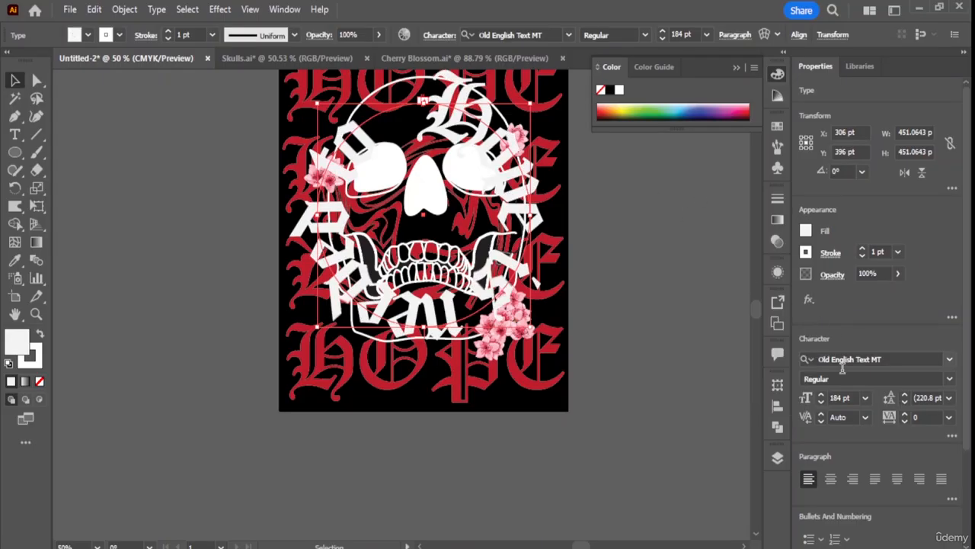
left_click(806, 252)
left_click(681, 307)
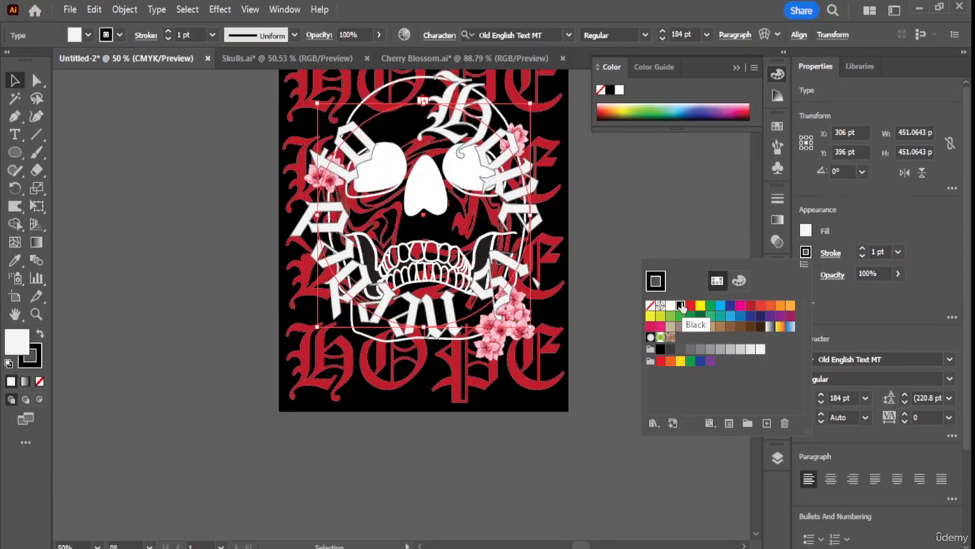
Increase the circular text's stroke weight to 6 pt and deselect it.
left_click(864, 250)
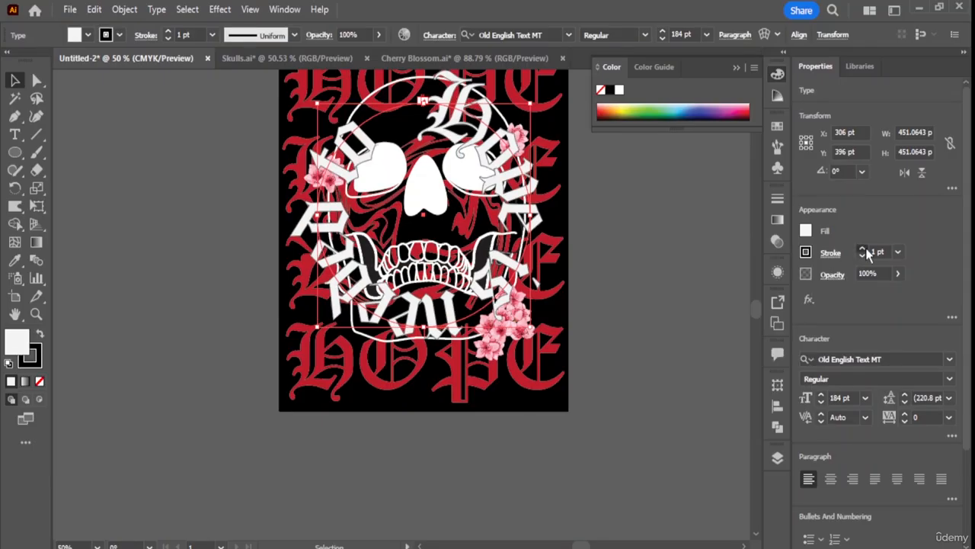
left_click(864, 250)
left_click(864, 249)
left_click(864, 249)
left_click(864, 249)
left_click(705, 216)
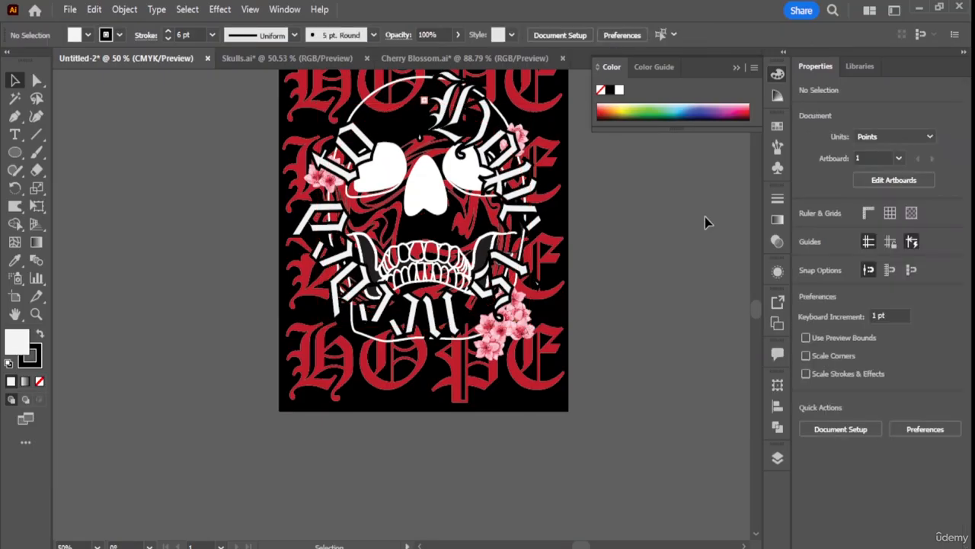
Enlarge the circular text's path to about 498 pt in diameter and reposition it around the skull.
scroll(705, 216, "down", 4)
scroll(705, 217, "up", 4)
scroll(704, 217, "down", 1)
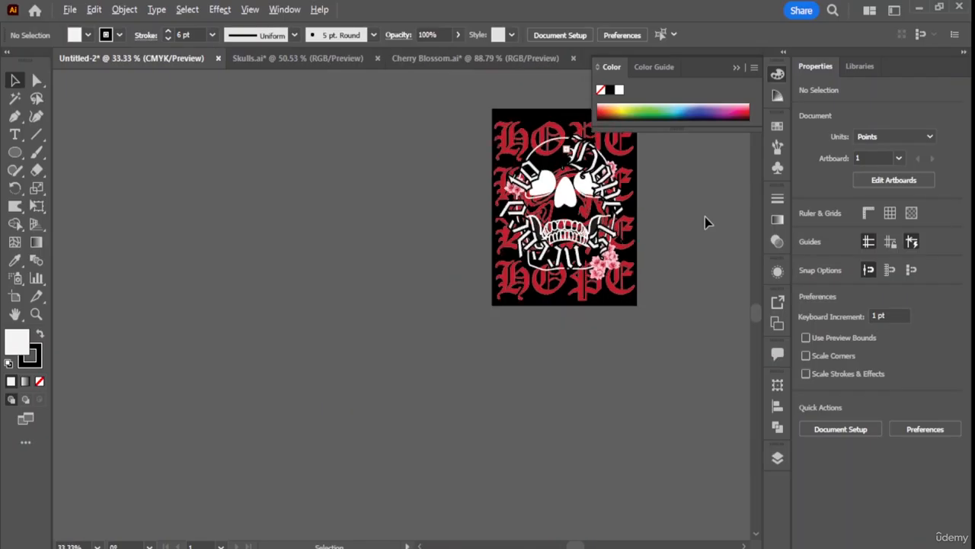
scroll(705, 216, "up", 2)
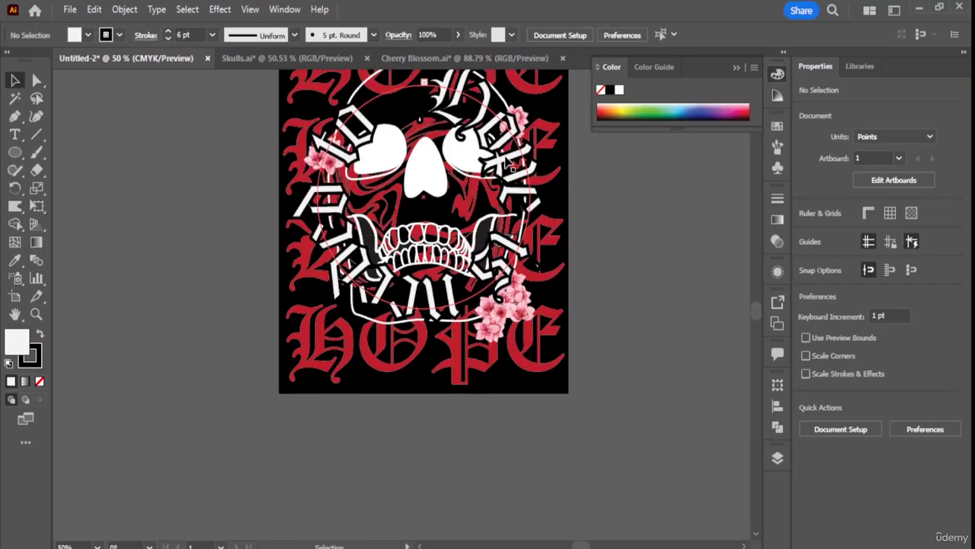
left_click_drag(509, 162, 495, 218)
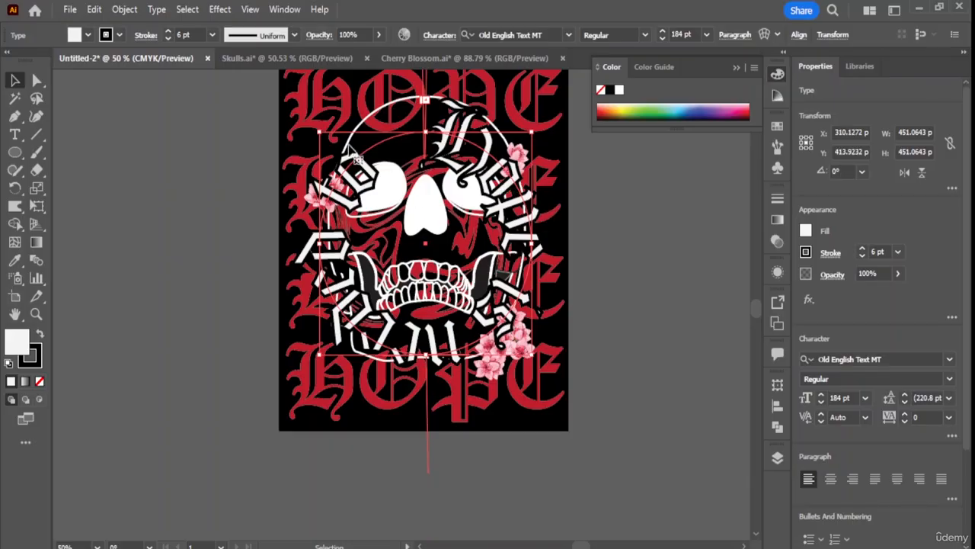
left_click_drag(321, 131, 296, 111)
mouse_move(512, 201)
left_mouse_down()
mouse_move(526, 202)
mouse_move(516, 205)
left_mouse_up()
left_click(584, 278)
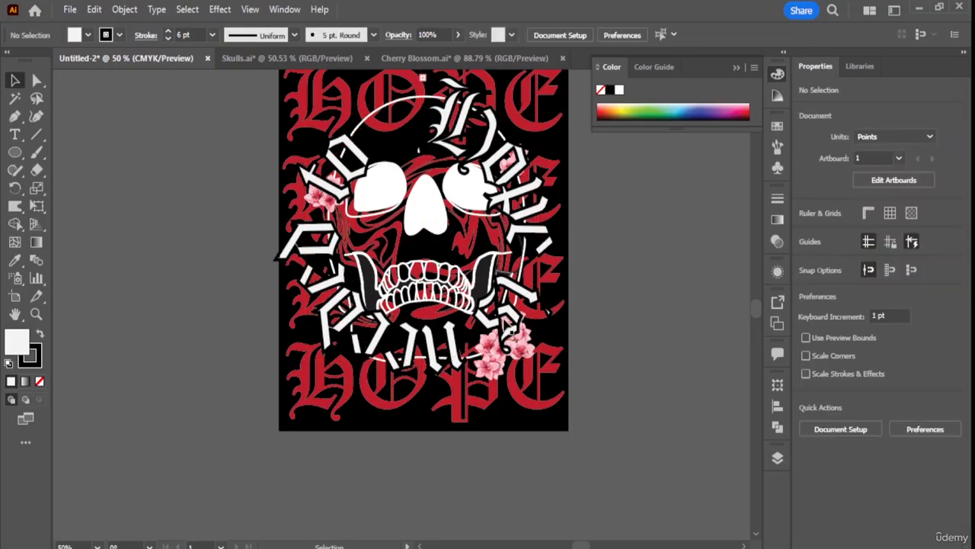
Fill the circular text with the cyan-blue swatch and nudge the text slightly to the right around the skull.
left_click(448, 140)
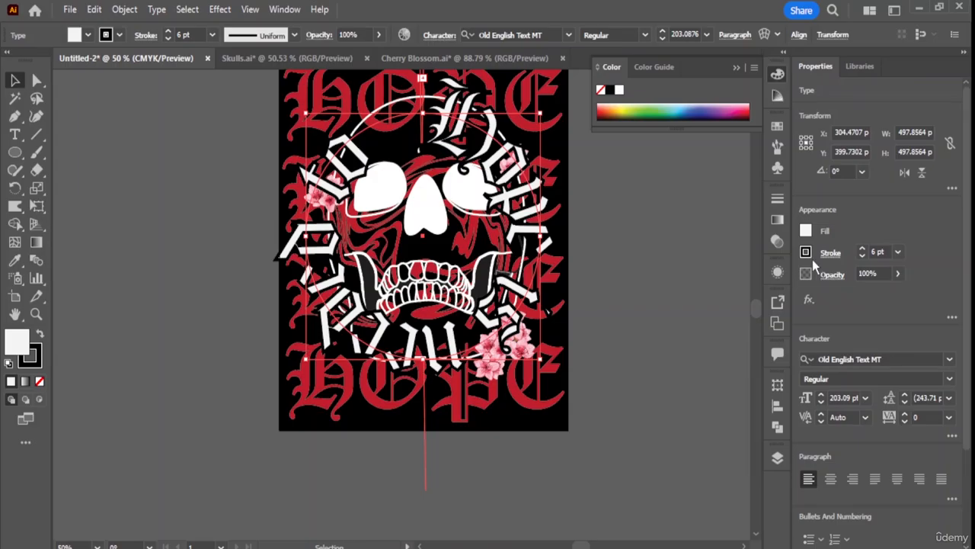
left_click(805, 231)
left_click(723, 289)
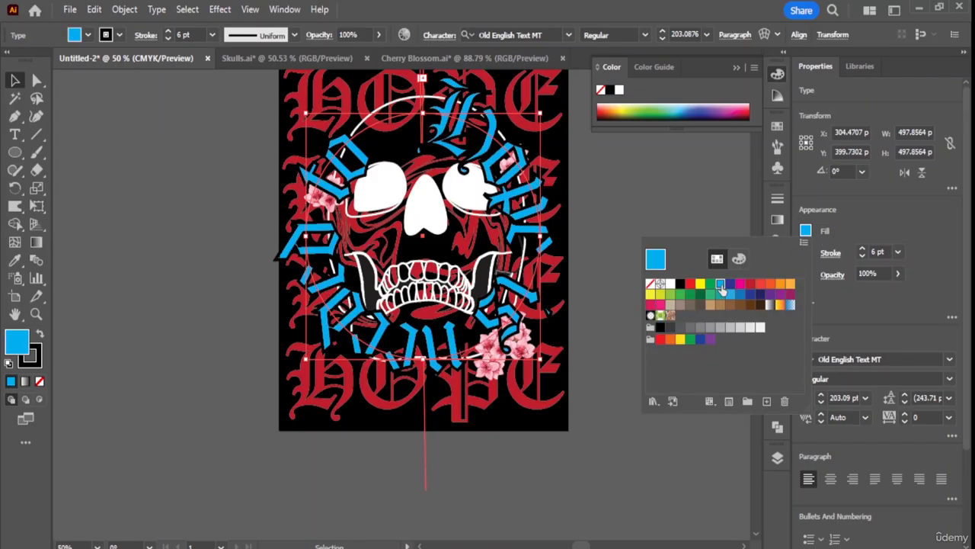
left_click(651, 260)
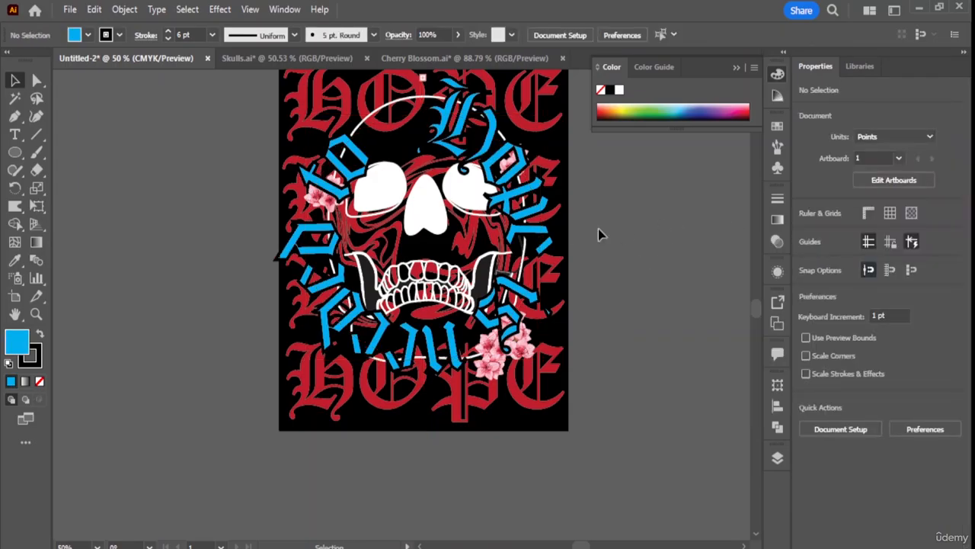
left_click_drag(502, 199, 506, 197)
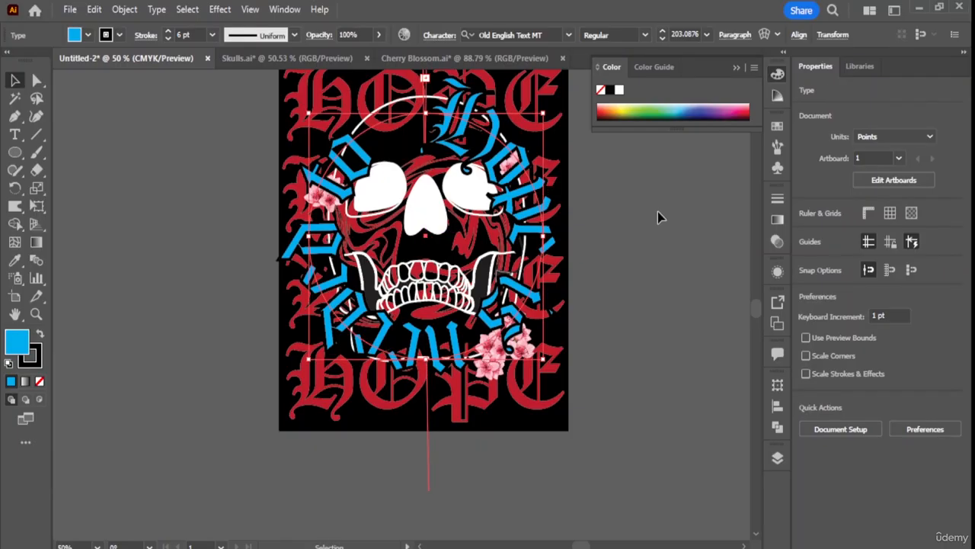
left_click(657, 211)
Set the circular text's opacity to 90%.
left_click(522, 201)
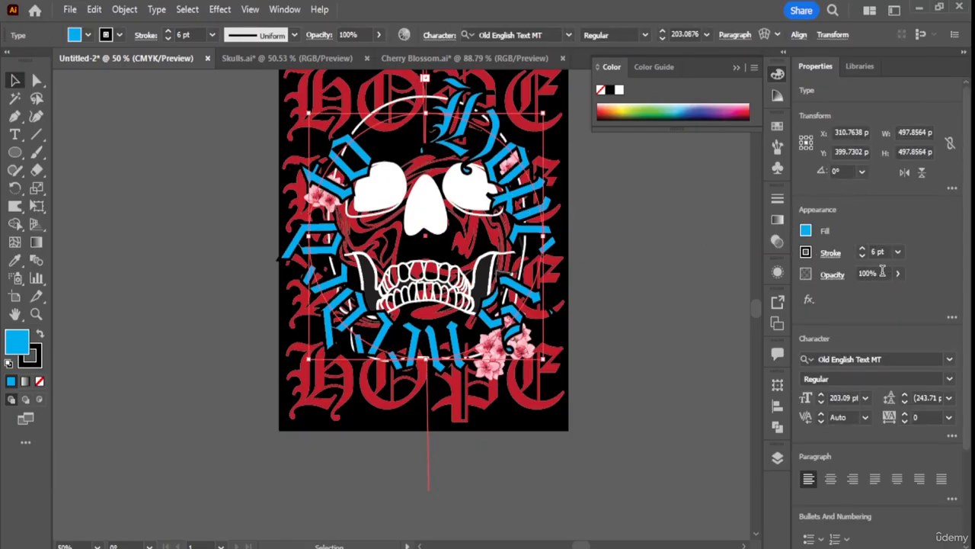
left_click(882, 272)
key("BackSpace")
key("BackSpace")
key("BackSpace")
key("BackSpace")
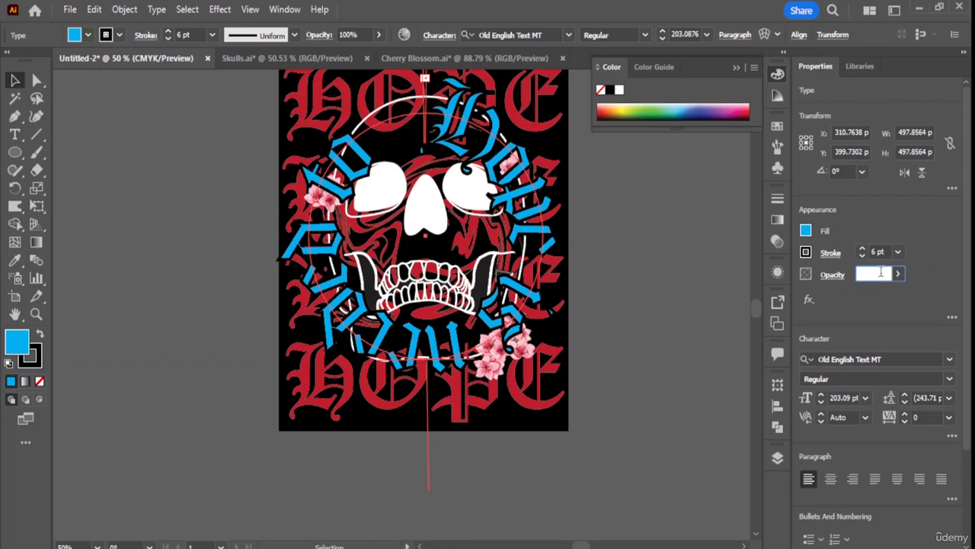
type("90")
key("Return")
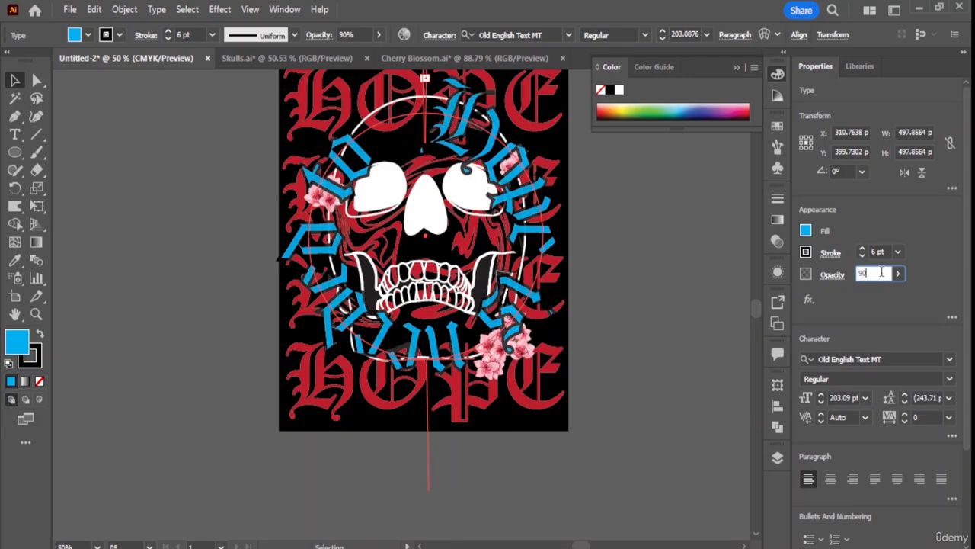
Try the circular text at 50% opacity and then at 70% opacity.
key("BackSpace")
type("50")
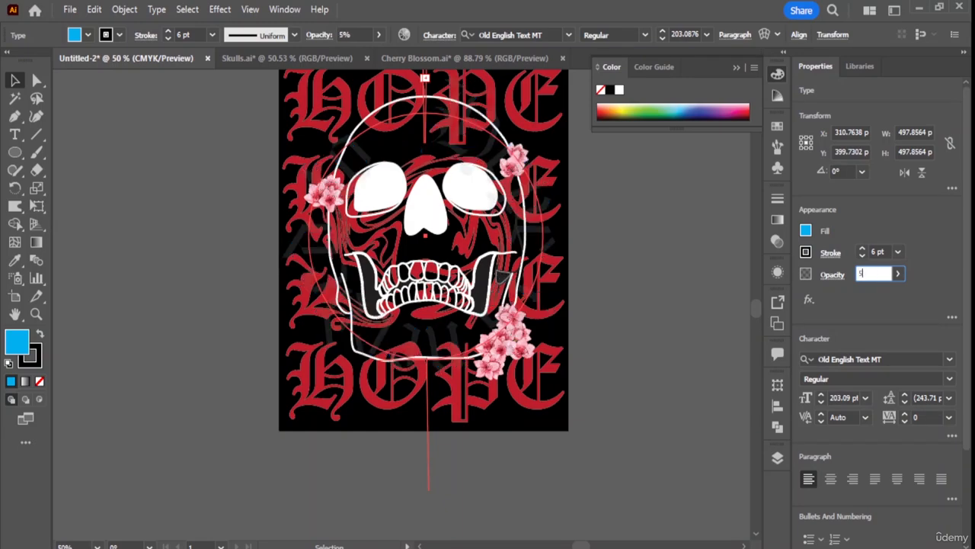
key("Return")
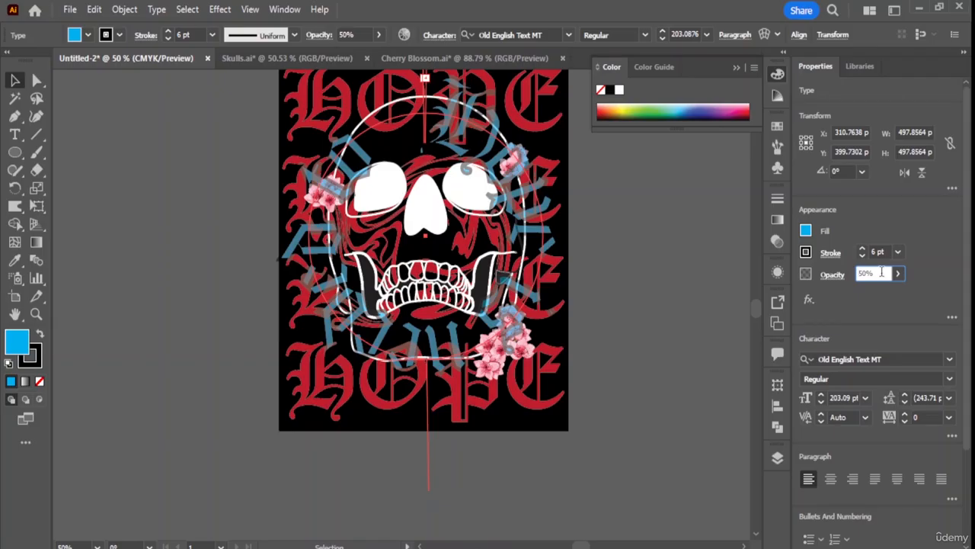
type("70")
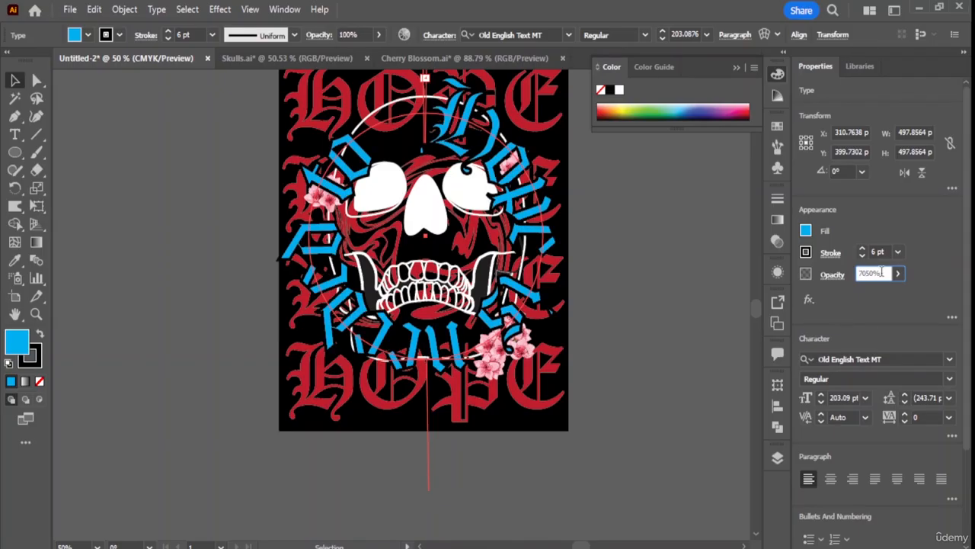
key("Return")
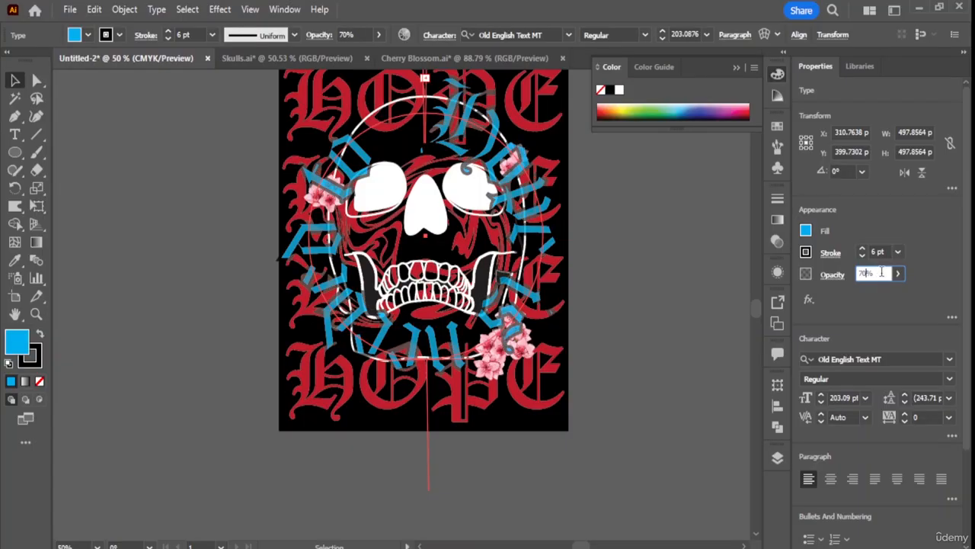
key("Return")
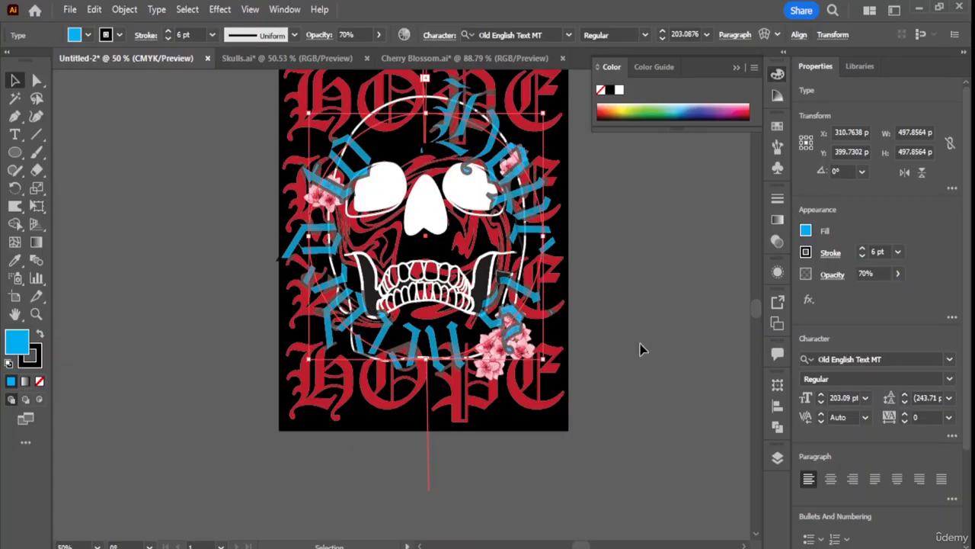
Set the circular text's opacity to 80% and deselect it.
left_click(887, 274)
key("BackSpace")
key("BackSpace")
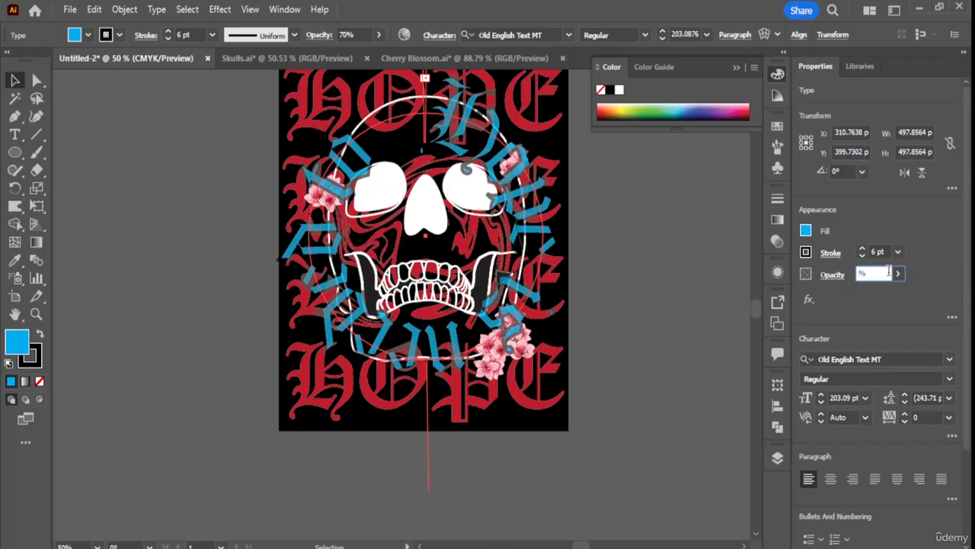
type("80")
key("Return")
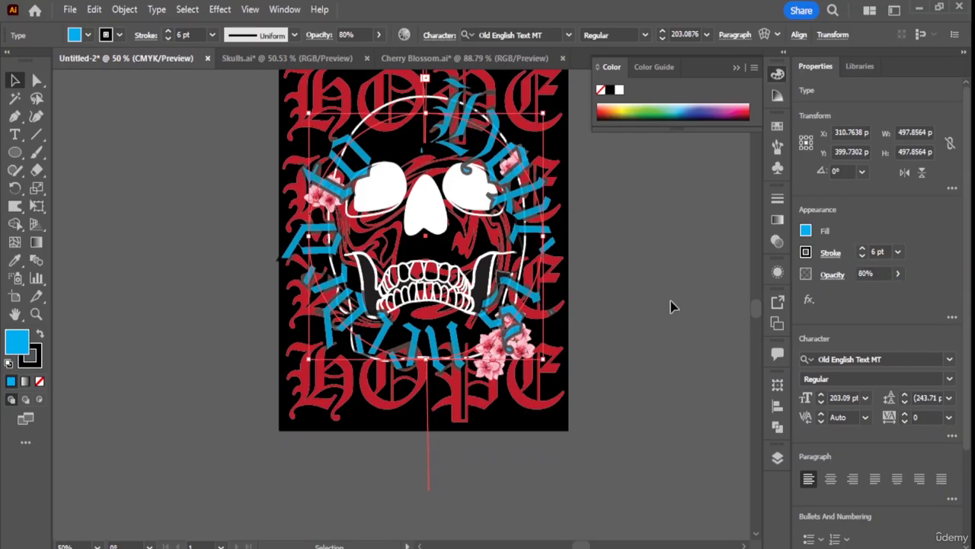
left_click(616, 272)
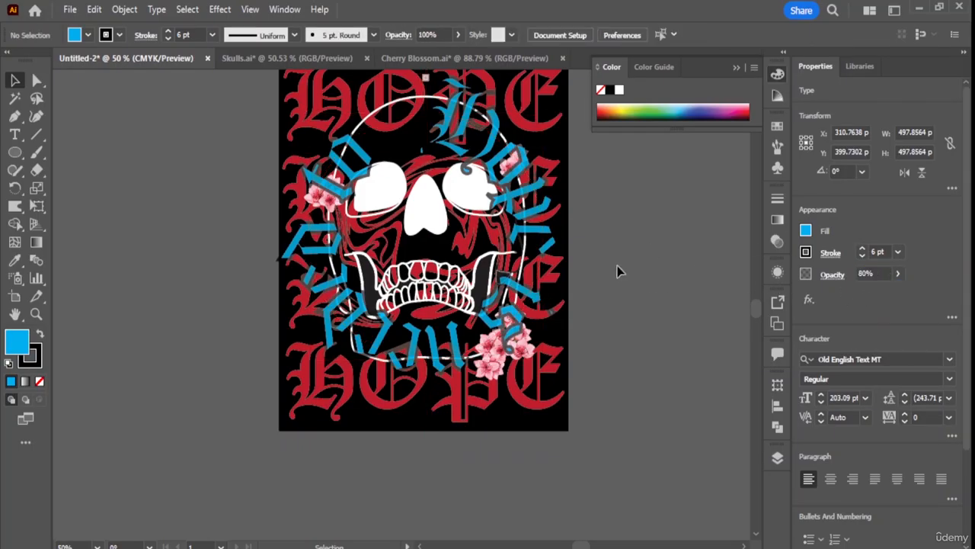
Group all the poster artwork and move the group off the black background onto the empty canvas to its left.
scroll(612, 226, "down", 2)
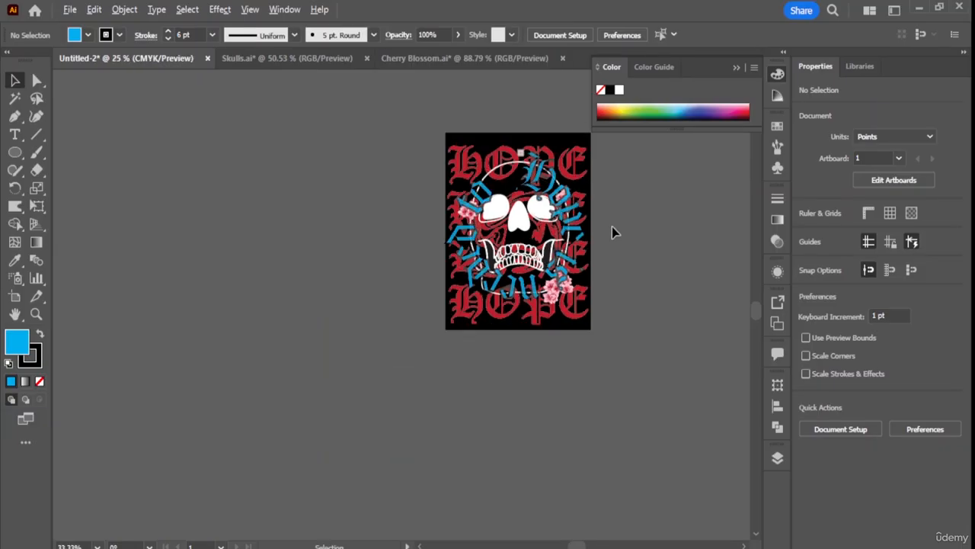
scroll(612, 226, "up", 2)
scroll(582, 219, "down", 2)
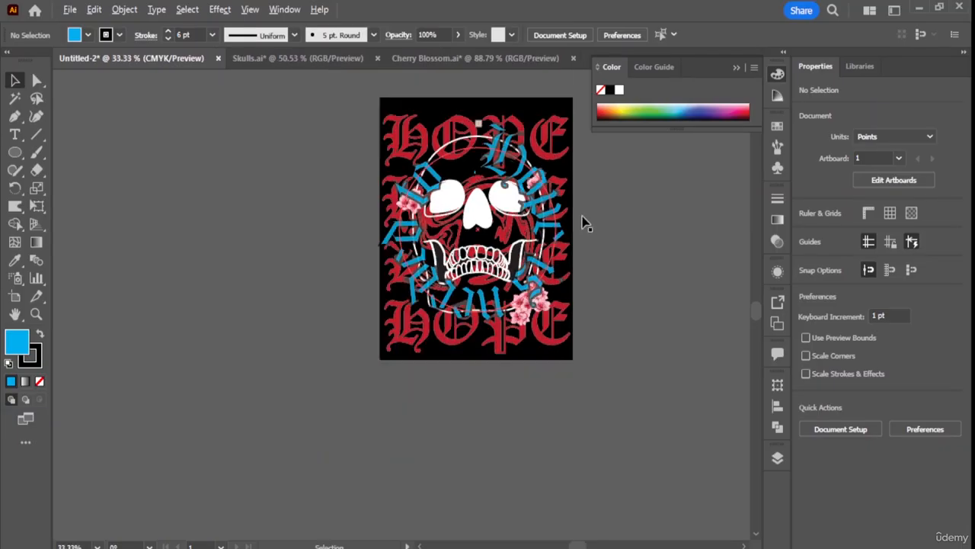
key("ctrl+a")
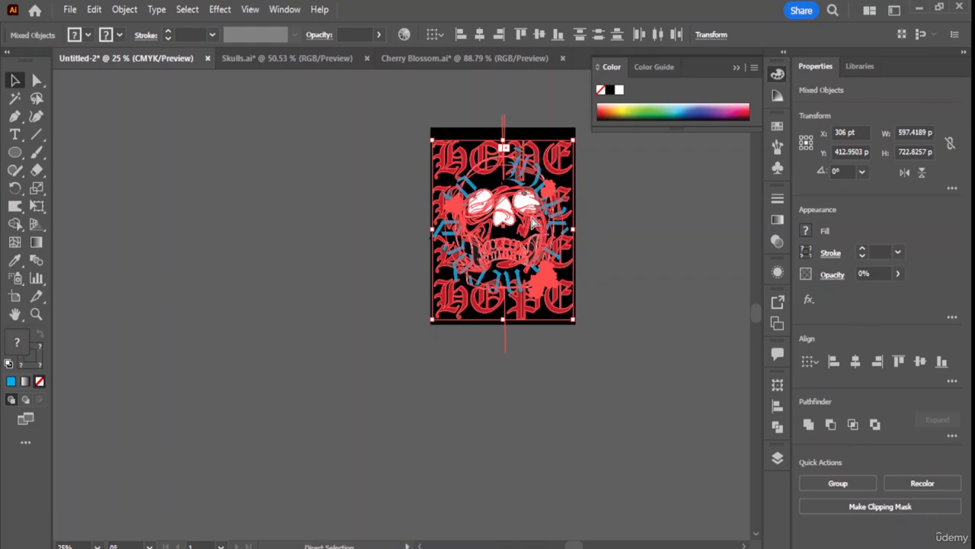
key("ctrl+g")
left_click(625, 202)
left_click_drag(526, 192, 368, 57)
Close the Skulls.ai and Cherry Blossom.ai documents without saving their changes.
left_click(367, 57)
left_click(552, 302)
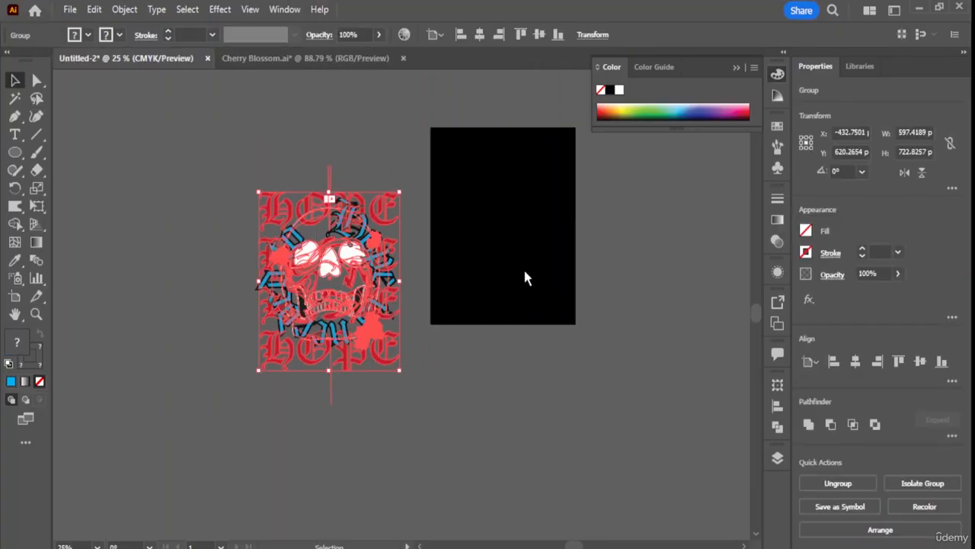
left_click(403, 58)
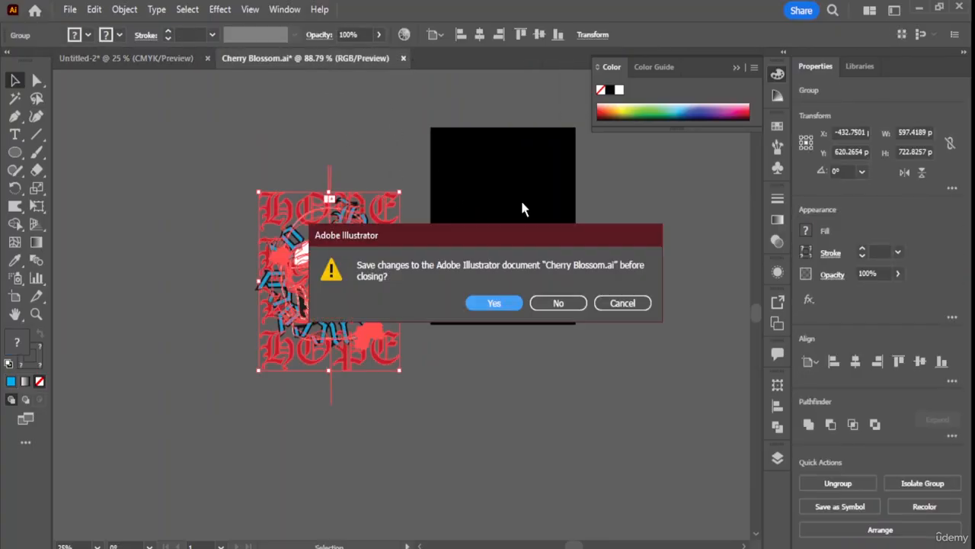
left_click(561, 303)
Open Isolated_black_t-shirt_front.ai and Isolated_white_t-shirt_front.ai from the Tshirt Mockup folder, accepting the Photoshop import options.
left_click(70, 9)
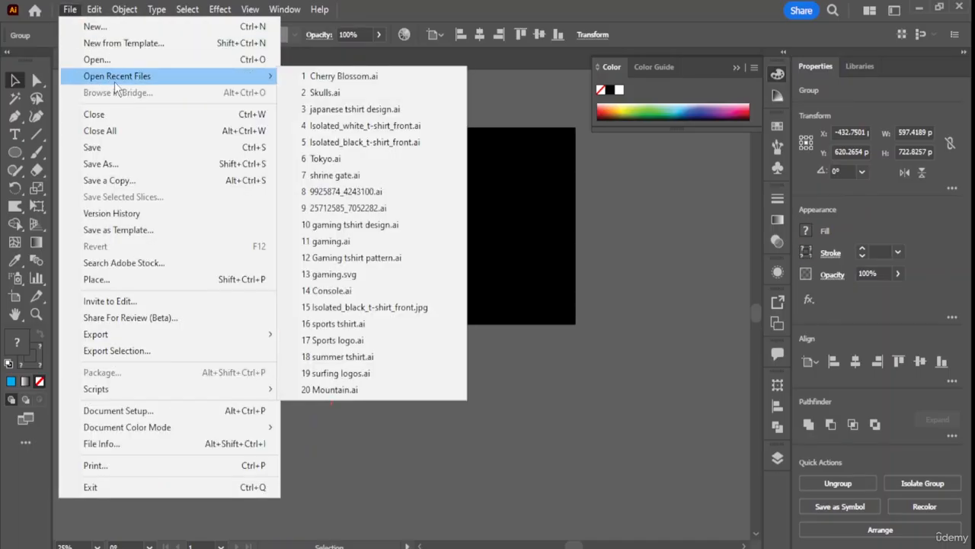
left_click(92, 59)
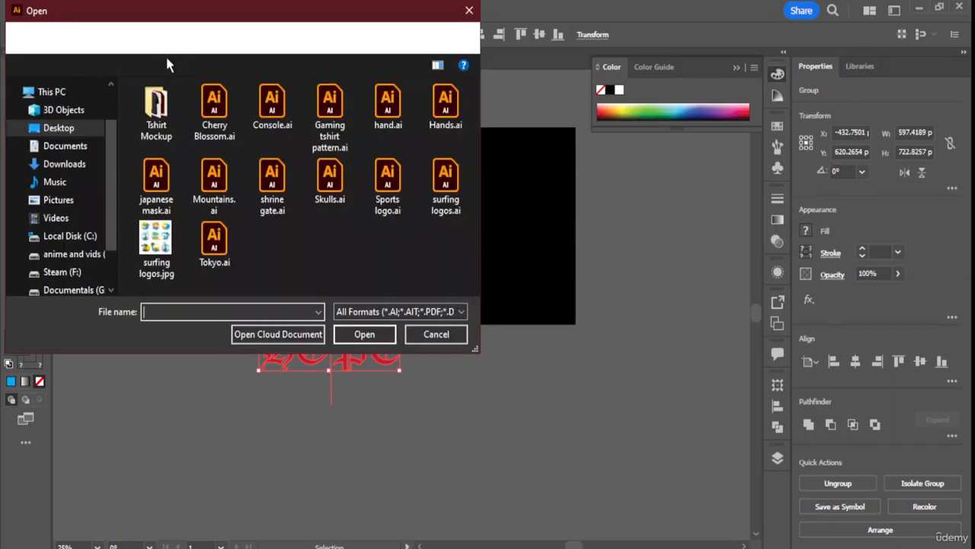
double_click(156, 107)
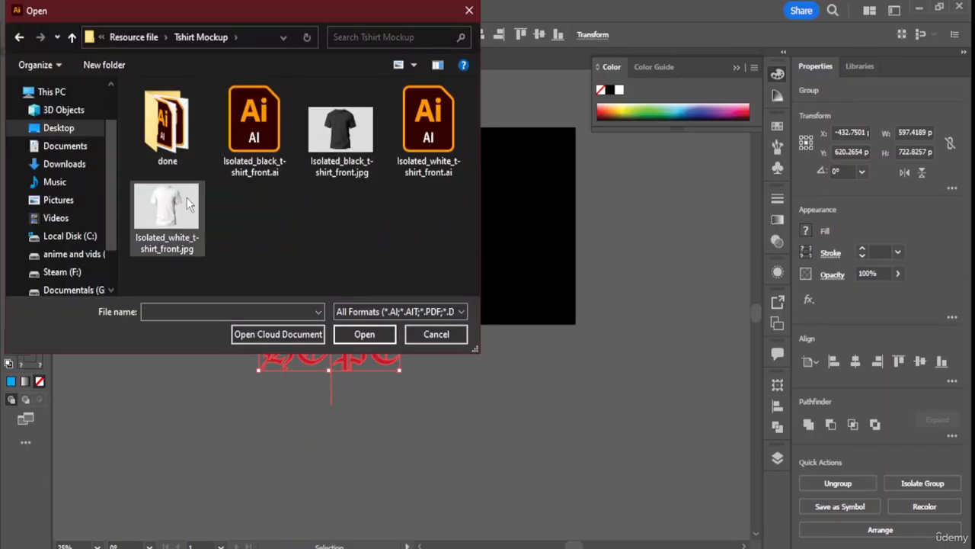
left_click(348, 145)
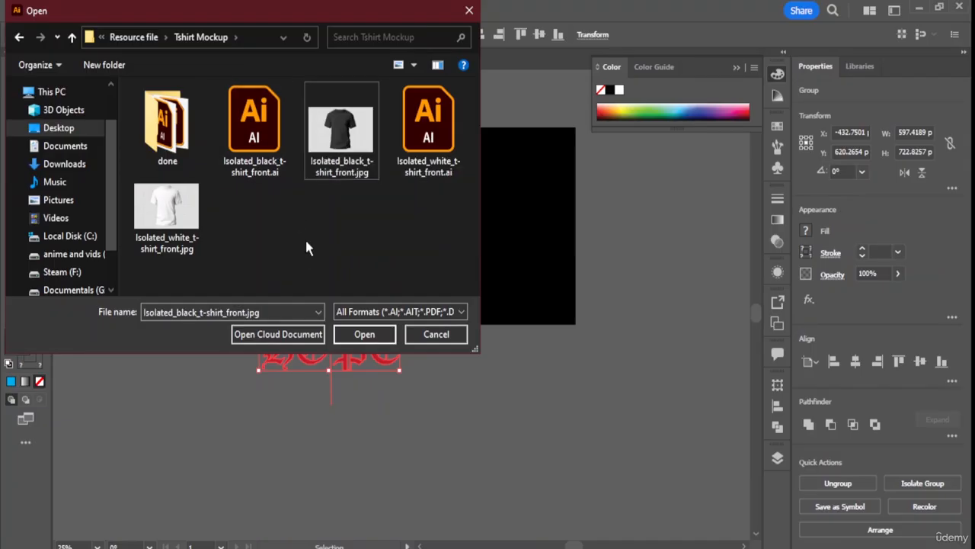
left_click(281, 156)
left_click(428, 130, "ctrl")
left_click(365, 334)
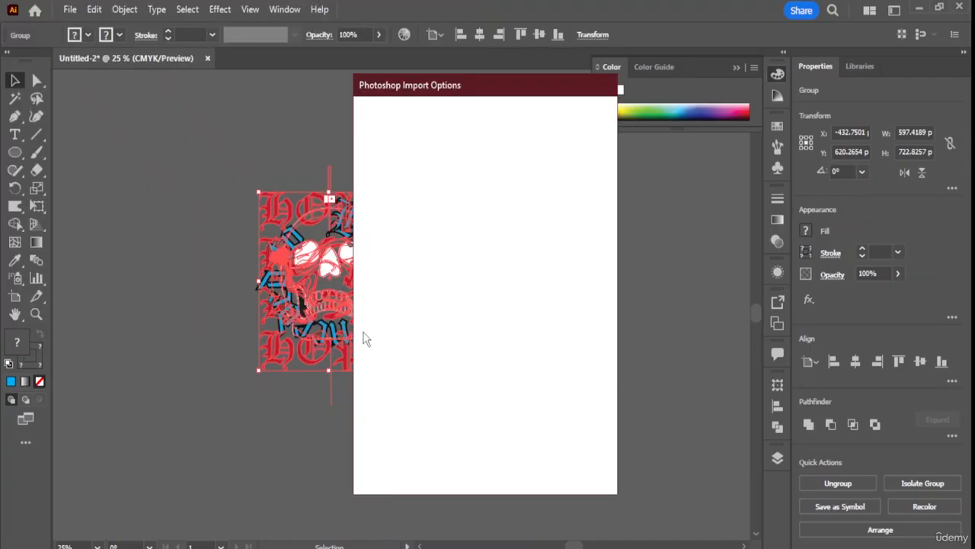
left_click(504, 464)
left_click(505, 463)
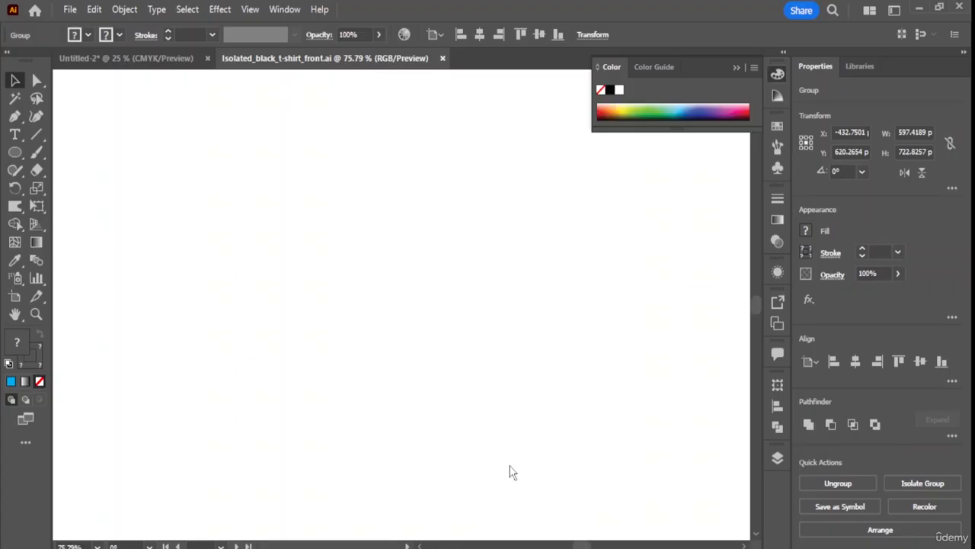
Bring the grouped poster artwork from Untitled-2 into the black T-shirt mockup document, accepting the color profile conversion.
left_click(144, 58)
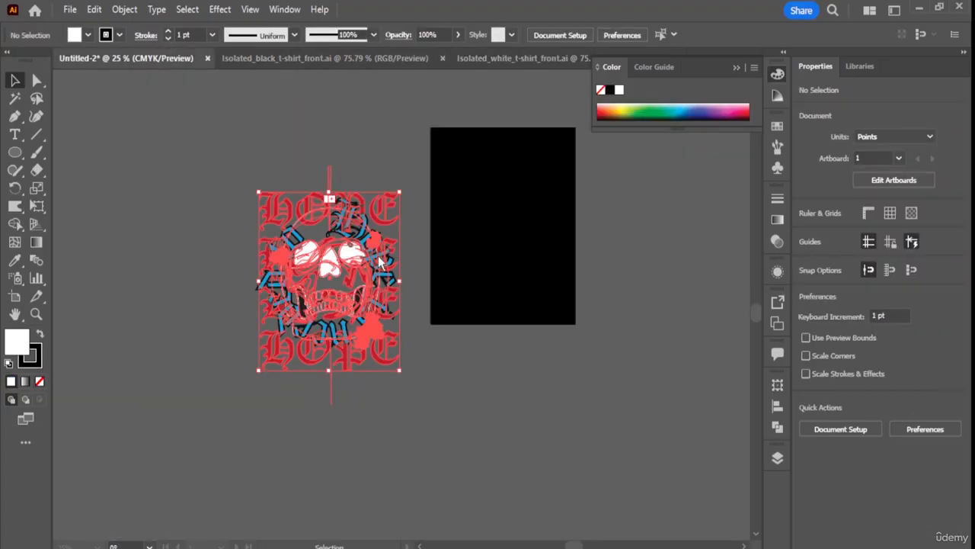
left_click(330, 269)
left_click_drag(330, 269, 400, 287)
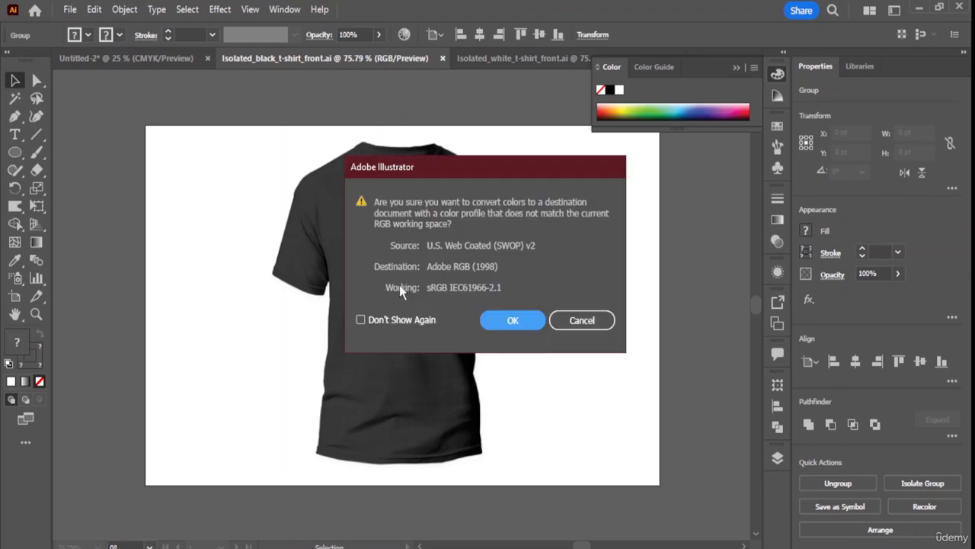
left_click(503, 326)
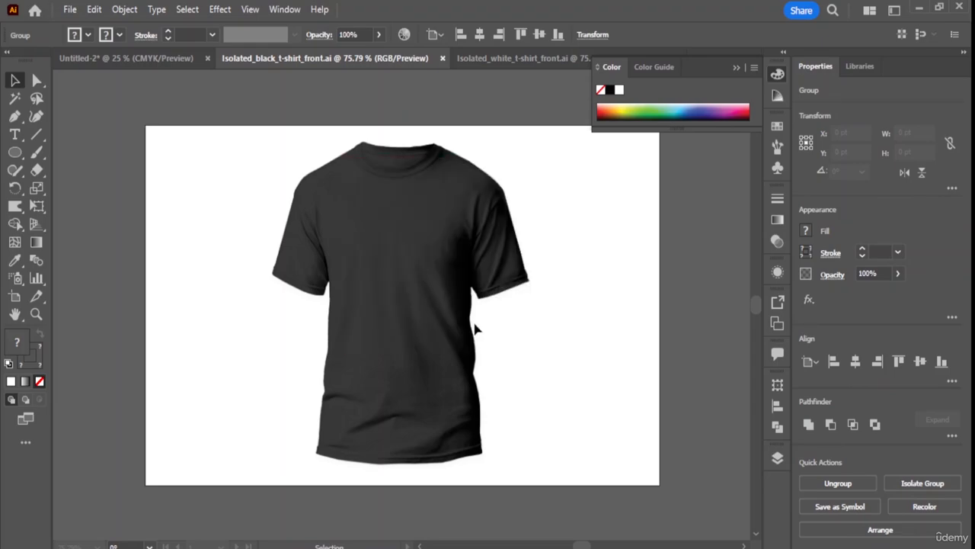
Scale the artwork group down to about 263 by 319 pt and place it over the front of the black T-shirt.
scroll(410, 284, "down", 2)
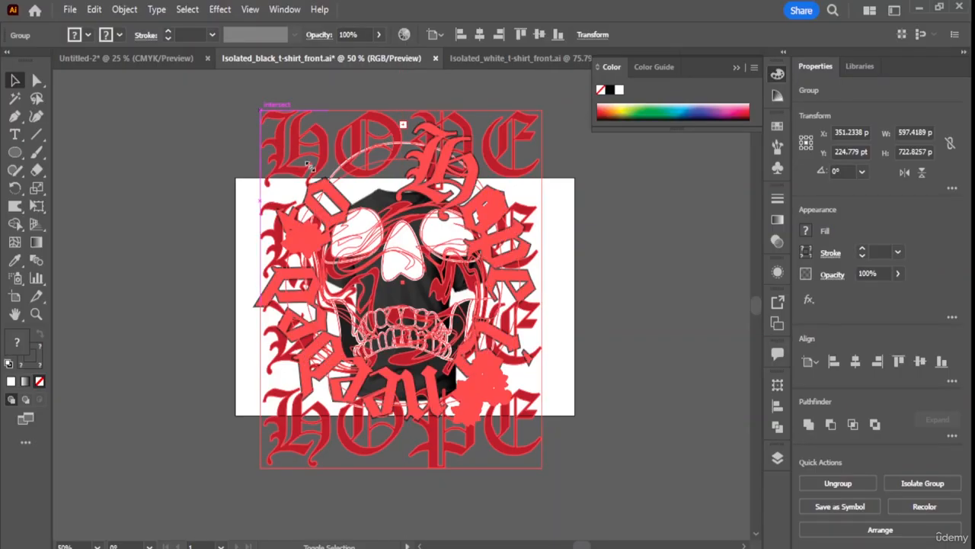
left_click_drag(259, 112, 418, 260)
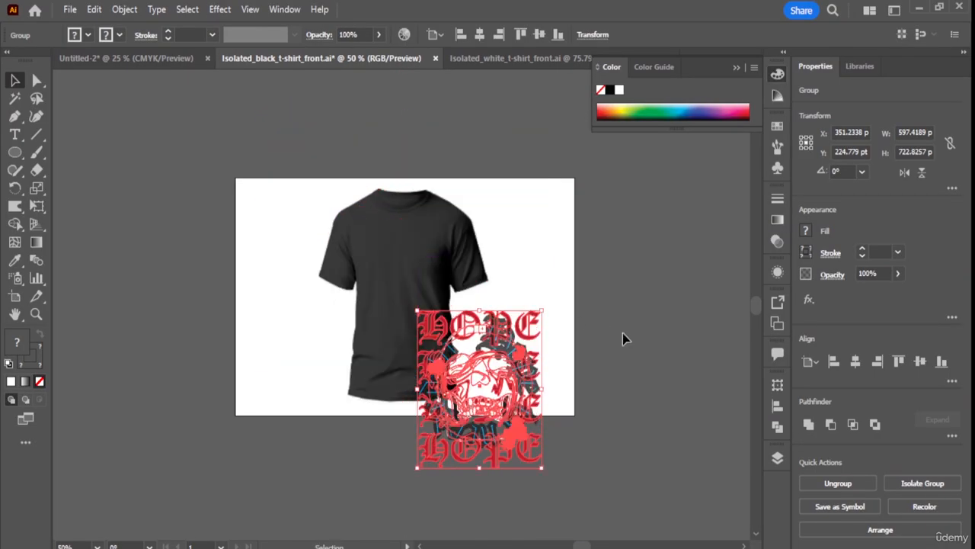
left_click(622, 333)
left_click_drag(522, 392, 446, 299)
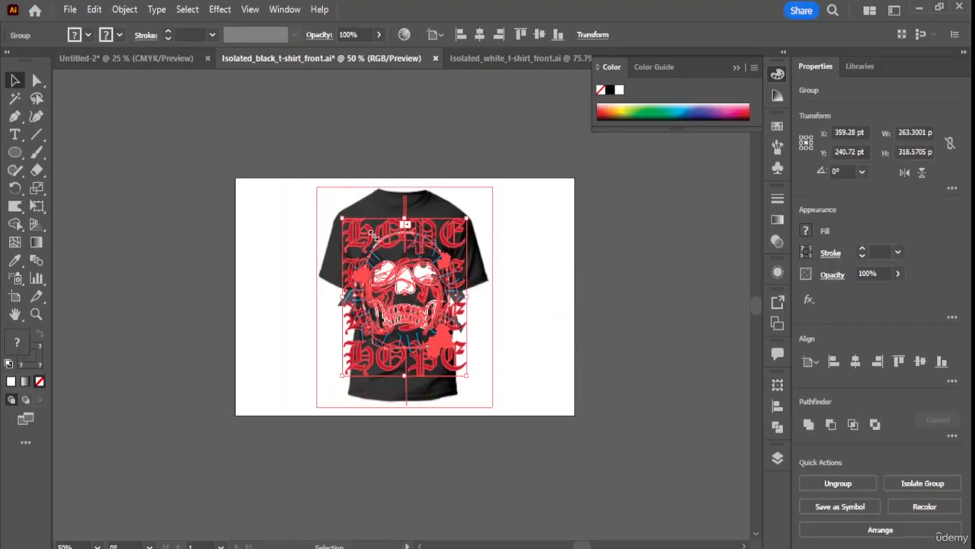
Shrink the artwork group on the black T-shirt further, to about 119 by 209 pt.
left_click_drag(342, 219, 411, 272)
left_click_drag(469, 295, 473, 305)
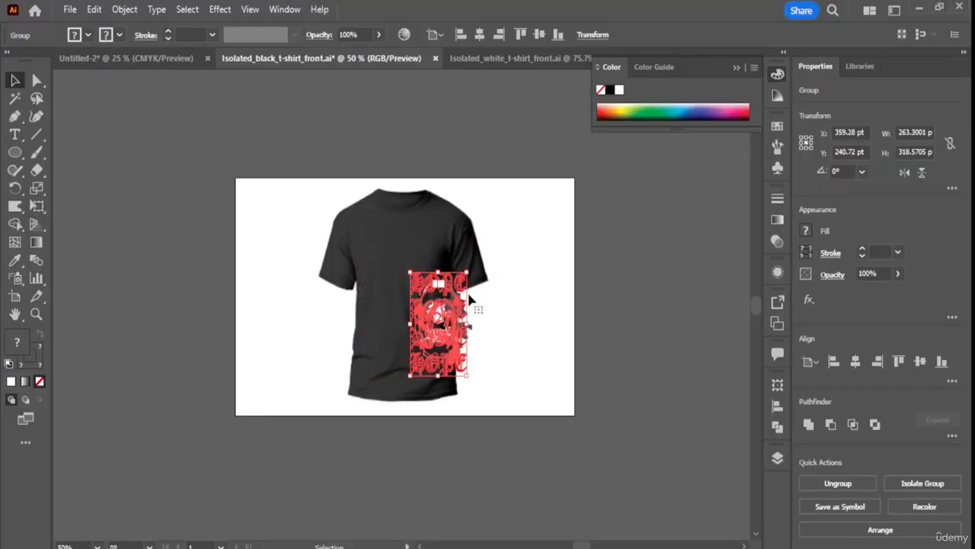
key("z")
scroll(465, 294, "up", 1)
left_click(20, 83)
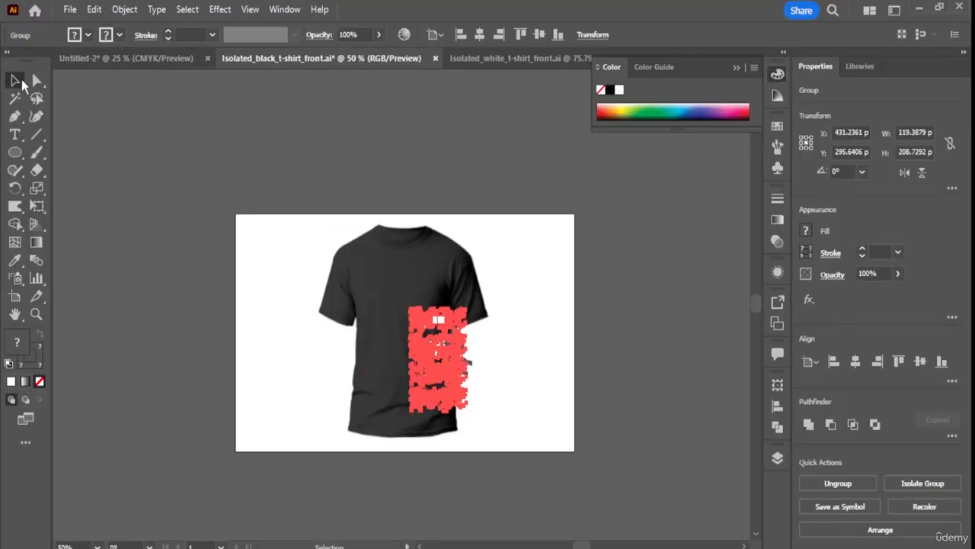
key("z")
scroll(454, 340, "up", 3)
scroll(454, 340, "down", 2)
scroll(454, 340, "down", 4)
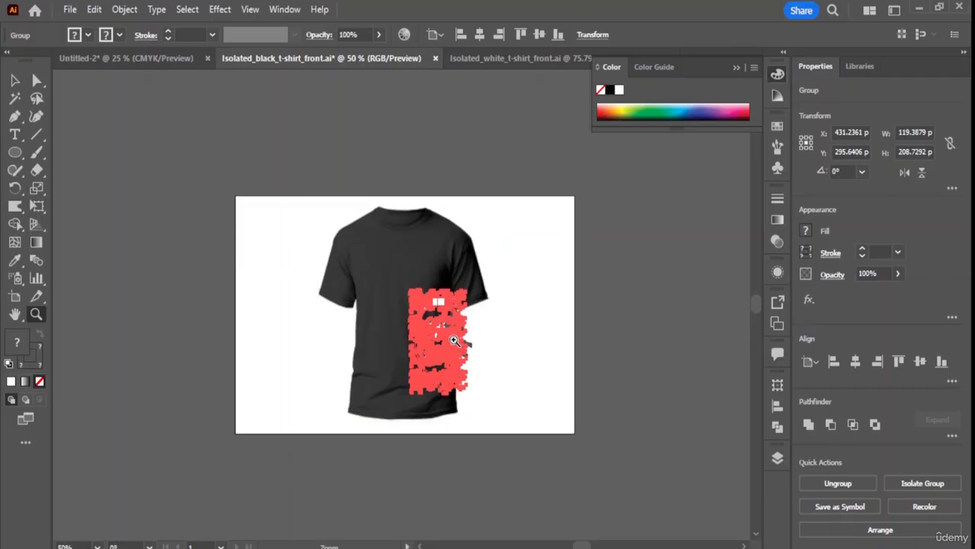
Undo the last shrink of the artwork group on the black T-shirt.
scroll(454, 340, "up", 10)
scroll(454, 340, "up", 8)
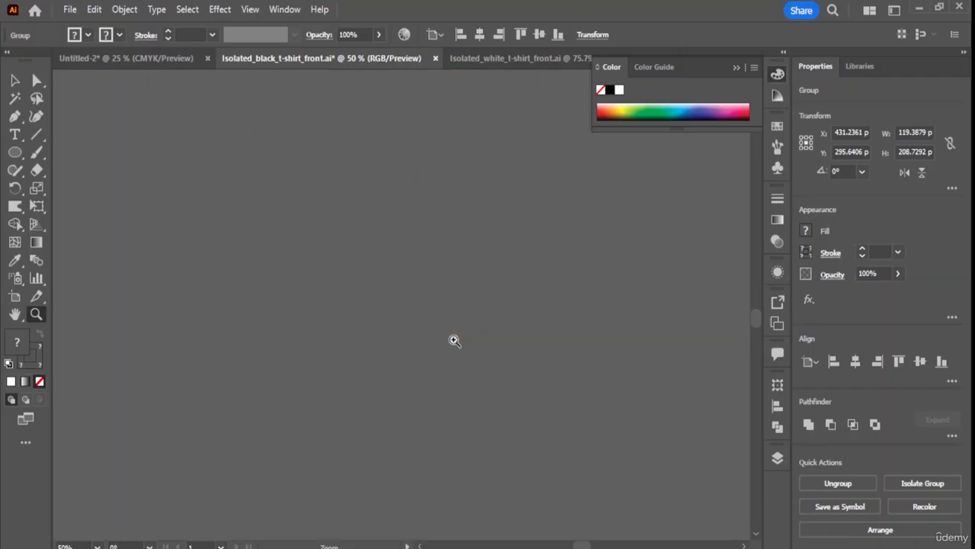
scroll(454, 340, "down", 20)
scroll(454, 340, "up", 10)
left_click(454, 340)
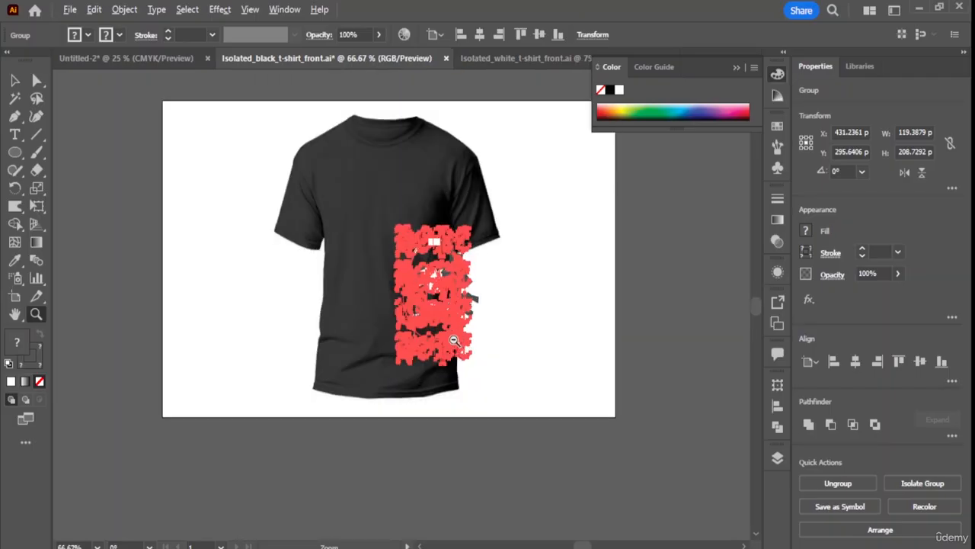
left_click(454, 340)
left_click(454, 340)
left_click(15, 85)
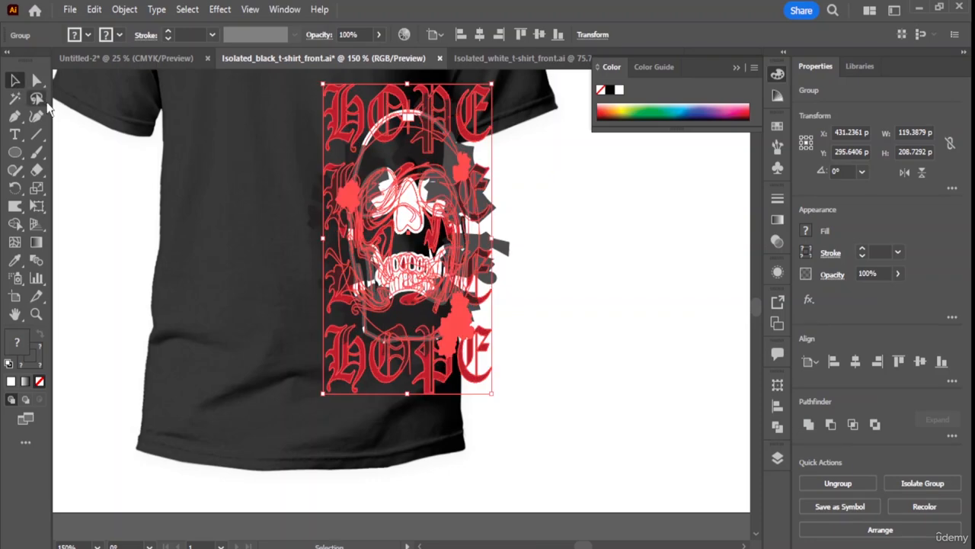
key("ctrl+z")
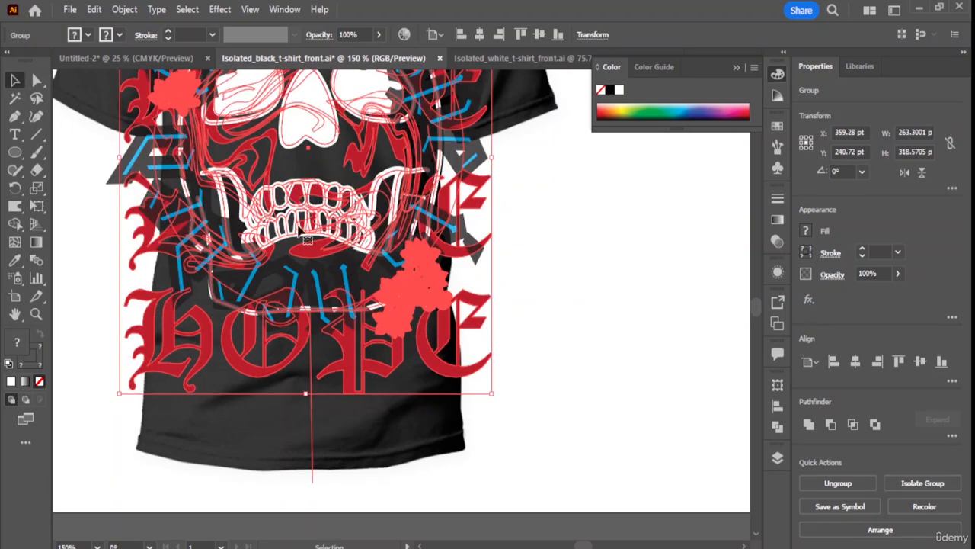
Scale the artwork group proportionally to about 169 by 204 pt and move it up onto the black T-shirt's chest.
left_click_drag(481, 386, 417, 305)
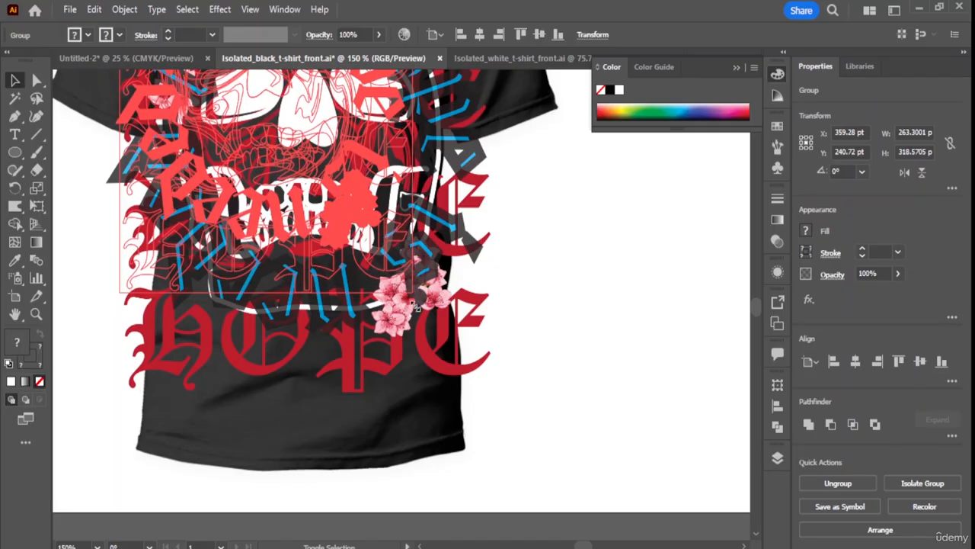
scroll(281, 221, "up", 2)
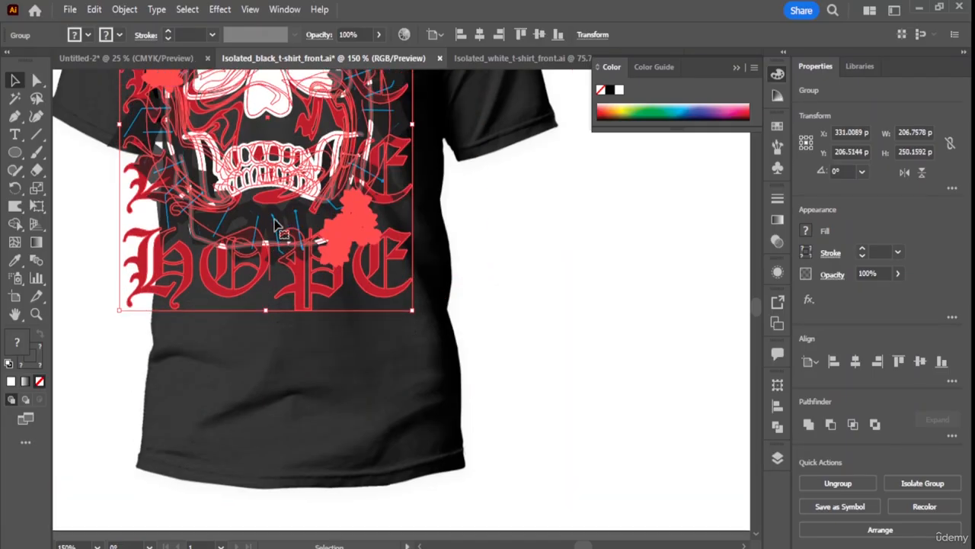
scroll(259, 130, "up", 2)
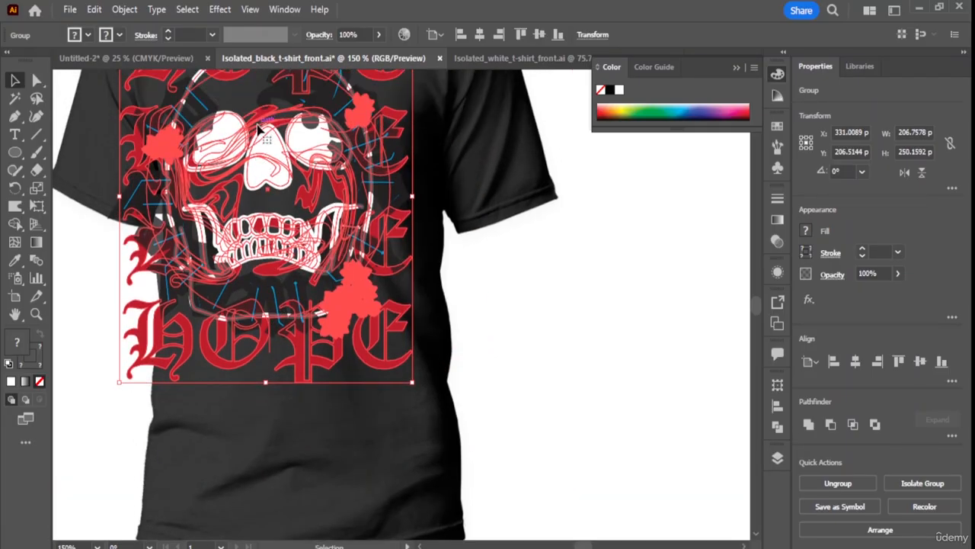
scroll(258, 130, "up", 2)
scroll(259, 131, "up", 2)
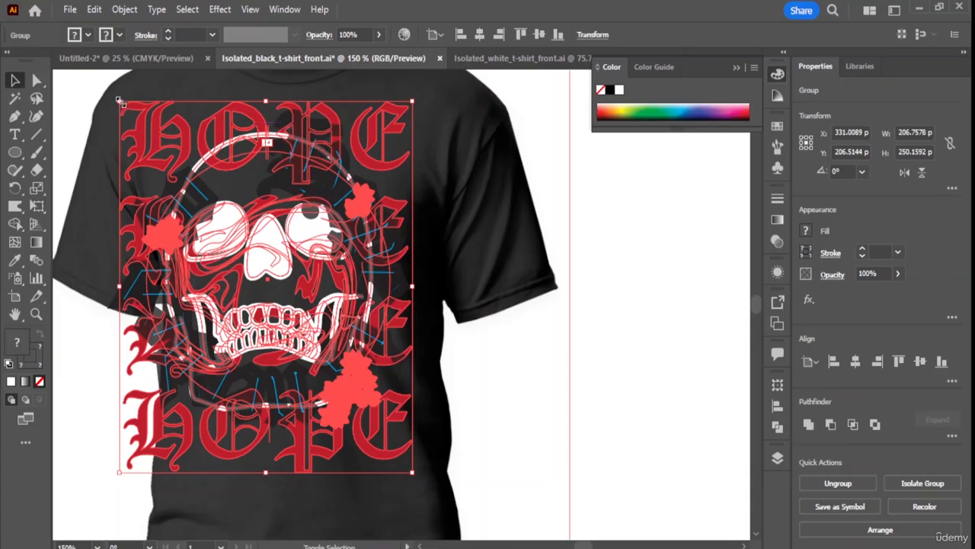
left_click_drag(138, 112, 176, 142)
left_click(638, 247)
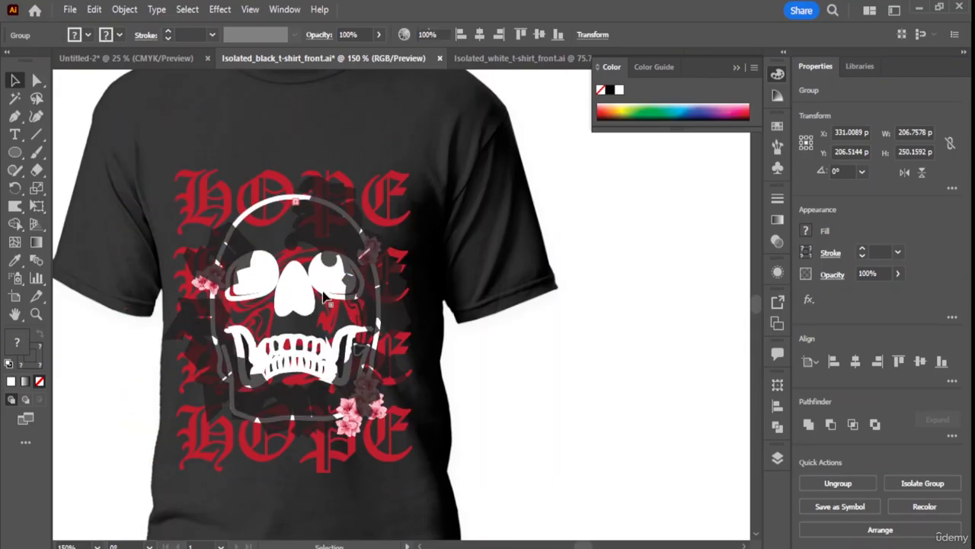
left_click_drag(335, 288, 331, 248)
left_click(461, 200)
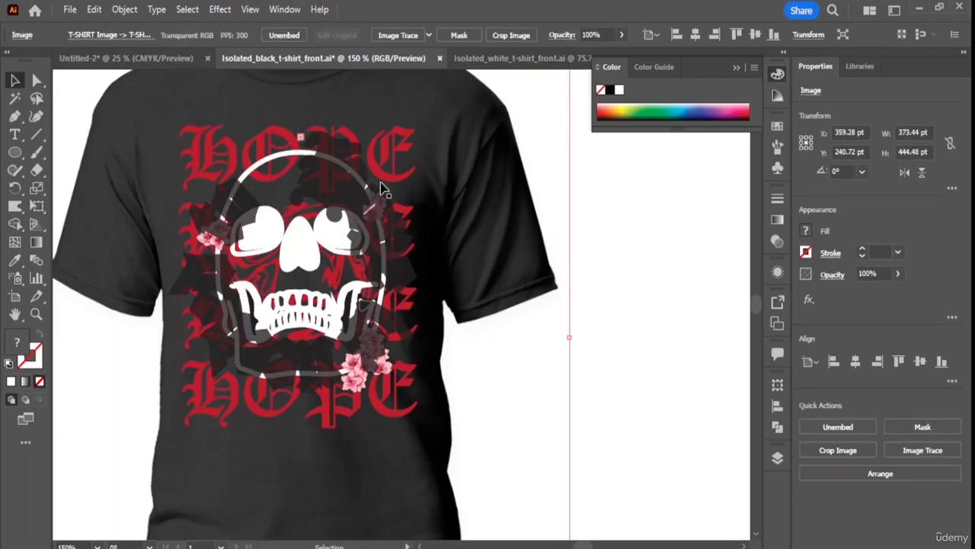
Inside the artwork group on the black T-shirt, reduce the circular text's stroke to 2 pt and leave group isolation.
double_click(351, 192)
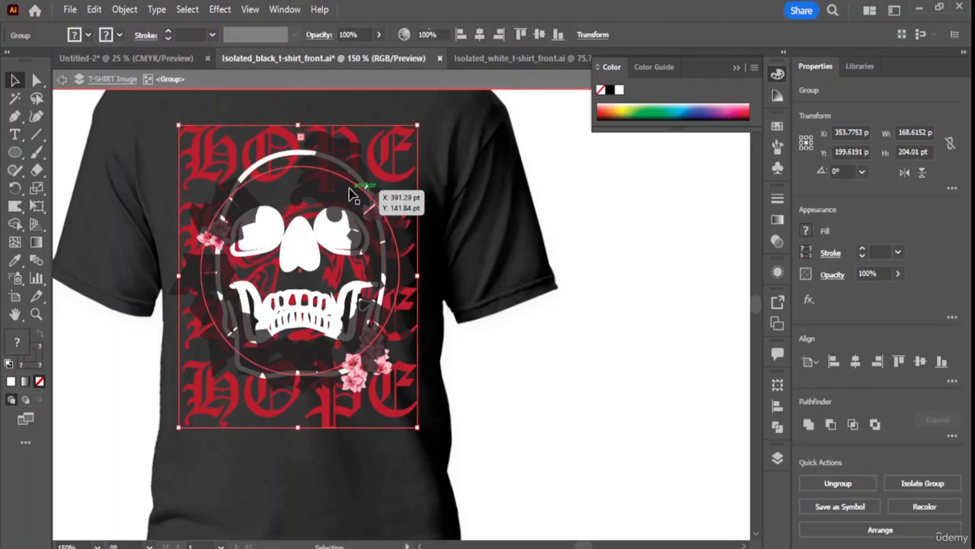
left_click(350, 195)
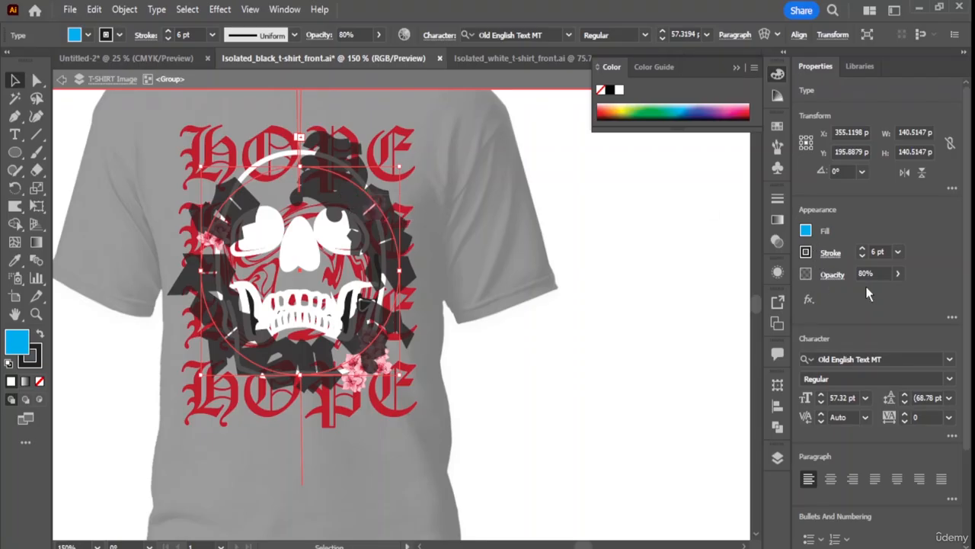
left_click(863, 251)
left_click(861, 257)
left_click(861, 257)
left_click(862, 256)
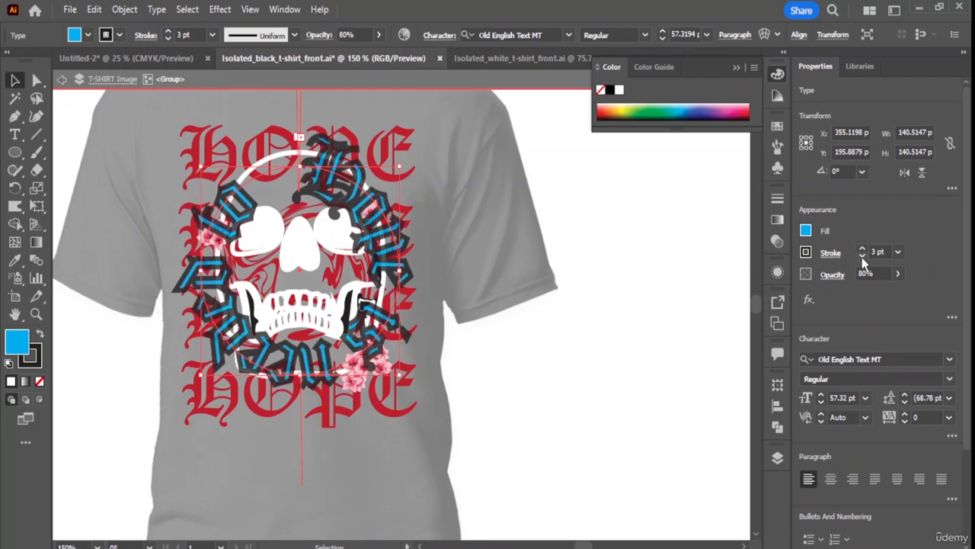
left_click(861, 257)
left_click(861, 257)
left_click(862, 257)
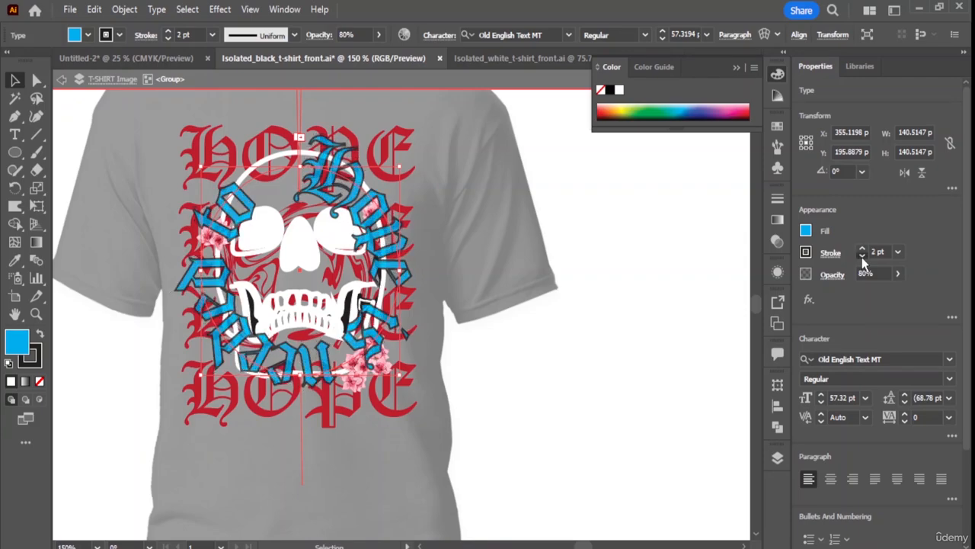
left_click(689, 262)
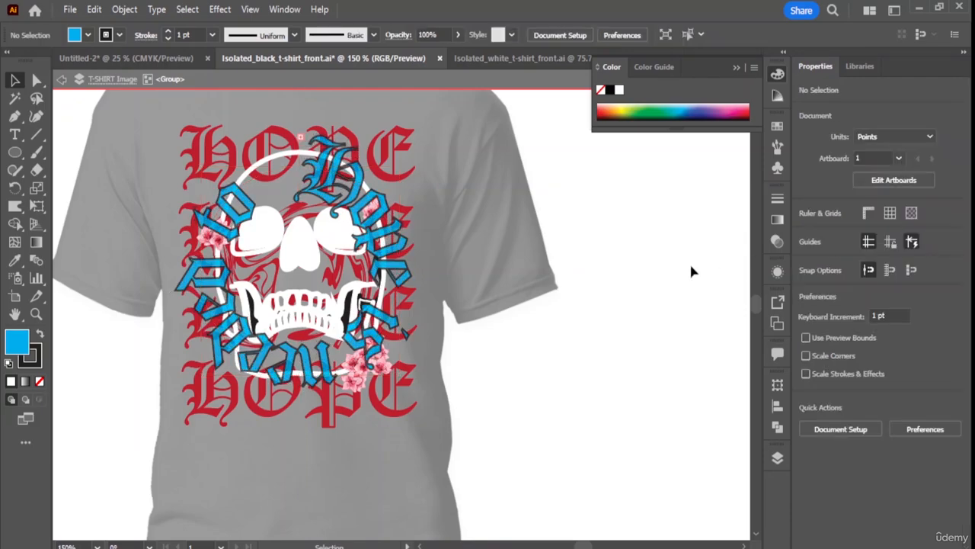
double_click(689, 261)
key("ctrl+0")
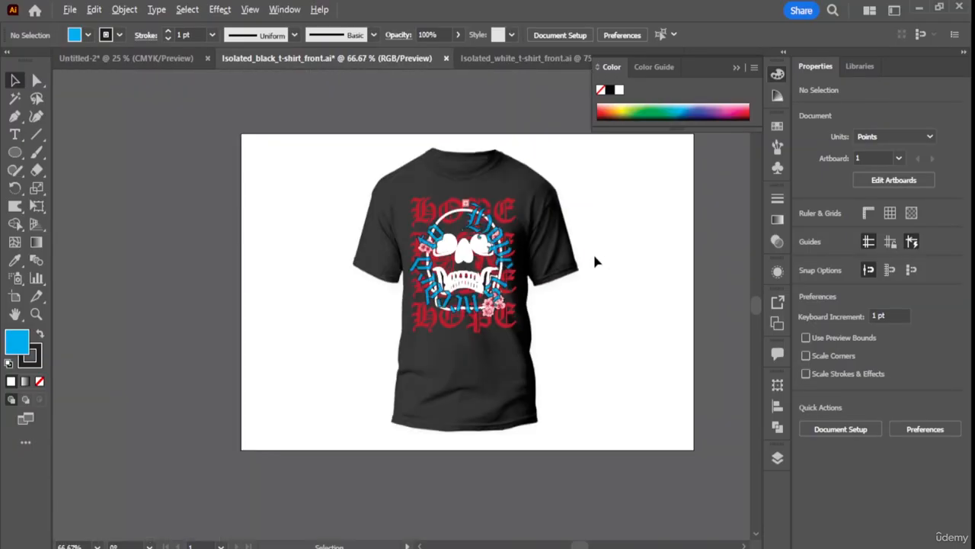
key("ctrl+1")
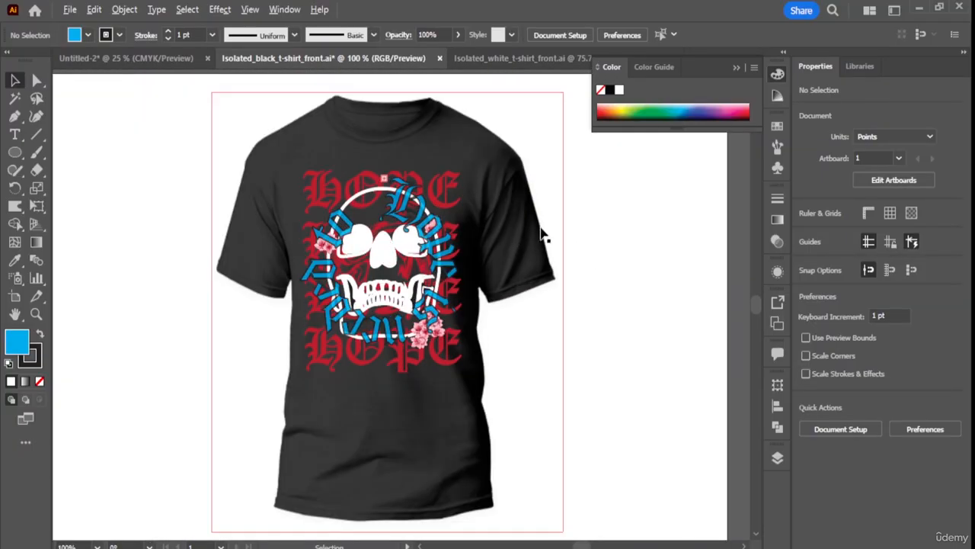
key("ctrl+0")
key("ctrl+1")
key("ctrl+0")
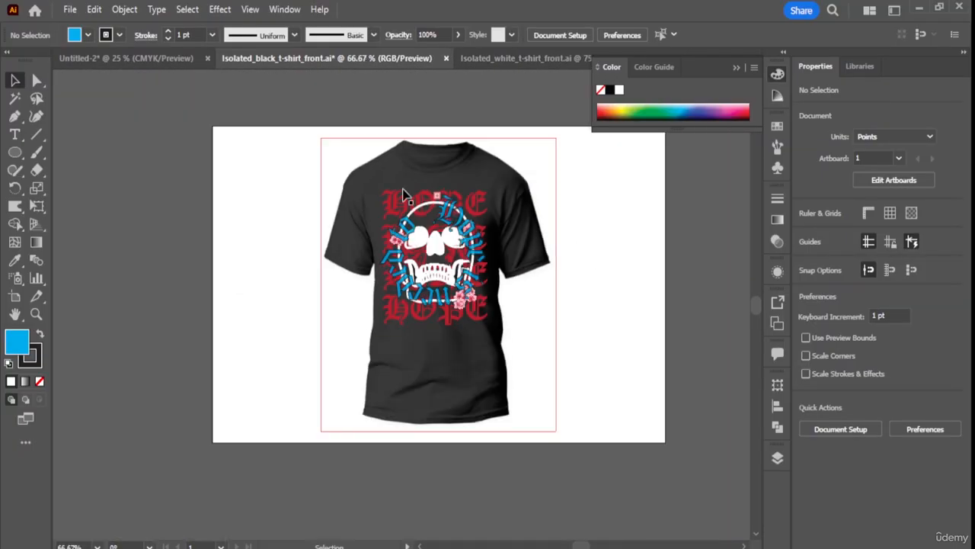
Bring the resized artwork group from the black T-shirt mockup into Isolated_white_t-shirt_front.ai and place it on the shirt's chest.
left_click(166, 61)
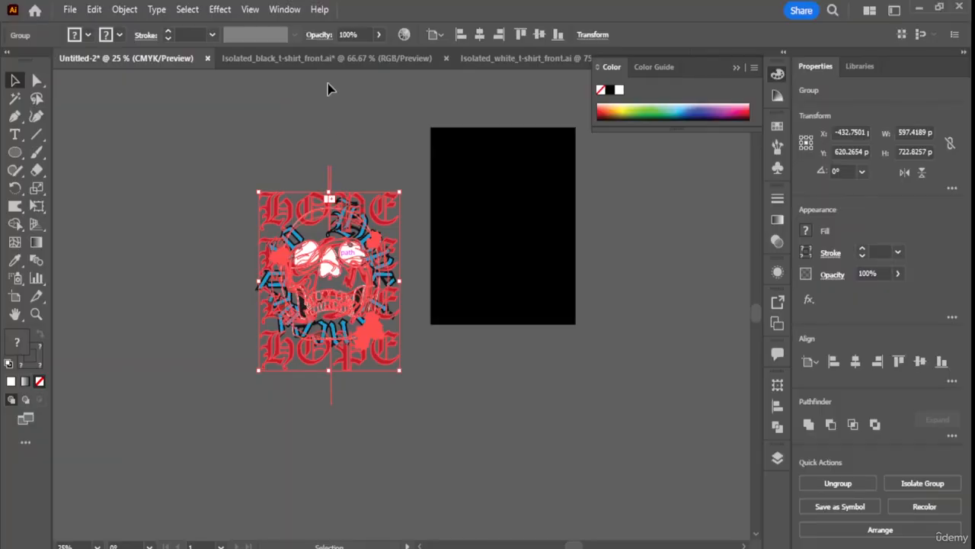
left_click(328, 57)
key("ctrl+v")
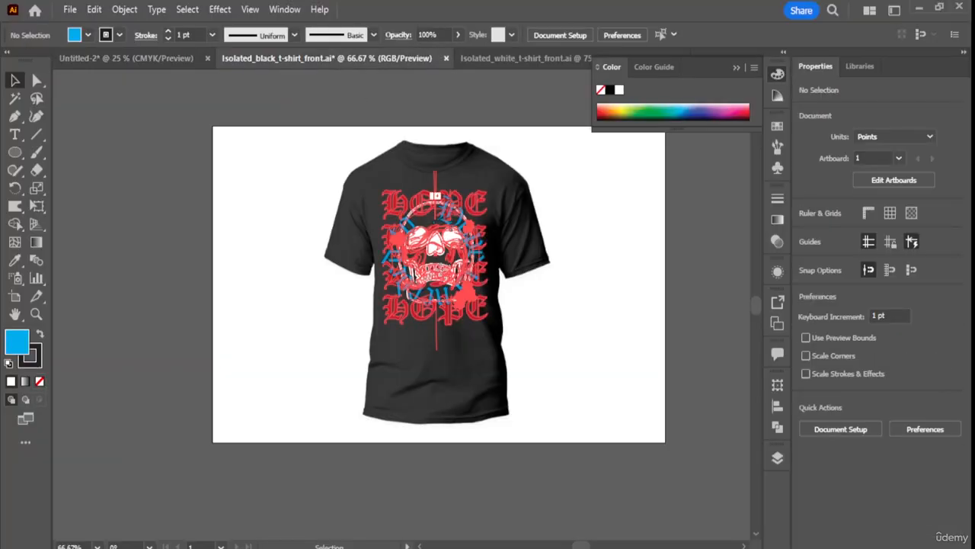
left_click_drag(442, 263, 435, 240)
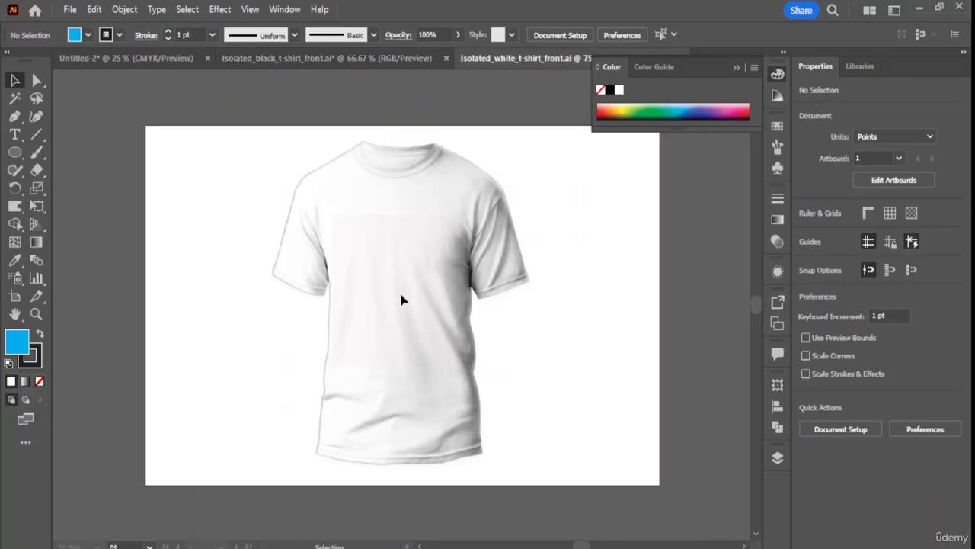
left_click_drag(401, 296, 401, 299)
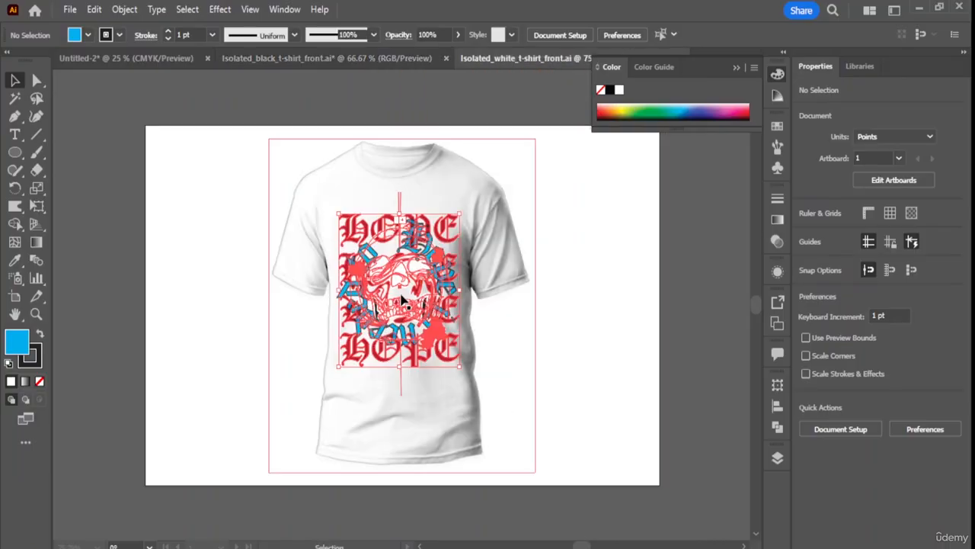
left_click(545, 231)
Isolate the nested skull group inside the artwork on the white T-shirt.
left_click(428, 291)
left_click(400, 261)
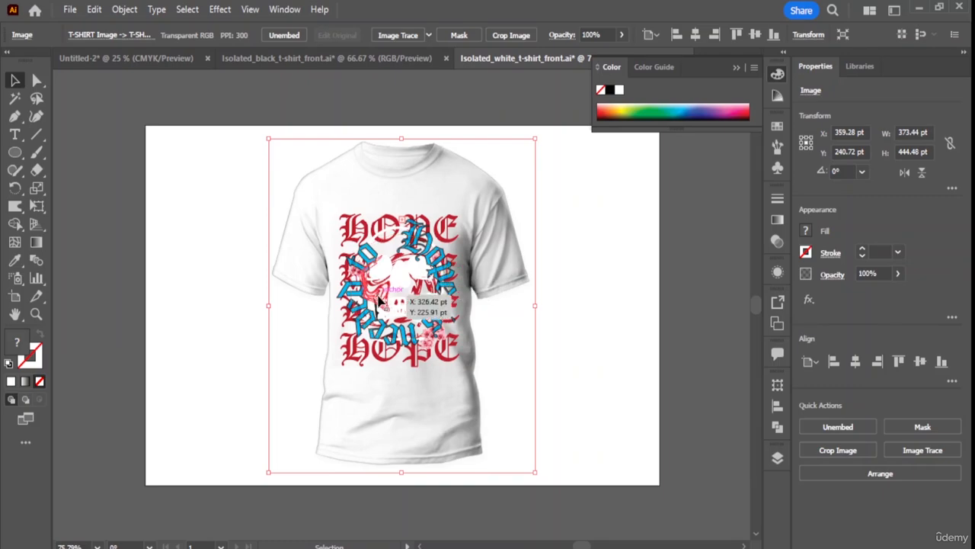
left_click(404, 286)
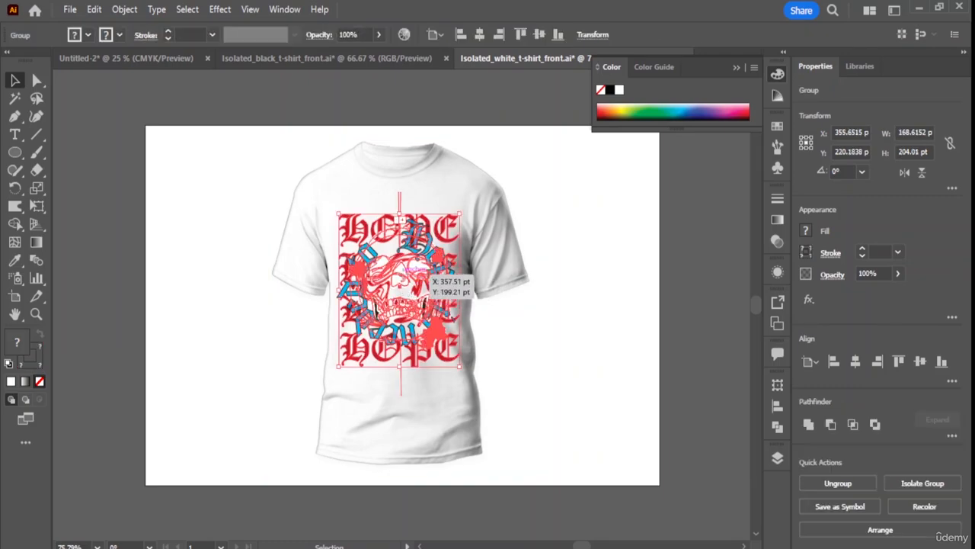
double_click(404, 284)
left_click(404, 282)
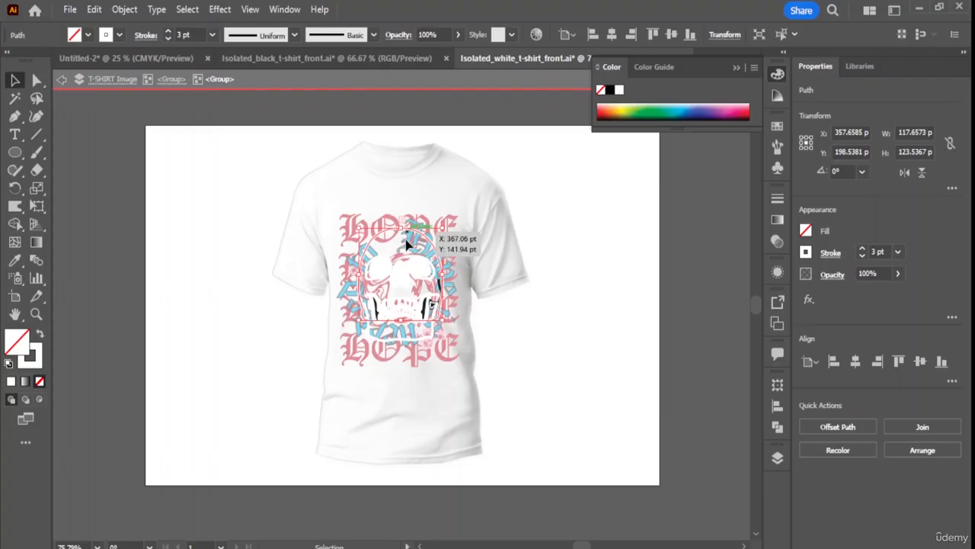
Give all of the skull group's paths a black stroke and leave group isolation.
left_click(491, 298)
left_click(387, 274)
left_click(418, 277)
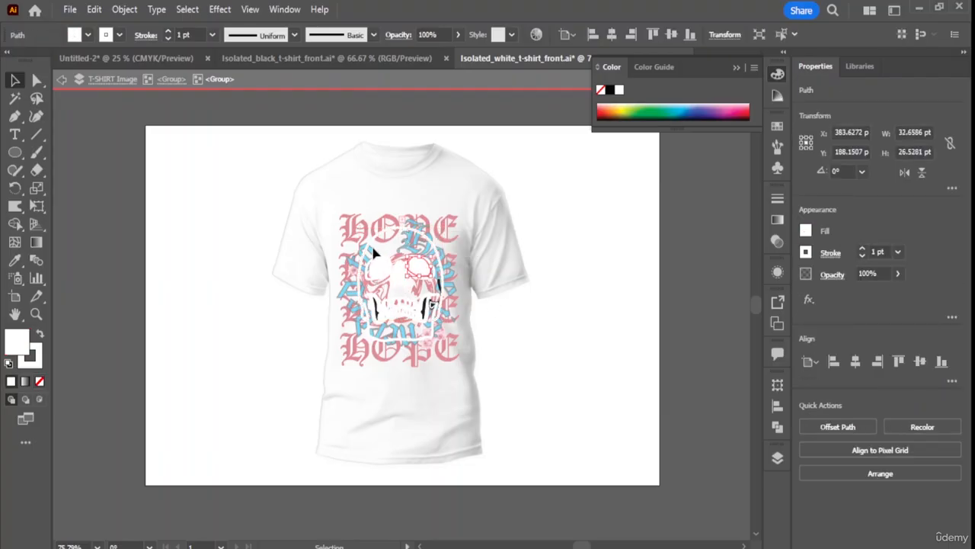
left_click_drag(340, 228, 461, 363)
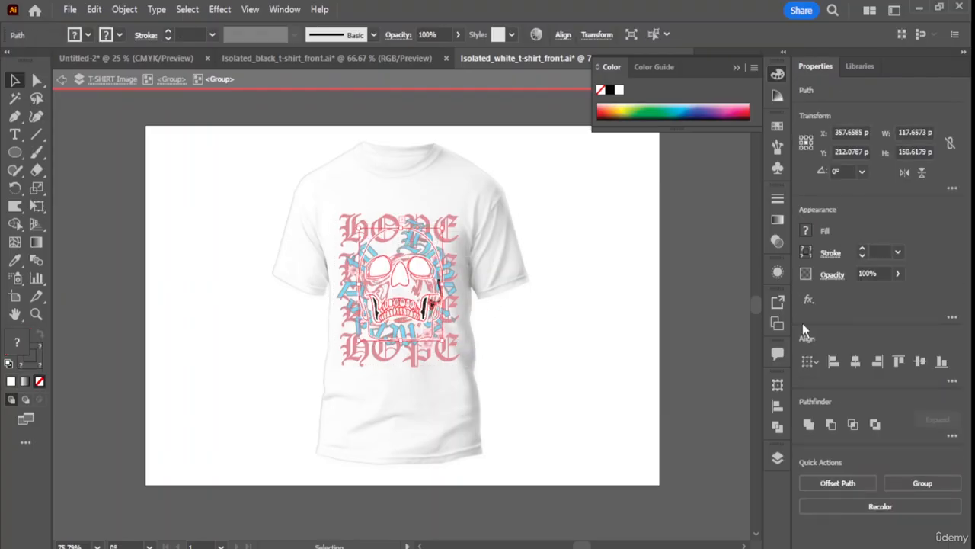
left_click(813, 254)
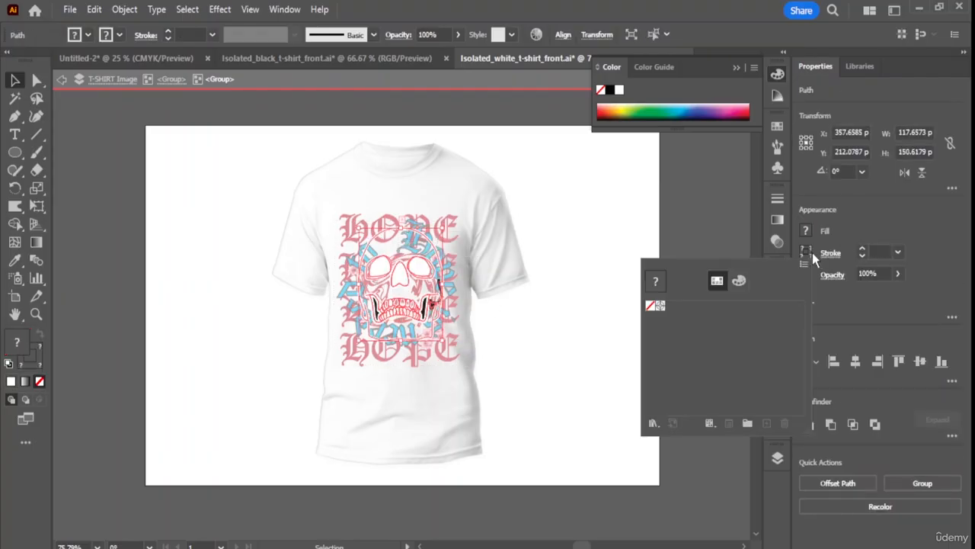
left_click(660, 306)
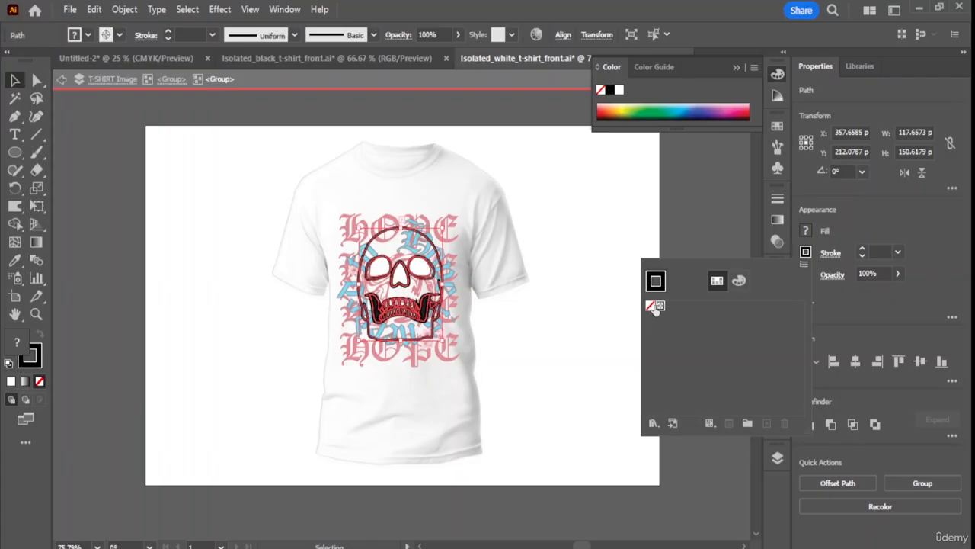
left_click(690, 225)
left_click(567, 235)
double_click(614, 219)
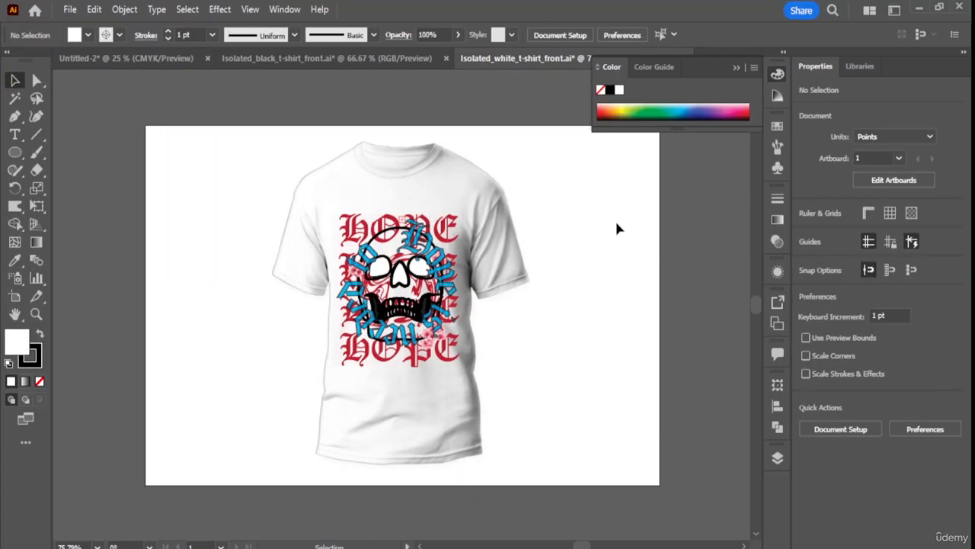